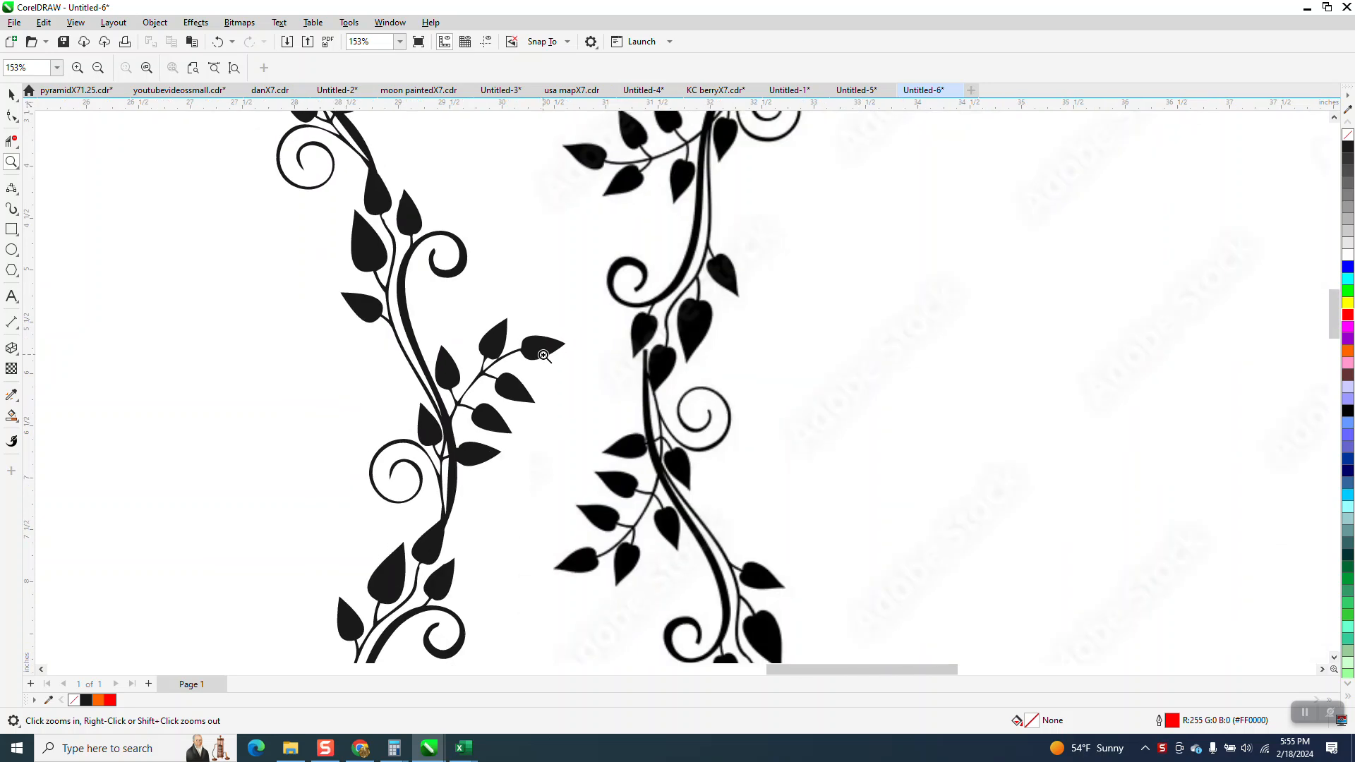
Step: Move the wreath bitmap to the right and the traced wreath up and to the left so the two are well apart
click(11, 94)
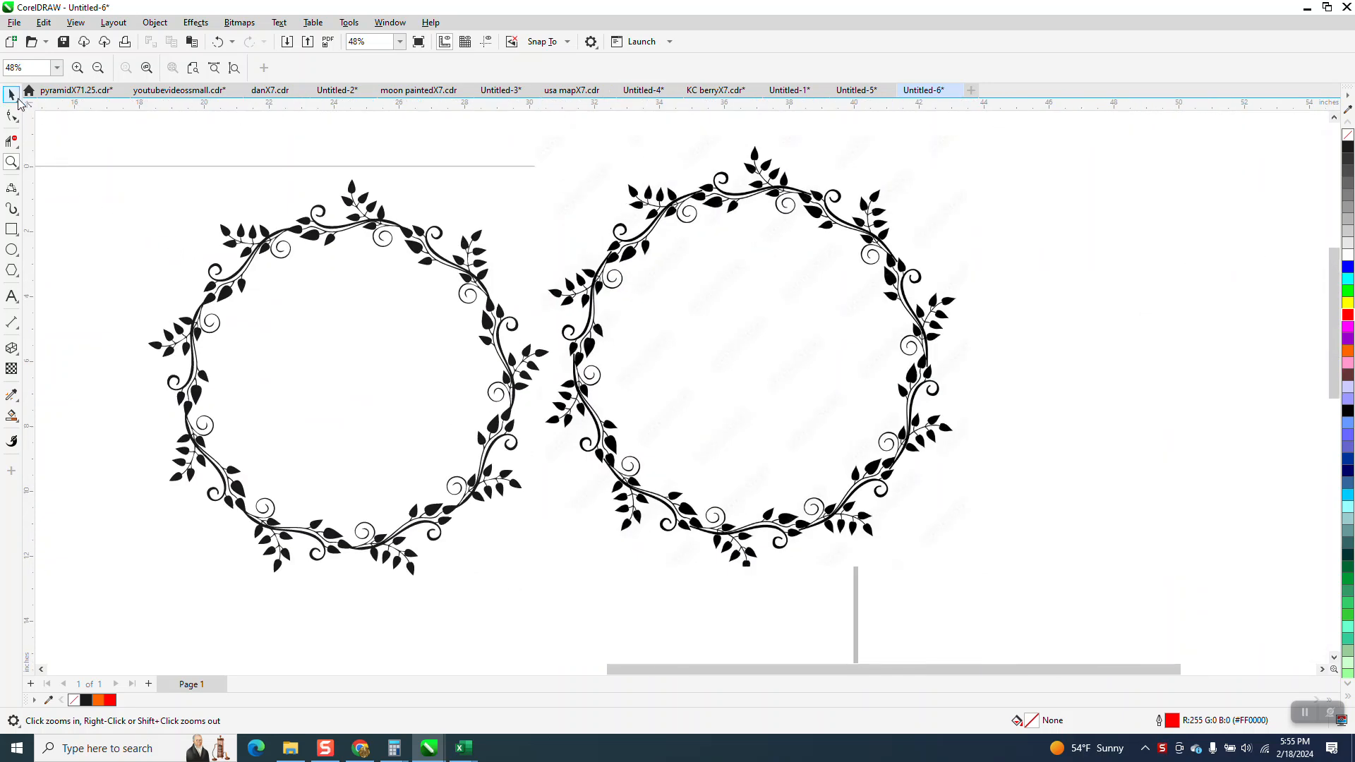
click(862, 204)
drag(862, 205, 1072, 193)
drag(474, 269, 312, 210)
scroll(424, 272, down, 1)
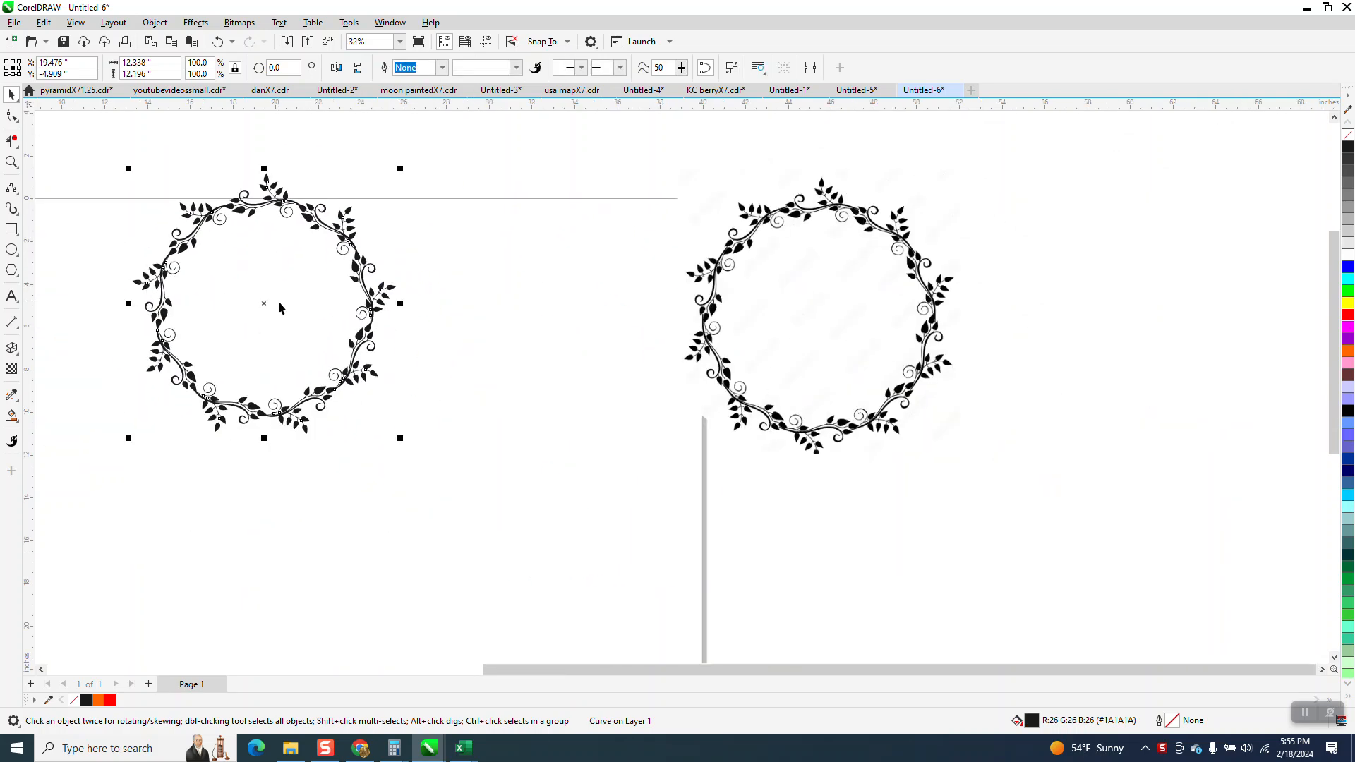
drag(269, 299, 482, 271)
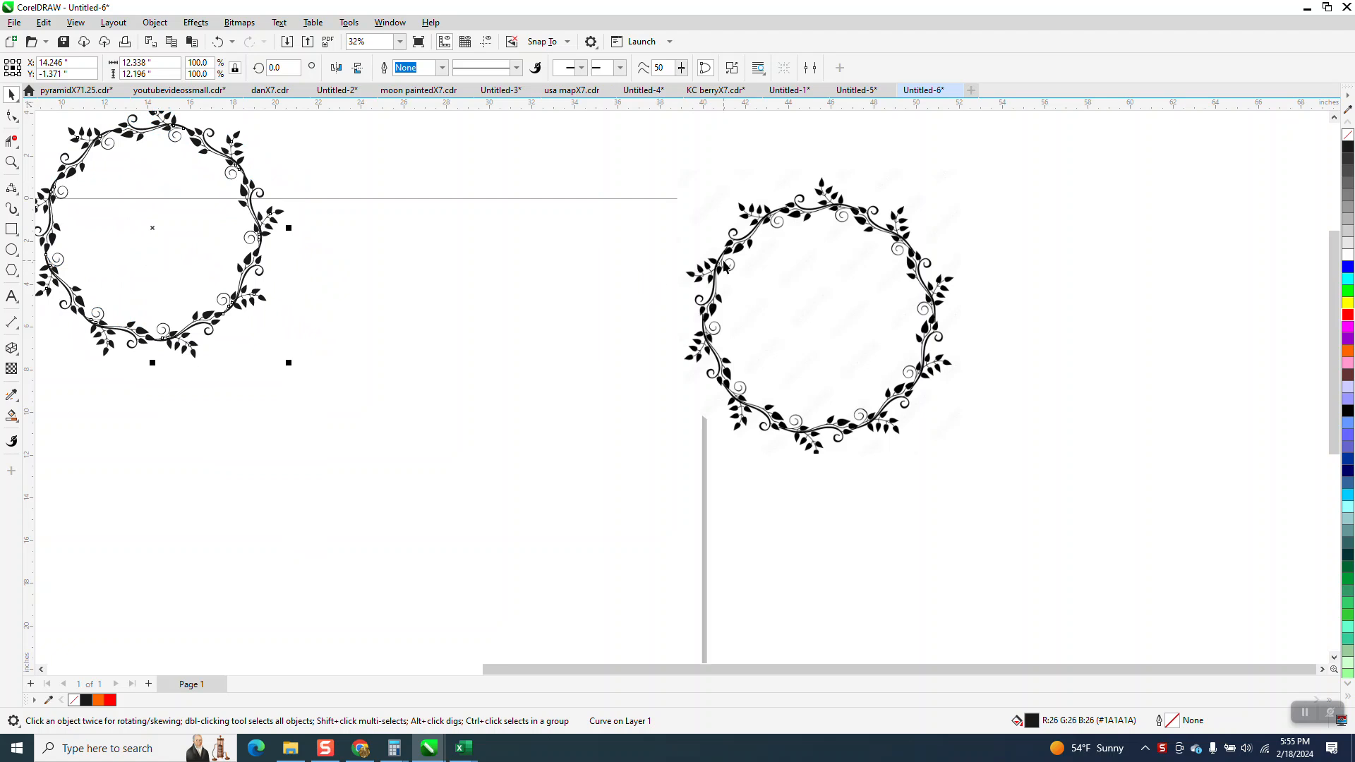
Step: Centre the wreath bitmap on the page and draw a circle about 9.37 inches across, centred on the page over it
click(723, 261)
key(p)
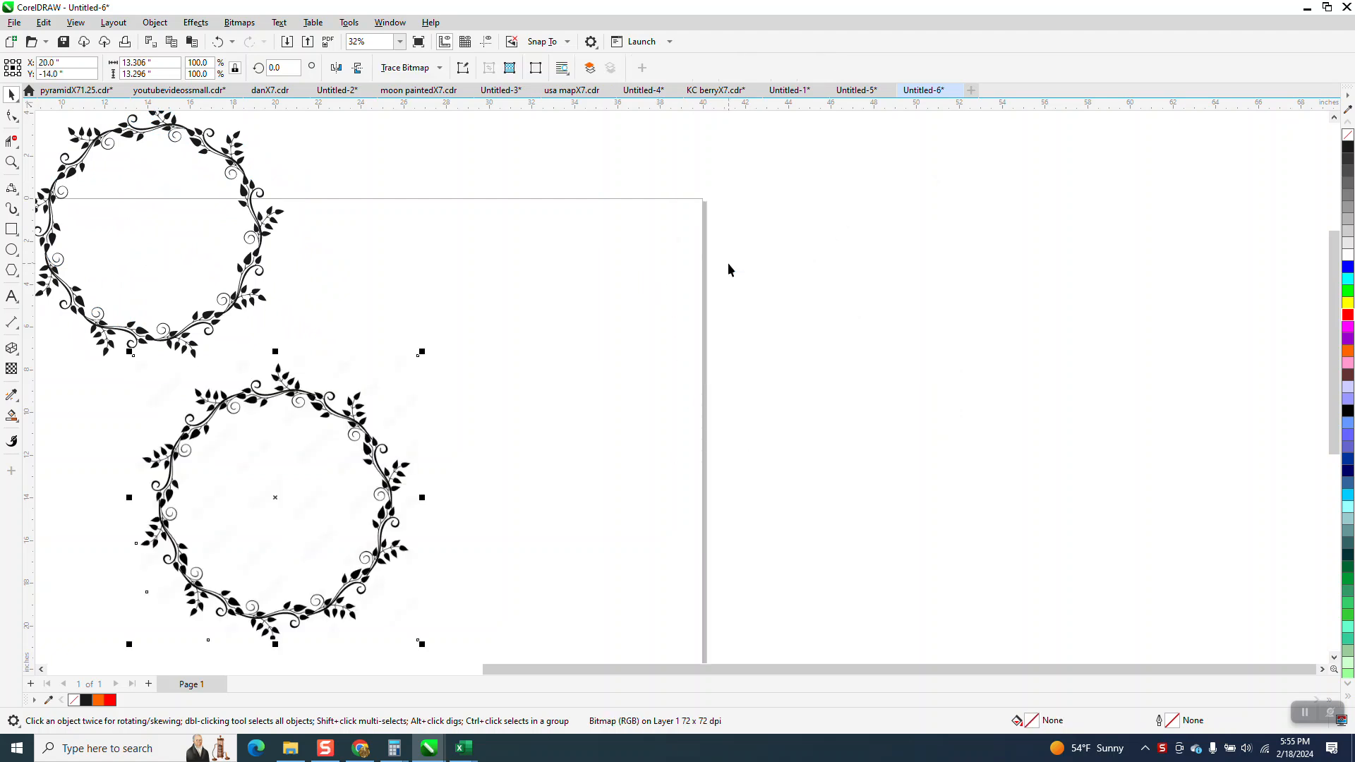
click(11, 161)
drag(102, 376, 537, 635)
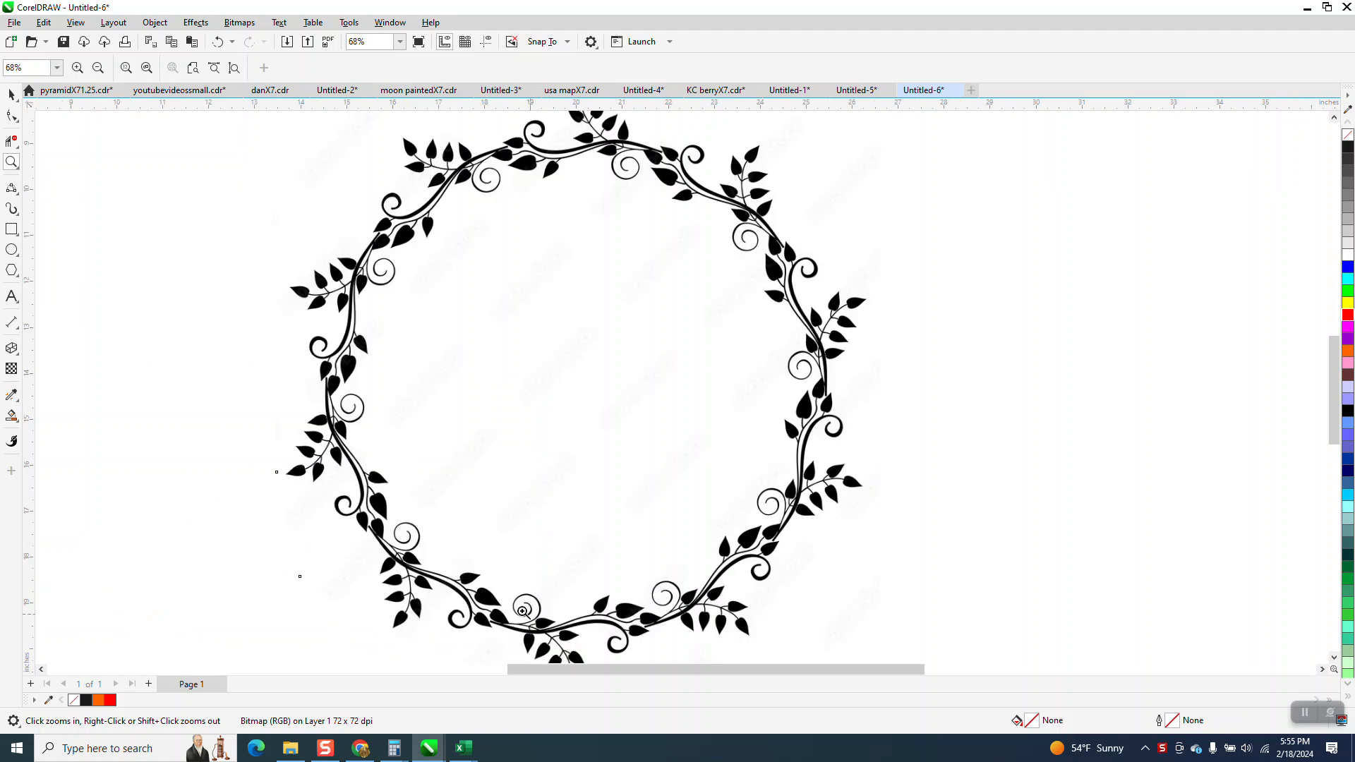
click(12, 250)
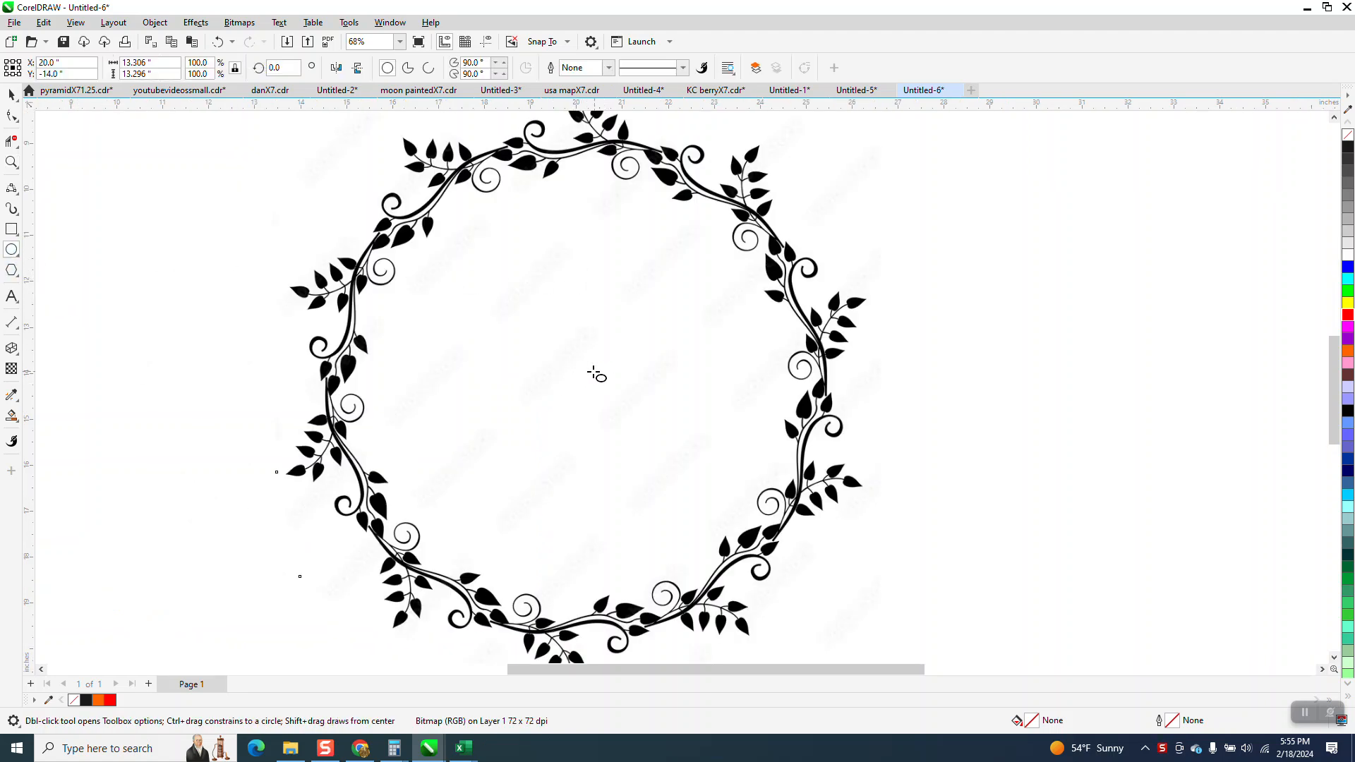
drag(696, 315, 478, 490)
key(p)
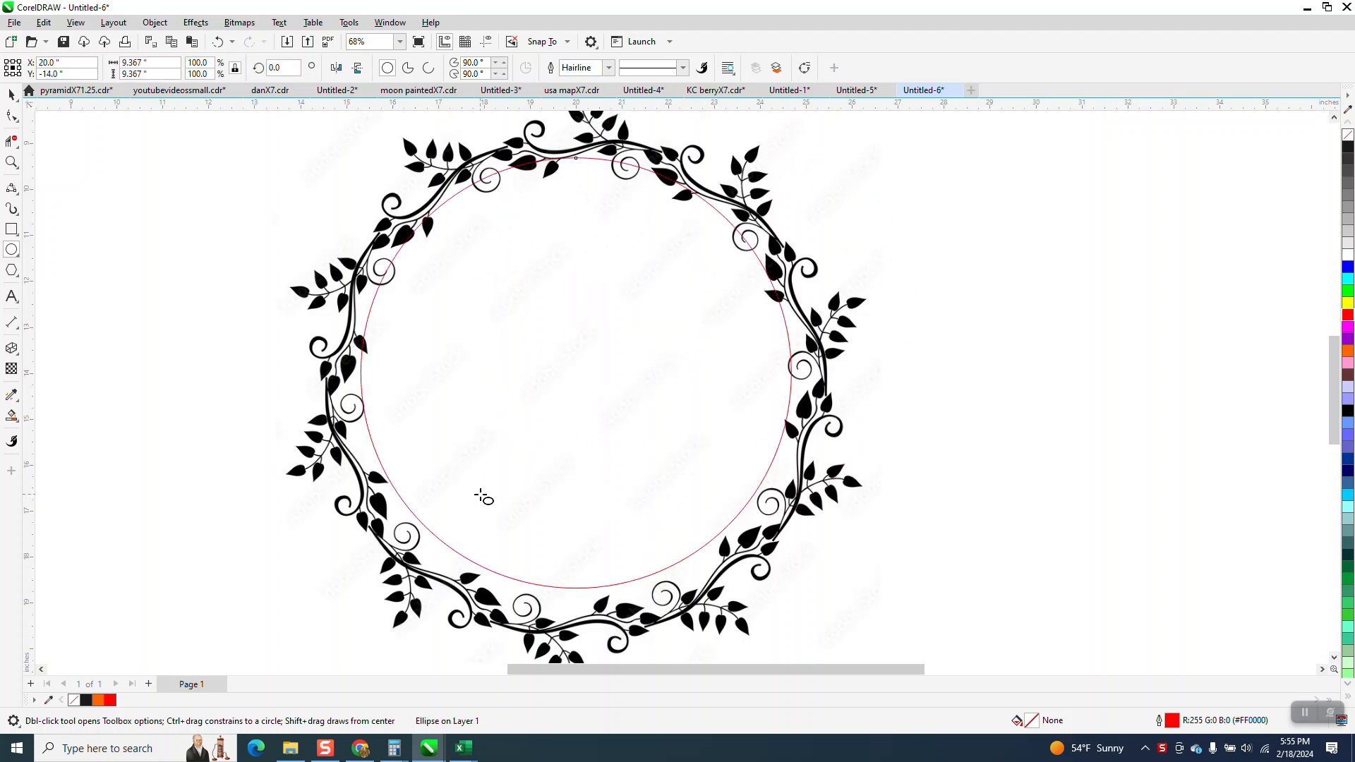
Step: Enlarge the circle from its centre to about 11.16 inches to match the vine ring, and move it right of the wreath
click(11, 94)
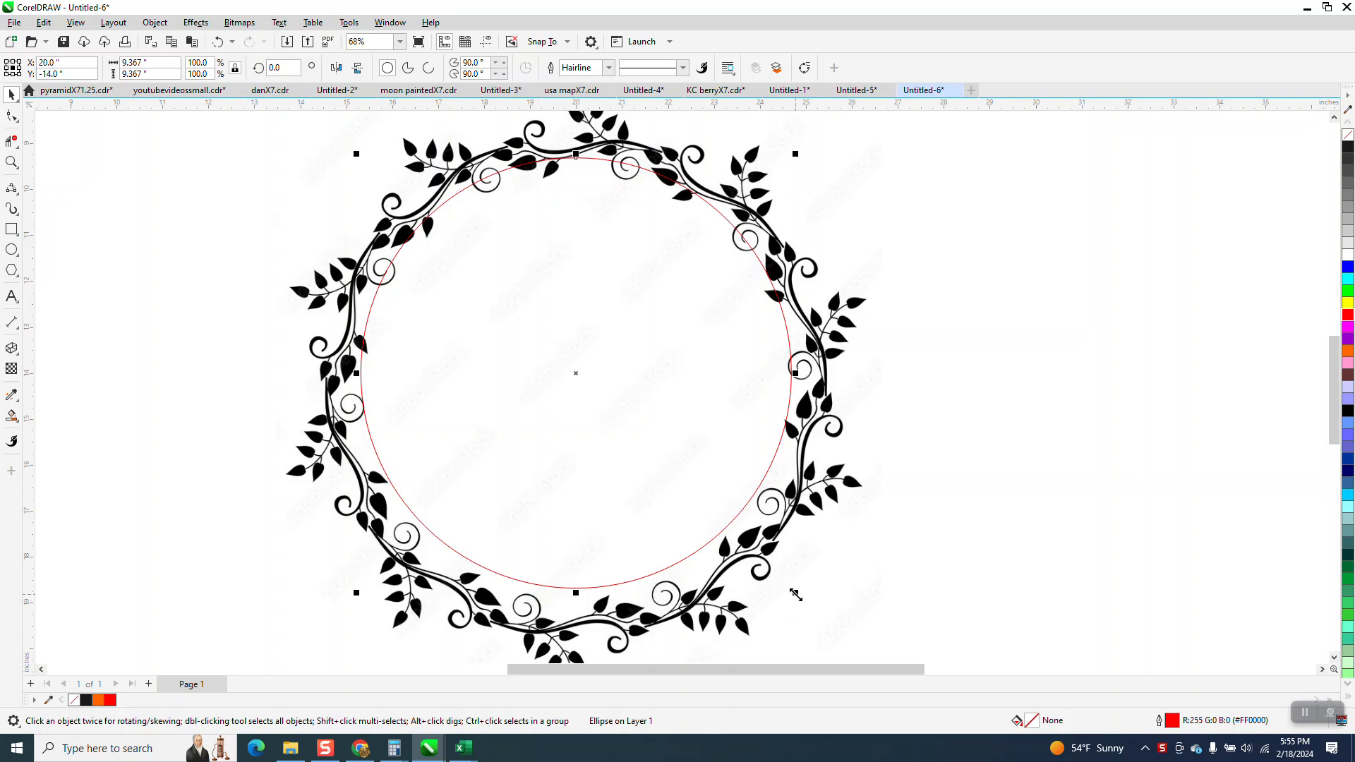
drag(795, 595, 855, 635)
scroll(846, 564, down, 1)
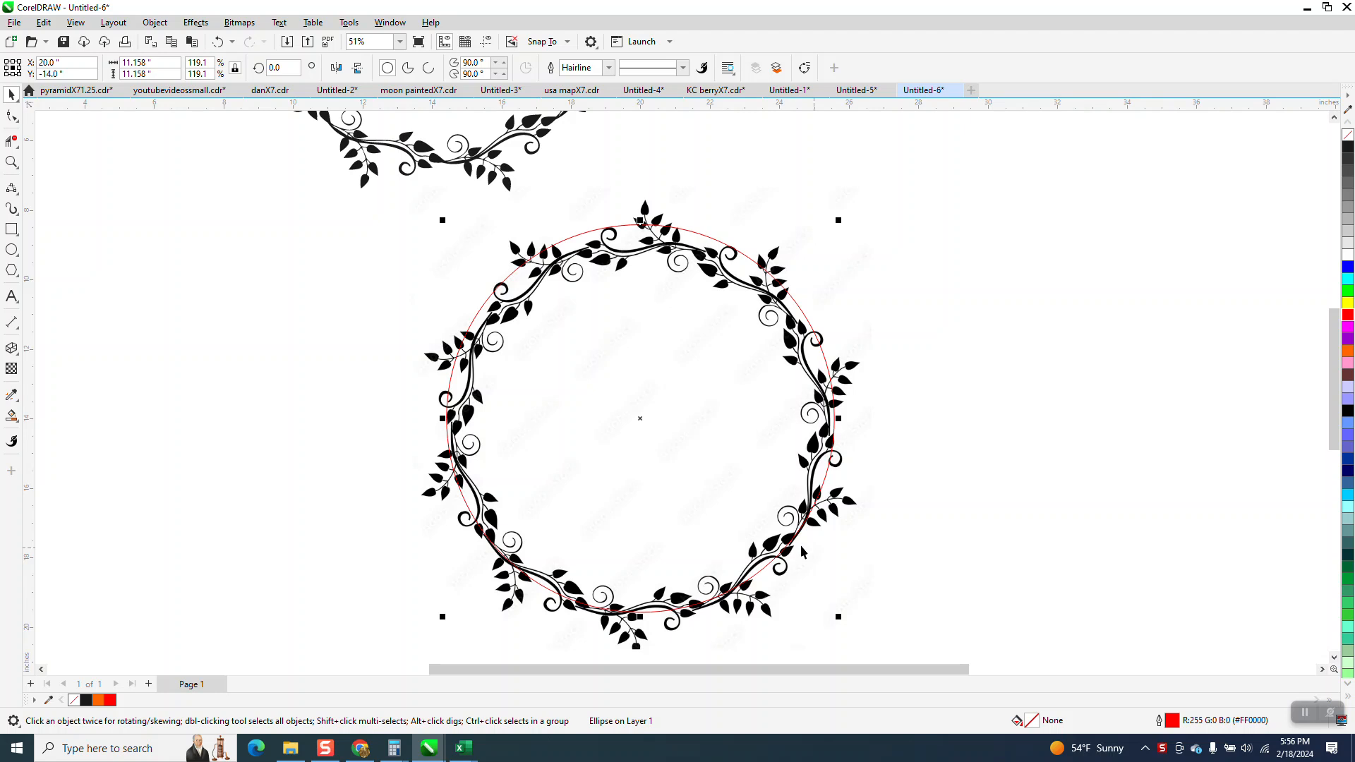
scroll(802, 545, down, 1)
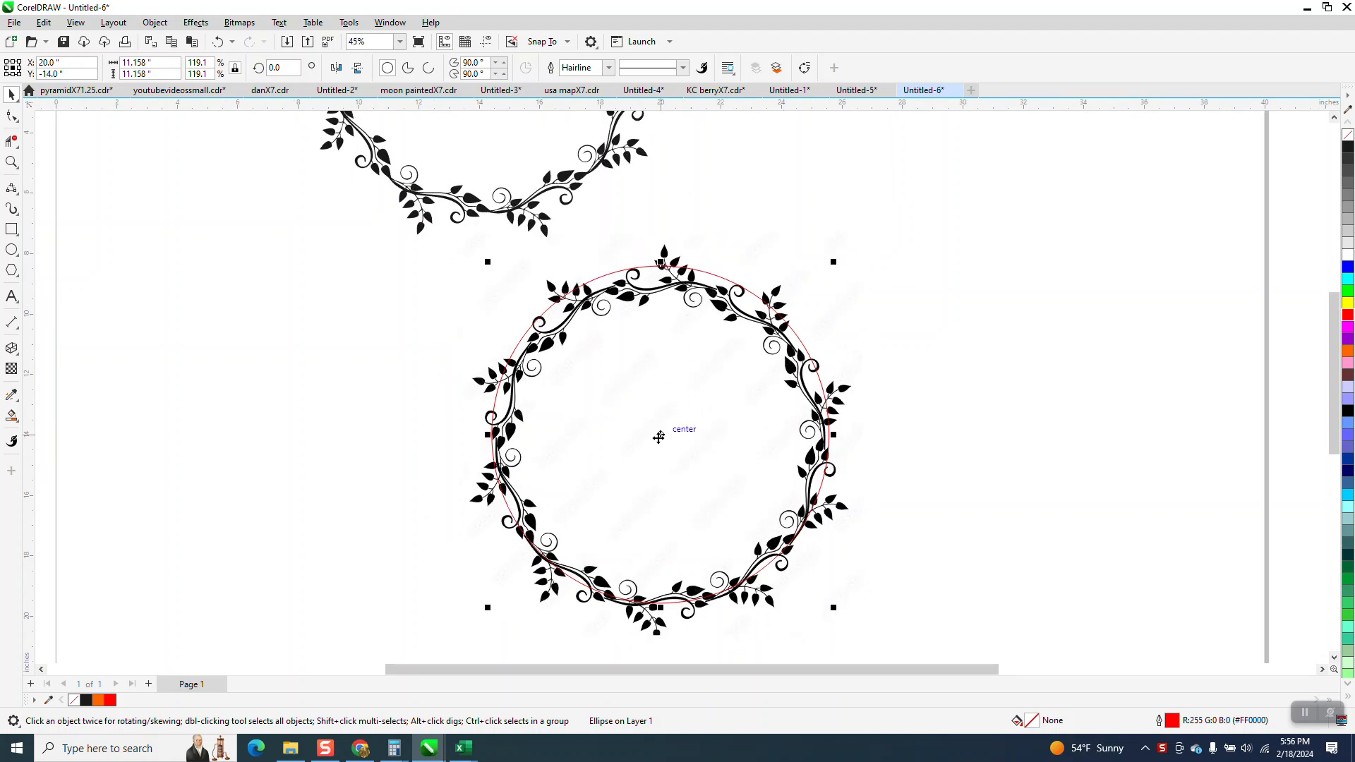
drag(664, 436, 1062, 321)
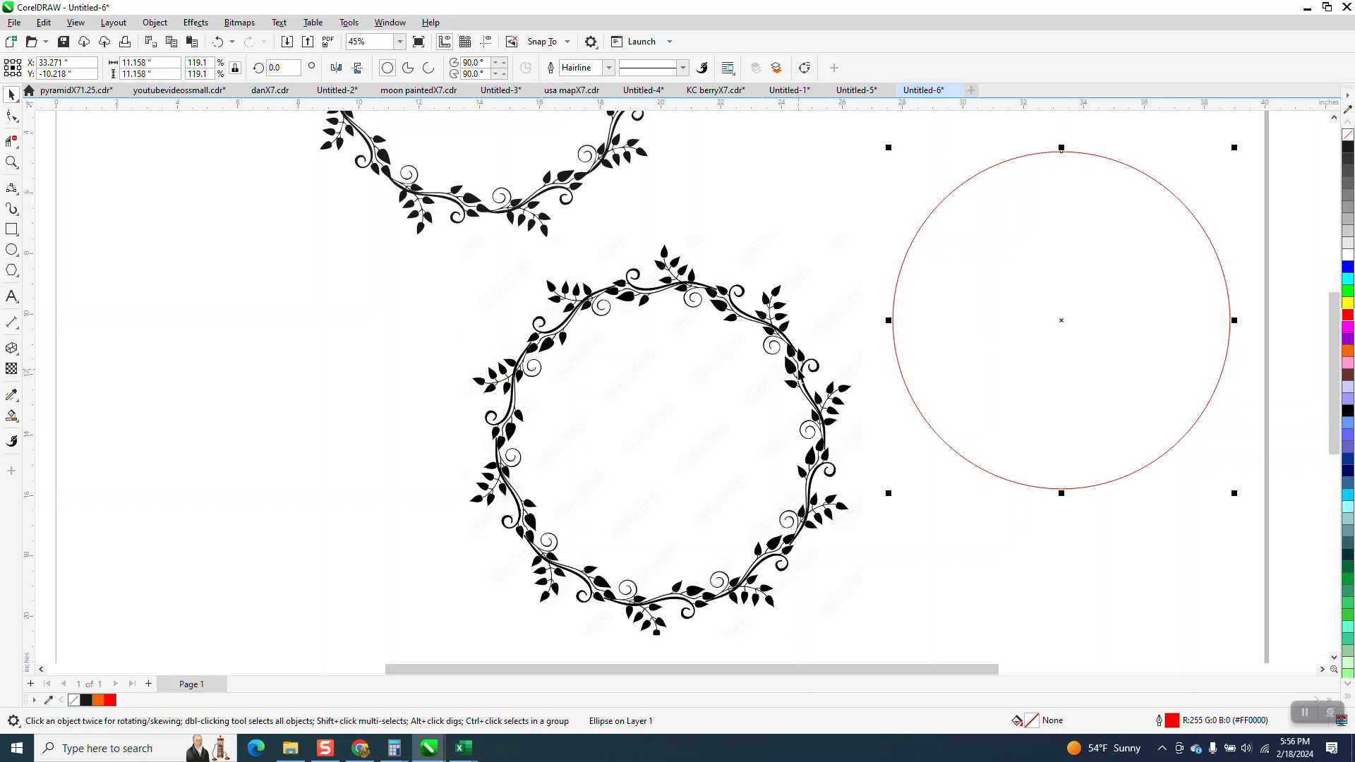
Step: Duplicate the wreath bitmap and nudge one copy far to the left, clear of the original
click(11, 162)
drag(560, 233, 750, 328)
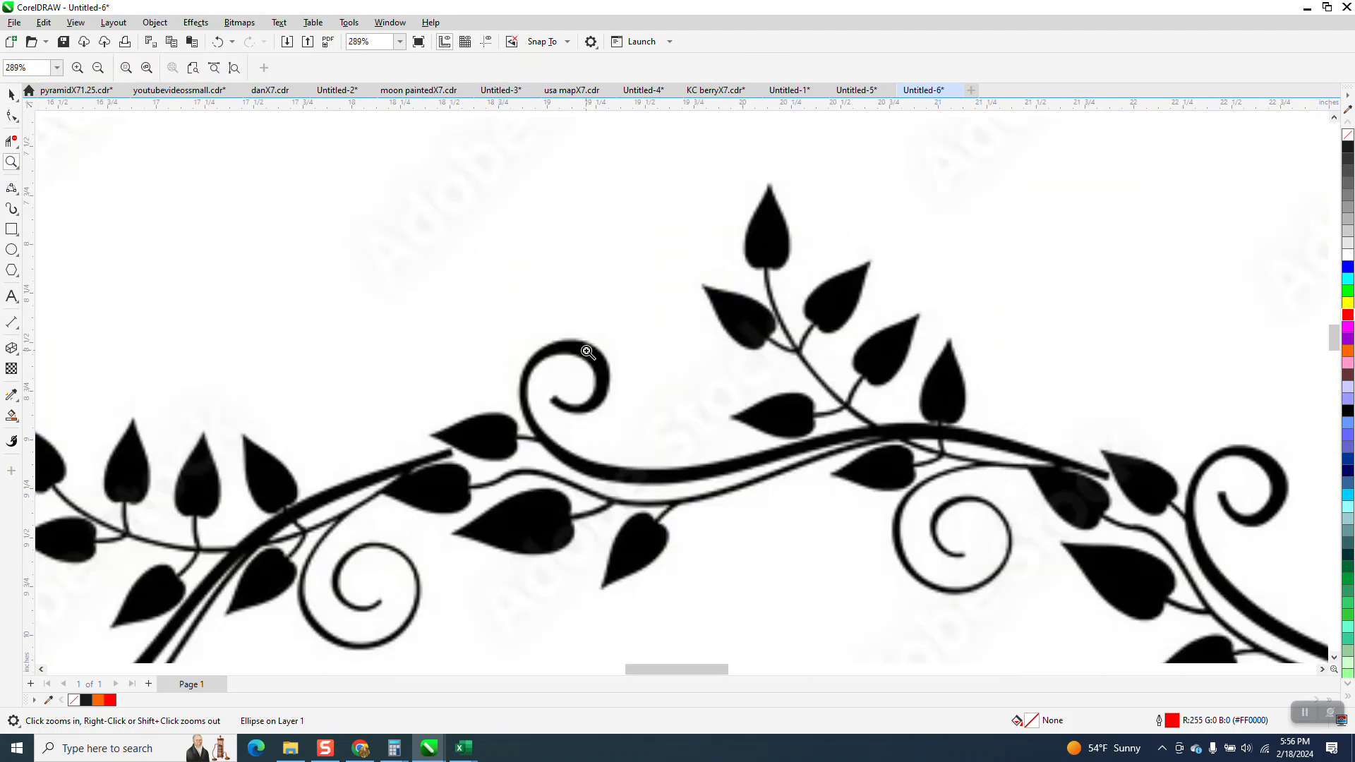
scroll(588, 352, down, 4)
click(11, 93)
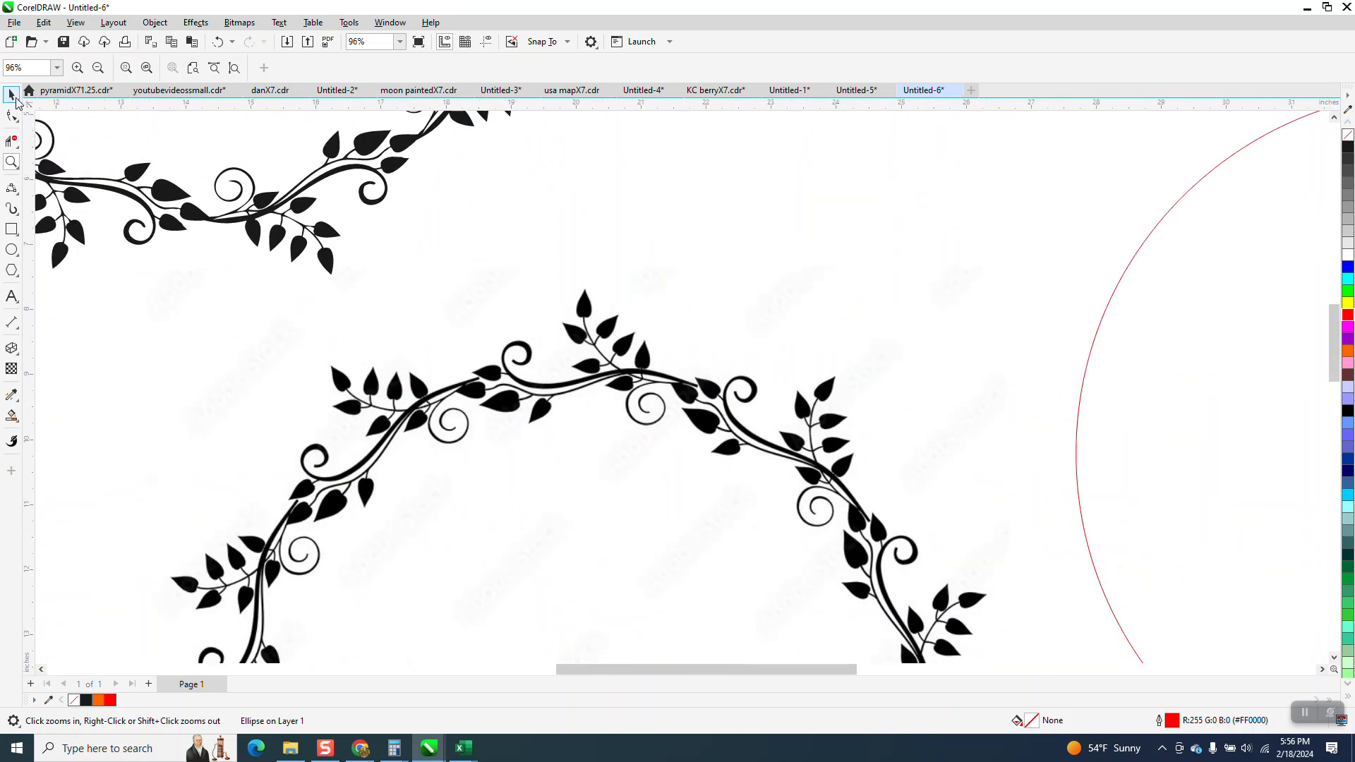
scroll(391, 288, down, 3)
click(518, 323)
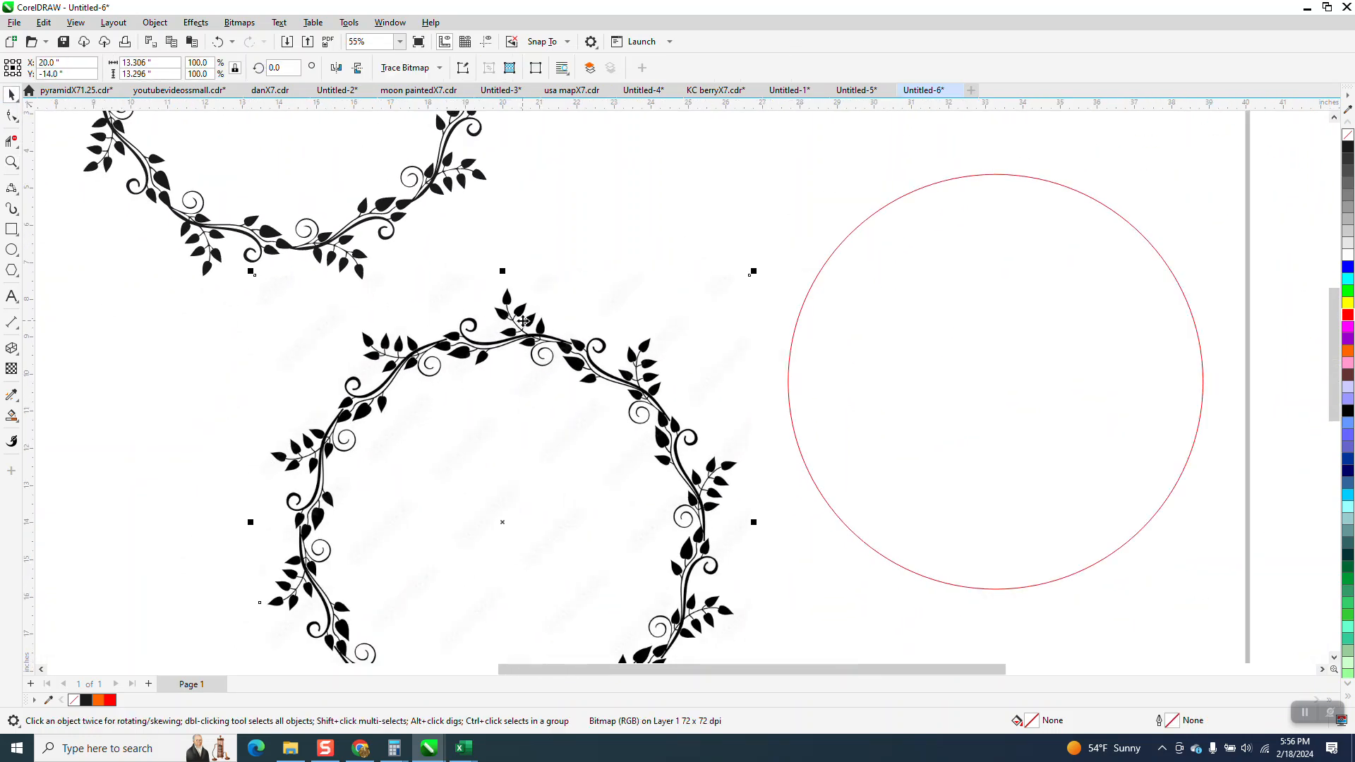
key(Left)
key(Left)
key(Left)
key(Left)
key(Left)
key(Left)
key(Left)
key(Left)
key(Left)
key(Left)
key(Left)
key(Left)
key(Left)
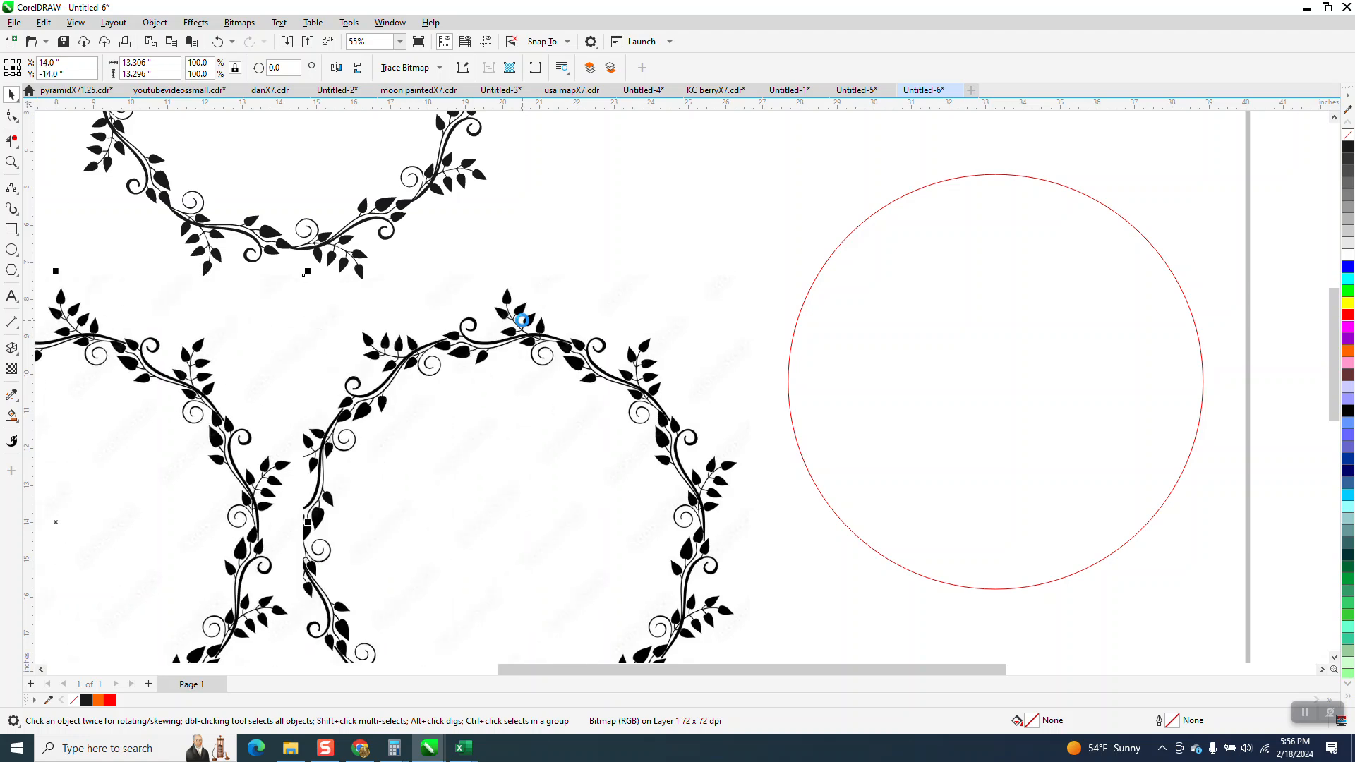
Step: Crop the remaining wreath bitmap to one repeating vine section at its top, about 3.77 by 2.53 inches
click(518, 341)
click(11, 163)
drag(417, 278, 609, 405)
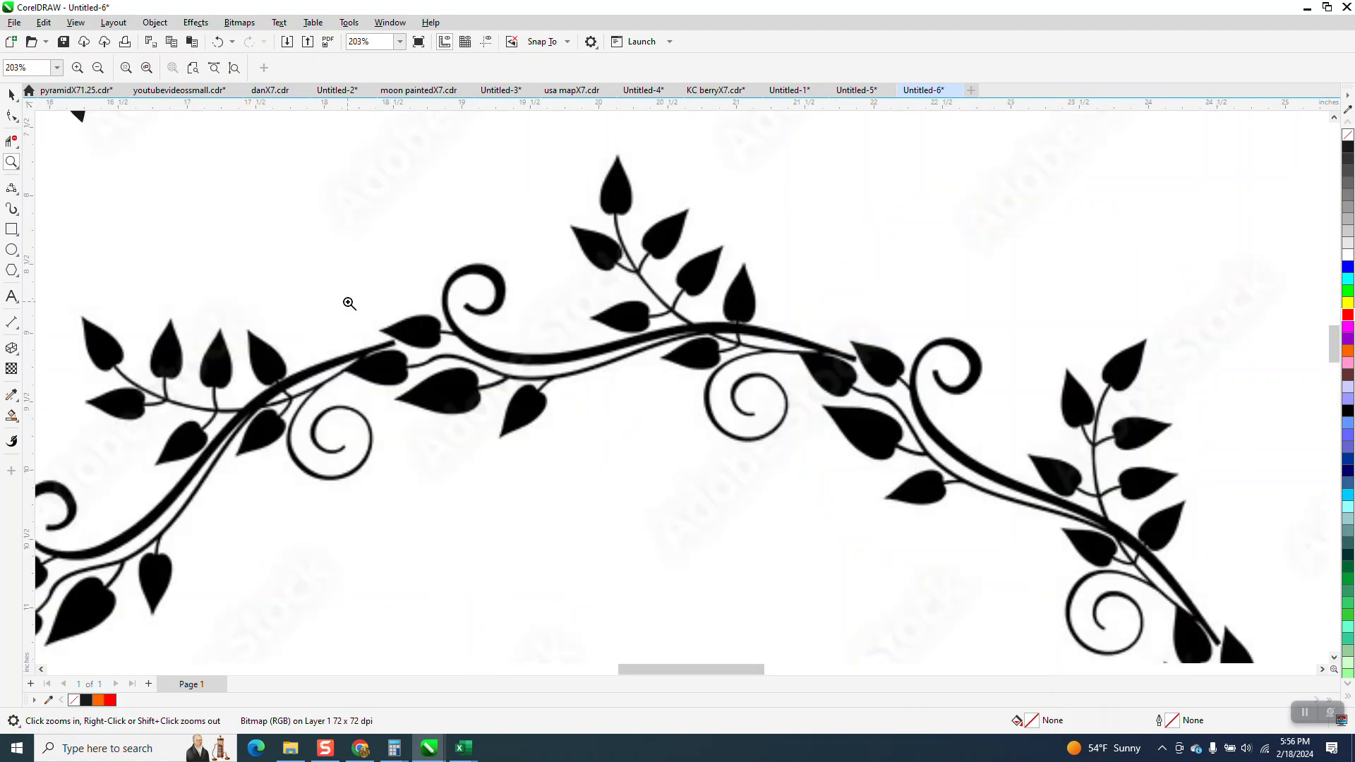
click(17, 148)
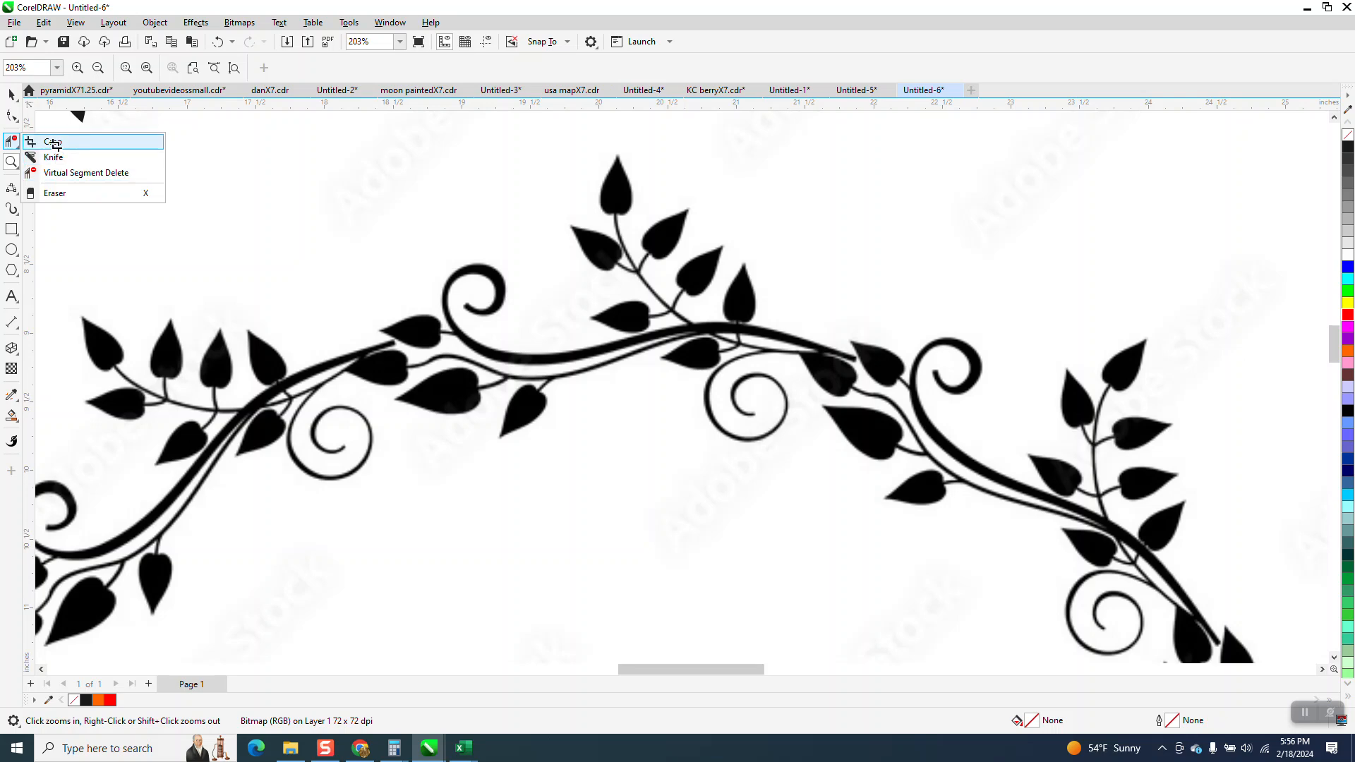
click(46, 140)
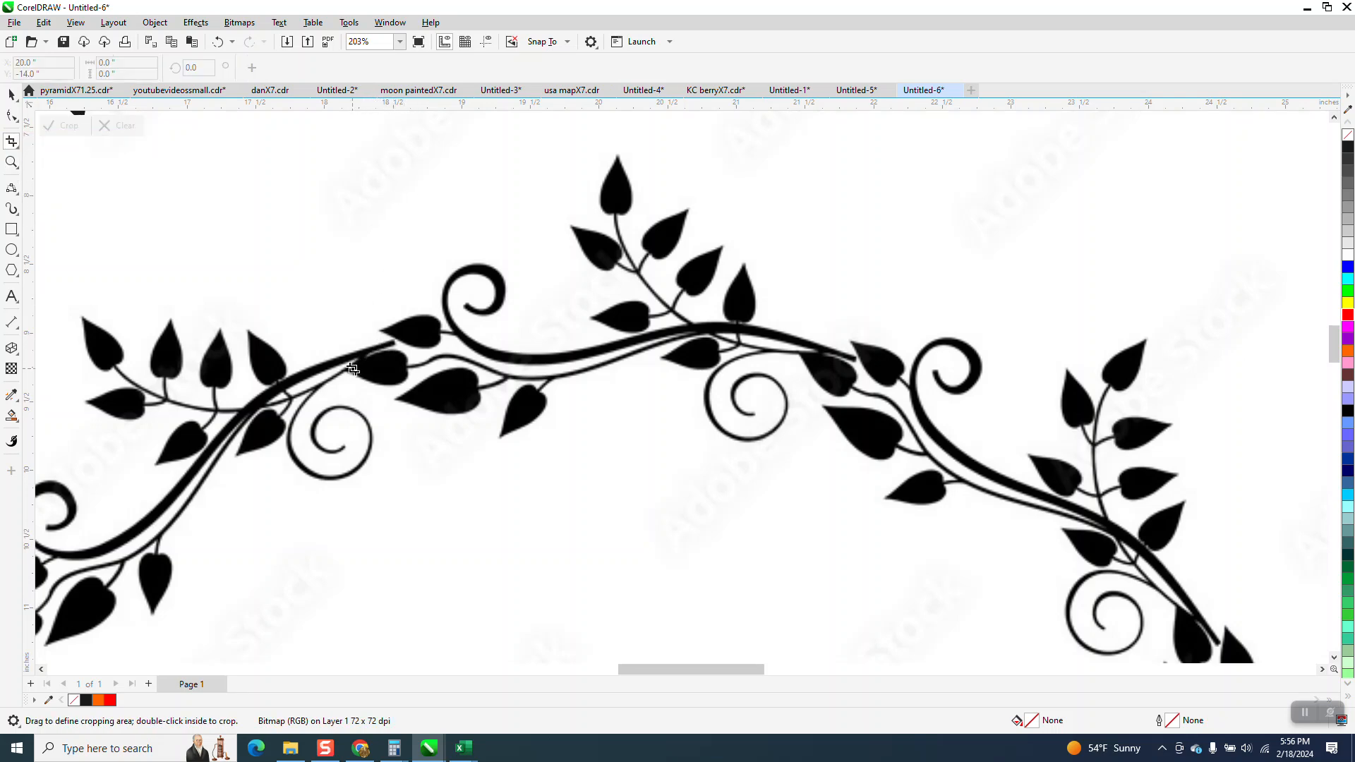
drag(341, 146, 858, 494)
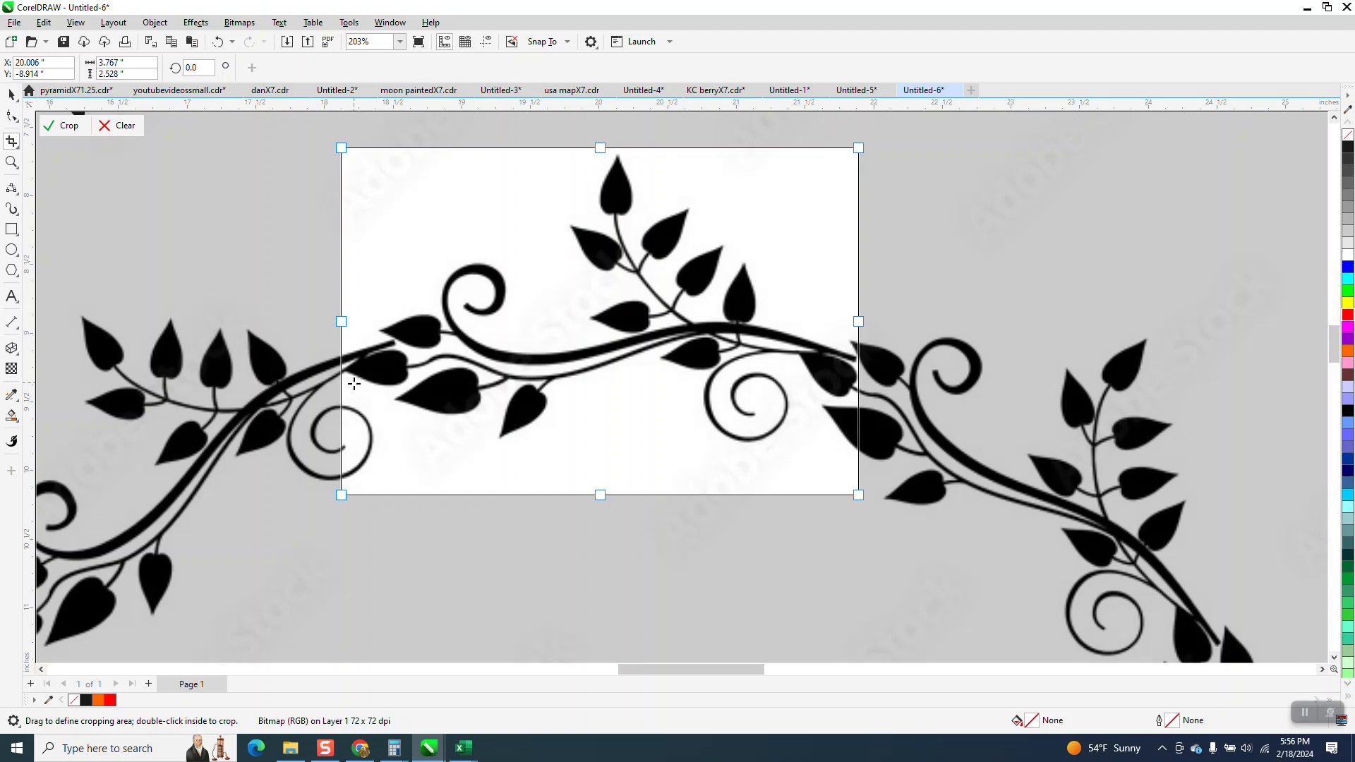
click(66, 126)
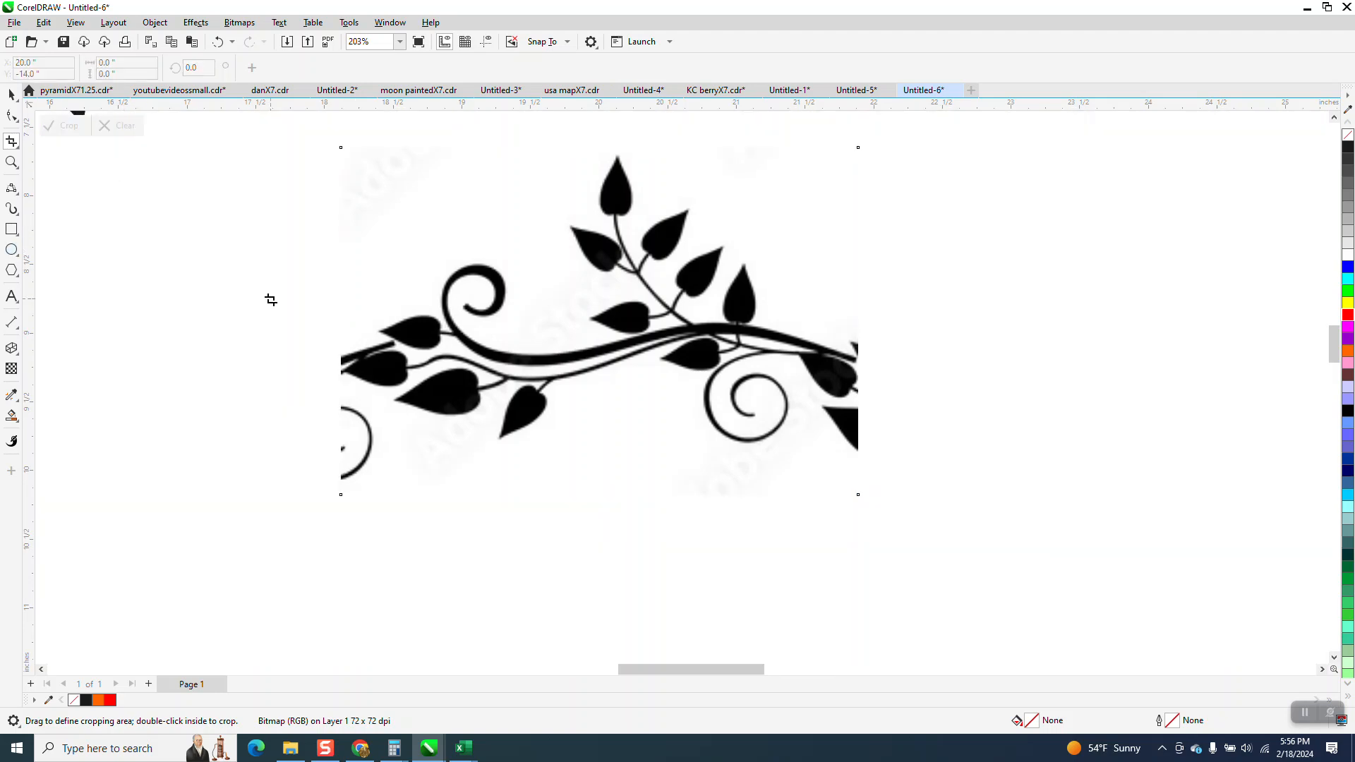
Step: Trace the cropped vine bitmap with the Clipart outline trace, keeping the default trace settings
scroll(442, 451, down, 2)
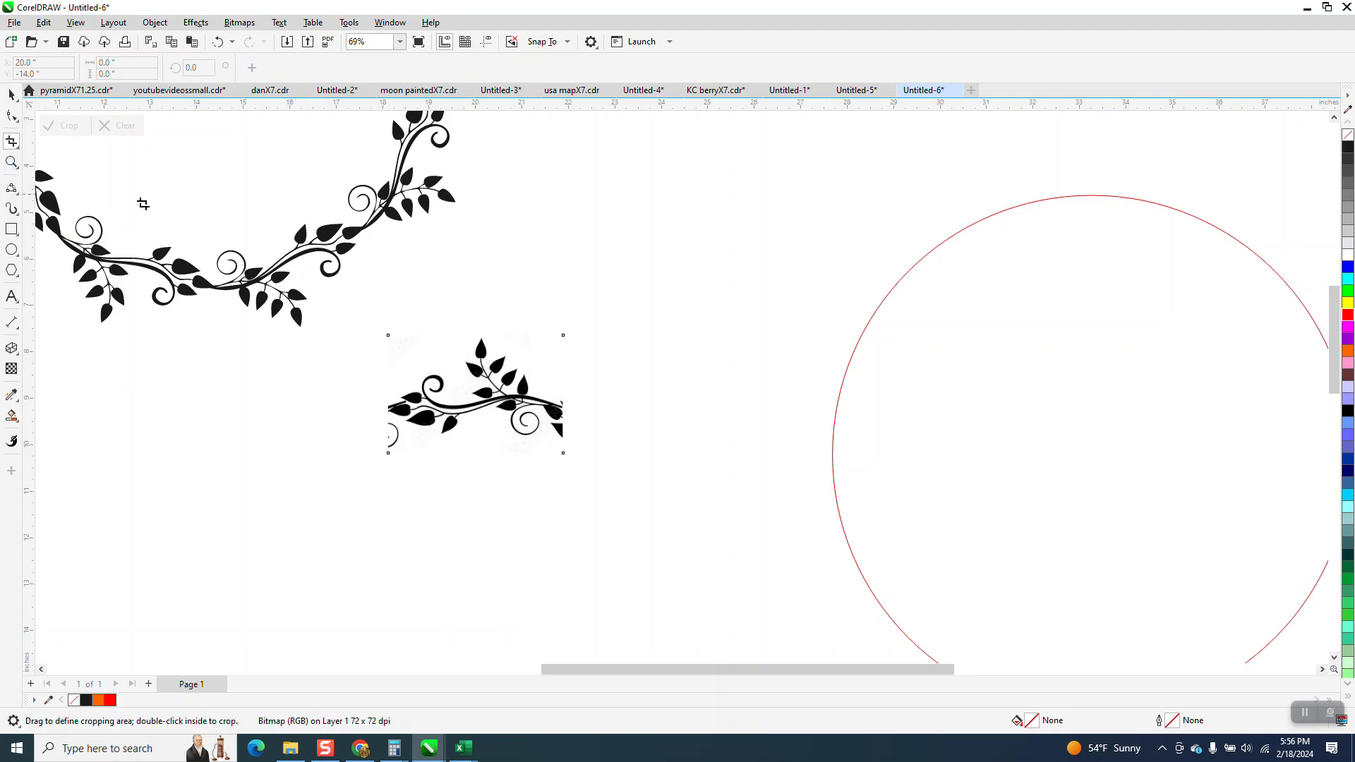
click(11, 94)
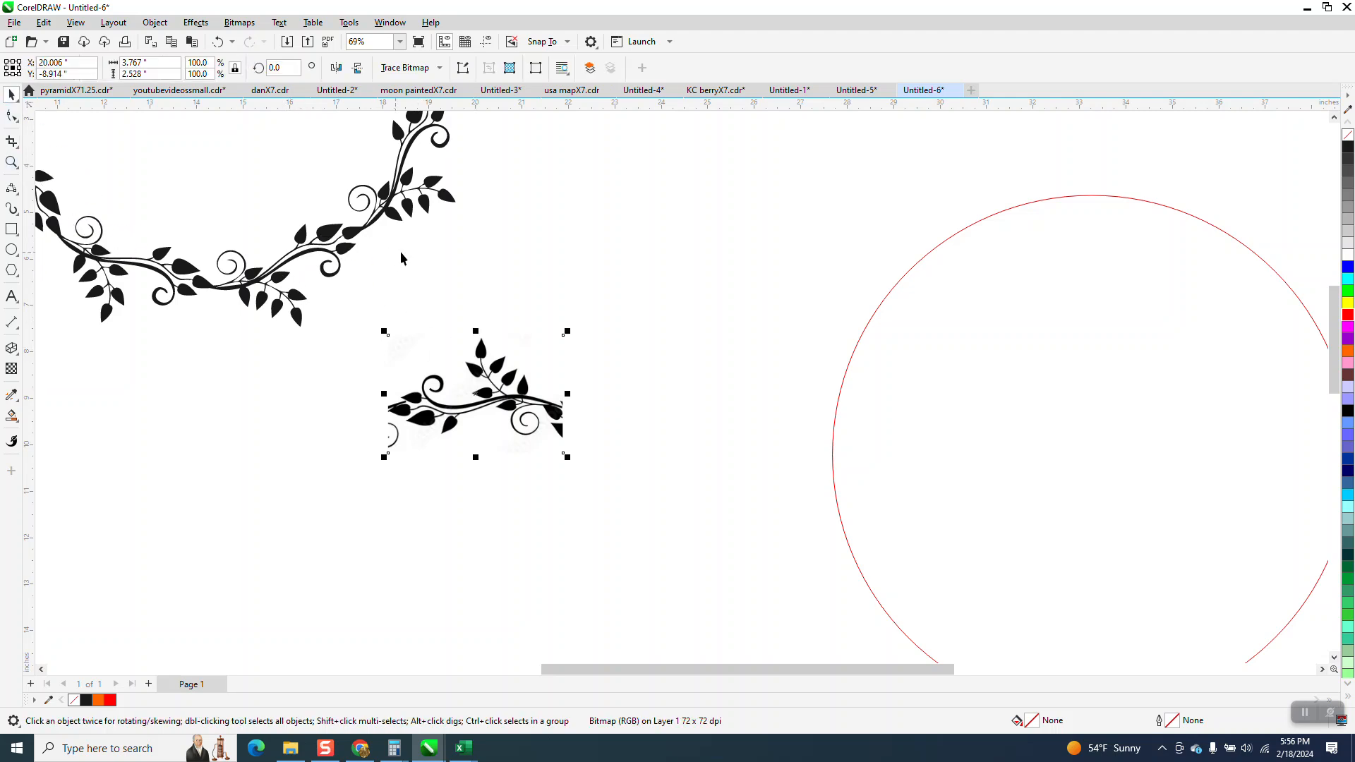
click(441, 69)
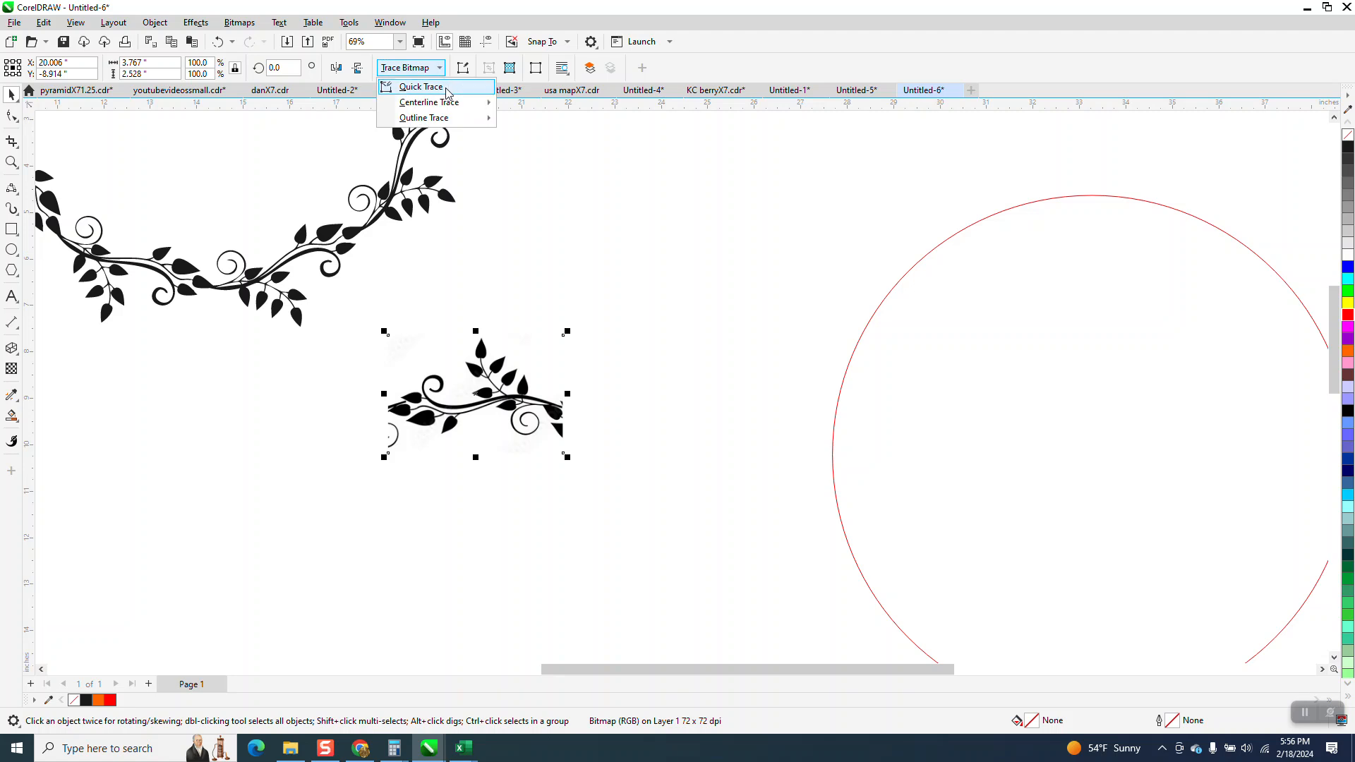
mouse_move(441, 120)
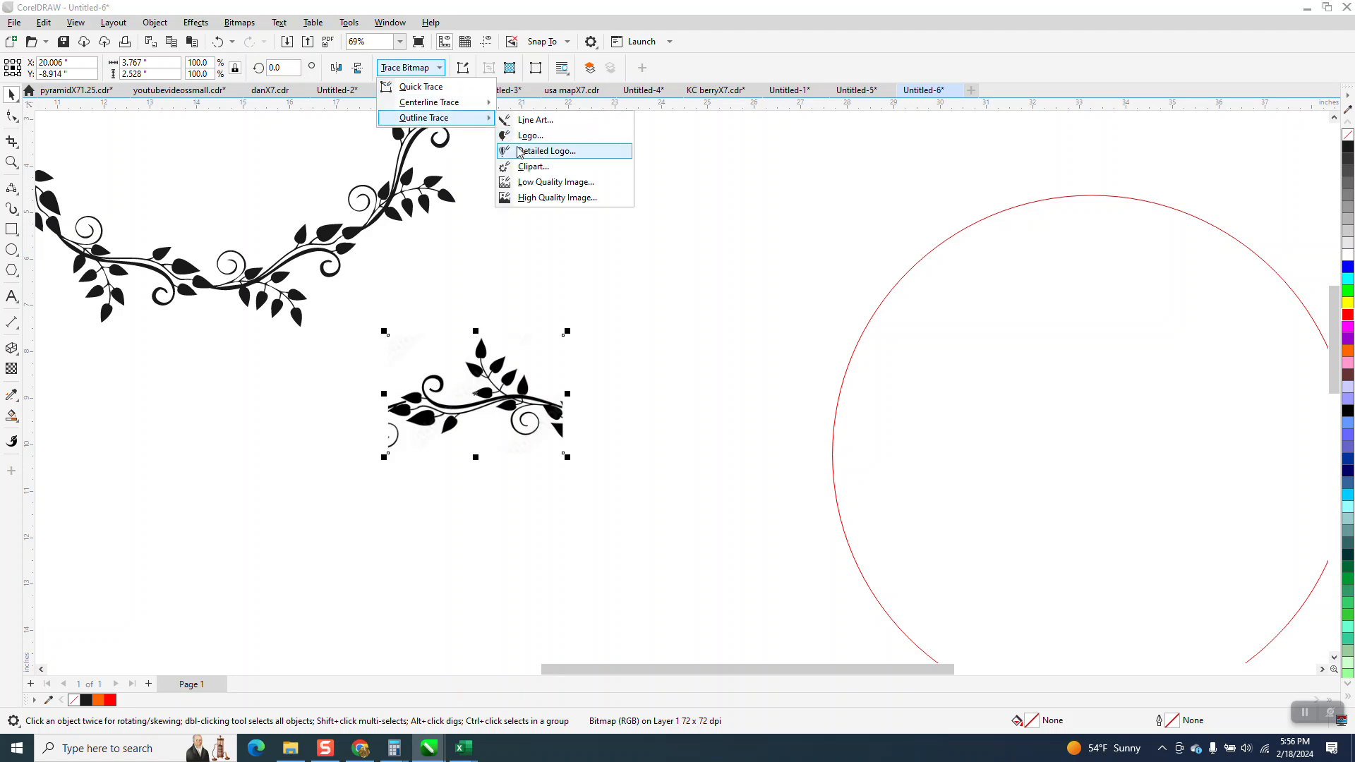
click(532, 167)
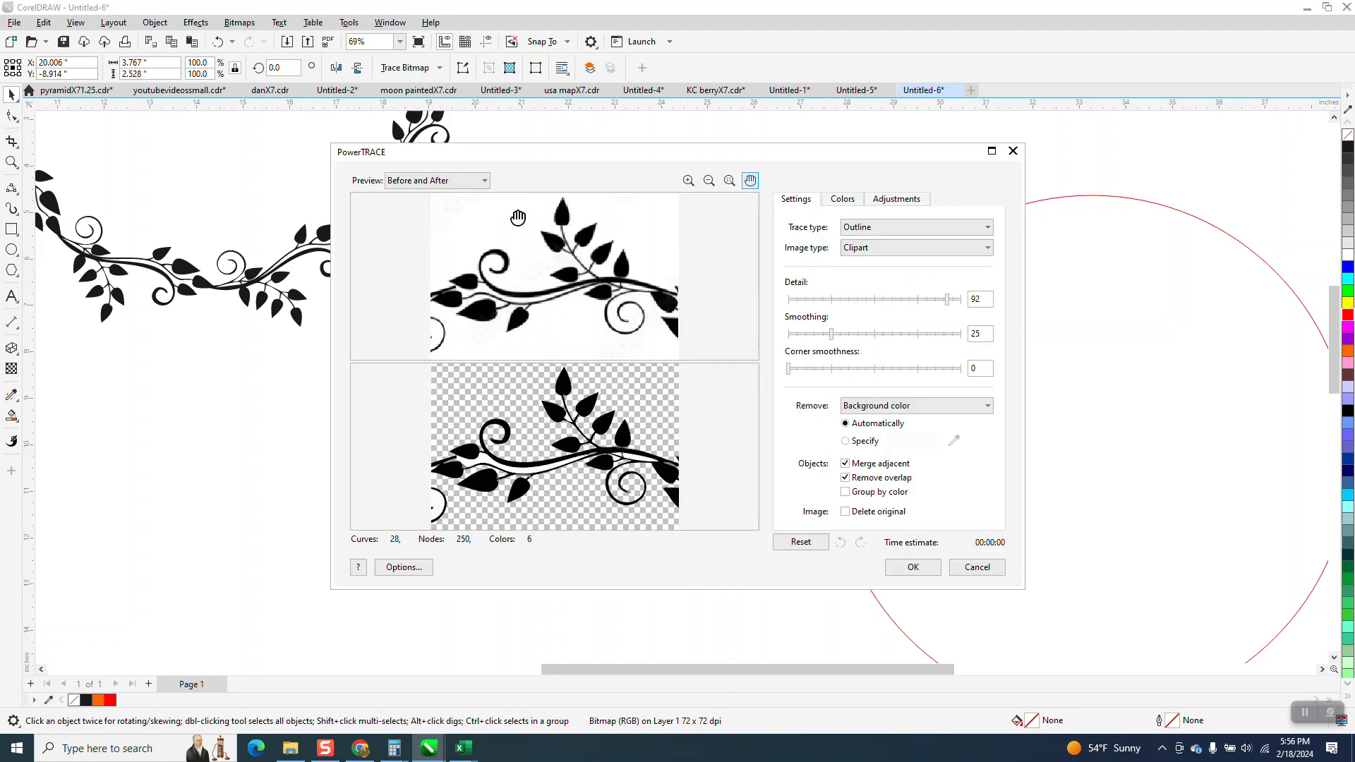
click(903, 566)
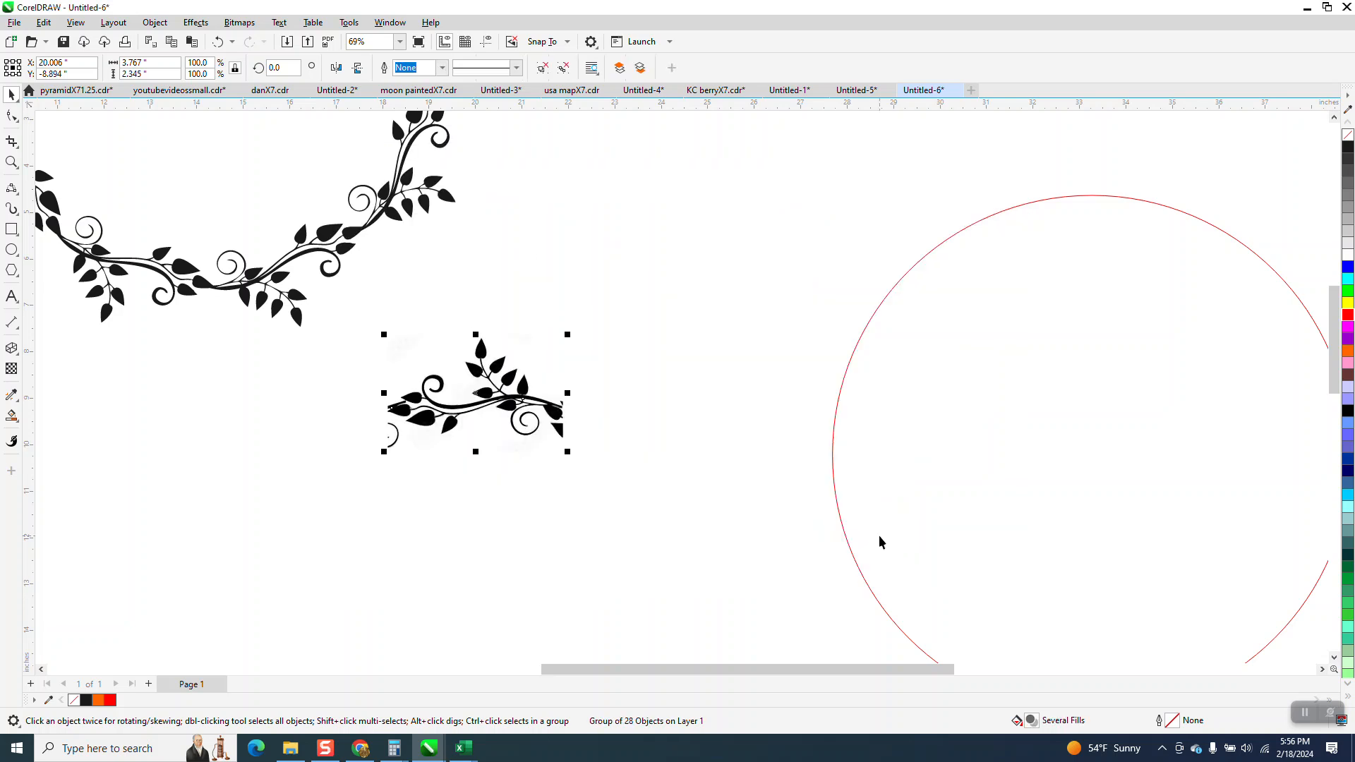
Step: Nudge the traced vine group 6 inches to the right, off the source bitmap
key(Right)
key(Right)
key(Right)
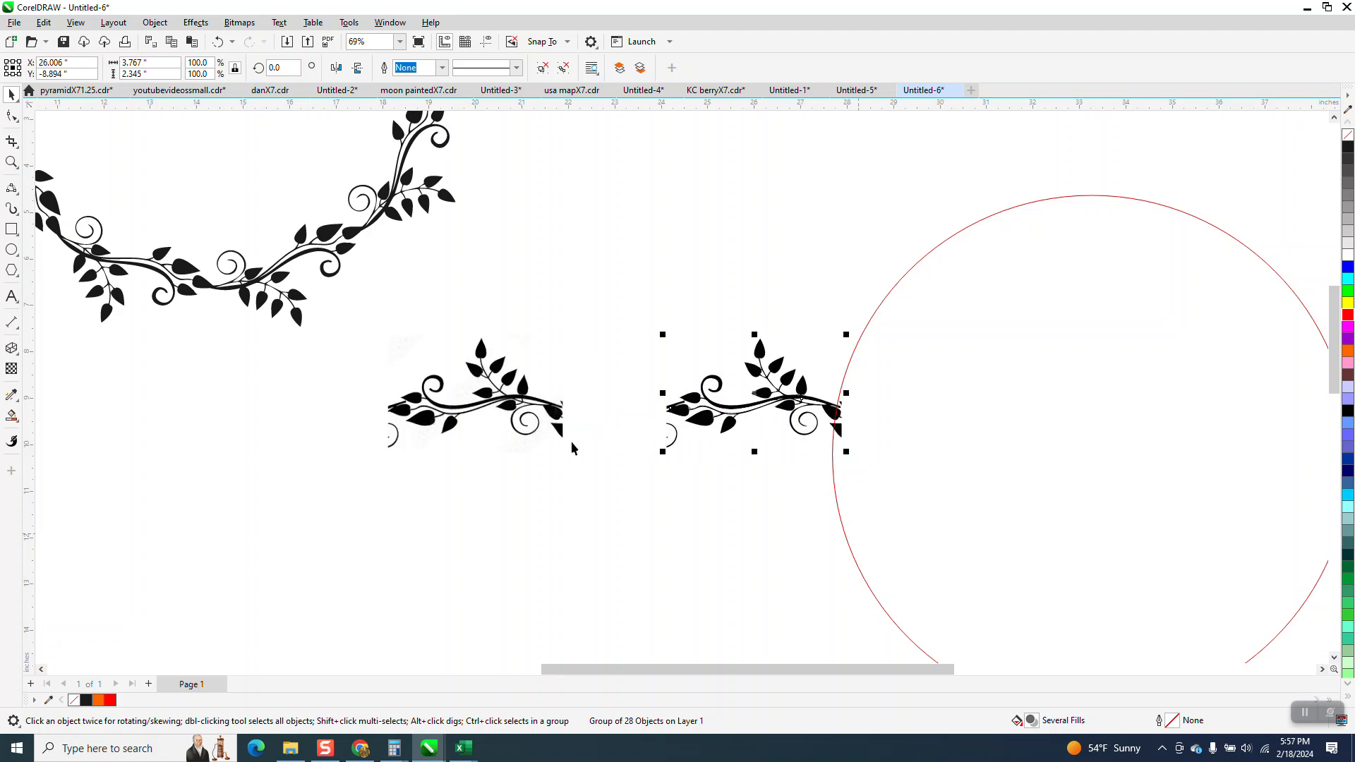
Step: Examine the leaves and stem joints of the traced vine up close to judge the trace quality
click(11, 162)
drag(517, 365, 561, 406)
scroll(582, 426, down, 1)
scroll(811, 452, down, 2)
drag(1144, 465, 1220, 558)
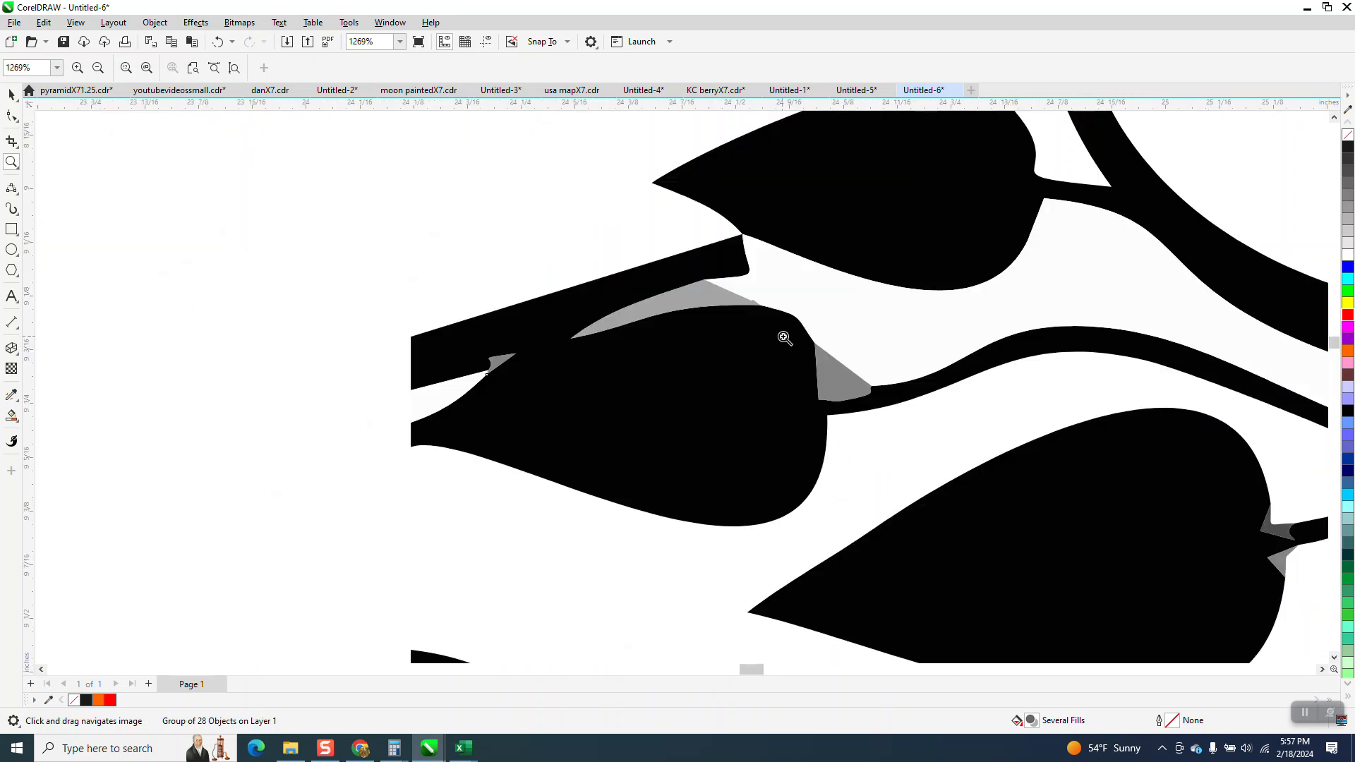
scroll(671, 369, down, 4)
click(13, 95)
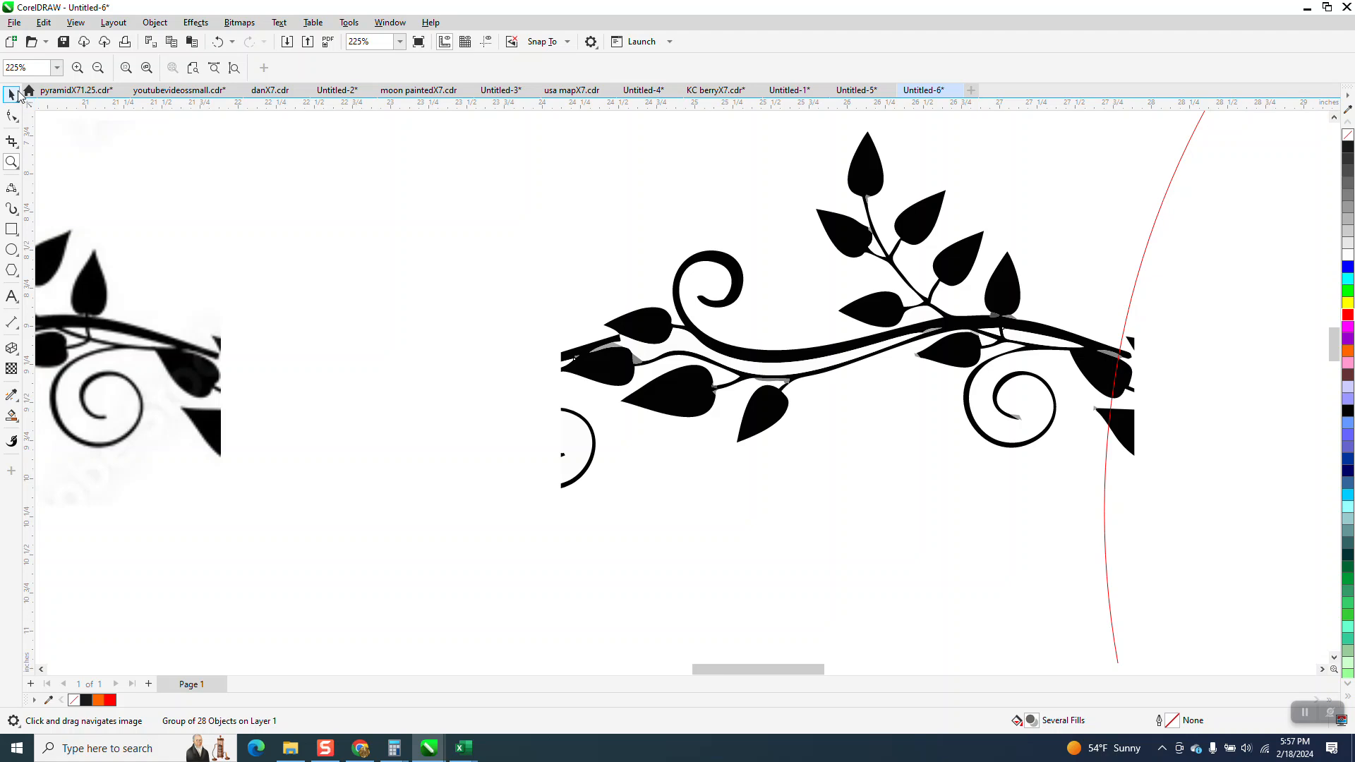
scroll(453, 339, down, 1)
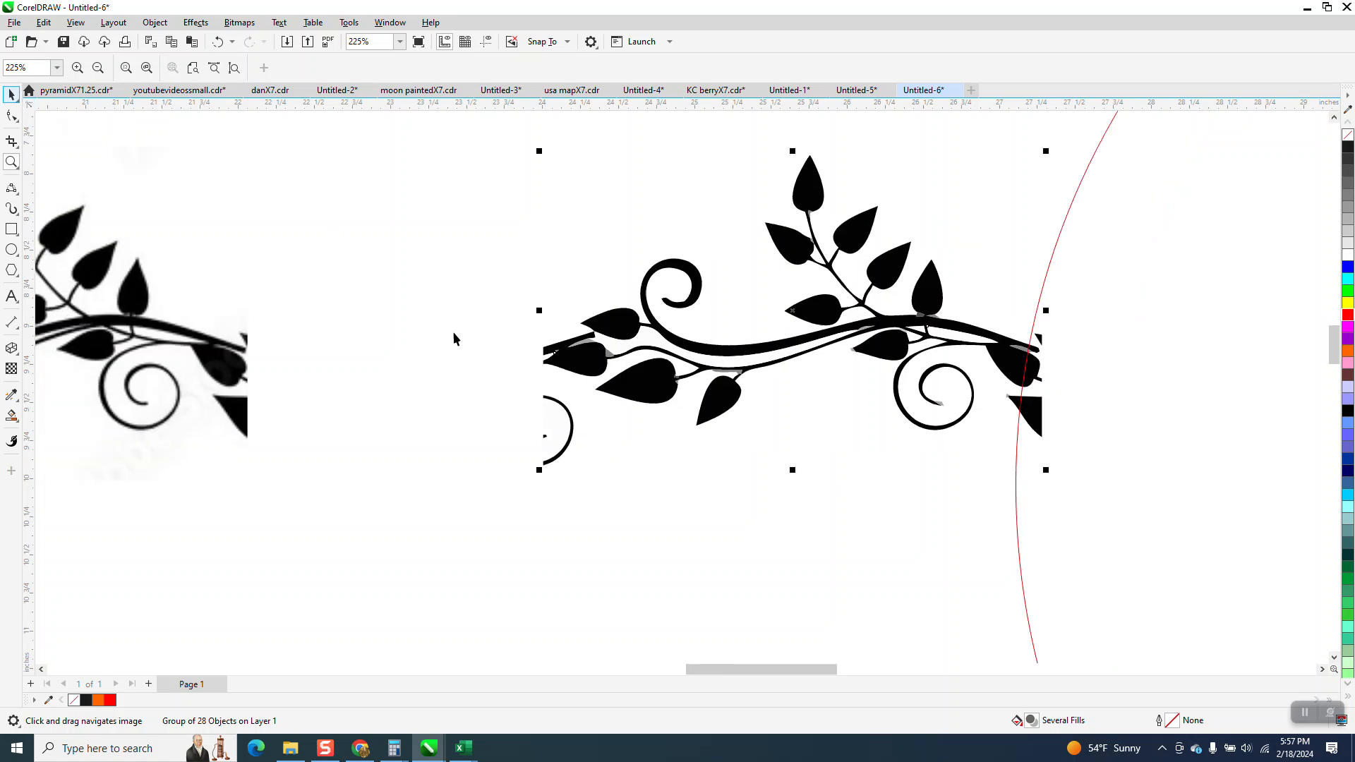
Step: Ungroup the traced vine and break its main black curve apart into separate objects
click(155, 21)
mouse_move(176, 263)
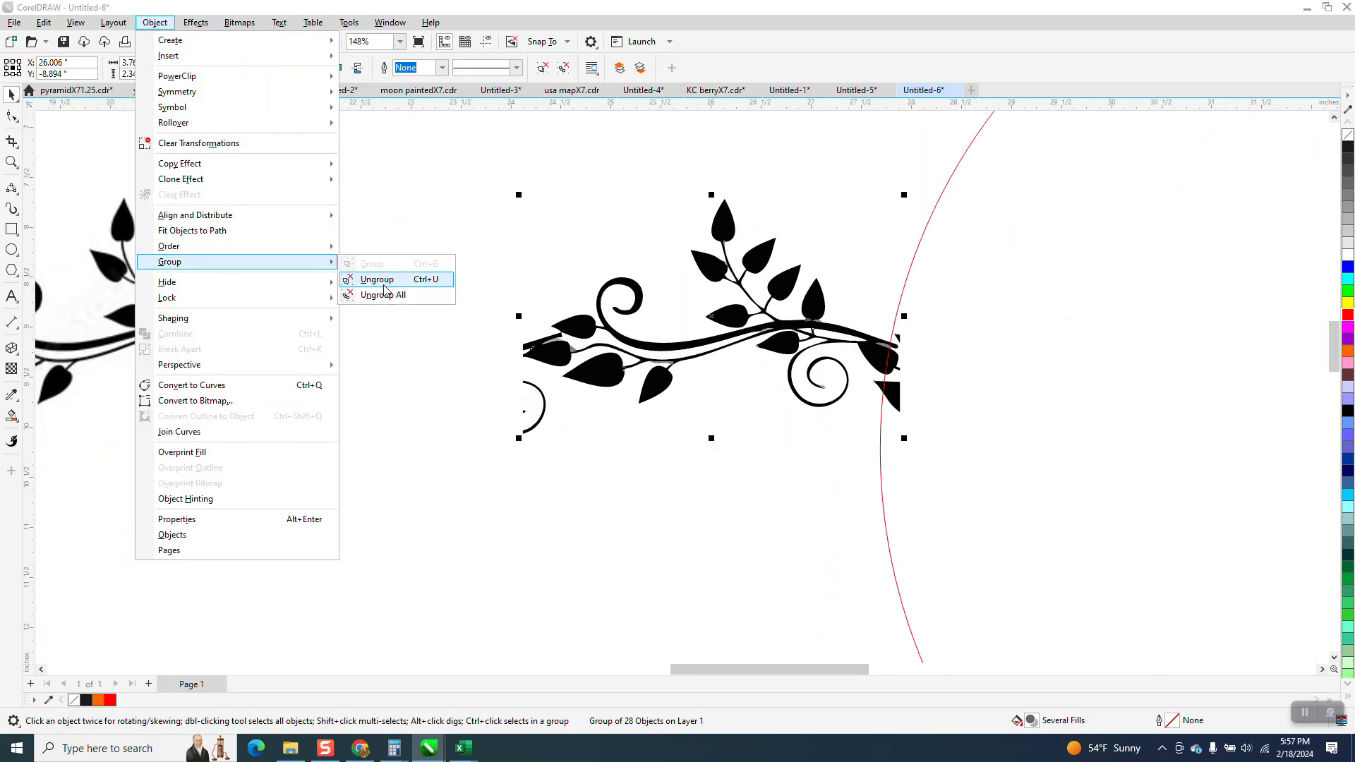
click(383, 280)
click(538, 311)
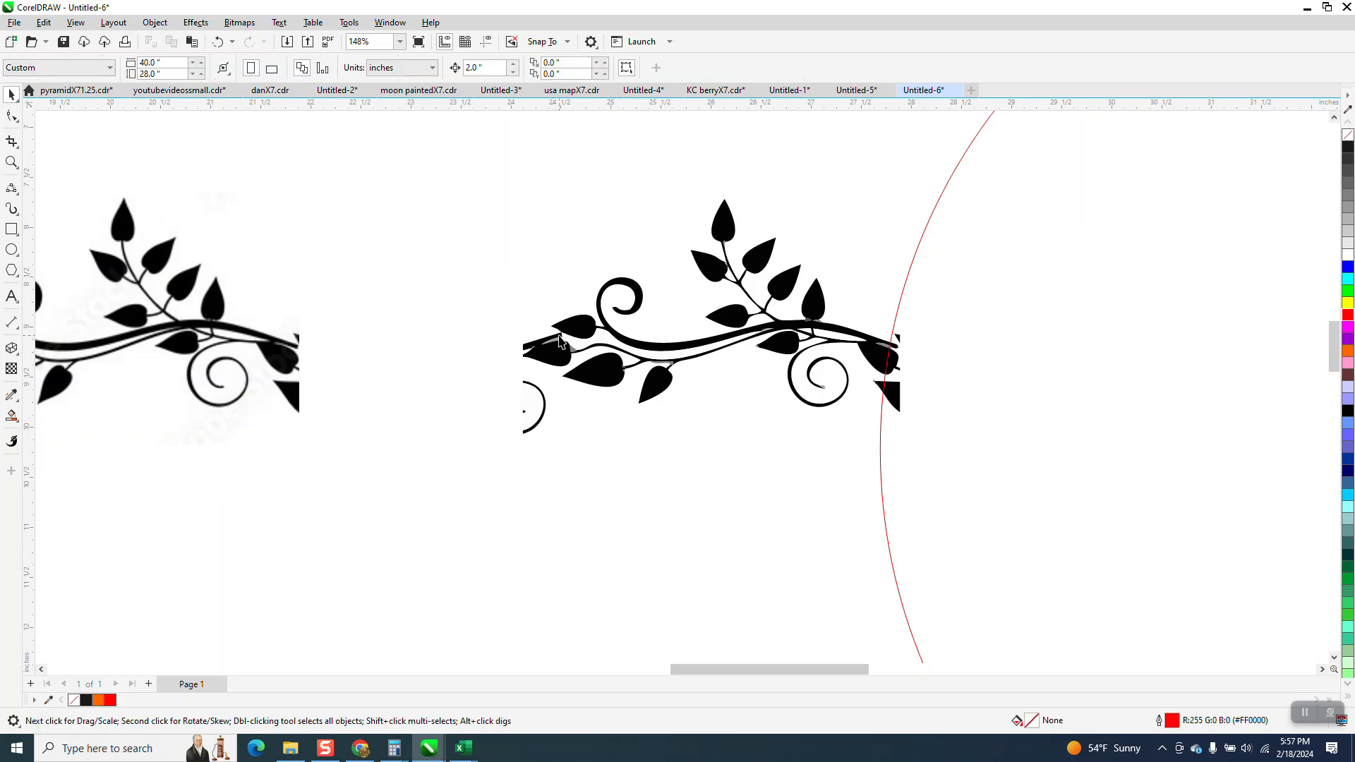
click(559, 341)
click(154, 22)
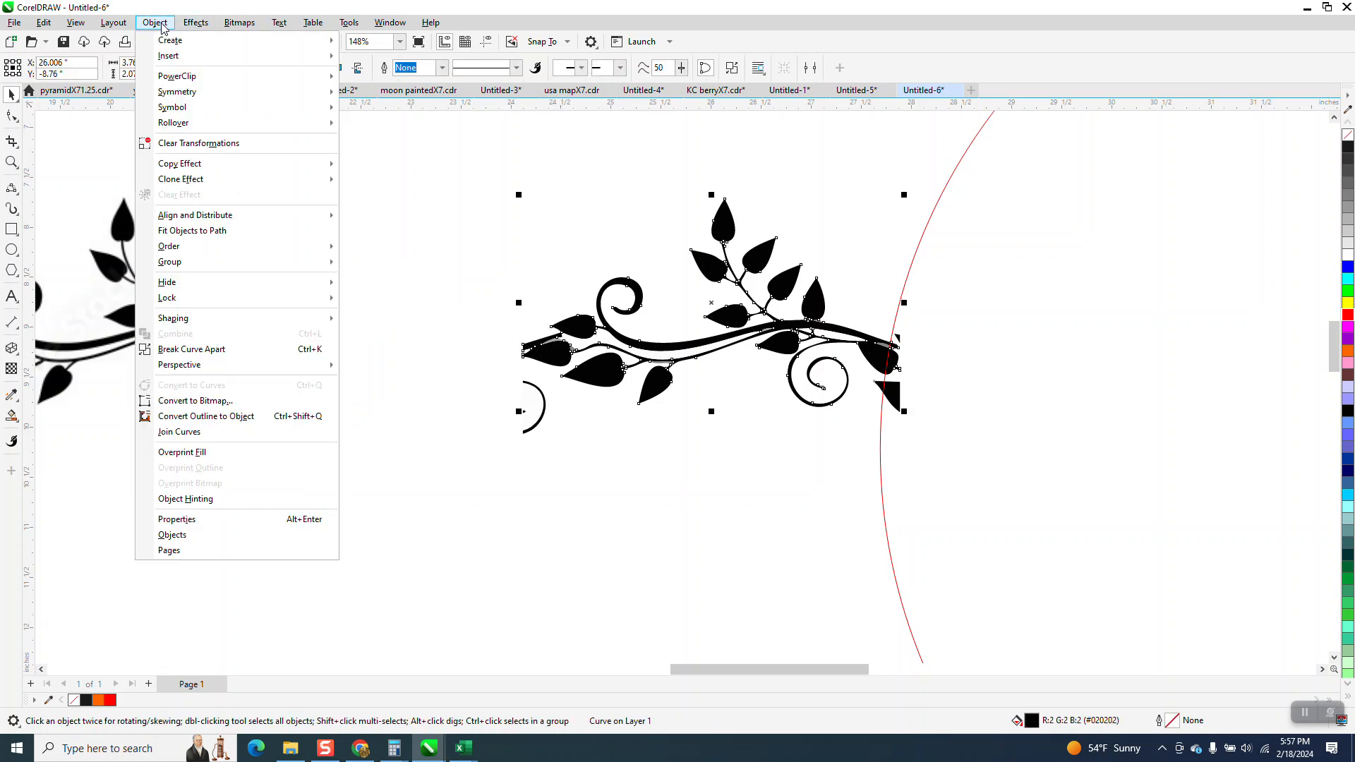
click(185, 349)
Step: Delete the cut-off spiral at the left end of the traced vine
click(11, 162)
drag(474, 303, 676, 426)
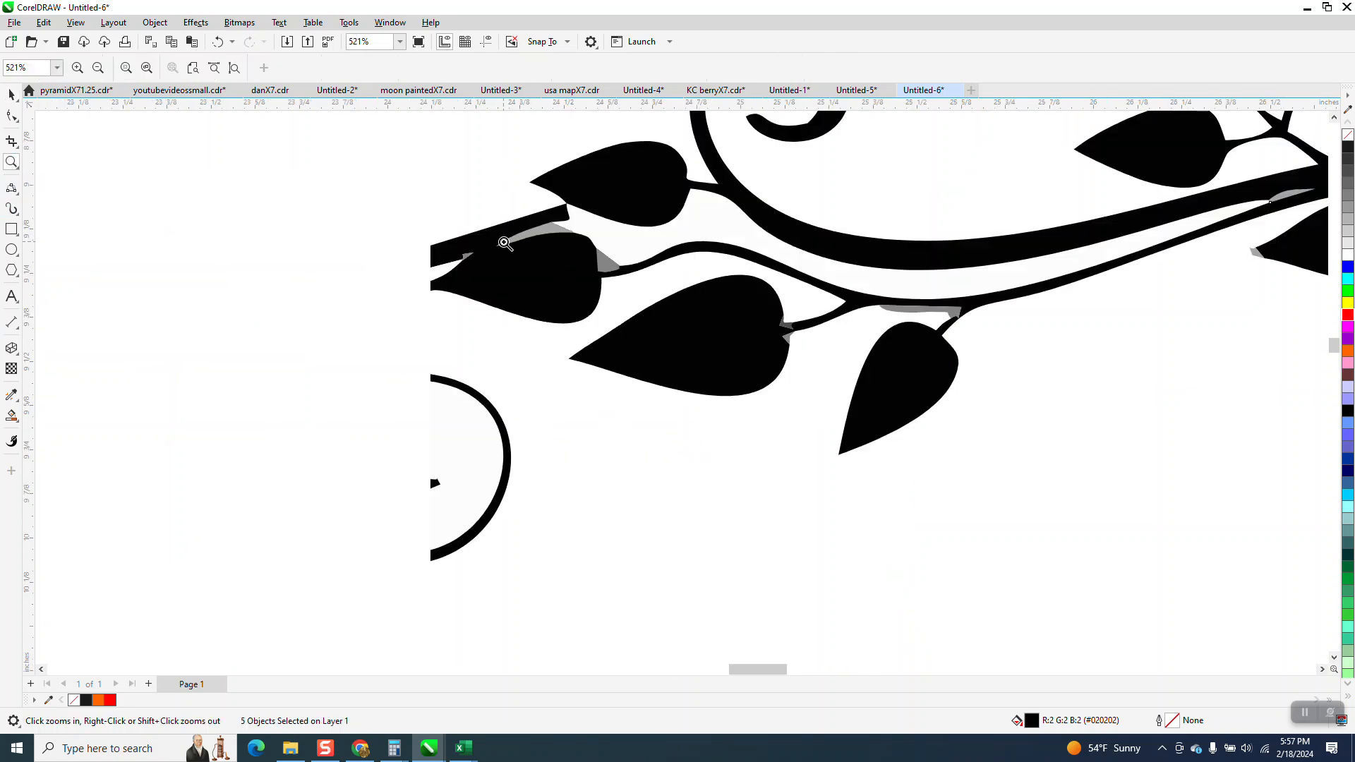
key(space)
click(471, 392)
key(Delete)
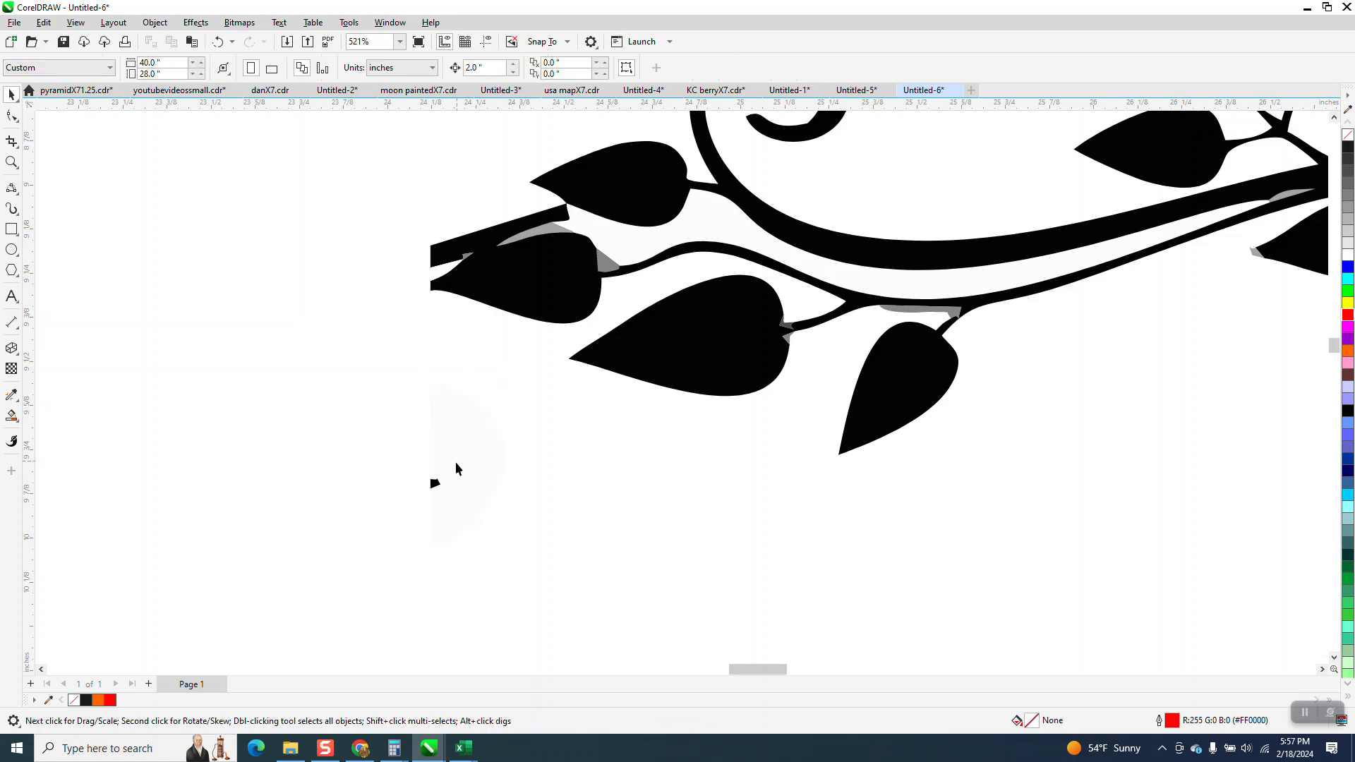
Step: Delete the grey shading remnants around the leaves at the traced vine's left end
scroll(437, 488, down, 3)
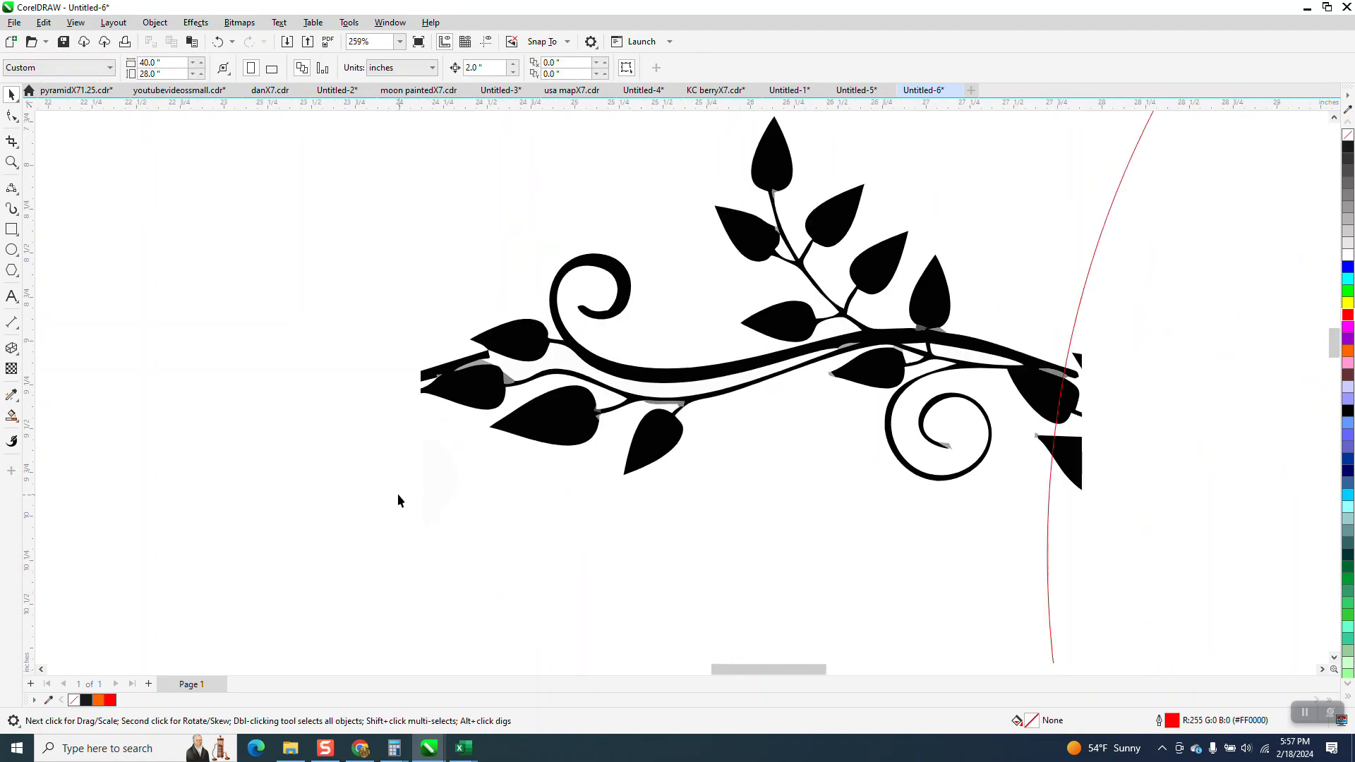
click(510, 379)
key(Delete)
click(480, 362)
key(Delete)
scroll(515, 393, down, 1)
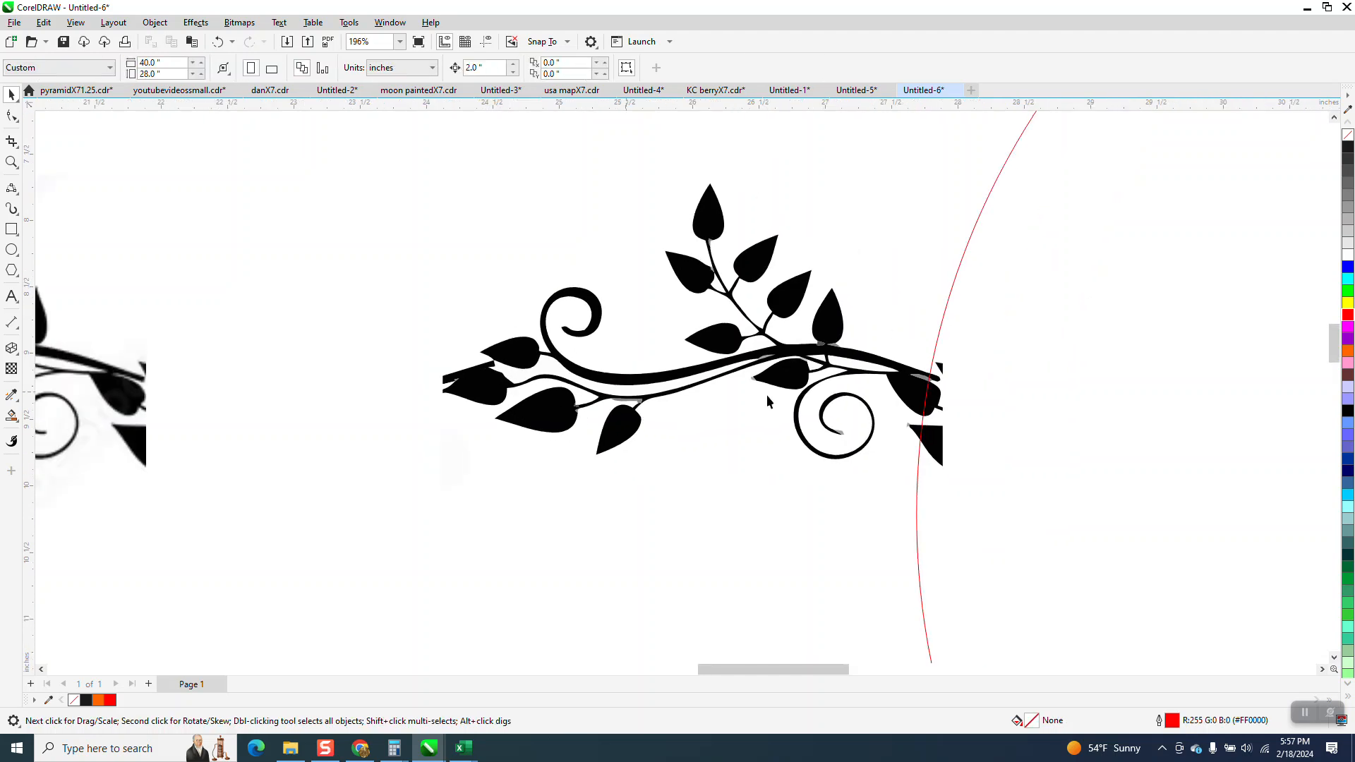
Step: Delete the grey slivers at the base of the upright leaf, under the main stem and at the lower leaf's tip
click(11, 162)
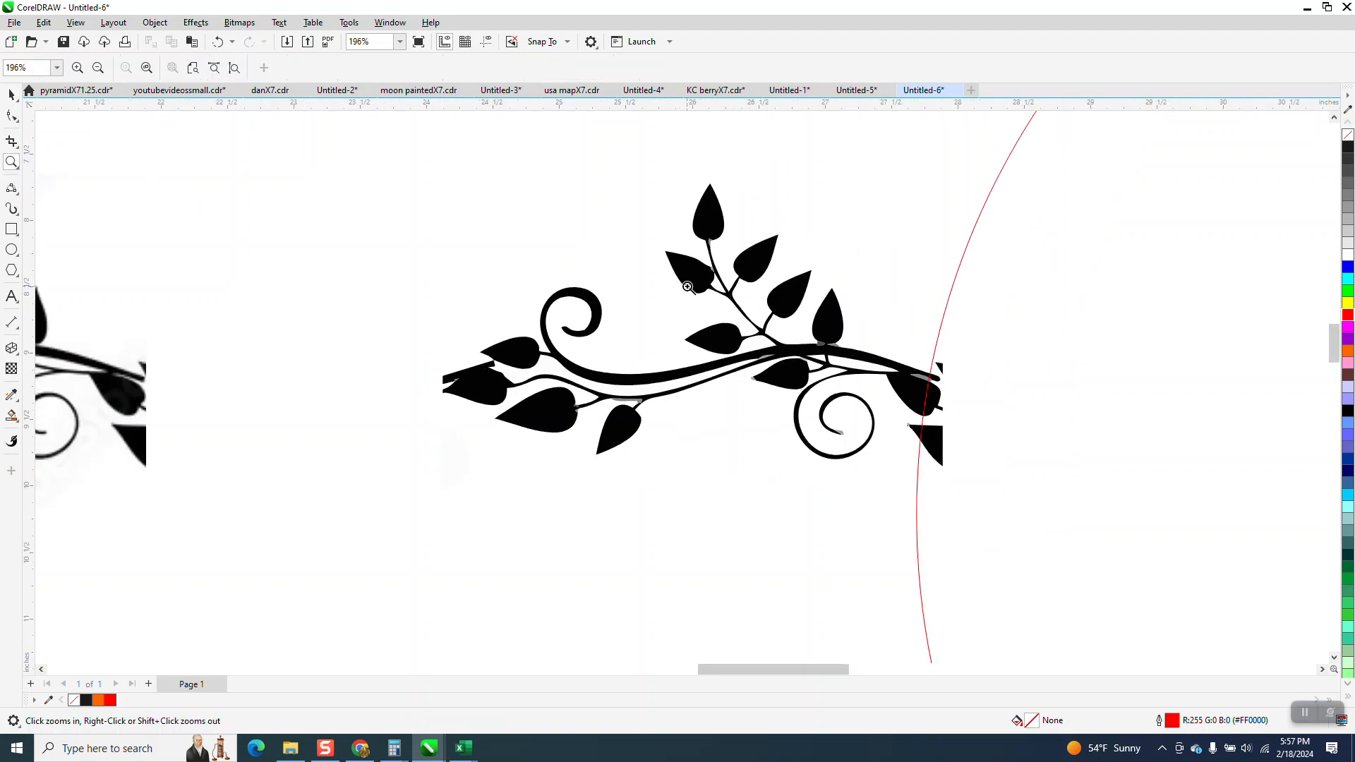
drag(862, 303, 947, 423)
click(11, 96)
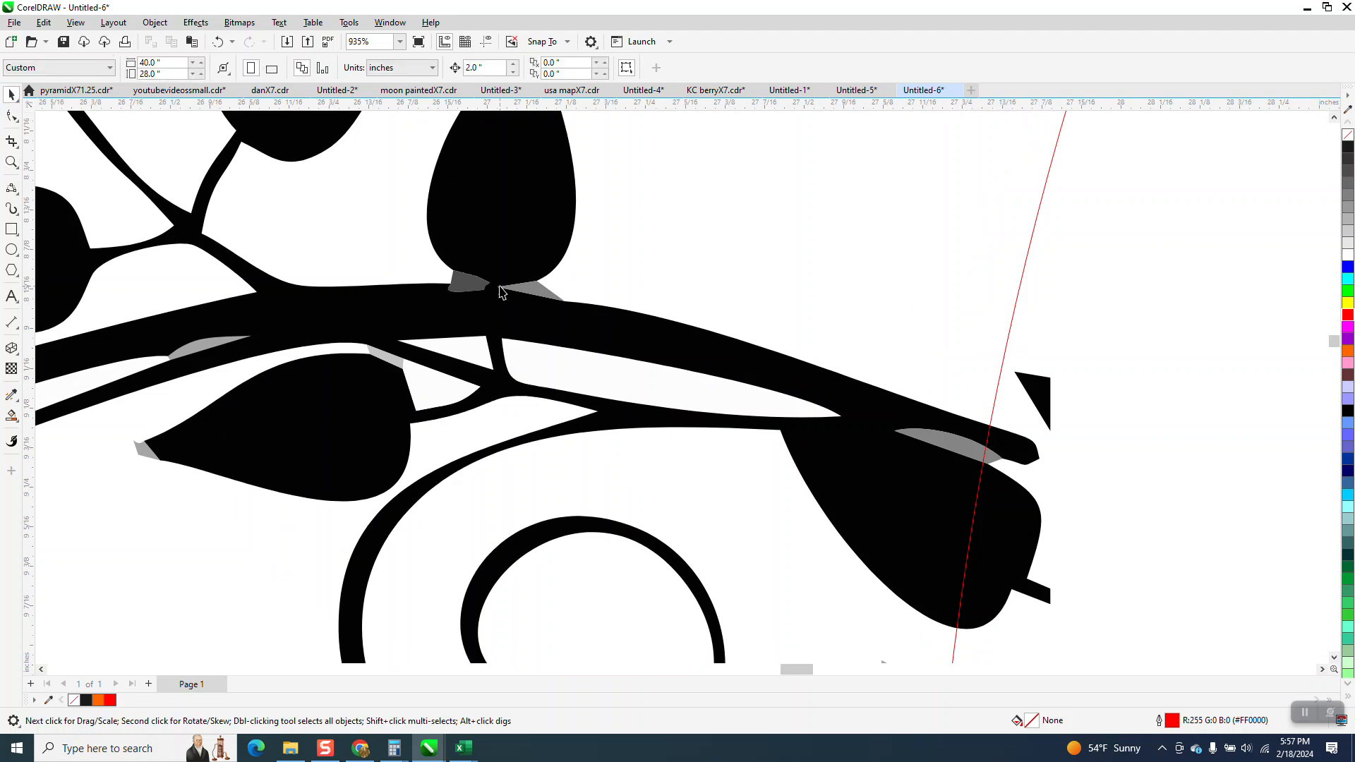
click(544, 290)
key(Delete)
click(466, 282)
key(Delete)
click(235, 345)
key(Delete)
click(146, 451)
key(Delete)
Step: Delete the grey sliver above the vine's rightmost leaf and the small black triangular fragment beside the stem end
scroll(145, 448, down, 2)
click(618, 448)
key(Delete)
click(649, 409)
key(Delete)
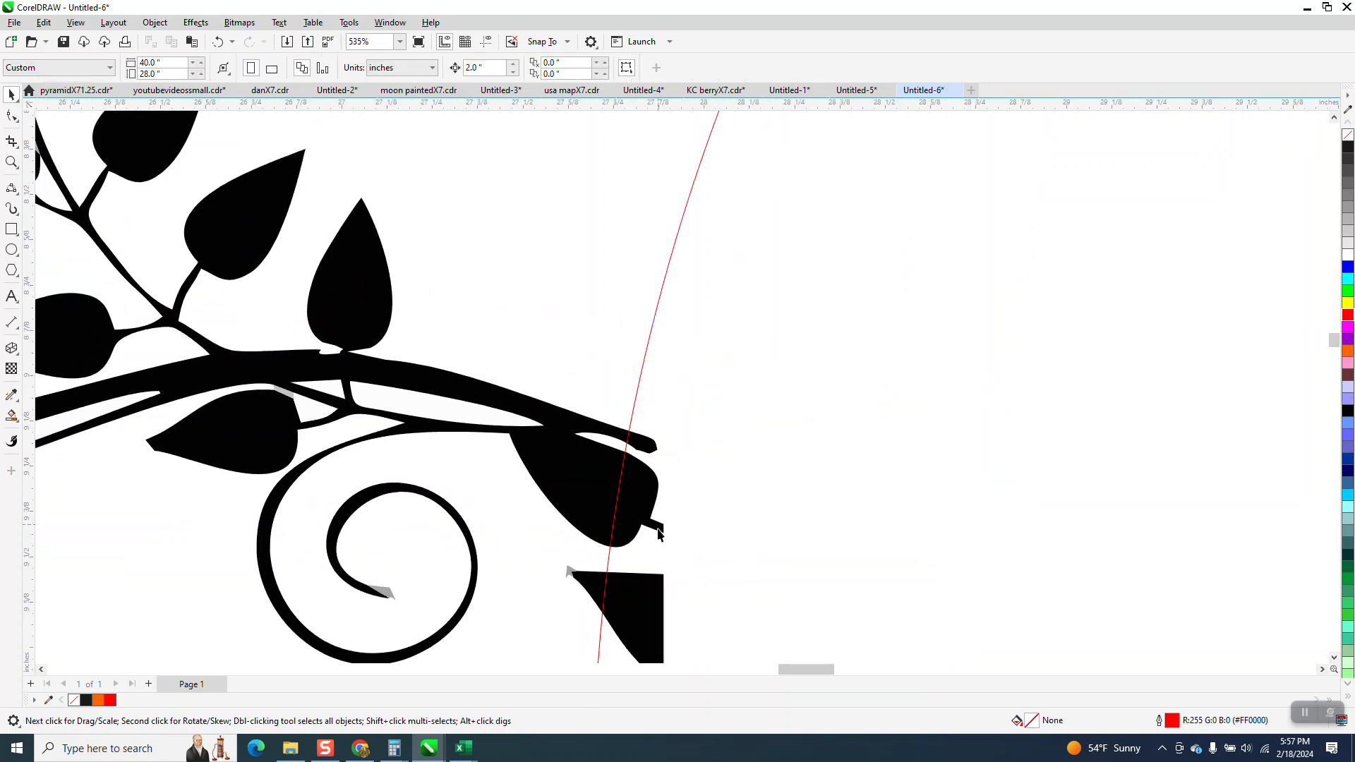
click(657, 585)
key(Delete)
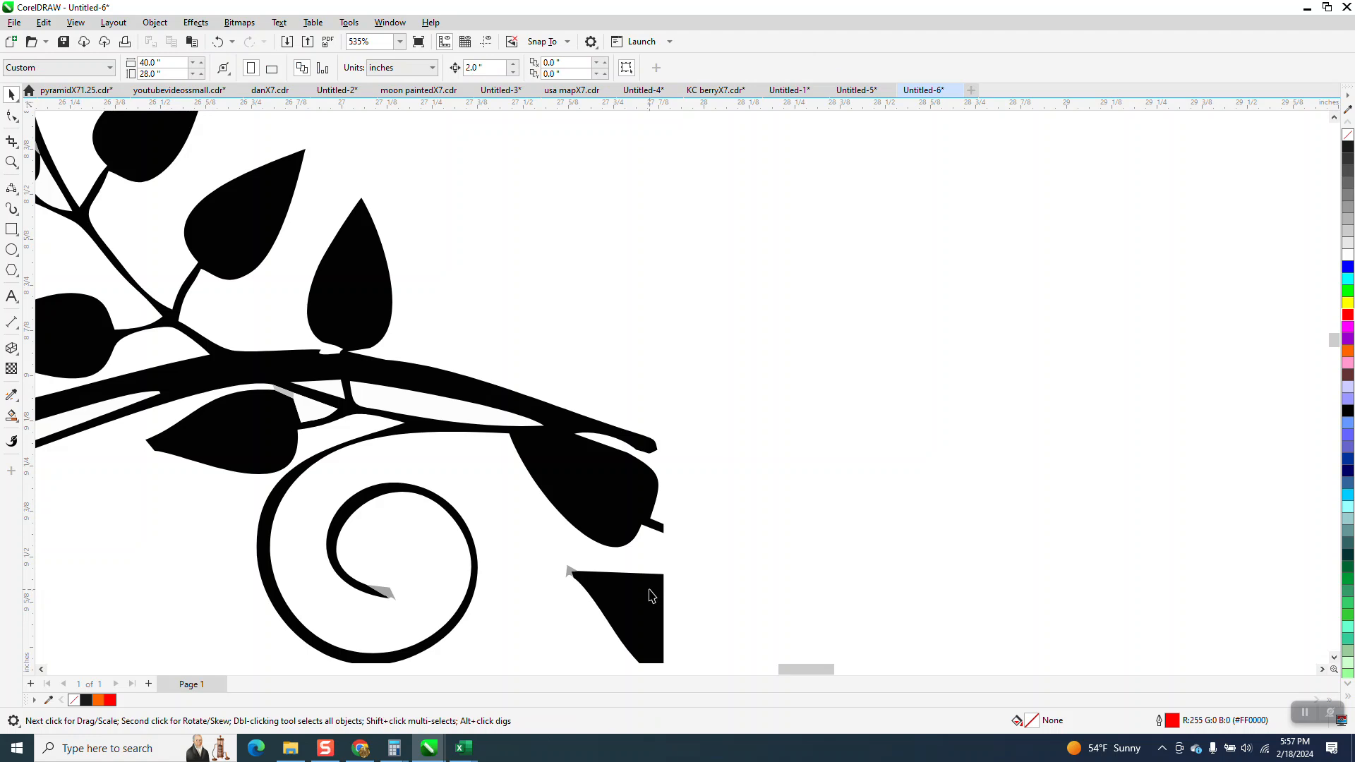
click(647, 594)
key(Delete)
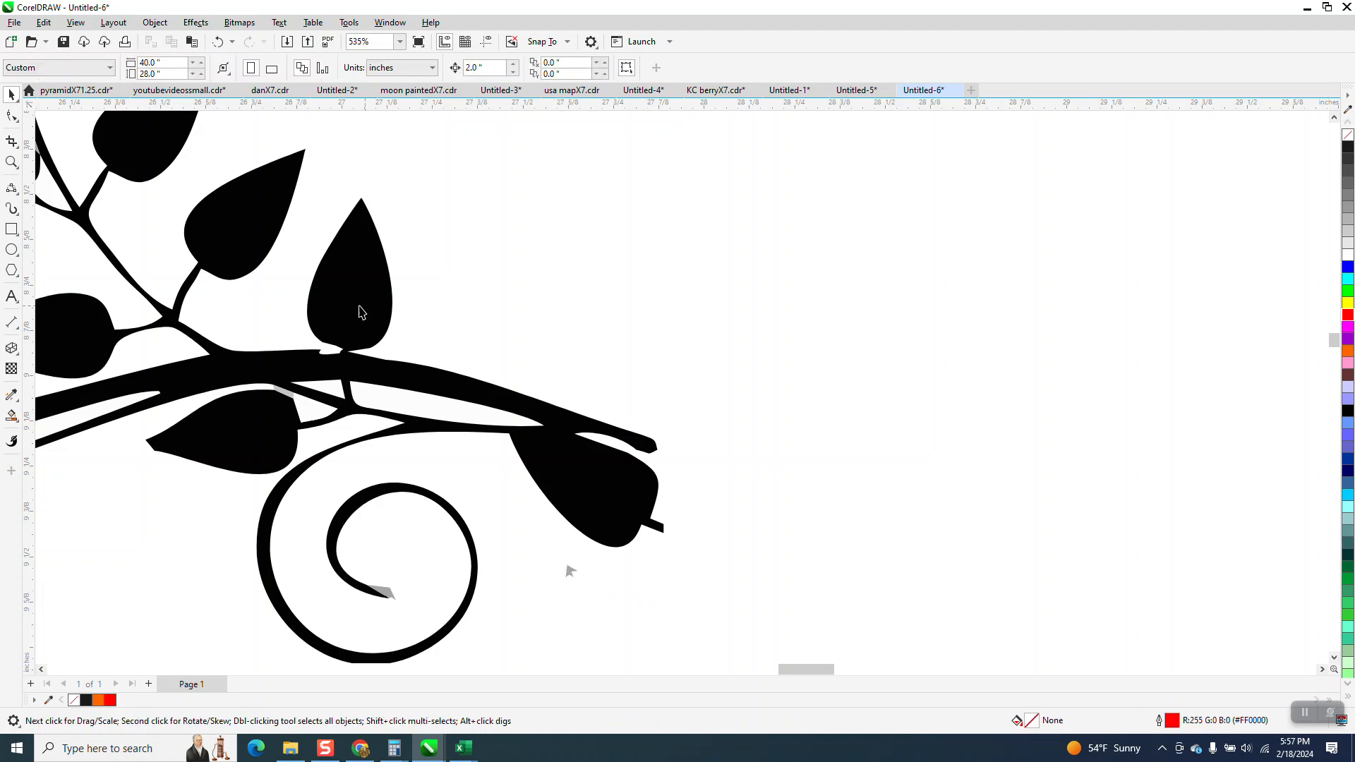
click(215, 44)
click(215, 44)
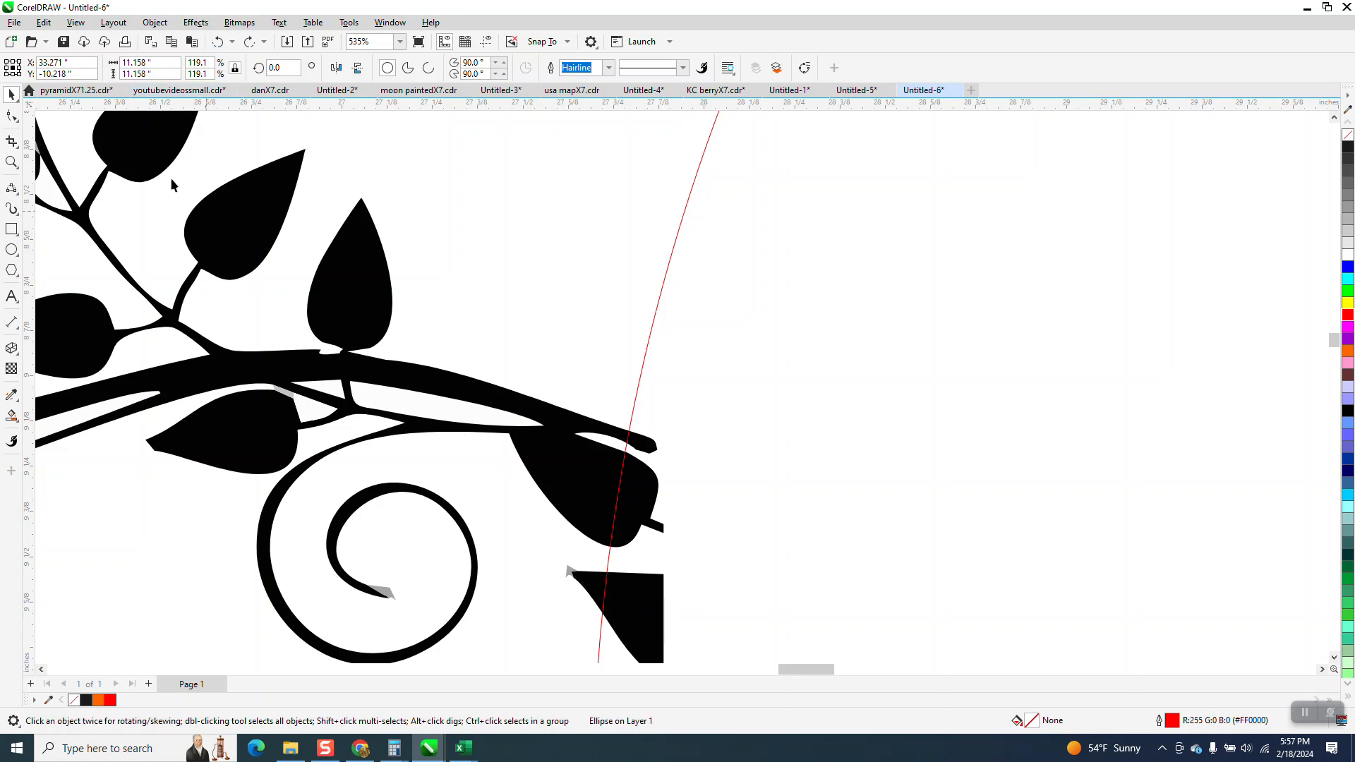
Step: Delete the cut-off black leaf fragment below the vine's right end and the grey sliver on the lower spiral's tip
click(451, 182)
click(595, 601)
key(Delete)
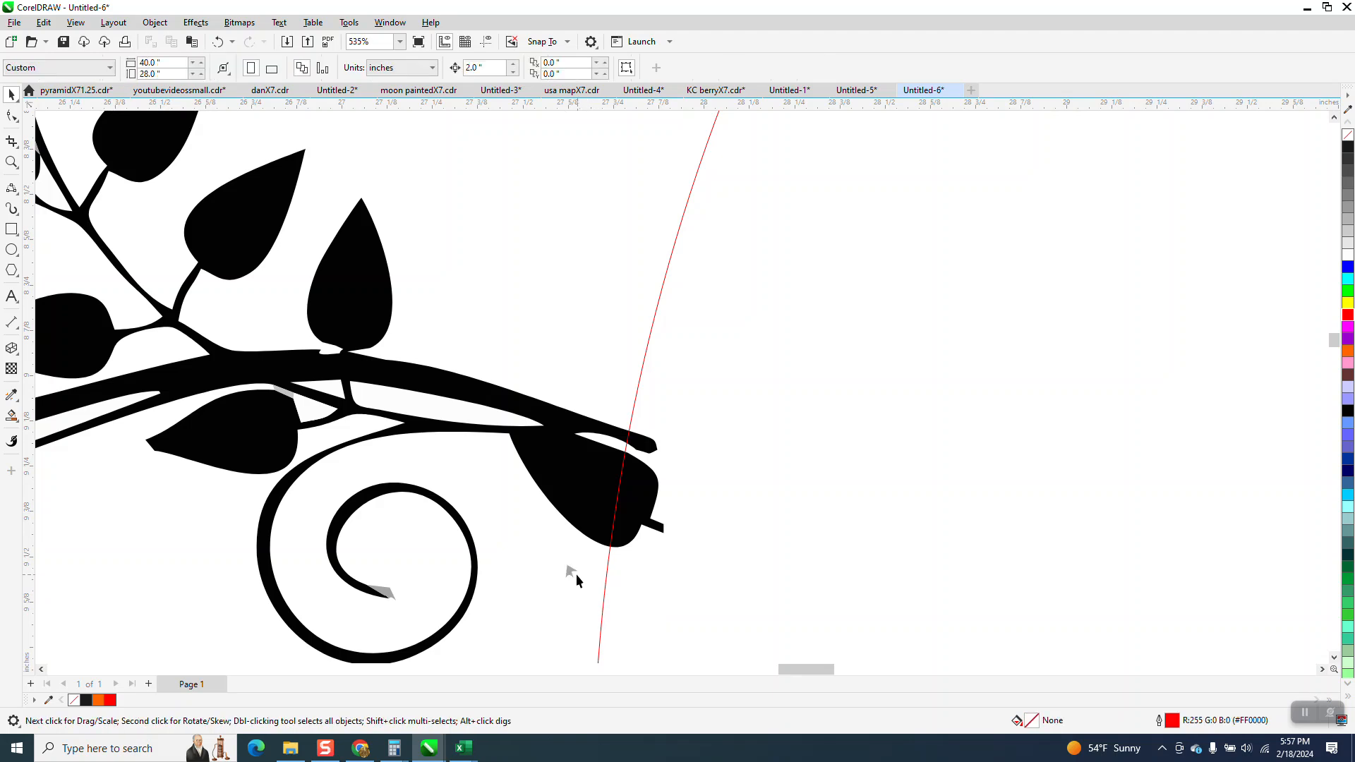
click(395, 593)
key(Delete)
Step: Remove the fill from the main vine curve and give it a black hairline outline
scroll(729, 557, down, 5)
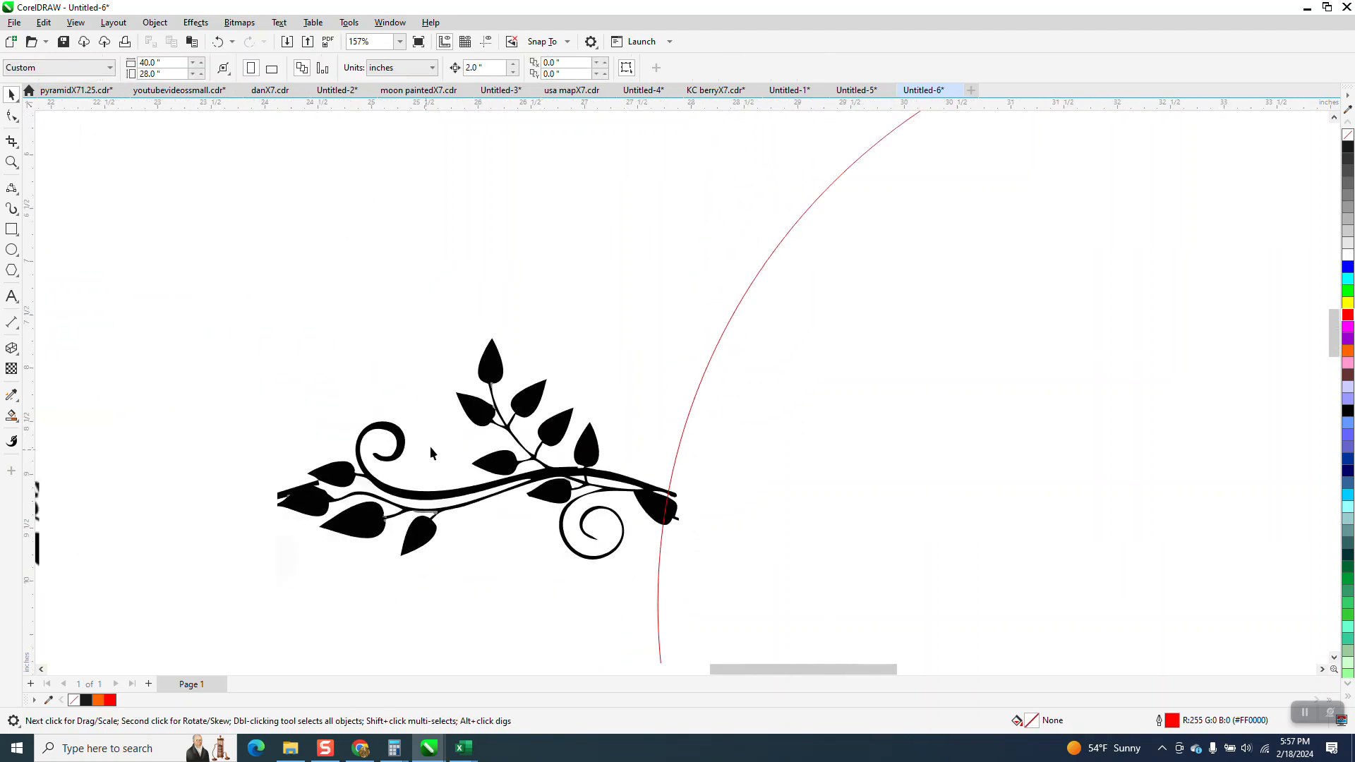
click(11, 161)
drag(509, 403, 539, 433)
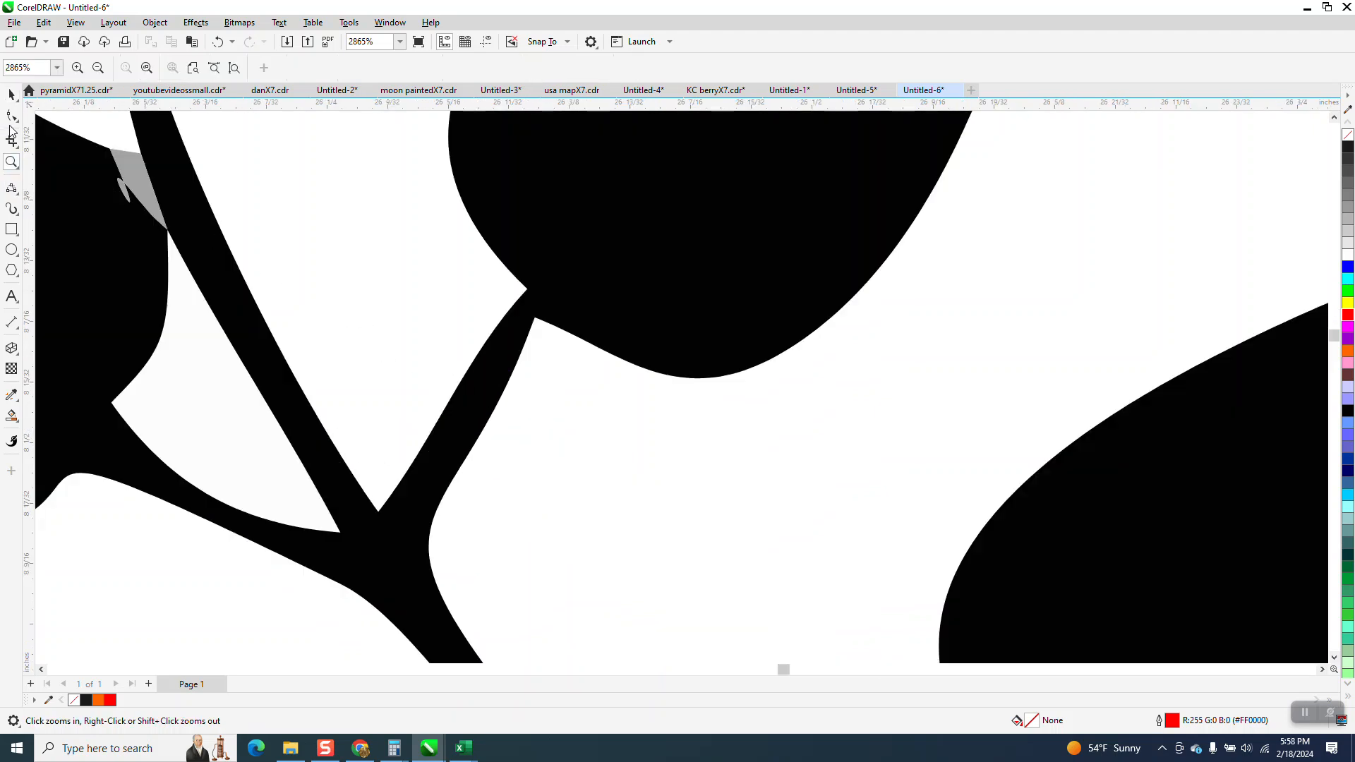
scroll(412, 344, down, 2)
scroll(453, 345, down, 4)
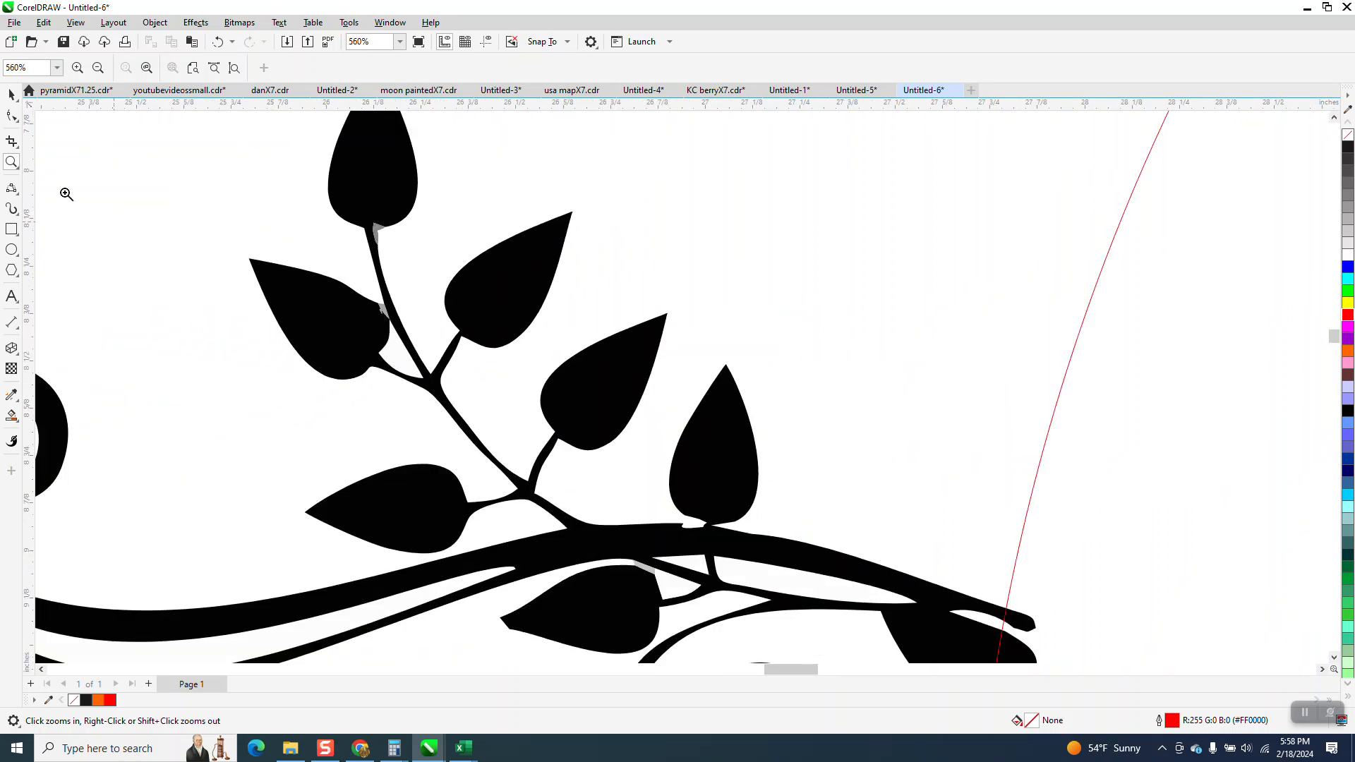
click(11, 94)
scroll(463, 350, down, 2)
scroll(467, 349, down, 1)
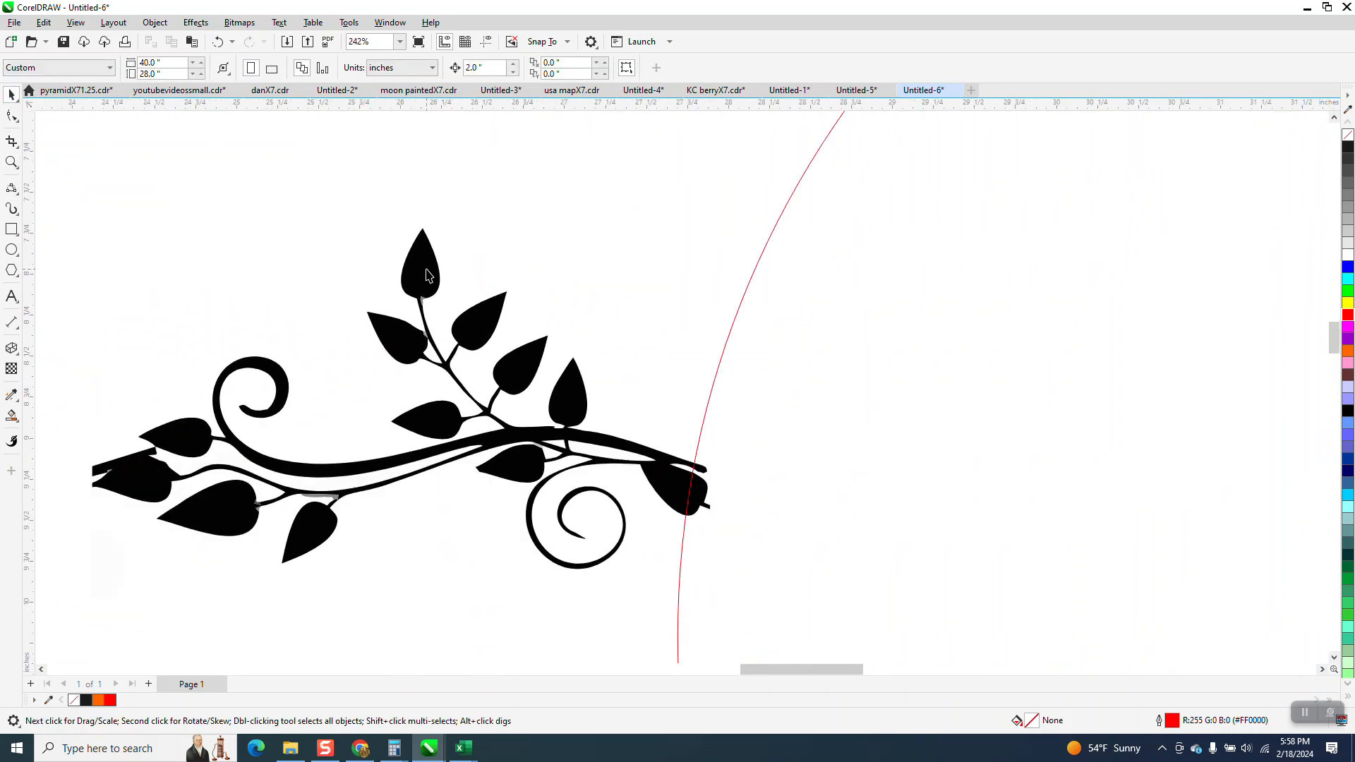
click(426, 275)
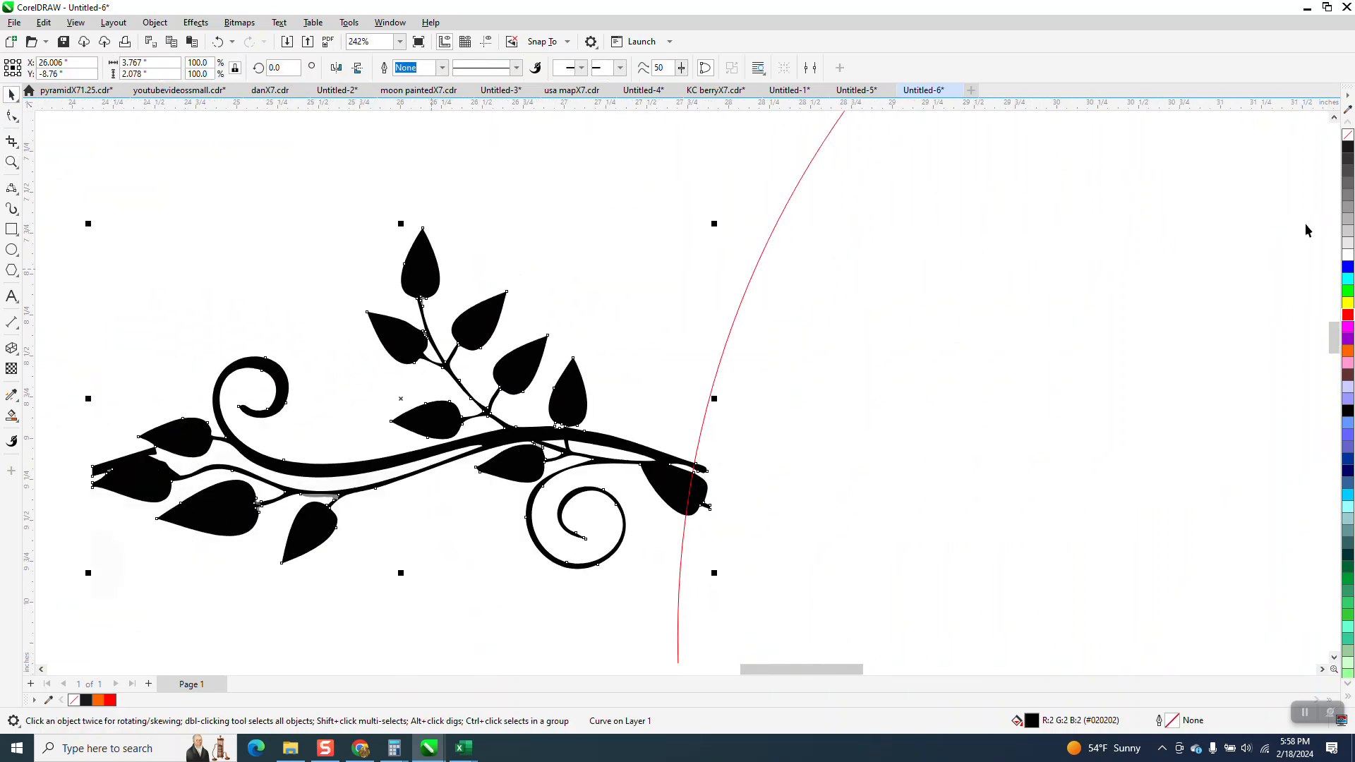
click(1347, 135)
right_click(1347, 147)
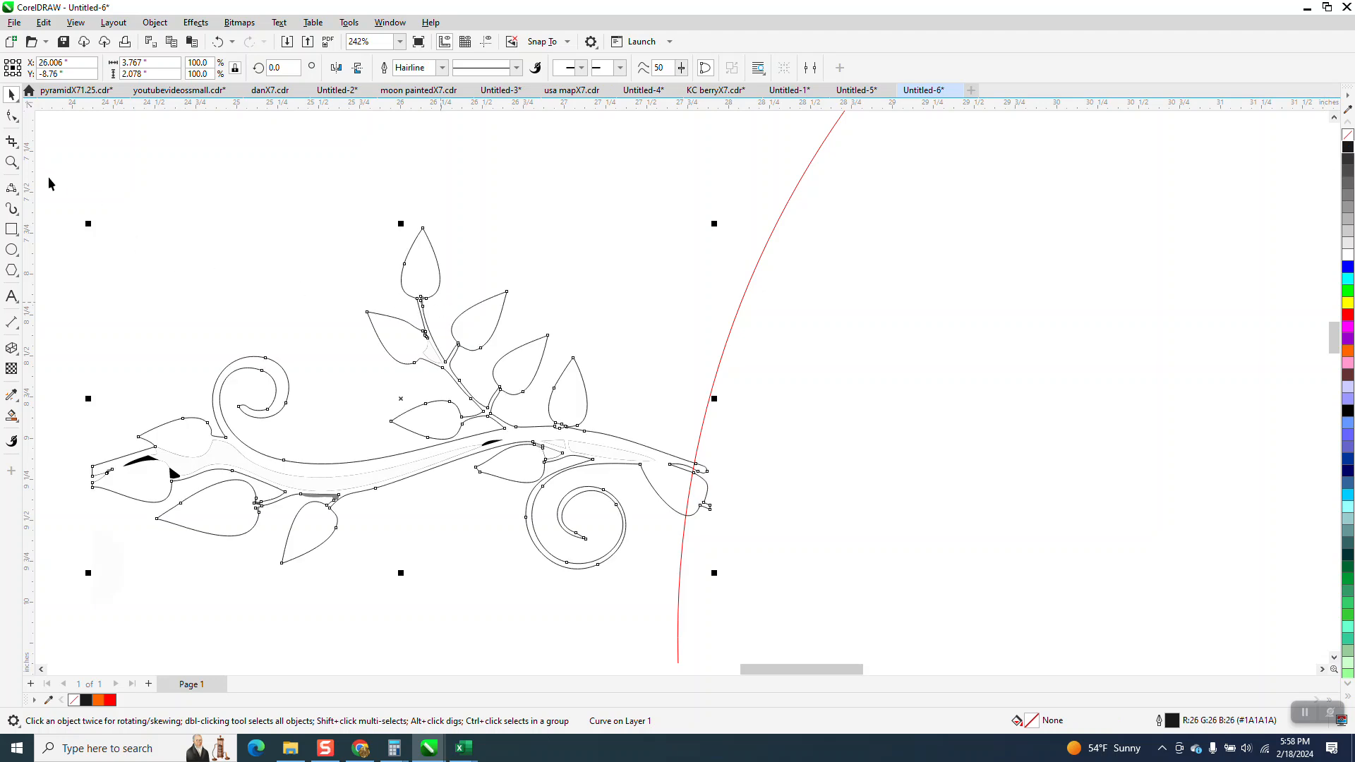
click(11, 162)
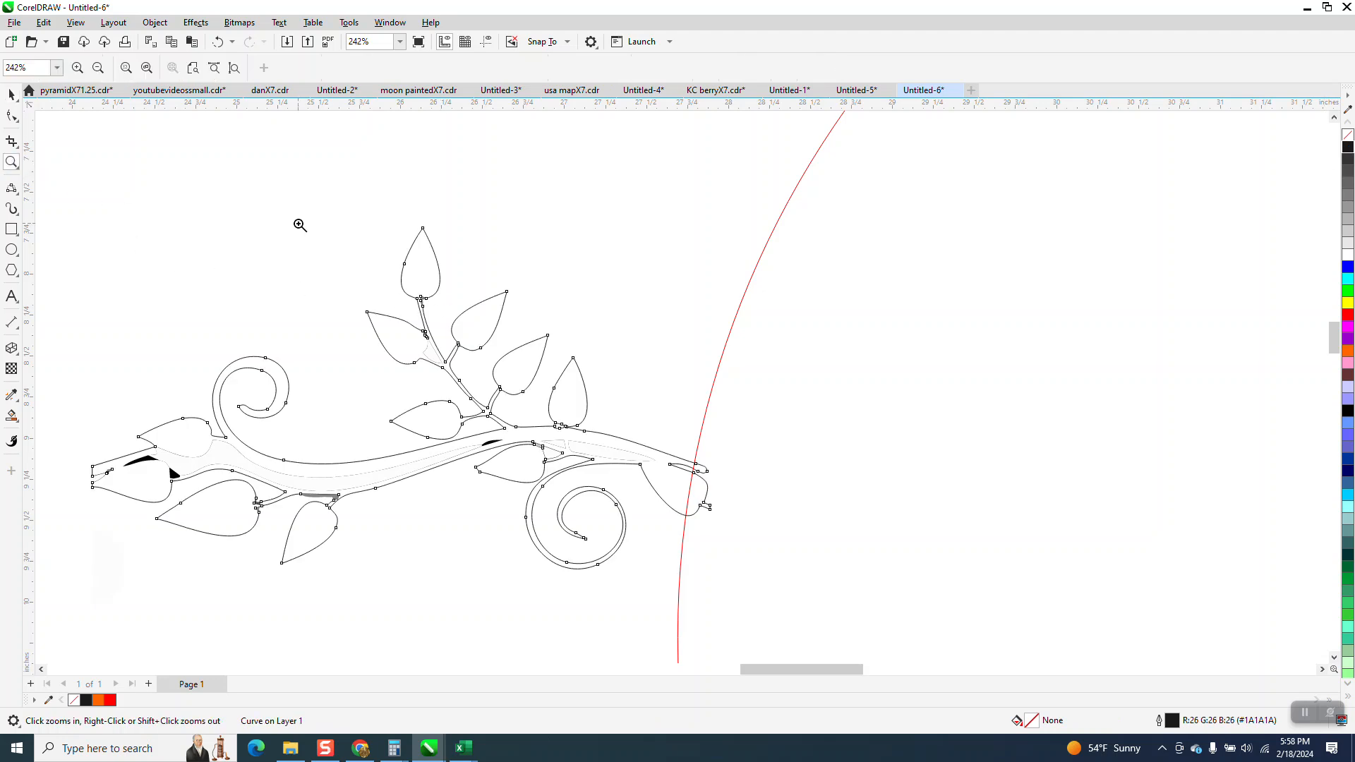
drag(394, 283, 496, 337)
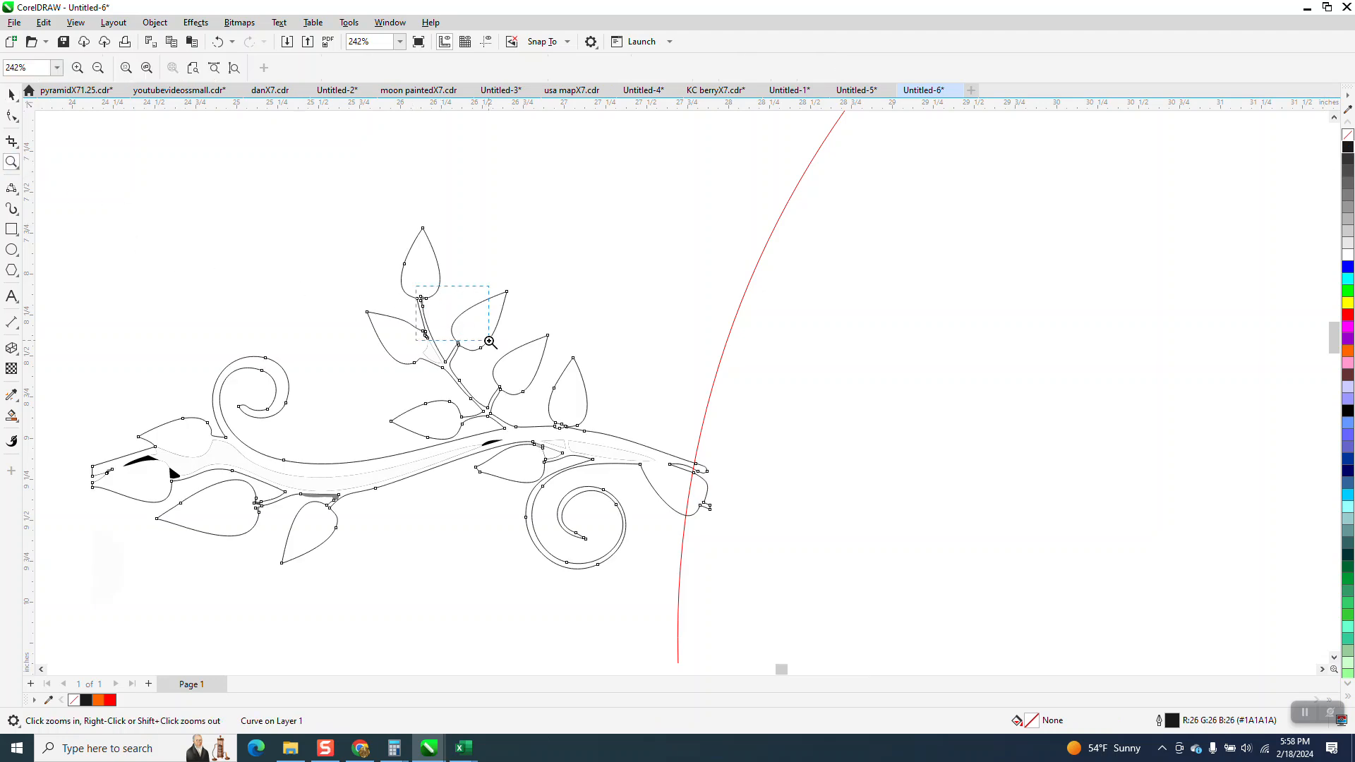
click(13, 116)
drag(421, 311, 423, 315)
key(Delete)
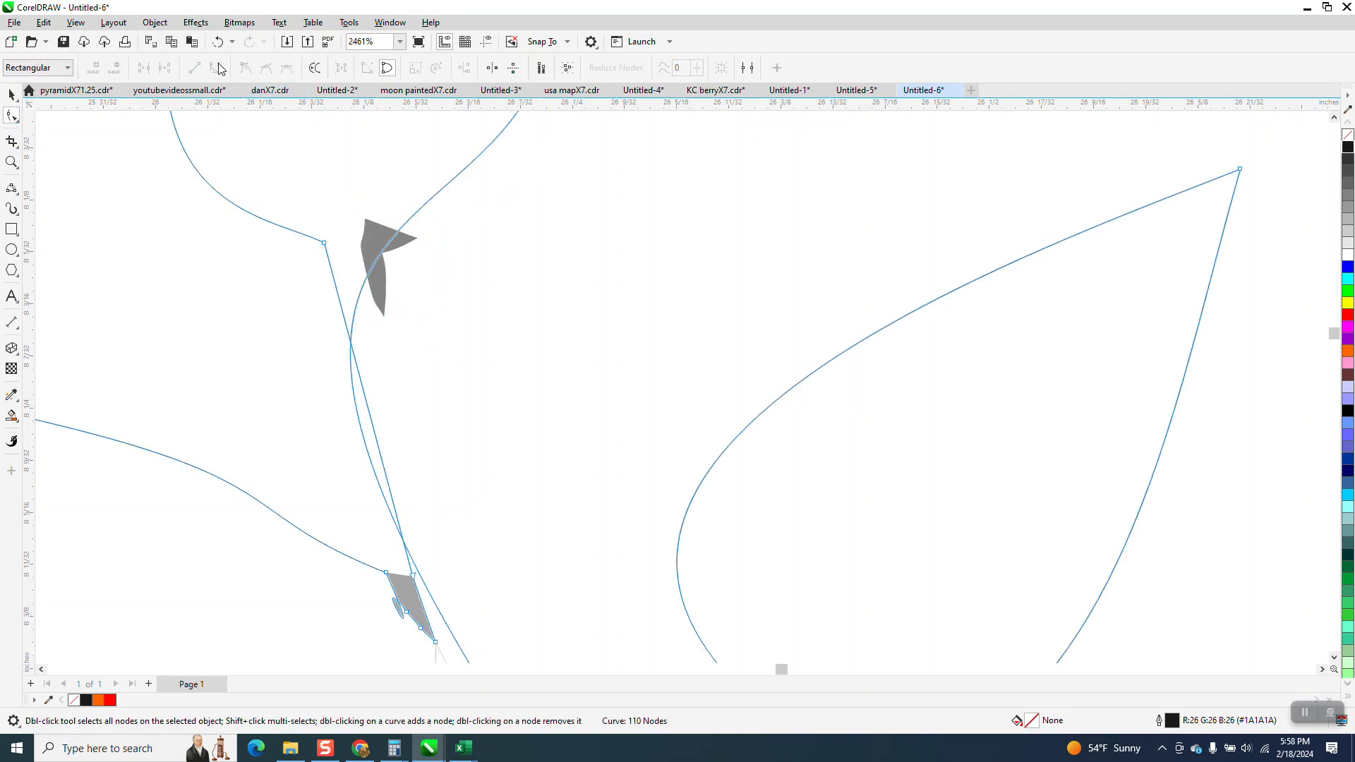
click(194, 44)
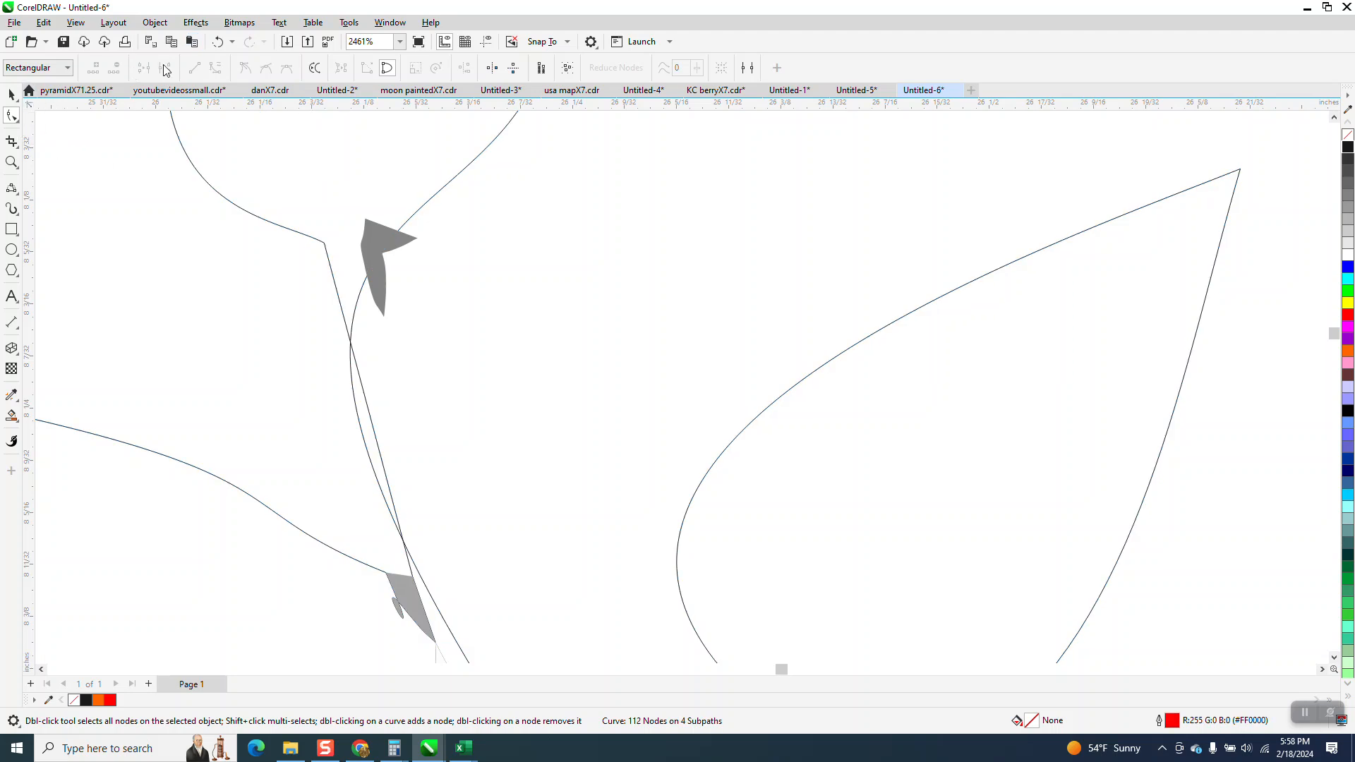
click(218, 42)
click(11, 94)
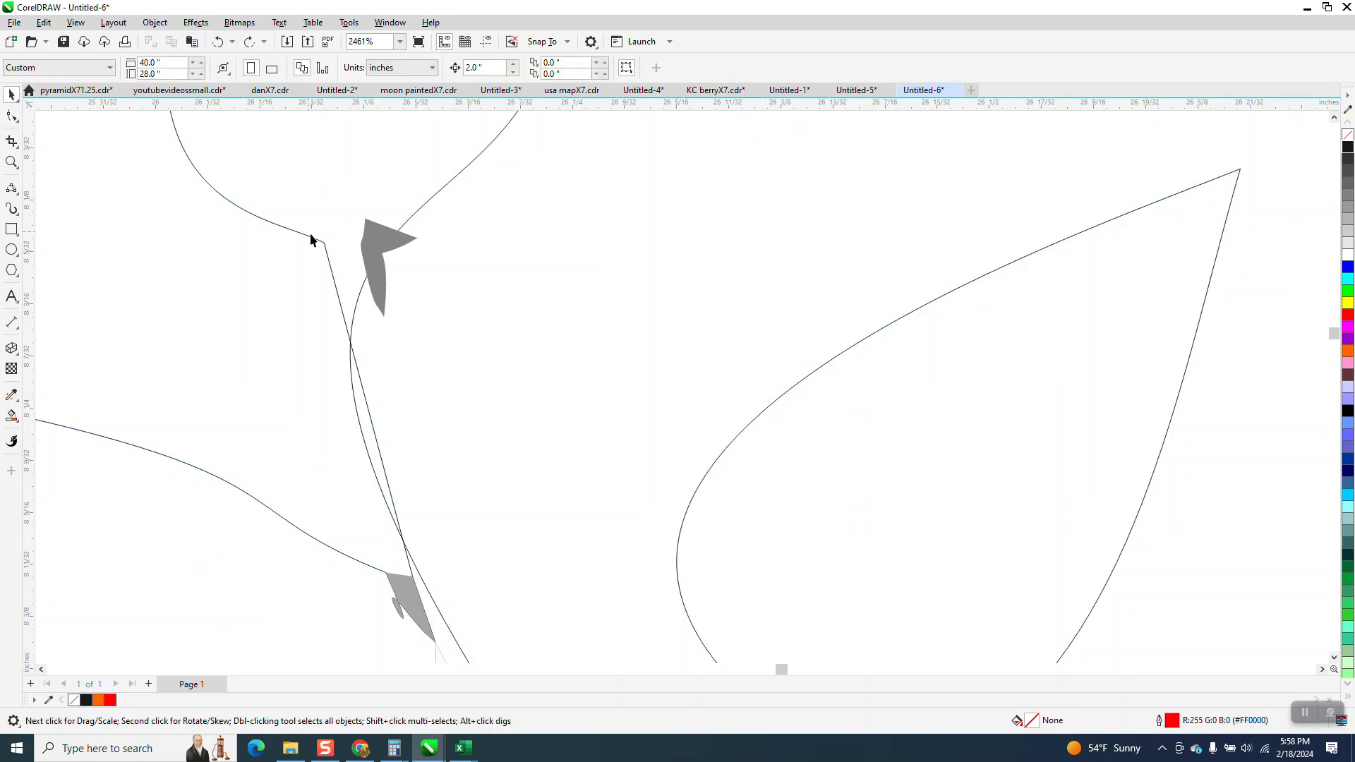
click(218, 42)
Step: Delete the grey sliver where the topmost leaf meets its stem and round off the jagged outline there with the Smooth tool
click(365, 240)
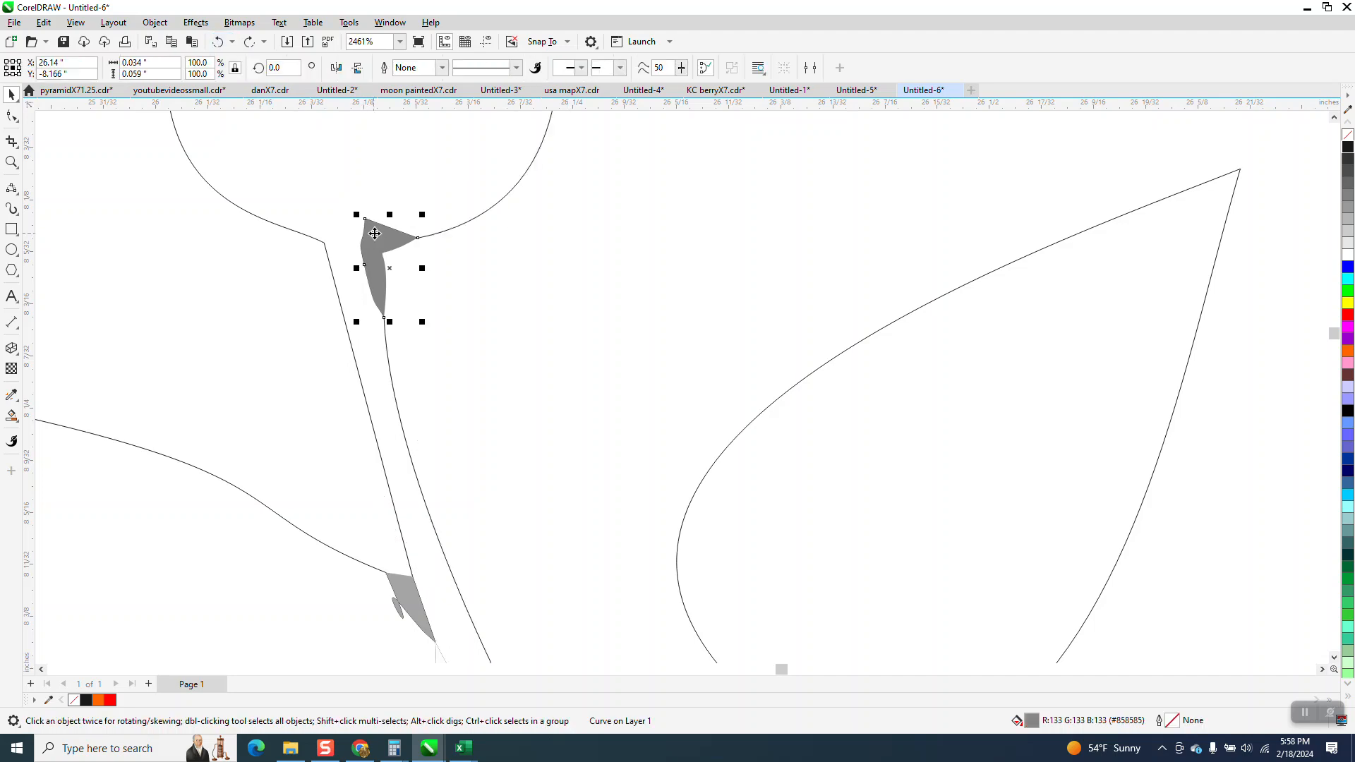
key(Delete)
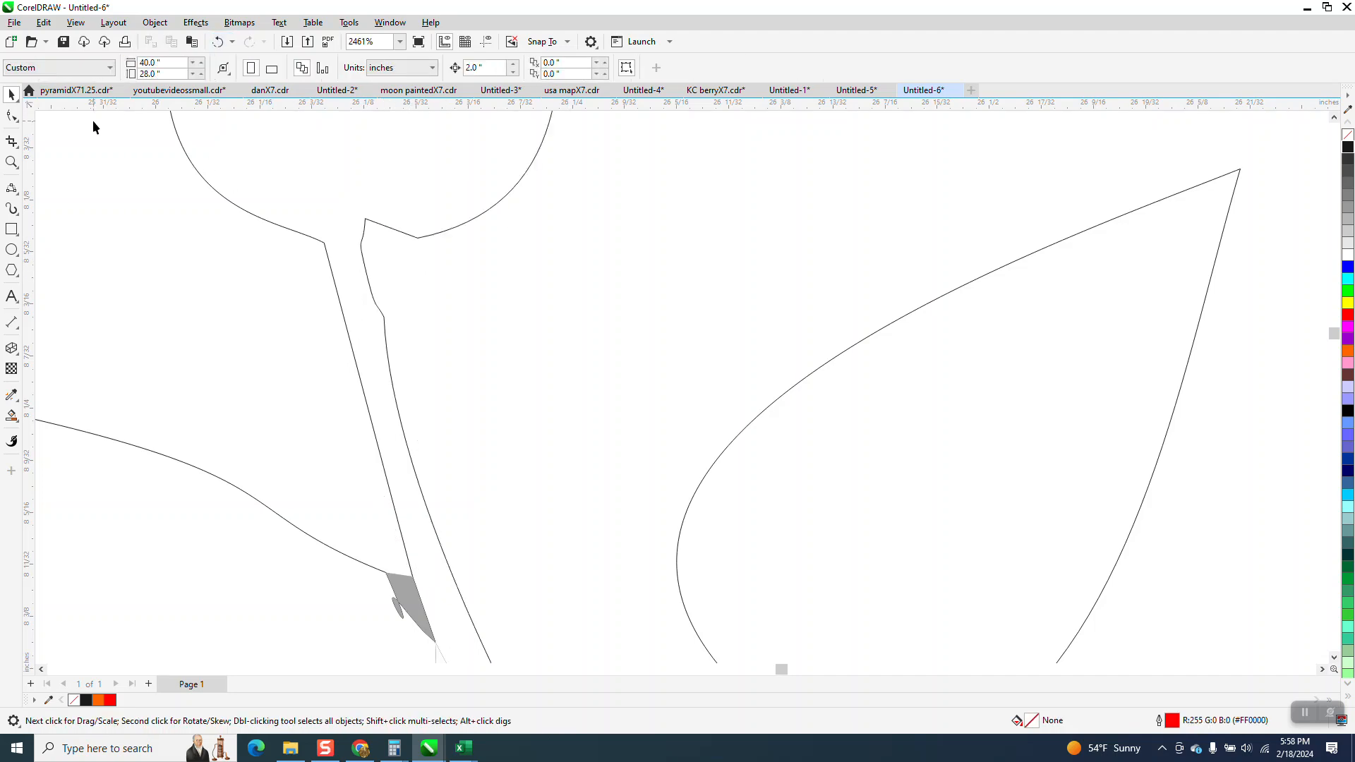
click(17, 122)
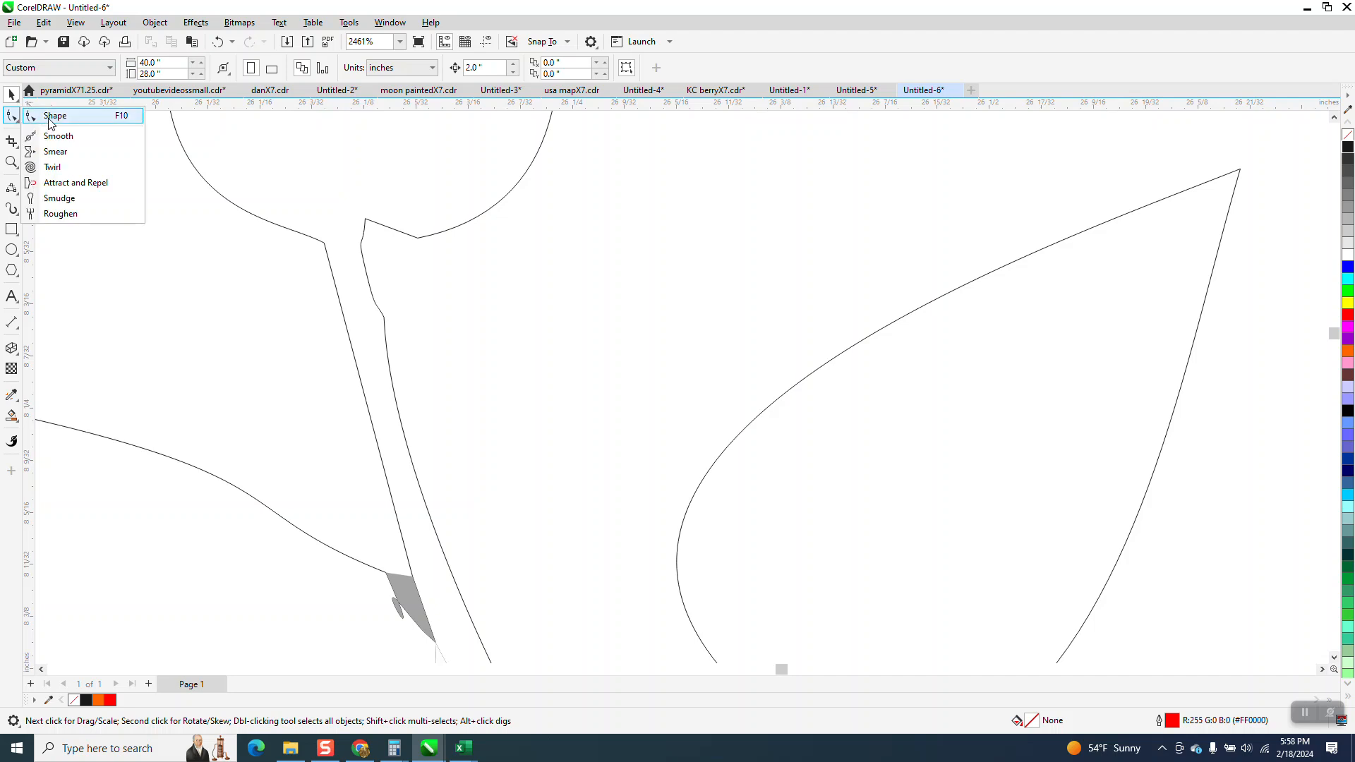
click(57, 135)
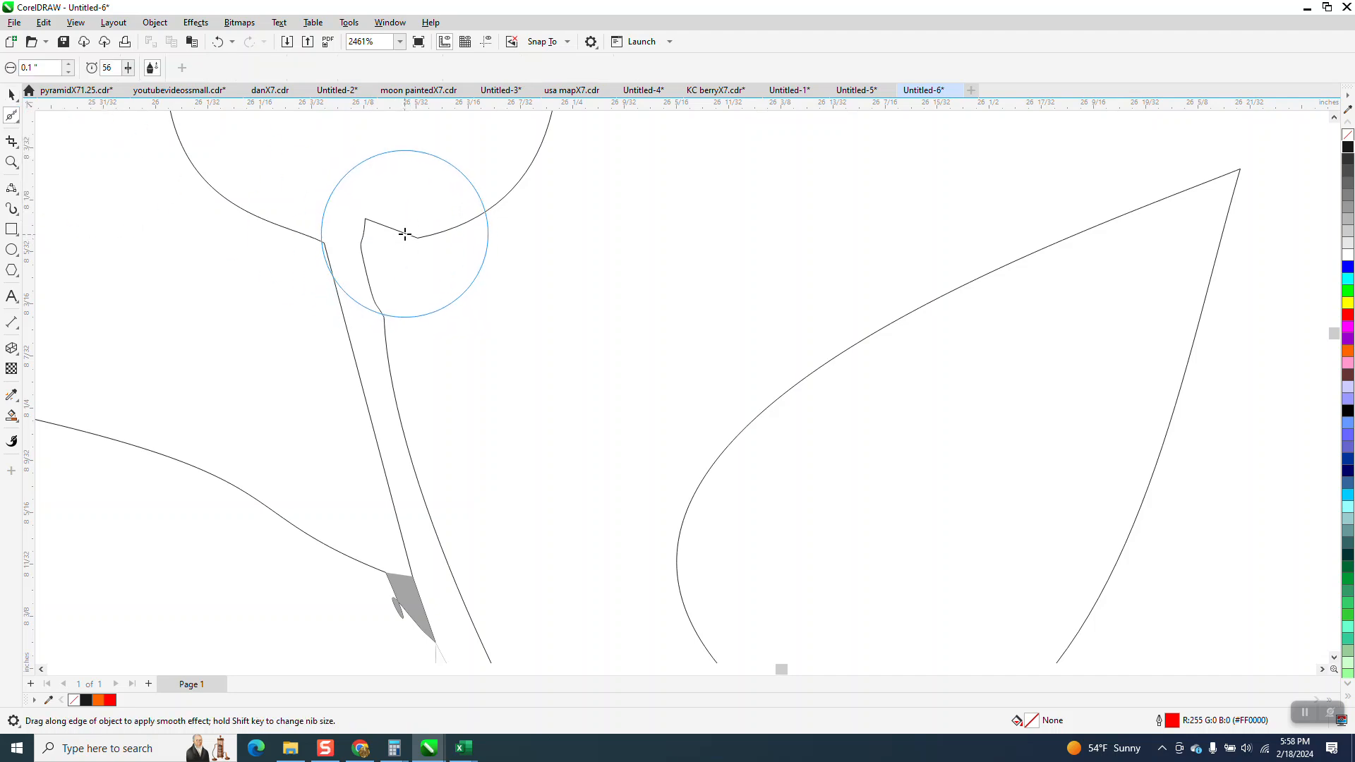
mouse_move(402, 226)
mouse_down()
mouse_move(384, 251)
mouse_move(392, 321)
mouse_up()
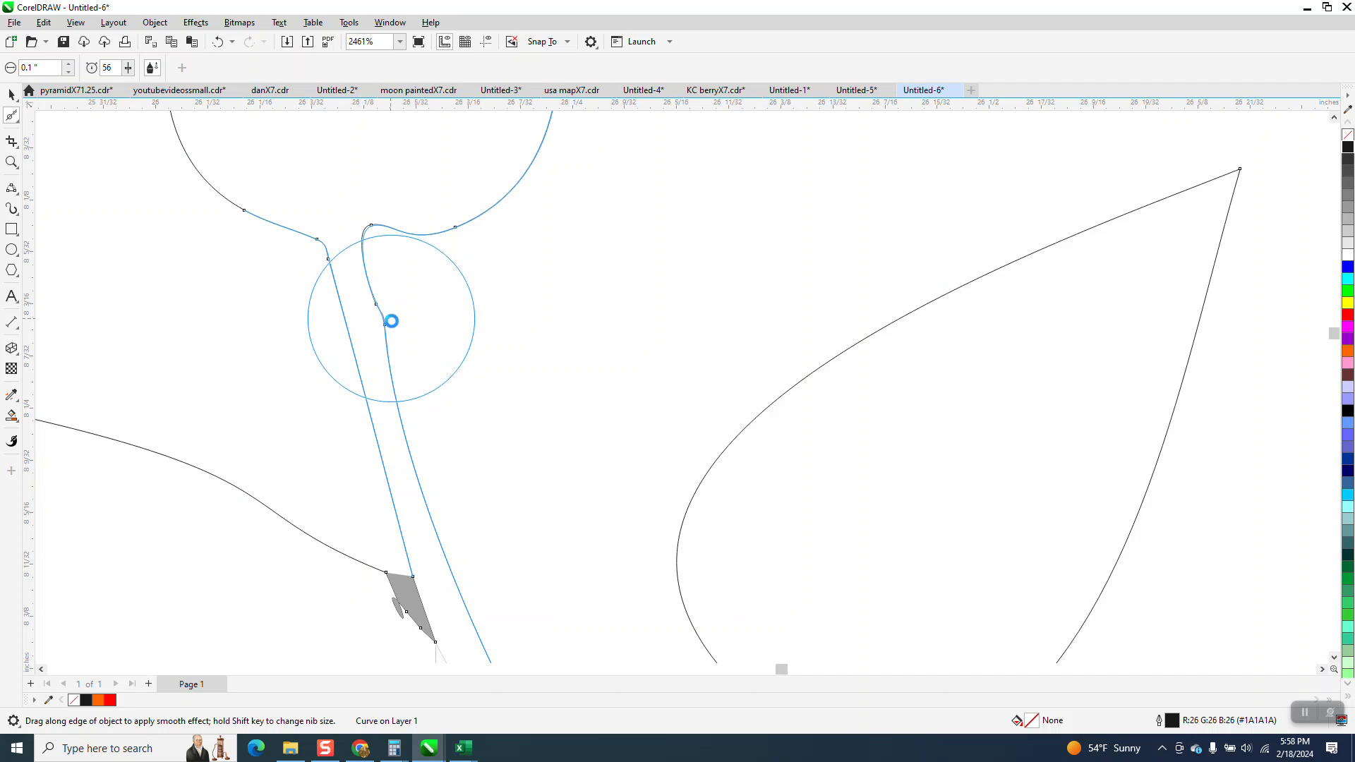
Step: Delete the grey sliver between the upper left leaf and the neighbouring stem
scroll(364, 291, down, 2)
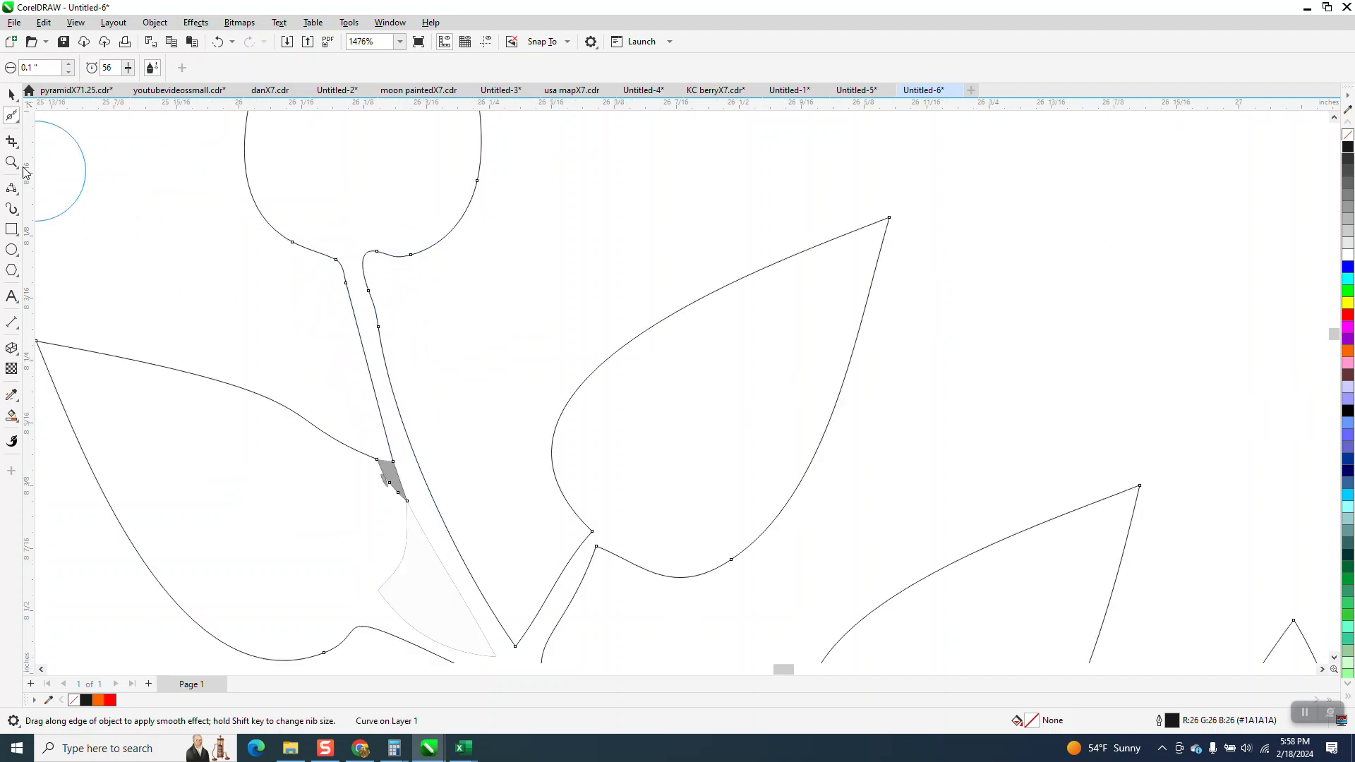
drag(350, 425, 485, 544)
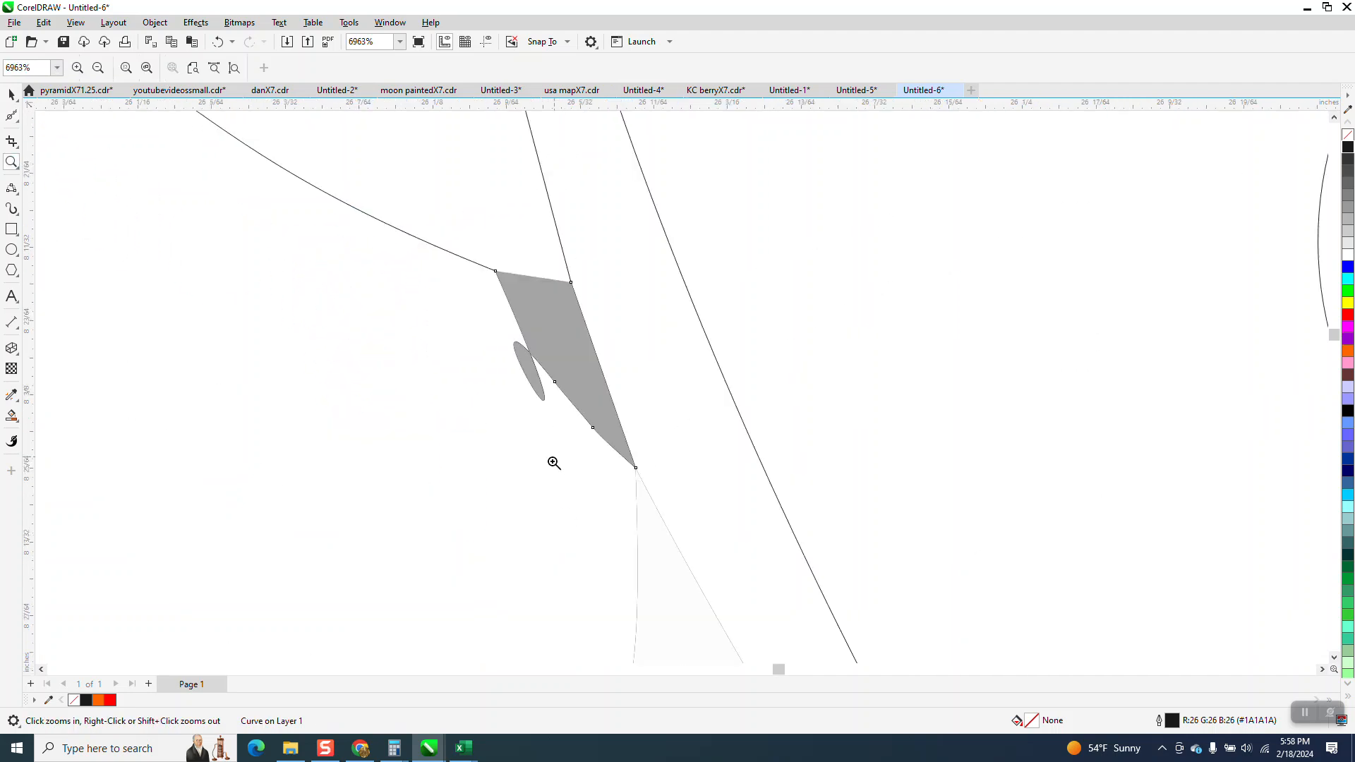
scroll(546, 429, down, 2)
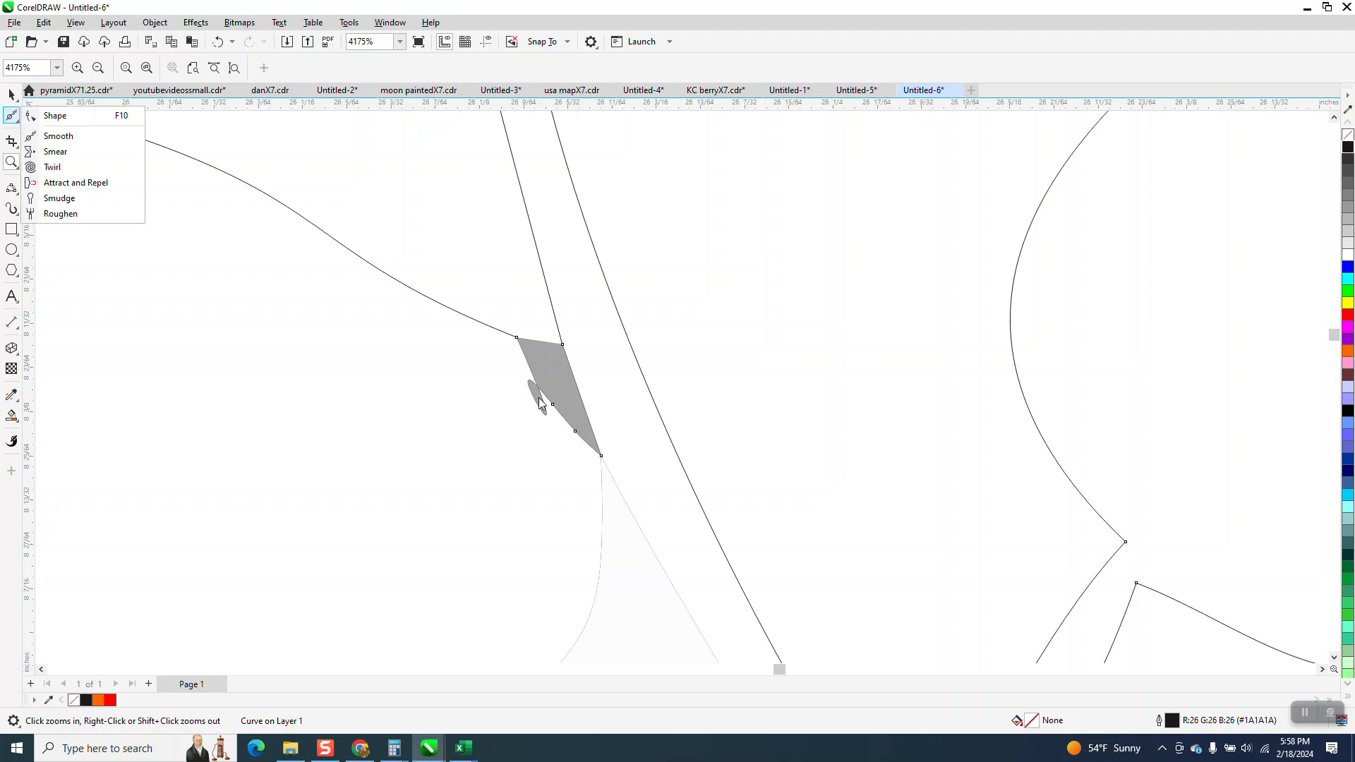
click(551, 393)
click(11, 94)
click(681, 365)
key(Delete)
Step: Create a shape from the enclosed gap between the upper left leaf and stem with Smart Fill, unfilled with a black outline
scroll(776, 456, down, 4)
scroll(664, 427, down, 3)
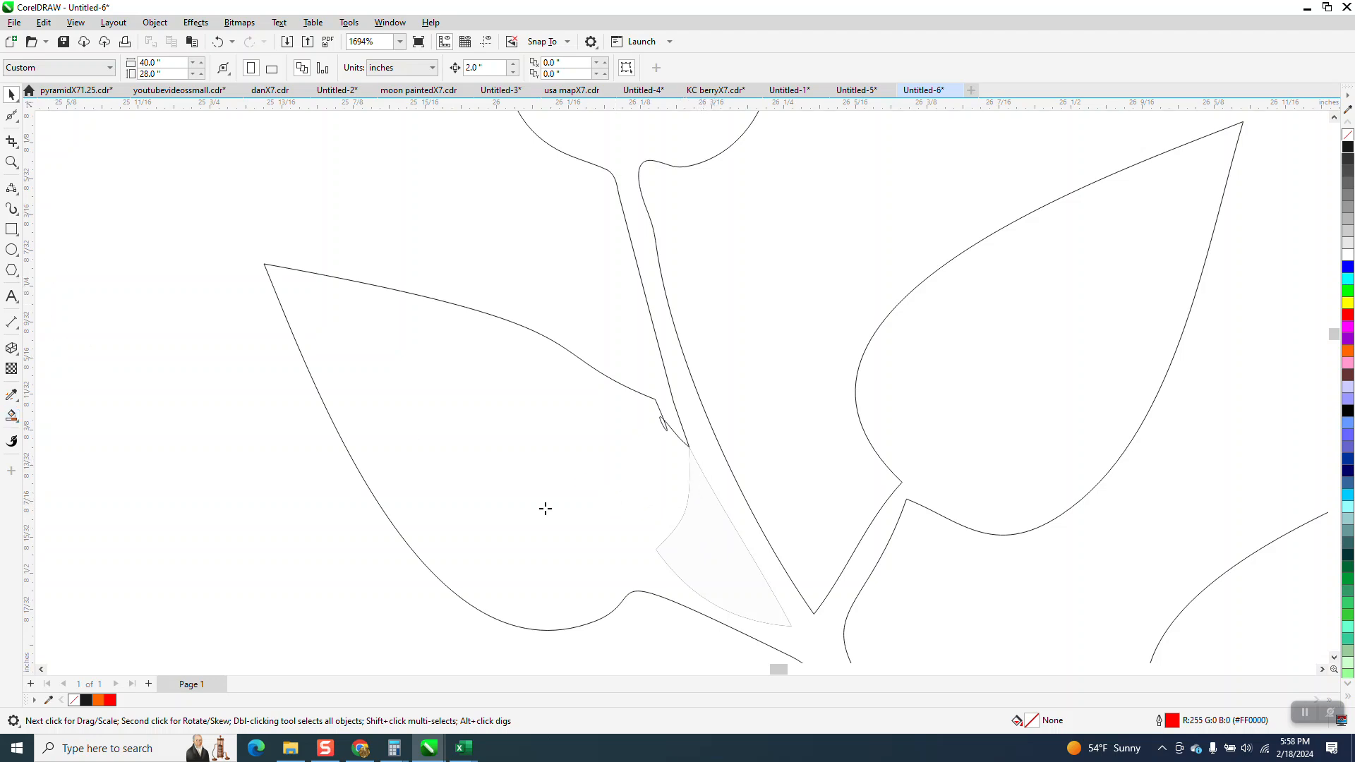
click(696, 533)
scroll(620, 579, down, 1)
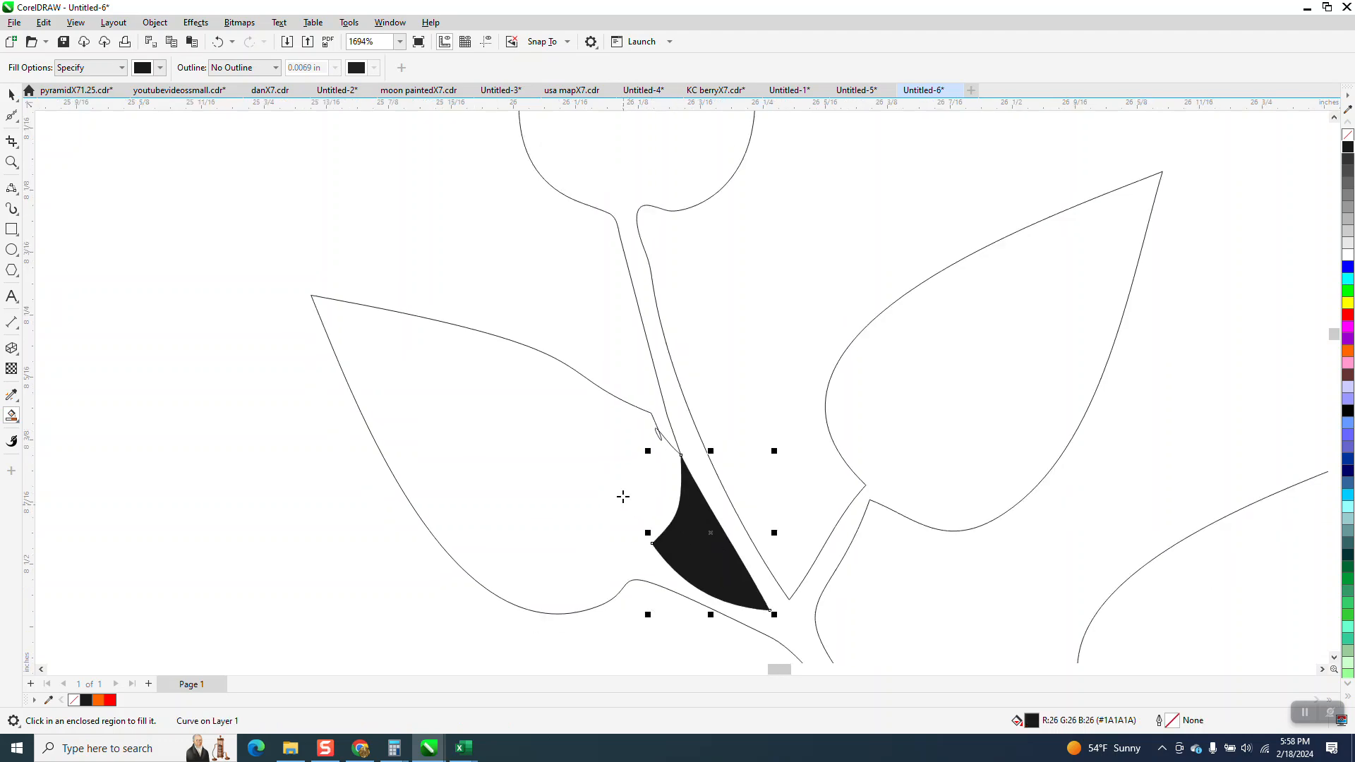
click(1347, 133)
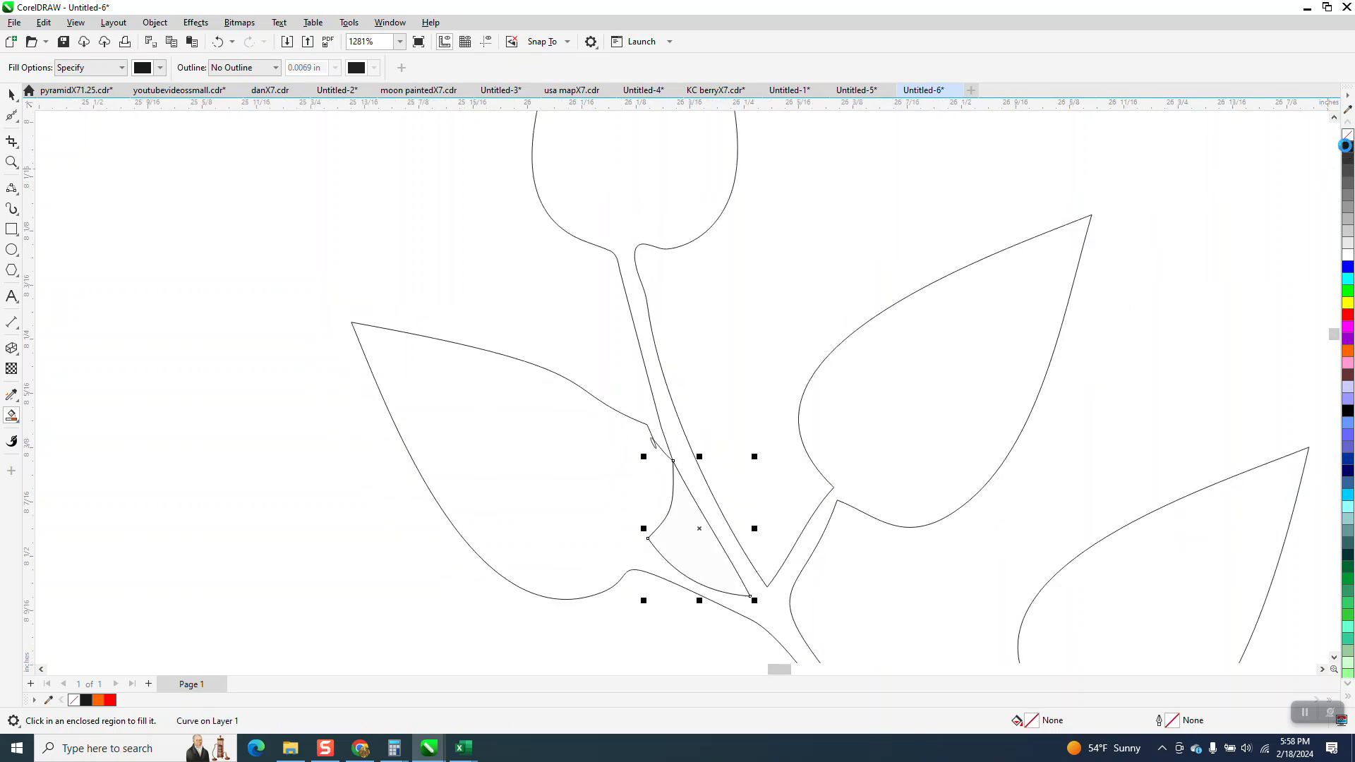
Step: Convert the small looped curve segment where the upper left leaf meets the stem to a straight line with the Shape tool
click(11, 163)
drag(628, 427, 732, 495)
click(12, 116)
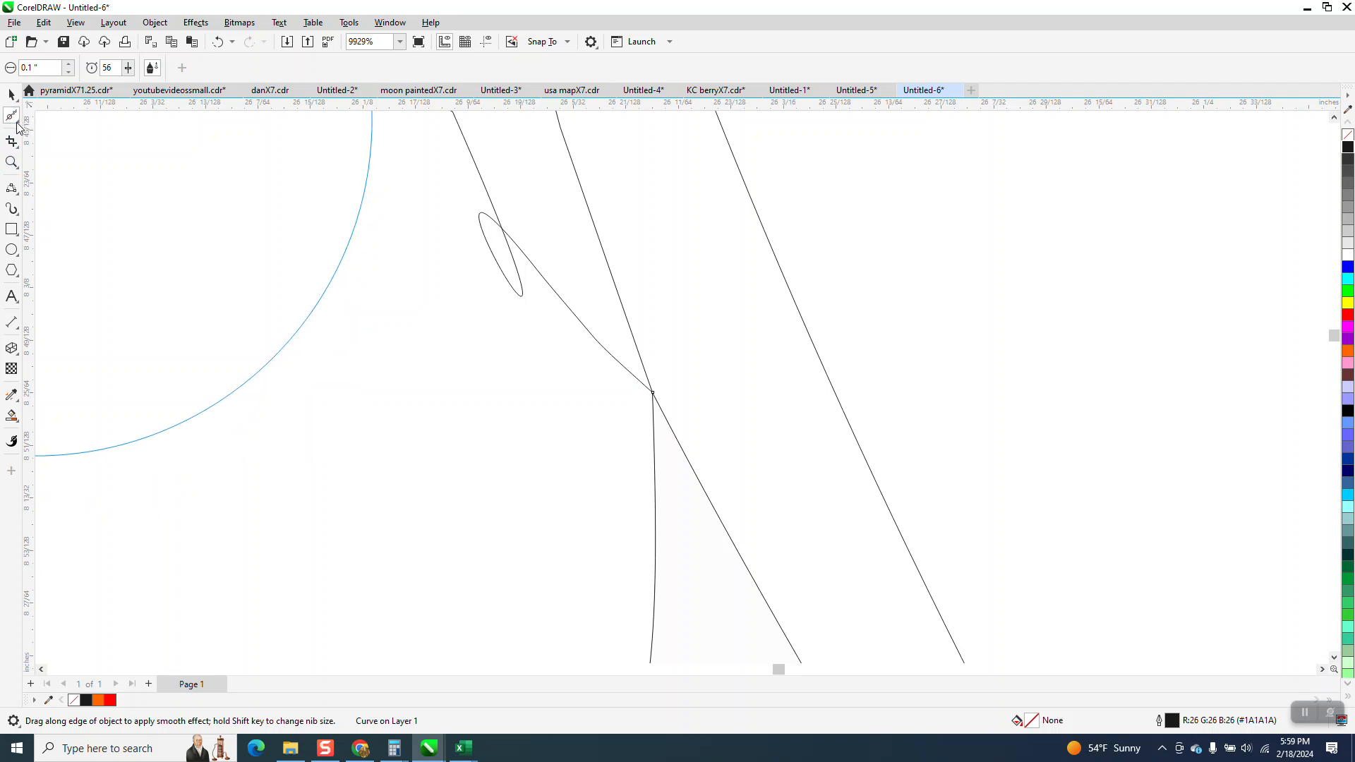
click(17, 121)
click(49, 112)
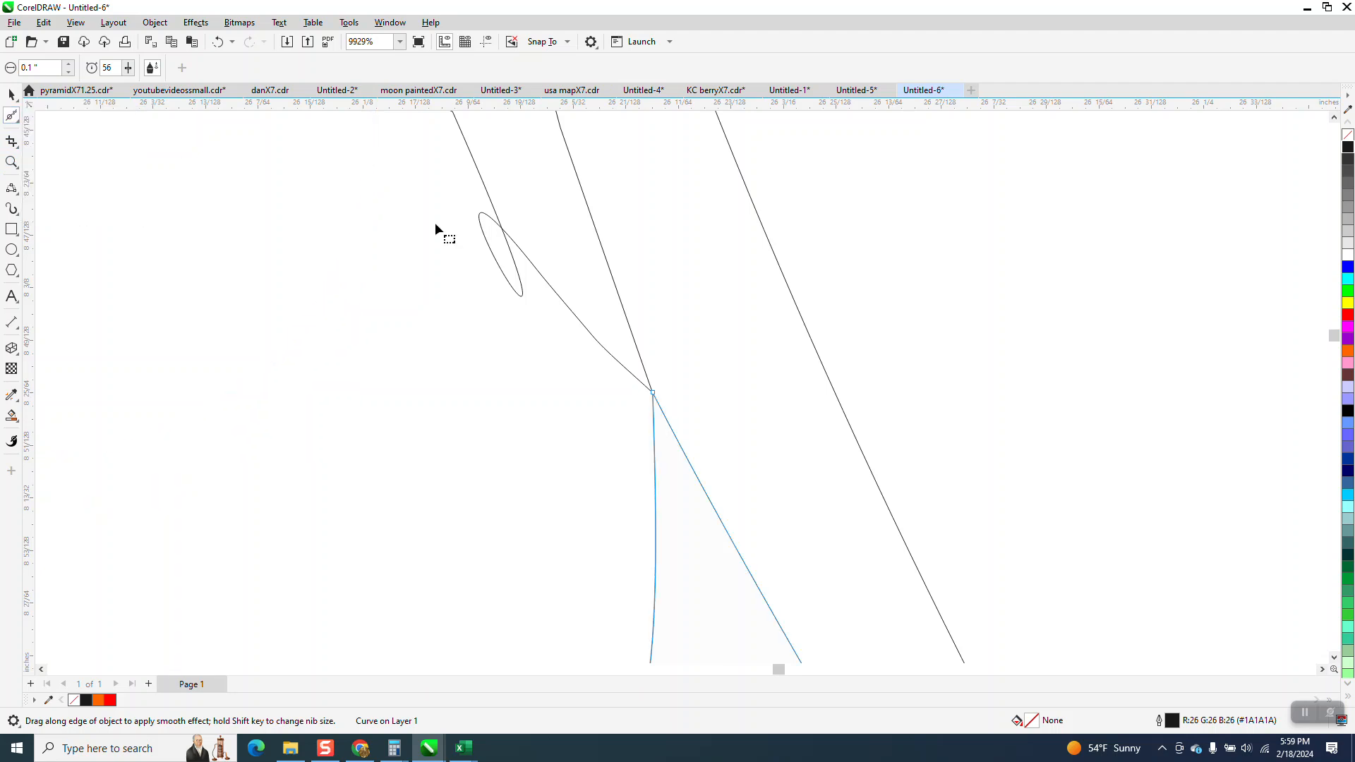
click(511, 255)
scroll(617, 420, down, 1)
drag(480, 168, 526, 272)
drag(566, 328, 566, 329)
right_click(556, 306)
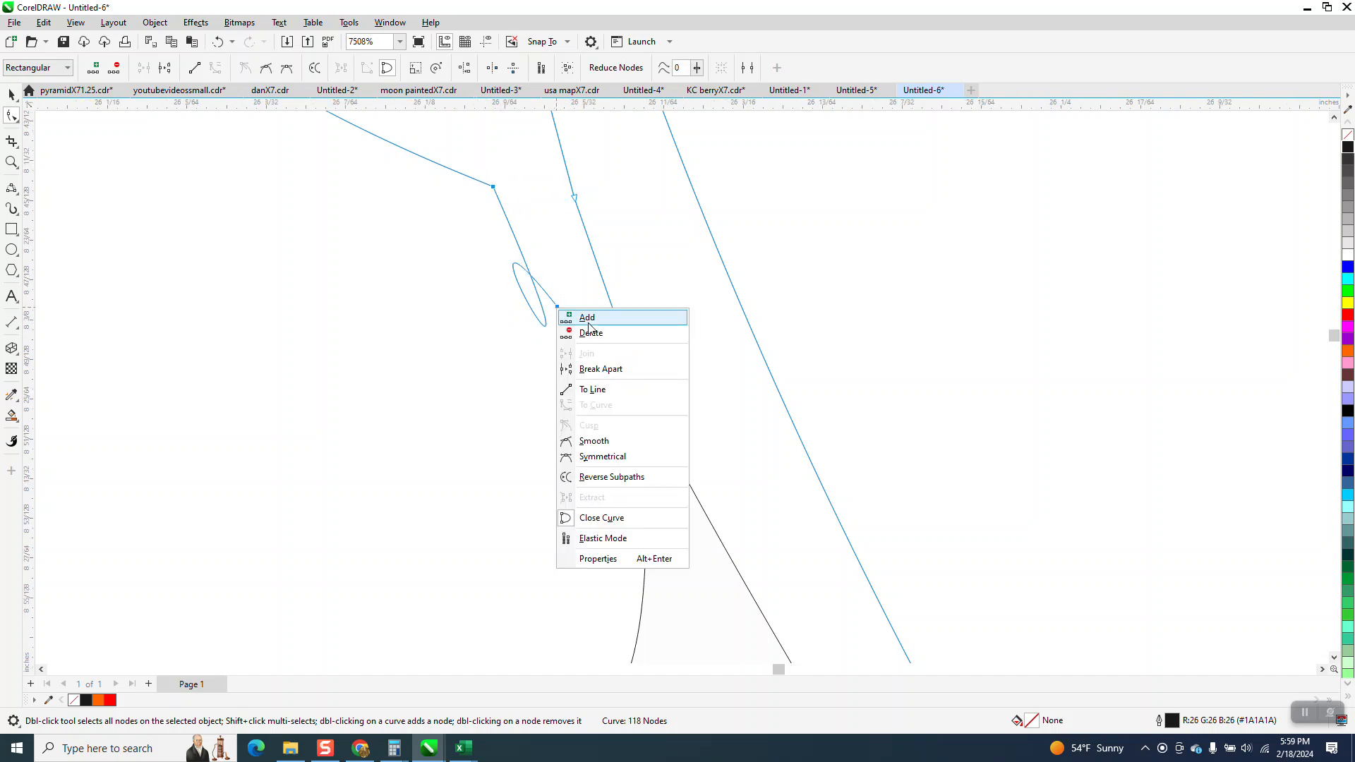
click(602, 393)
scroll(564, 353, down, 2)
scroll(610, 392, down, 1)
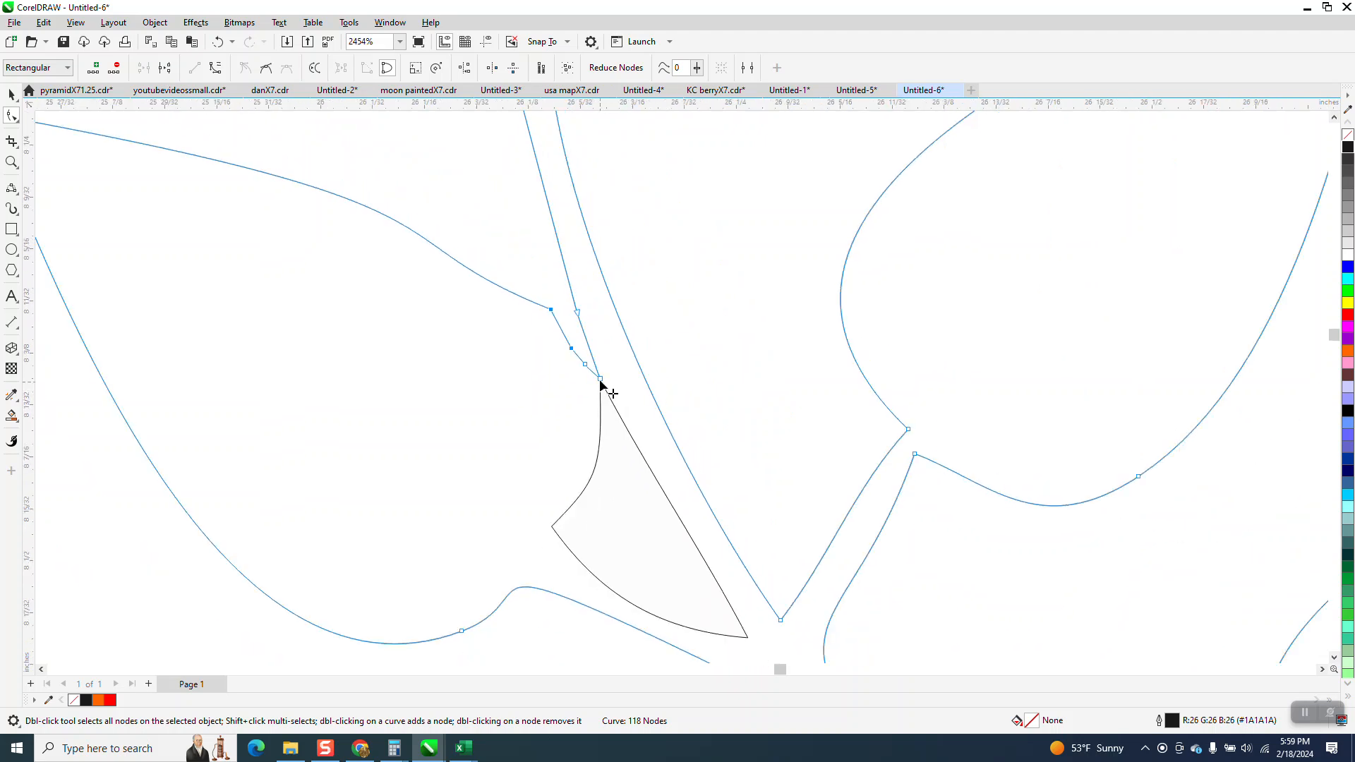
drag(599, 380, 587, 385)
click(11, 94)
click(11, 162)
drag(553, 323, 717, 433)
click(217, 42)
Step: Move the outline node at the upper left leaf's stem joint across the edge of the Smart Fill gap shape so their lines cross
scroll(467, 399, down, 6)
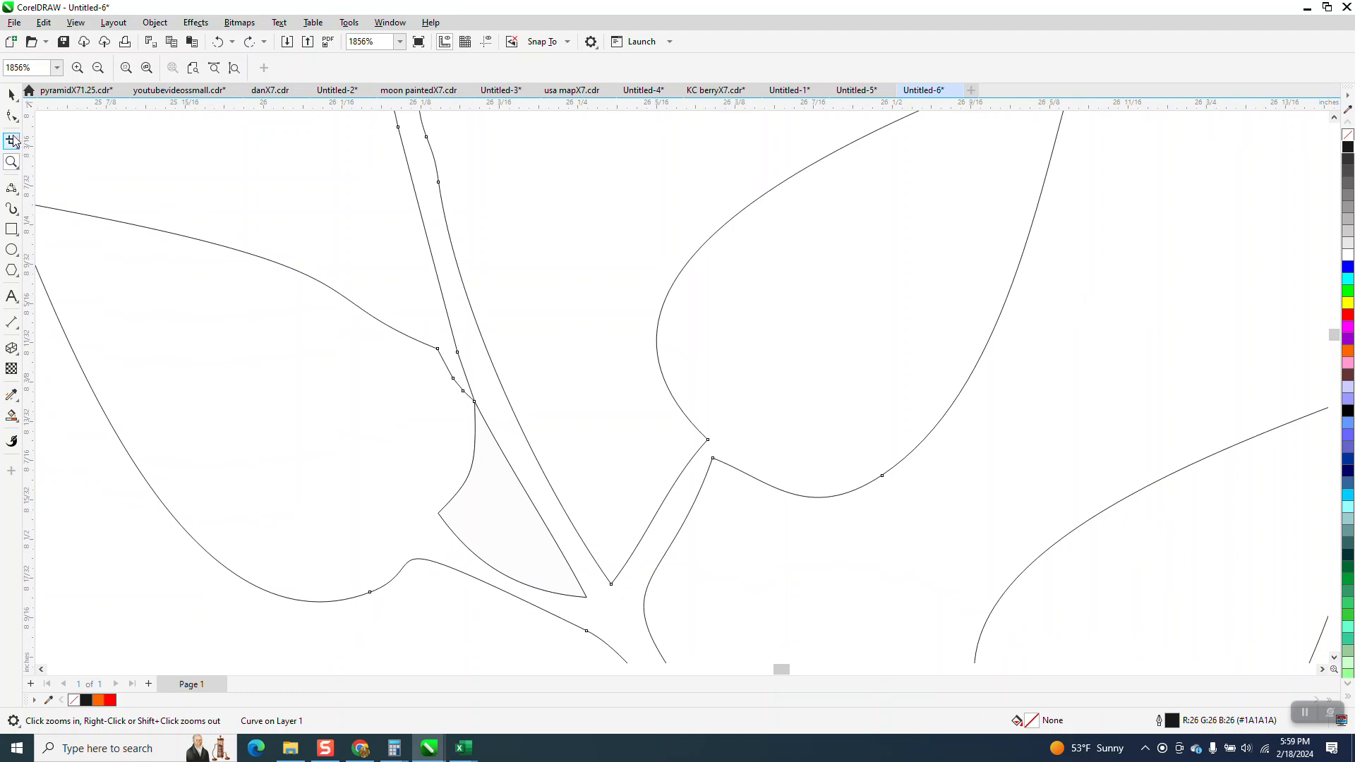
drag(419, 325, 542, 446)
click(13, 117)
drag(667, 428, 686, 422)
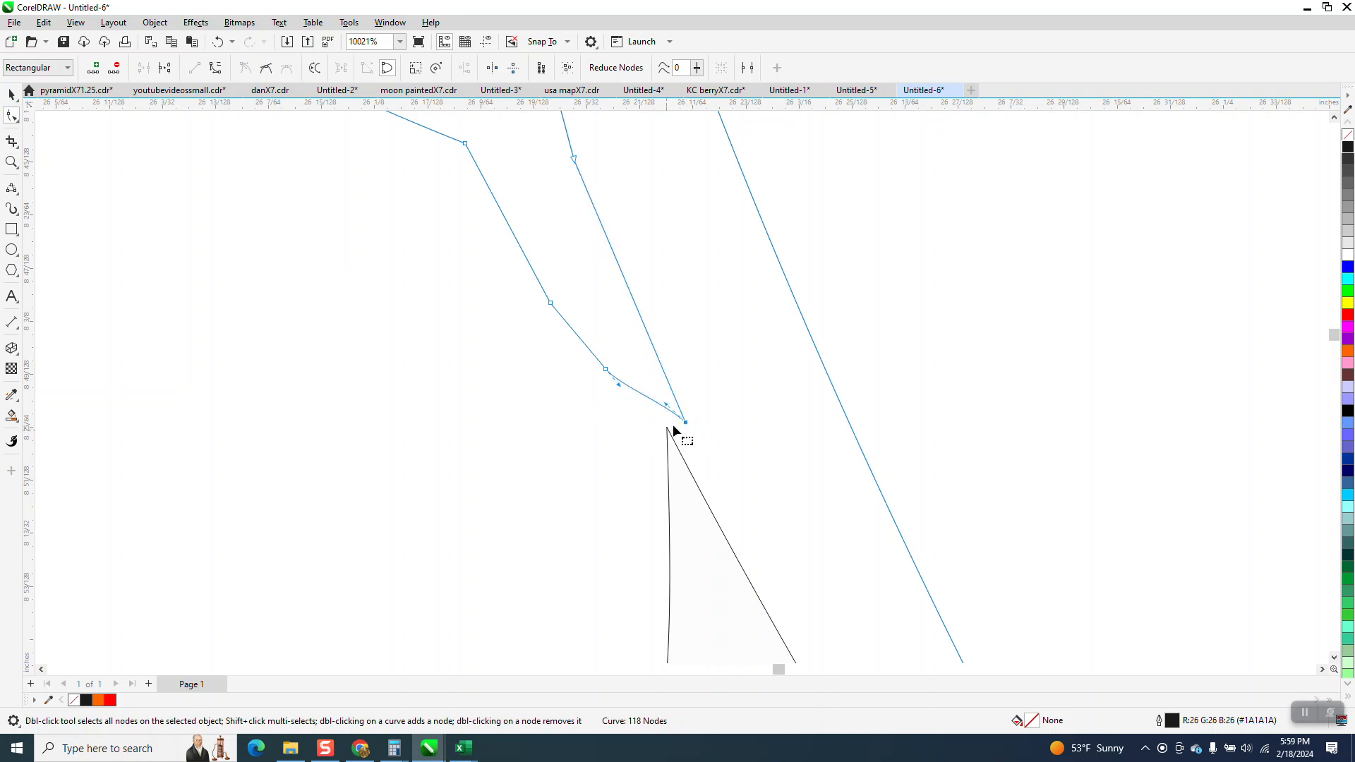
drag(689, 426, 687, 479)
Step: Remove the overlapping outline pieces at the upper left leaf's stem joint with Virtual Segment Delete
click(18, 150)
click(62, 175)
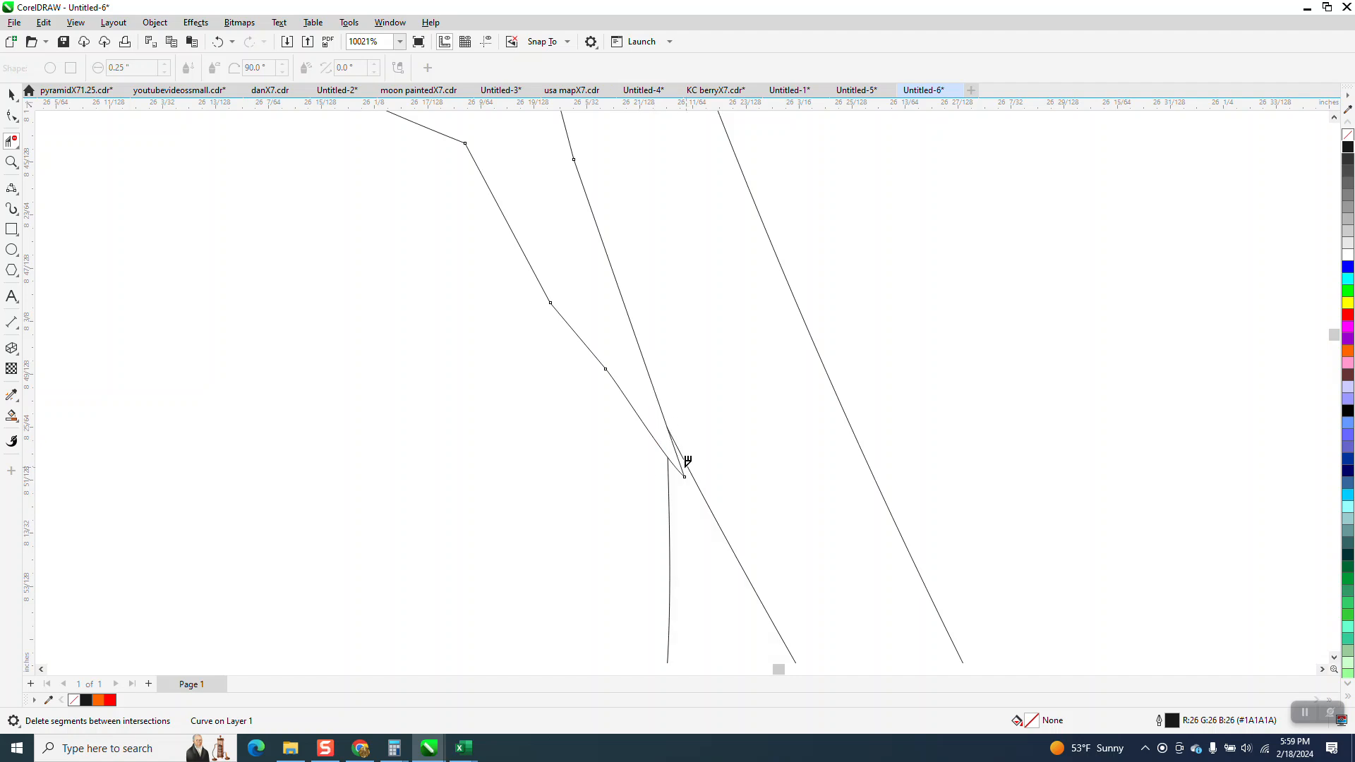
scroll(688, 468, down, 6)
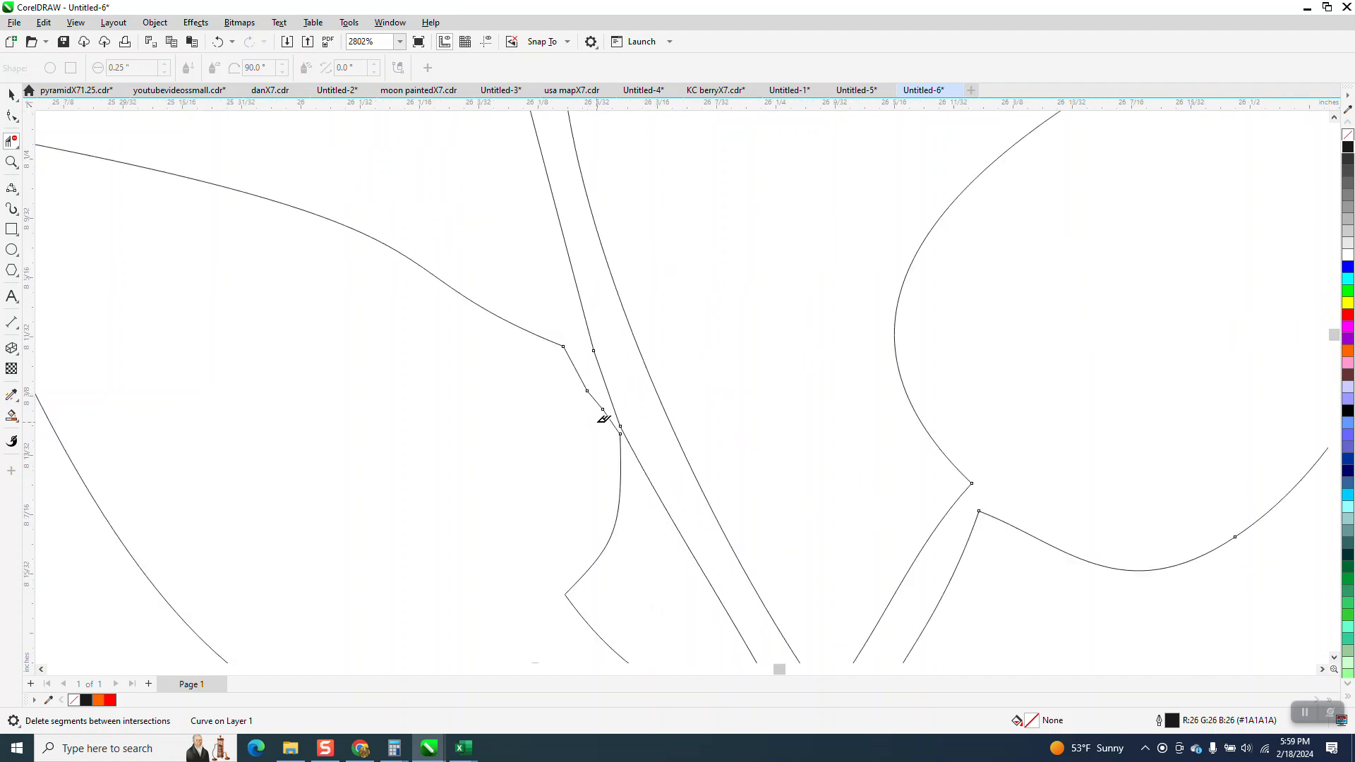
scroll(510, 409, down, 5)
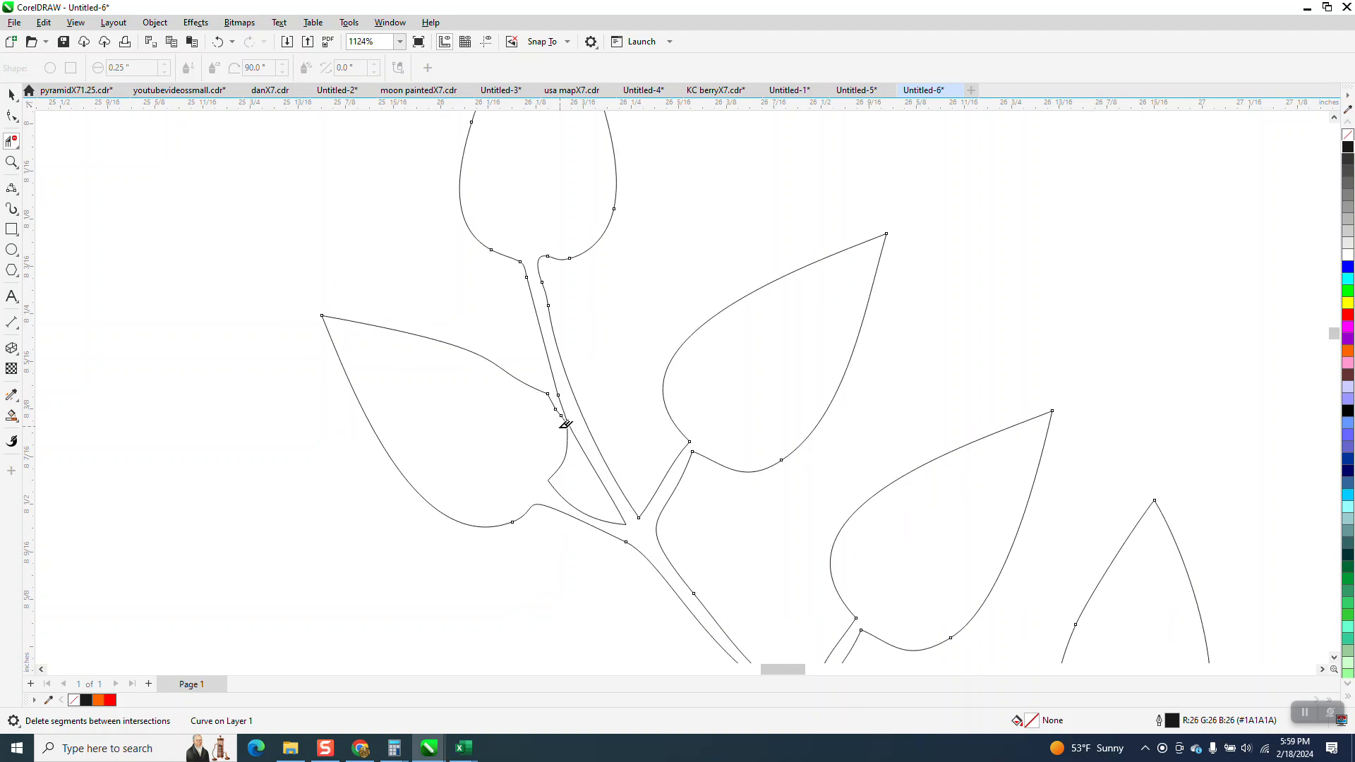
Step: Round off the jagged outline at the base of the rightmost upright leaf with the Smooth tool
click(12, 167)
drag(884, 637, 887, 633)
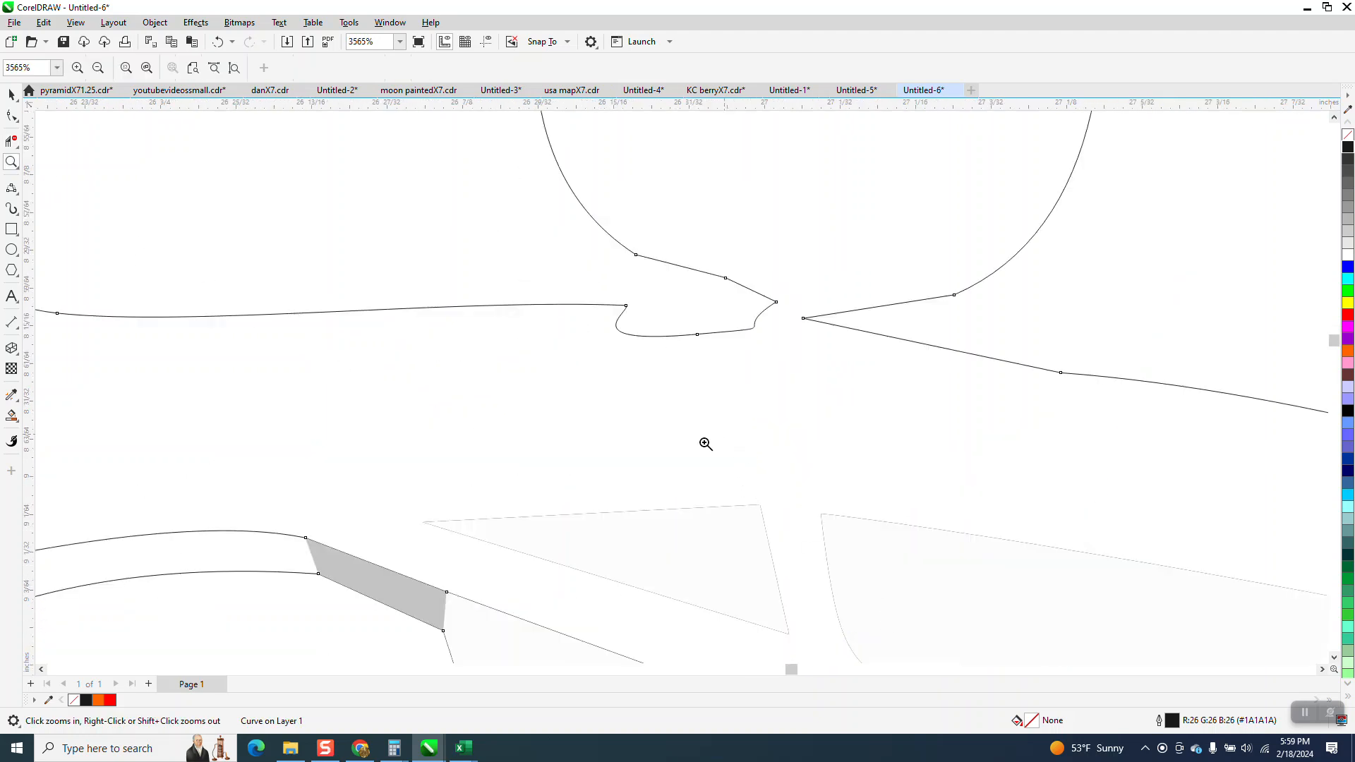
scroll(718, 440, down, 1)
click(12, 115)
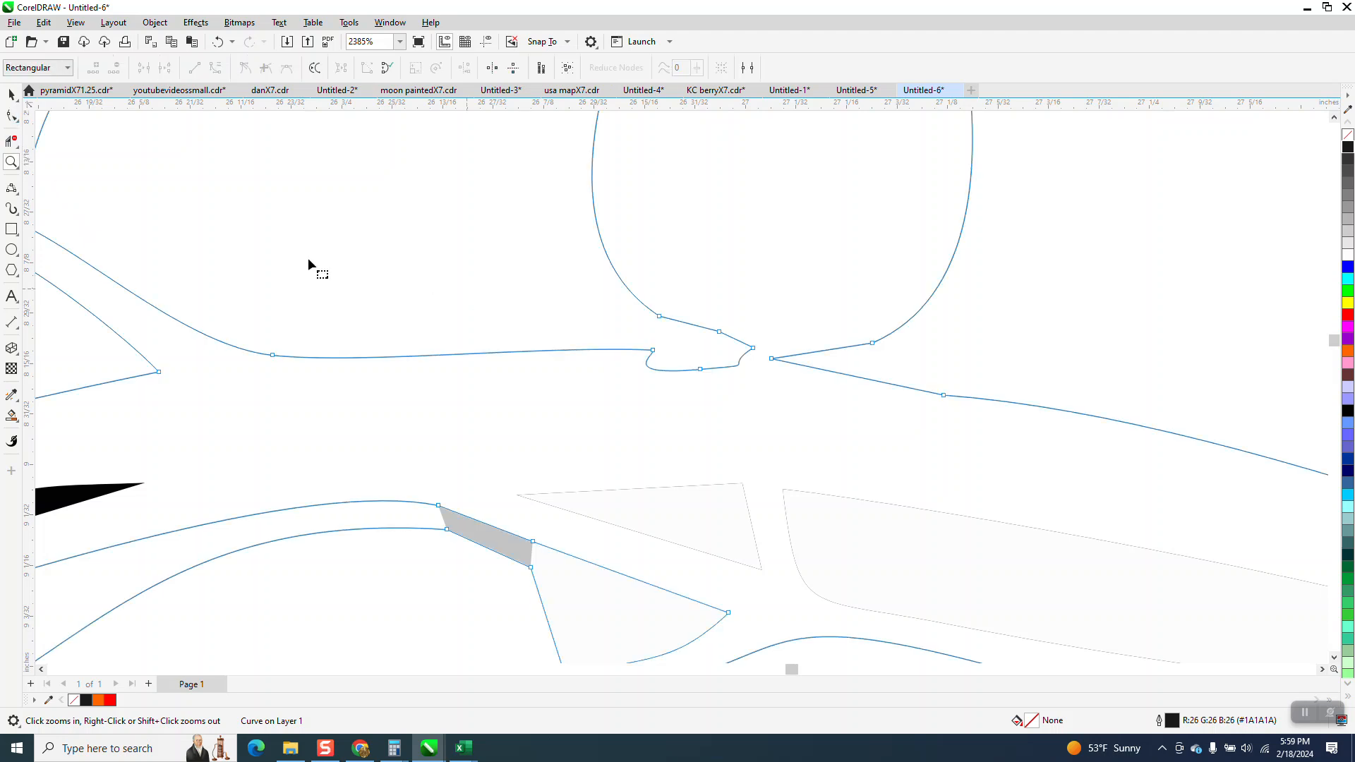
click(20, 123)
click(55, 137)
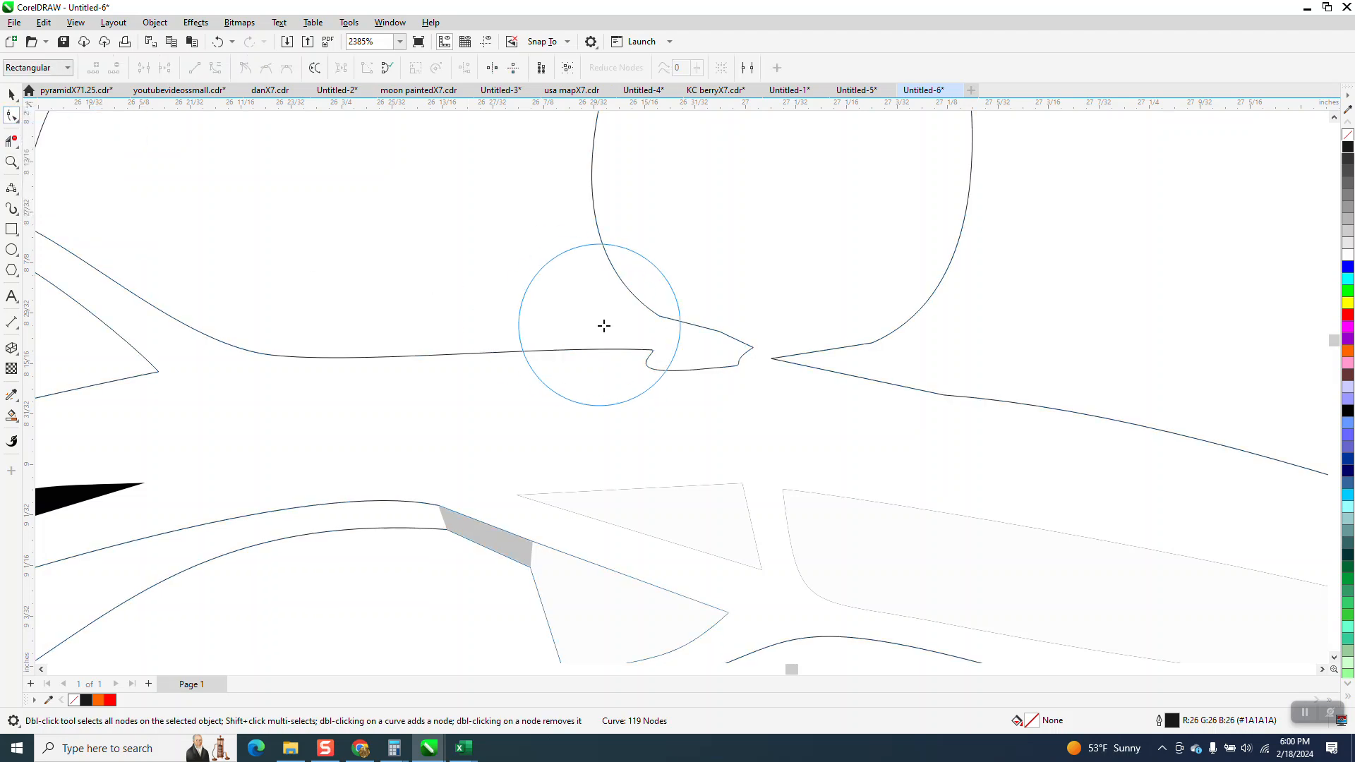
mouse_move(689, 358)
mouse_down()
mouse_move(604, 350)
mouse_move(797, 366)
mouse_up()
scroll(560, 445, down, 3)
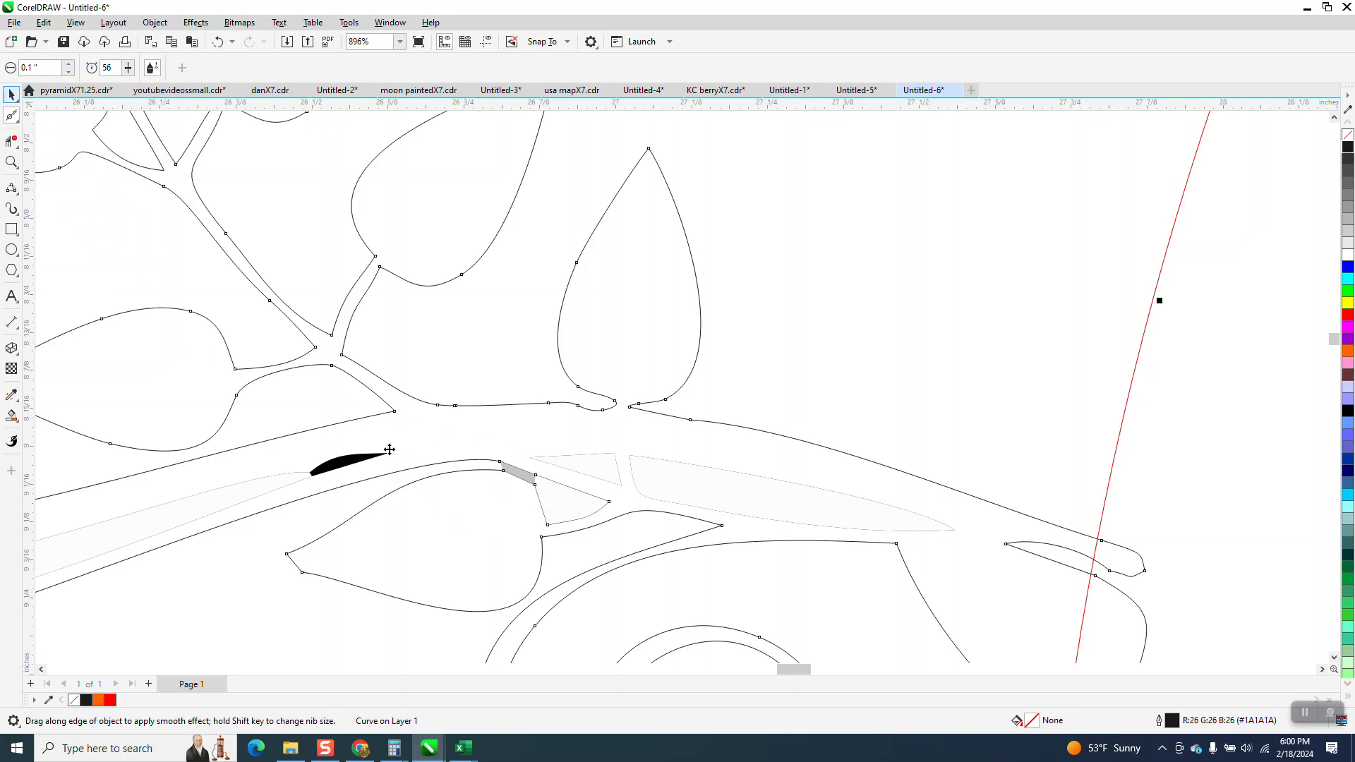
Step: Remove the fill from the black sliver shape inside the main vine stem and give it a black outline
key(space)
click(358, 459)
scroll(358, 459, down, 4)
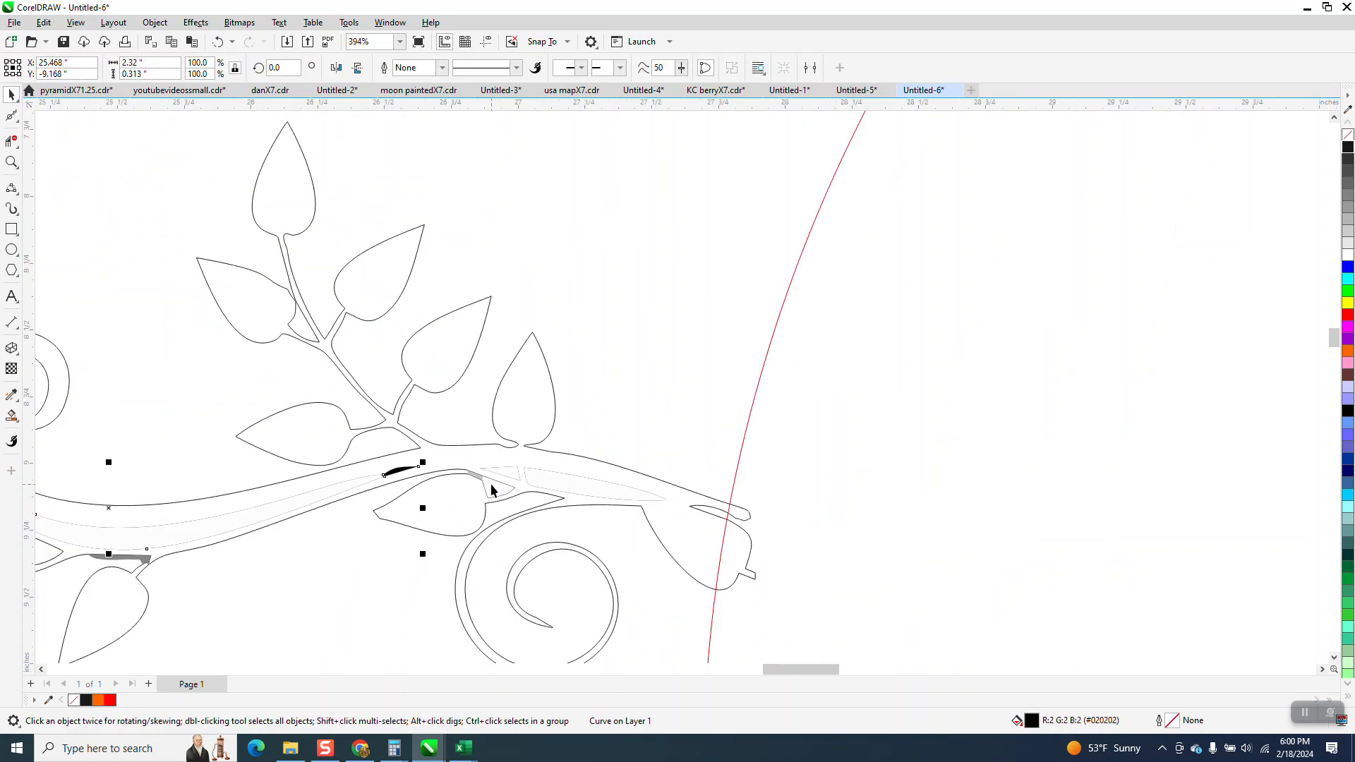
click(1348, 135)
right_click(1347, 159)
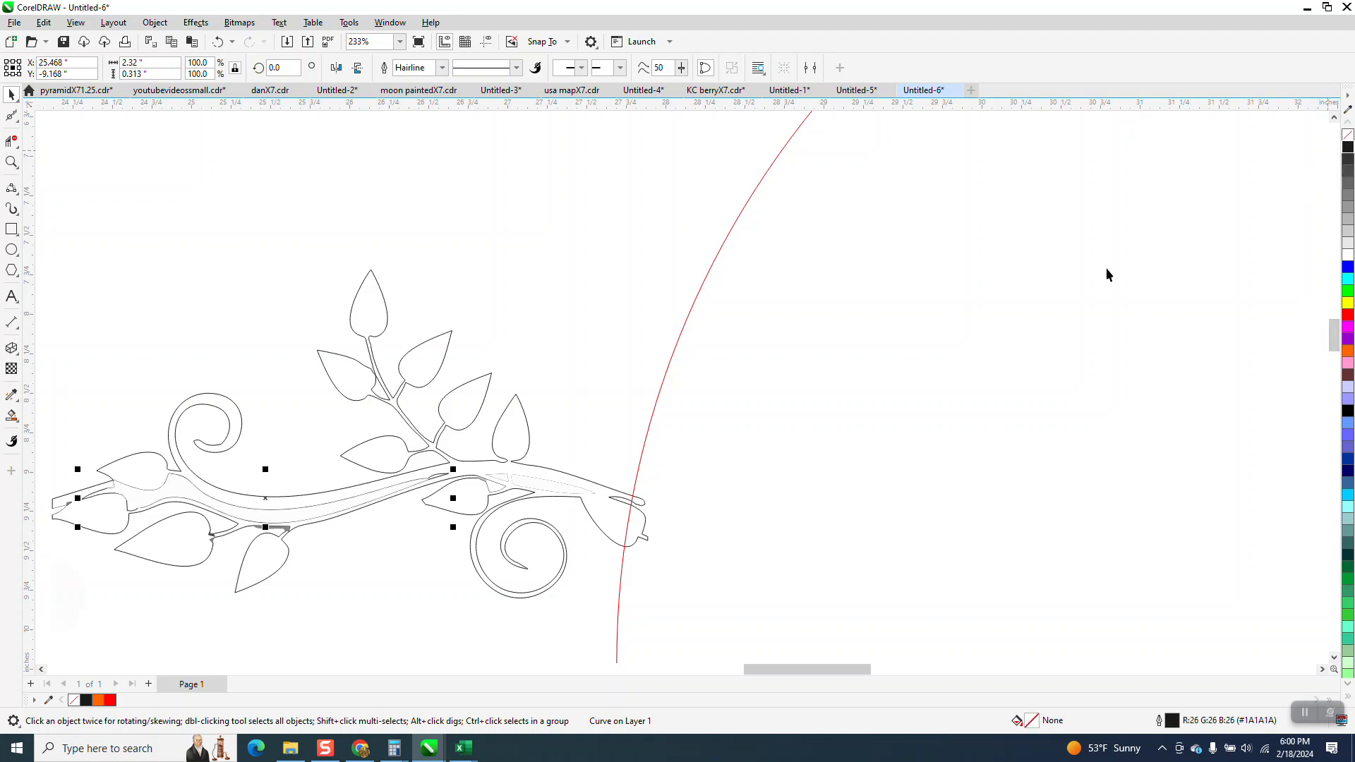
Step: Give the long pale shape near the vine's right end and the small triangle beside it a black outline
click(291, 536)
click(286, 528)
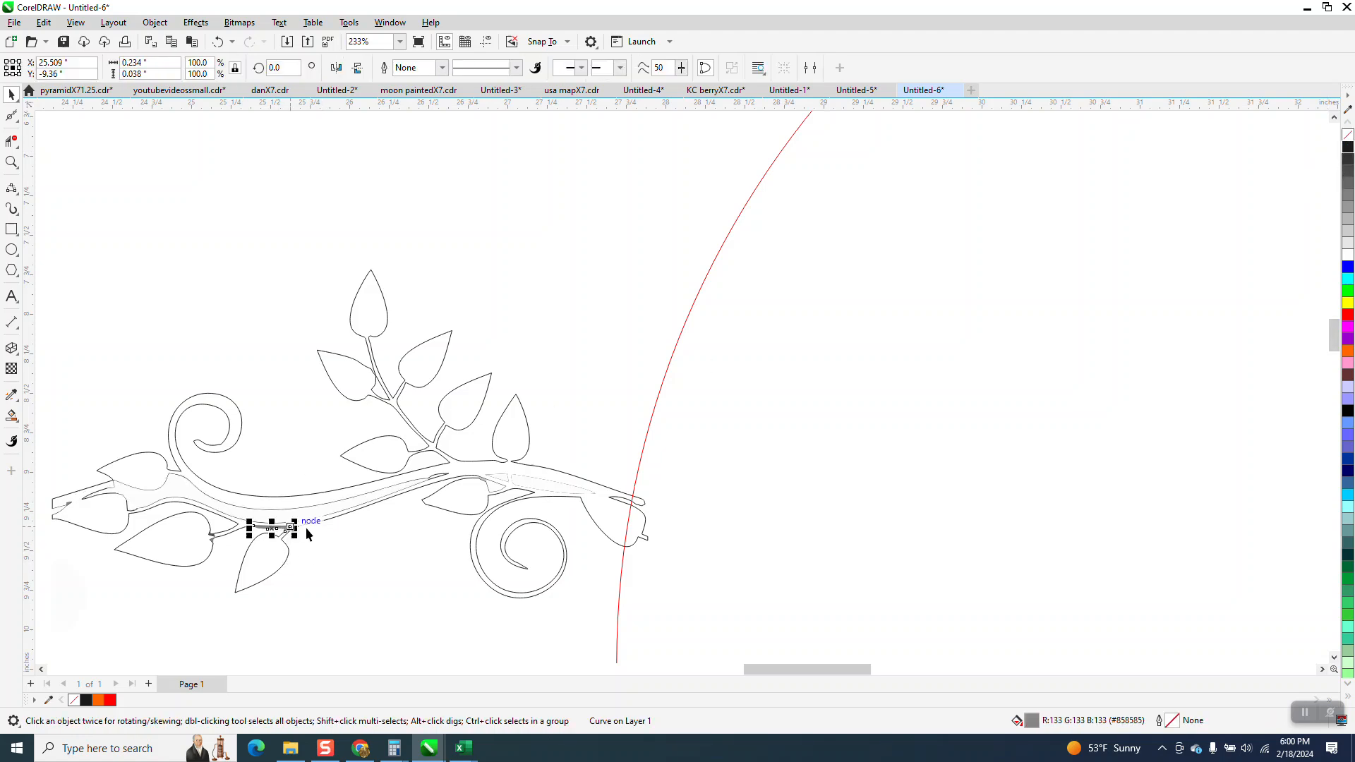
click(538, 487)
right_click(1347, 159)
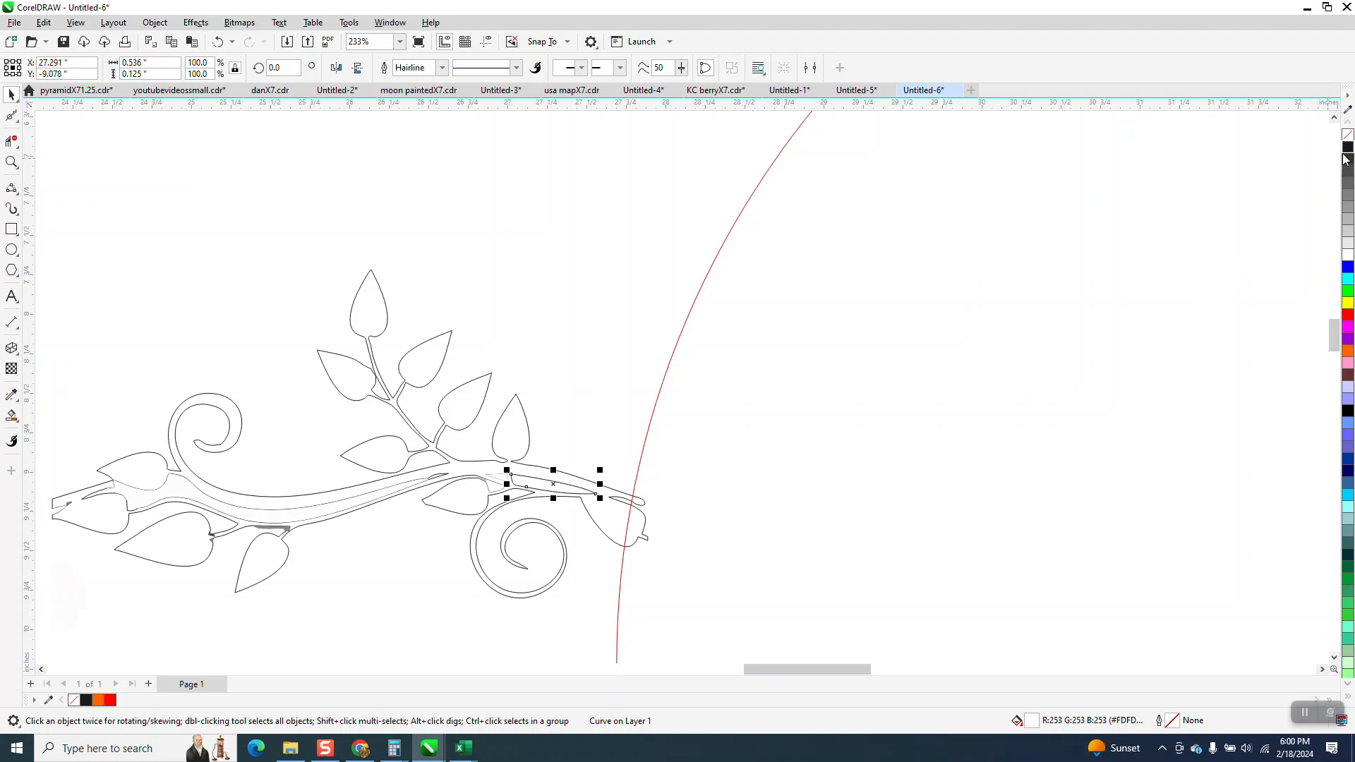
click(12, 162)
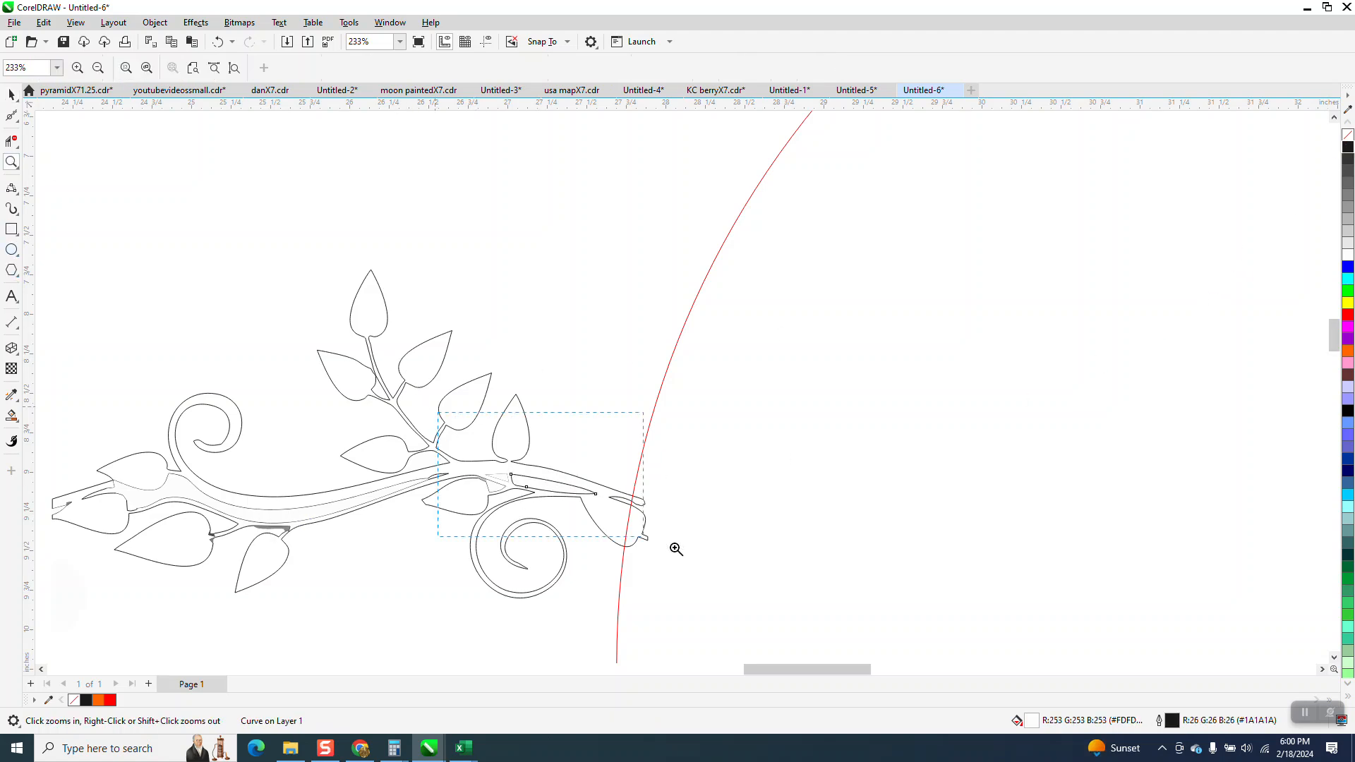
click(599, 523)
click(11, 94)
click(412, 333)
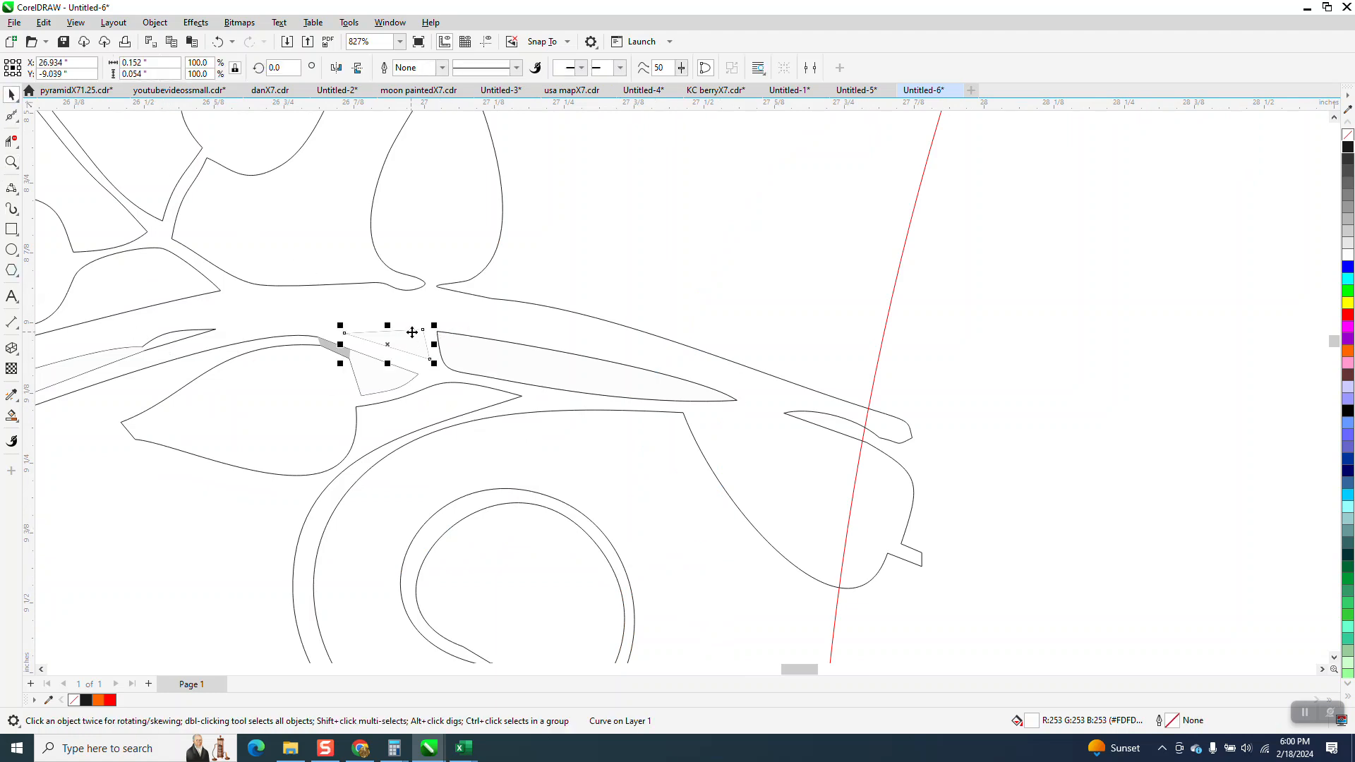
right_click(1345, 146)
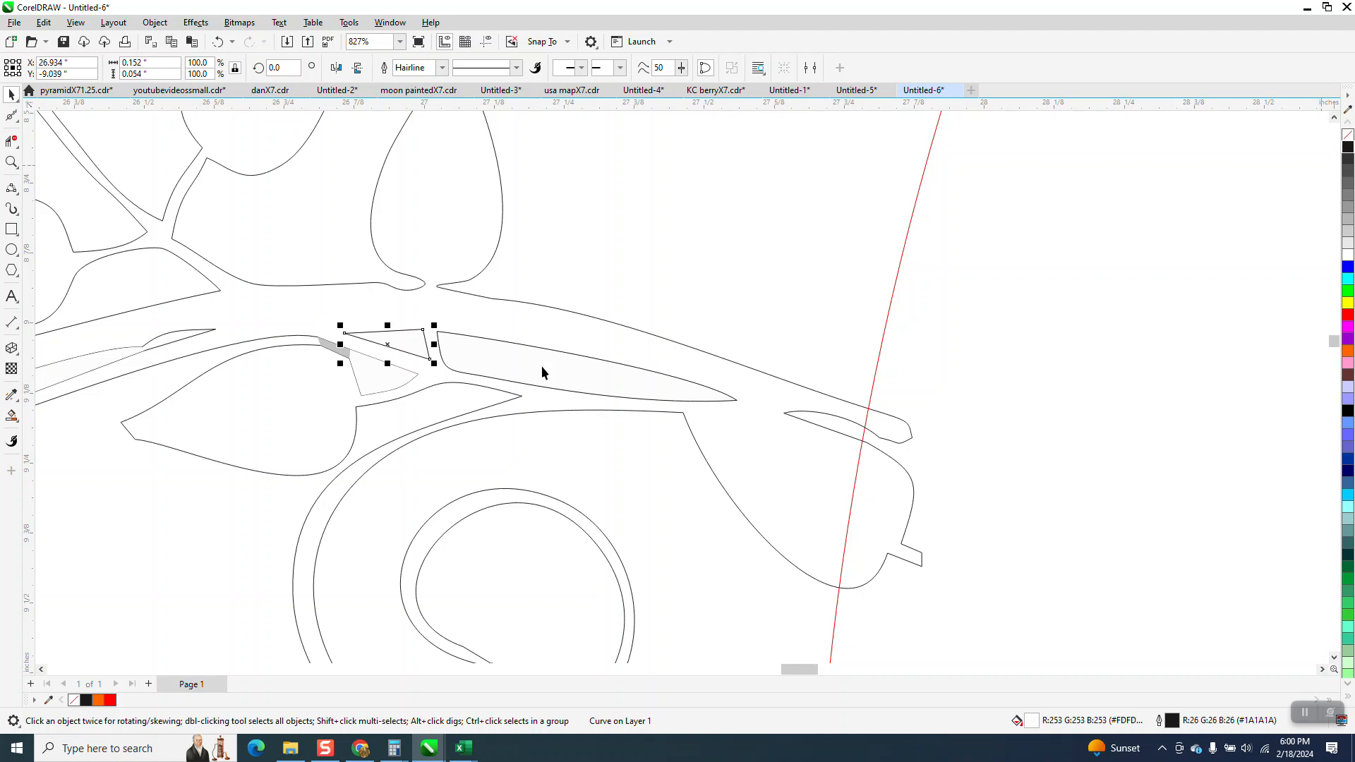
Step: Delete the grey sliver where the leaf below the vine meets the stem beside the small triangle
click(334, 350)
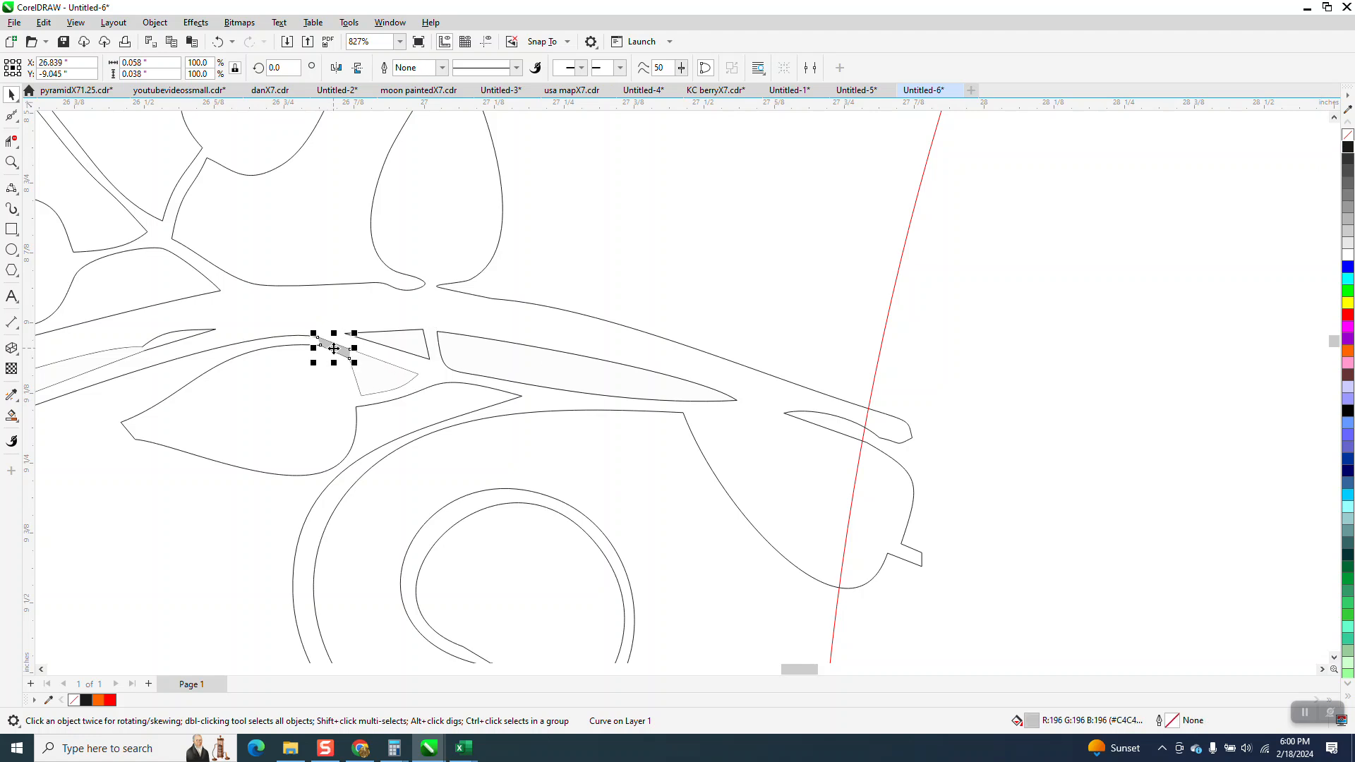
key(Delete)
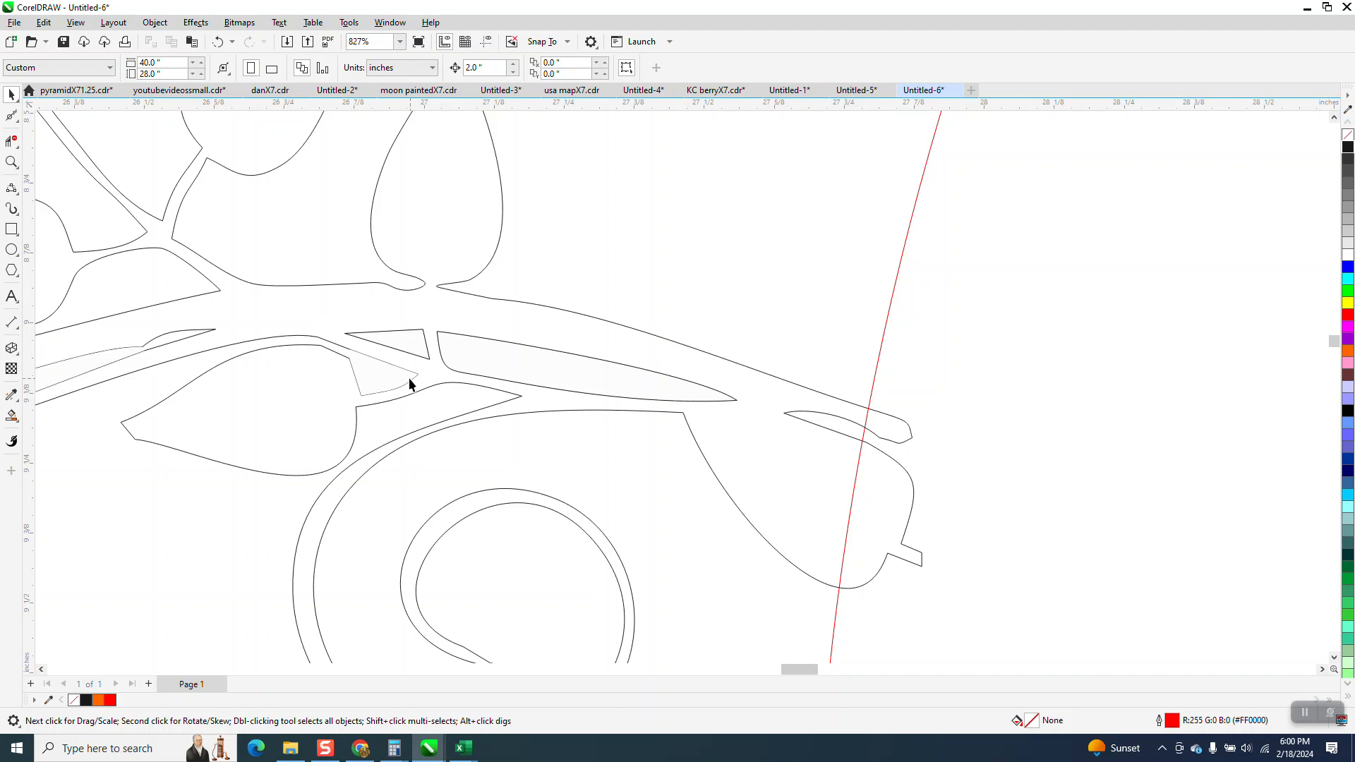
Step: Draw a straight two-point line about 0.18 inches long across the stem opening of the lower right leaf, closing the vine's underside
scroll(372, 411, down, 1)
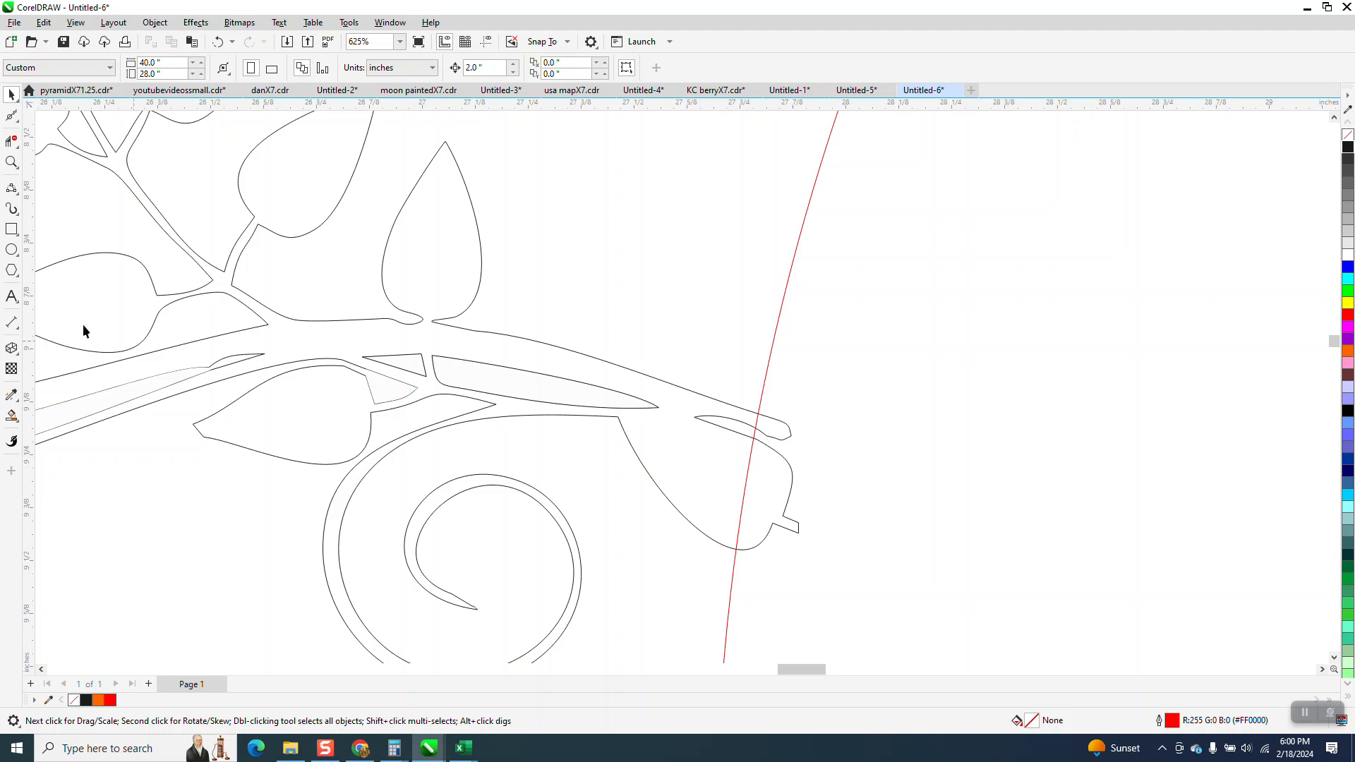
click(16, 192)
click(47, 206)
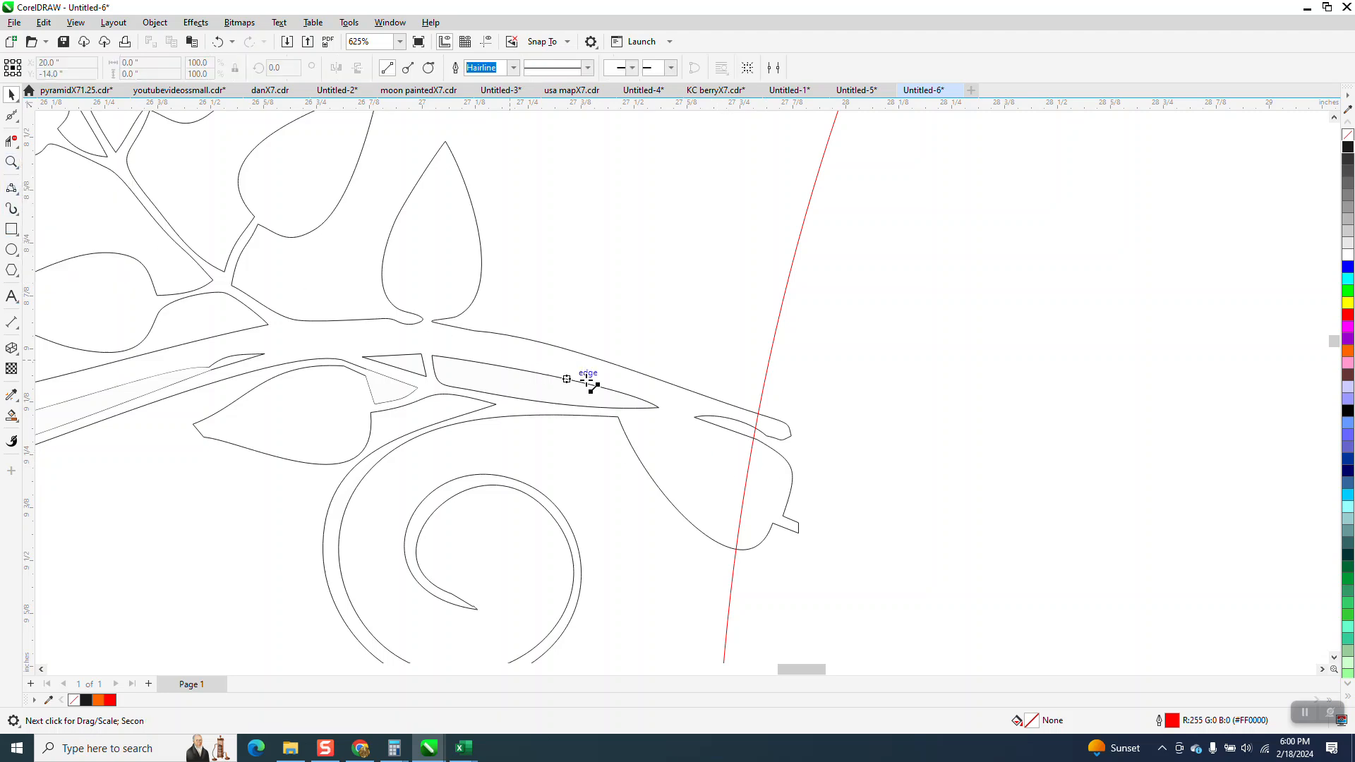
drag(695, 418, 614, 418)
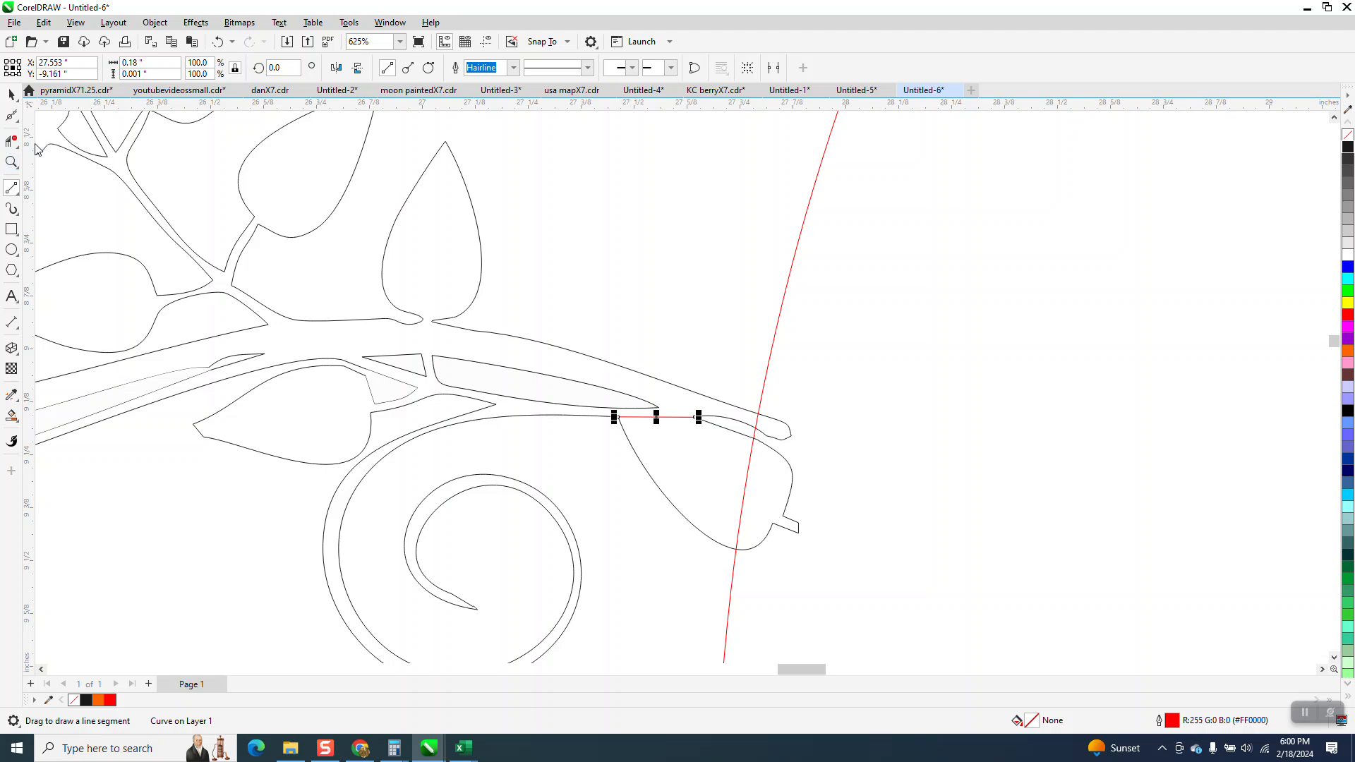
Step: Remove the red circle line and the lower right leaf's outline from the vine end with Virtual Segment Delete
click(11, 143)
drag(837, 551, 839, 550)
click(736, 425)
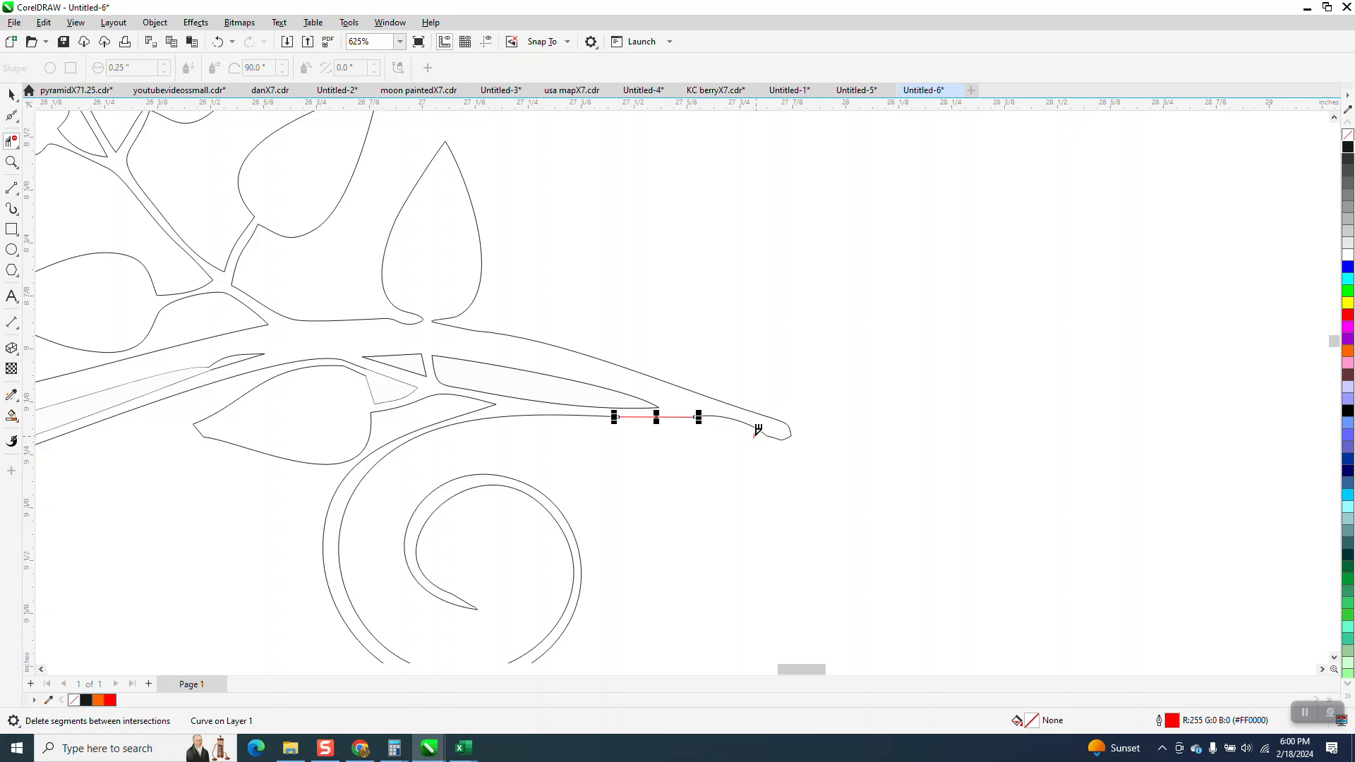
scroll(611, 470, down, 1)
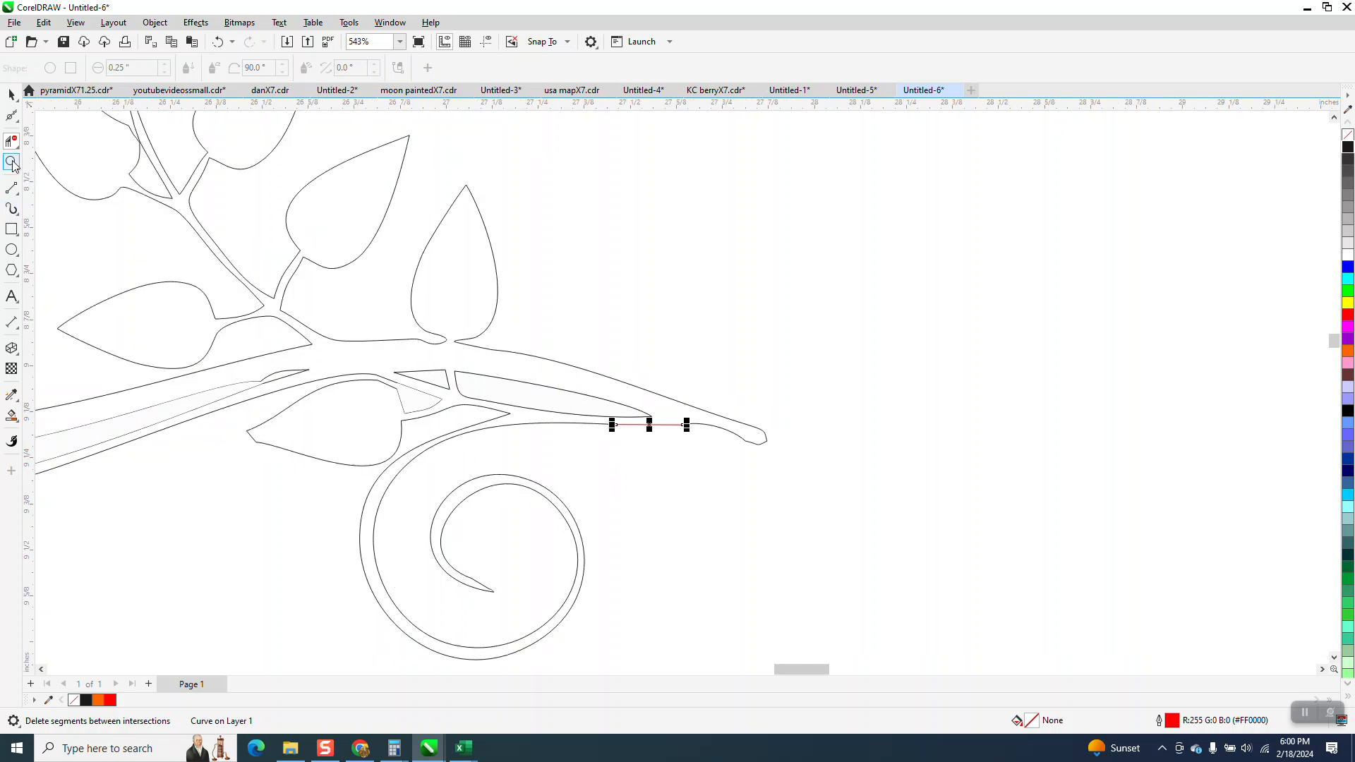
key(z)
drag(662, 400, 856, 498)
scroll(783, 472, down, 8)
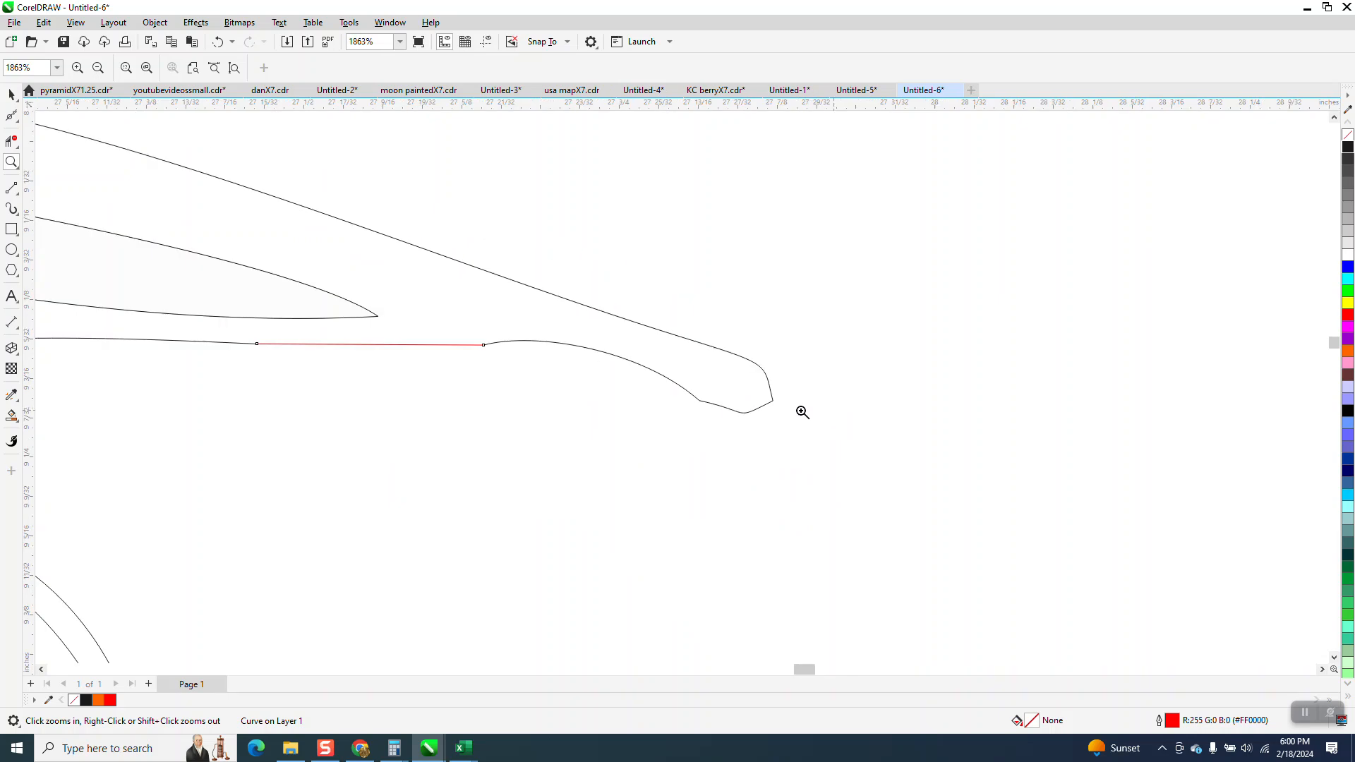
Step: Delete the dark grey sliver where the downward-pointing leaf's stem joins the underside of the vine
scroll(660, 414, down, 3)
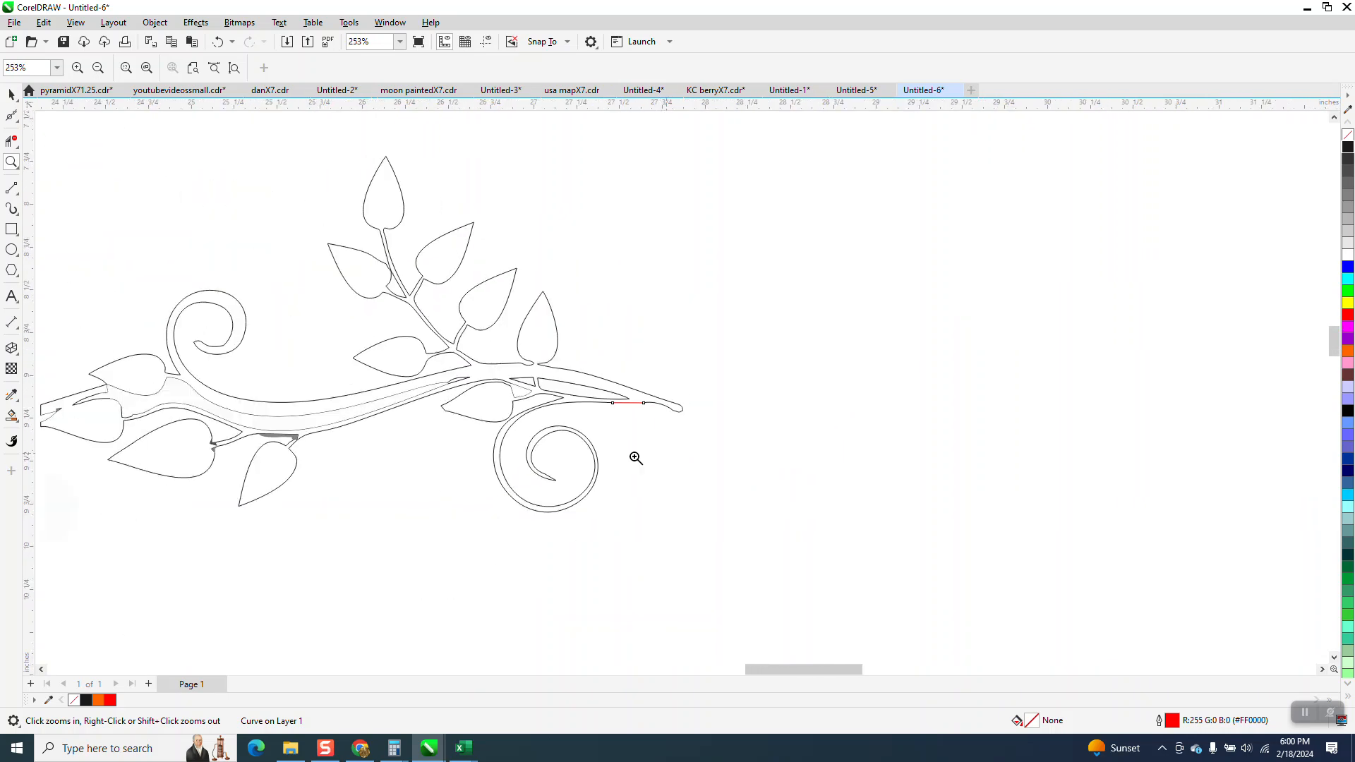
drag(273, 452, 463, 505)
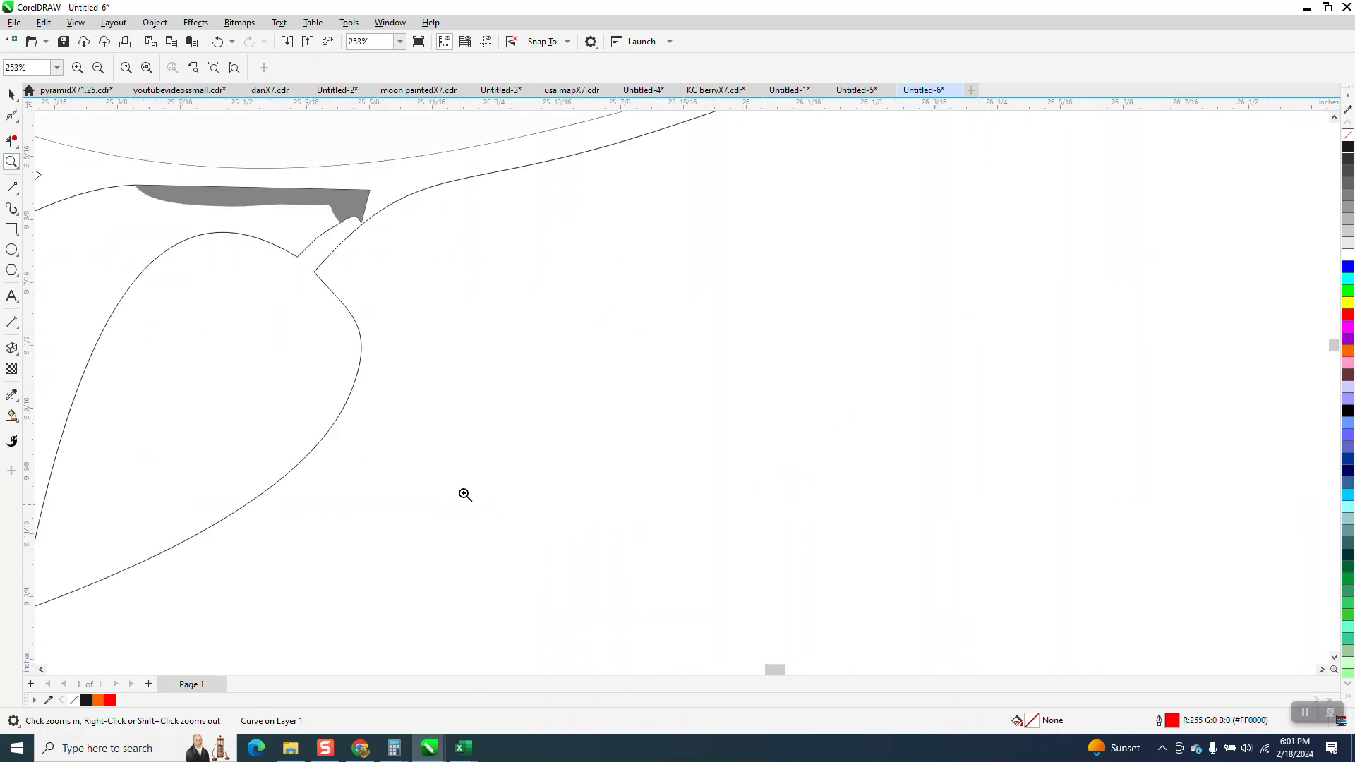
click(11, 94)
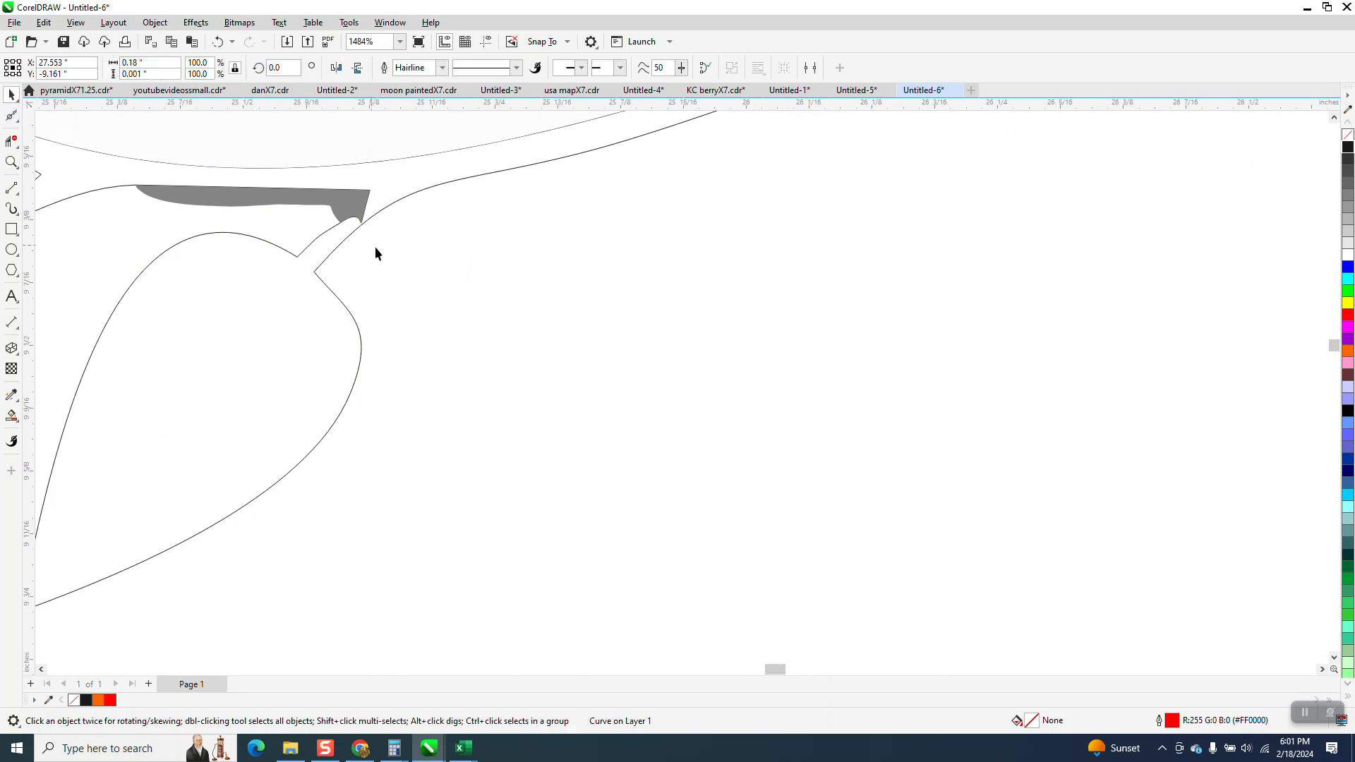
click(324, 204)
key(Delete)
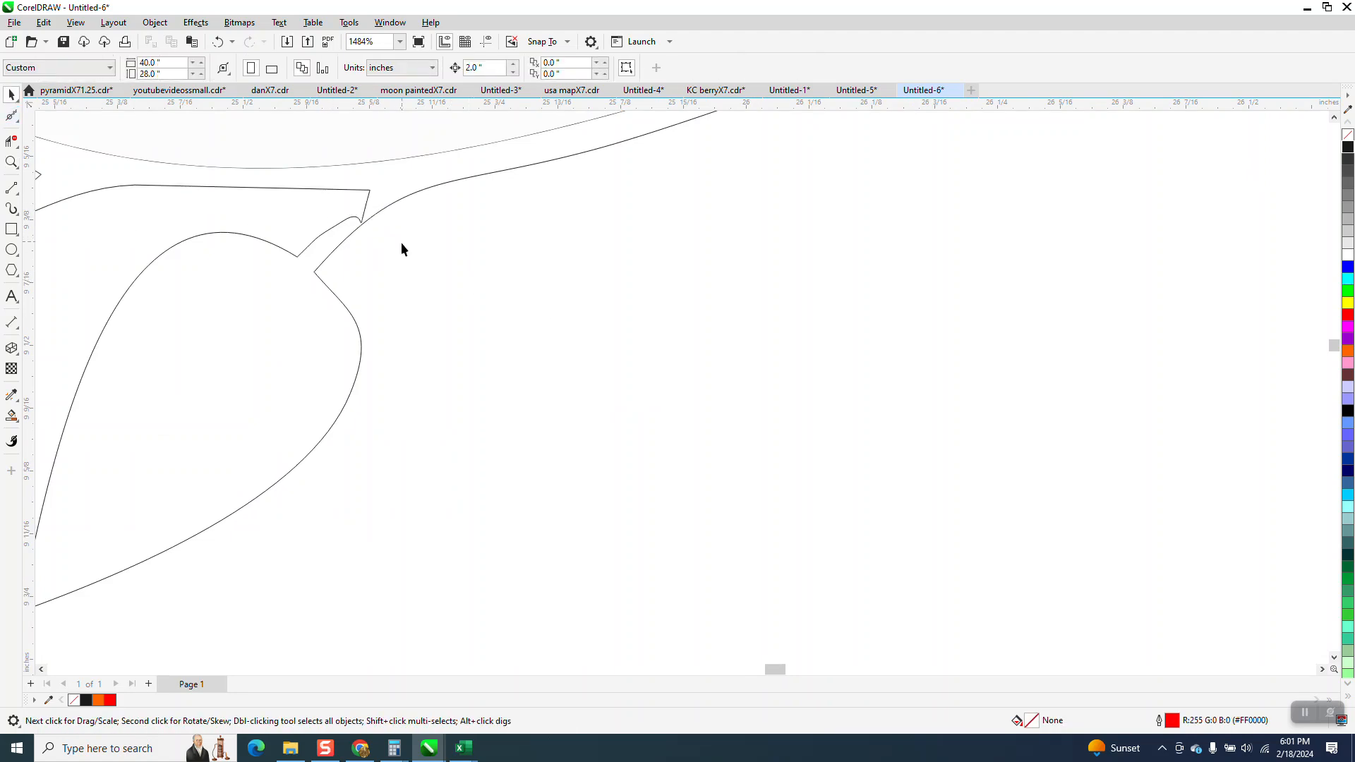
Step: Remove the extra nodes forming the bump on the downward-pointing leaf's stem with the Shape tool so its edge runs directly to the vine
click(14, 122)
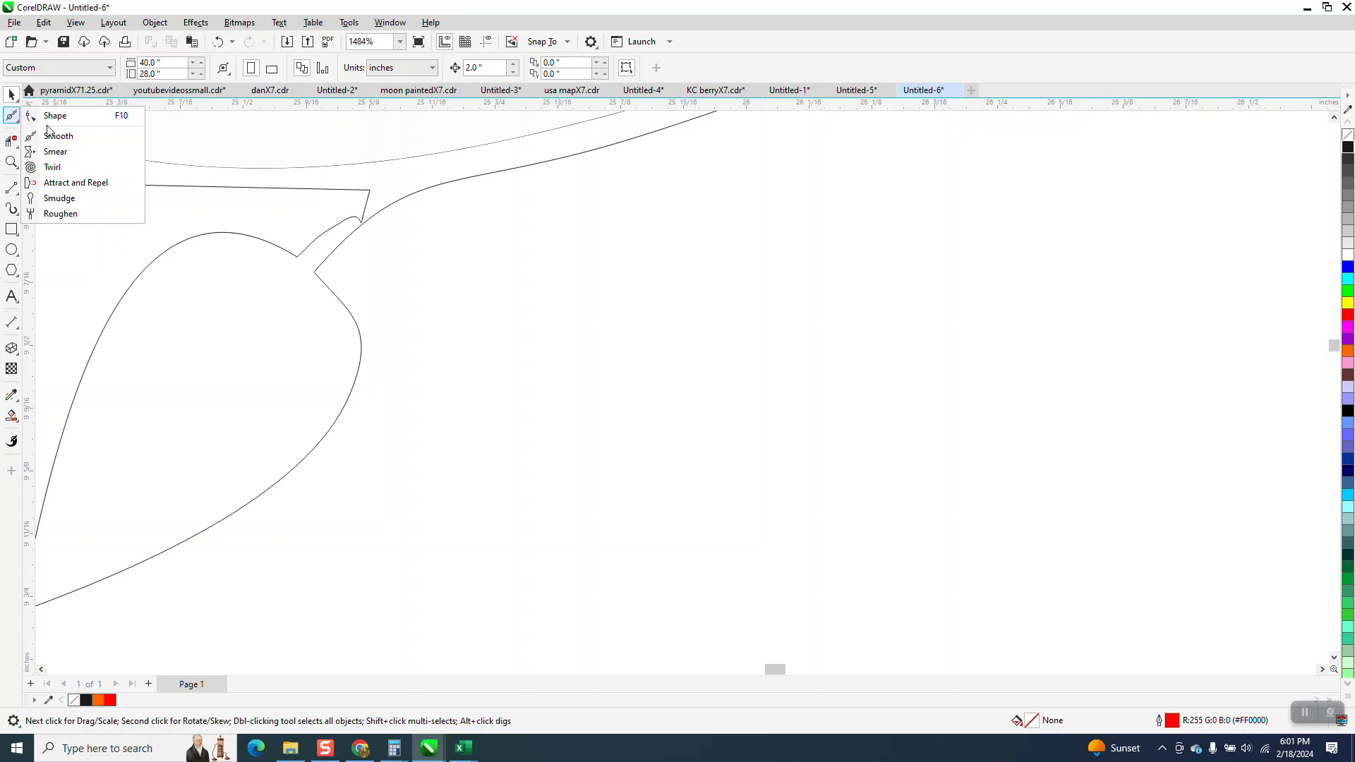
click(42, 112)
click(361, 219)
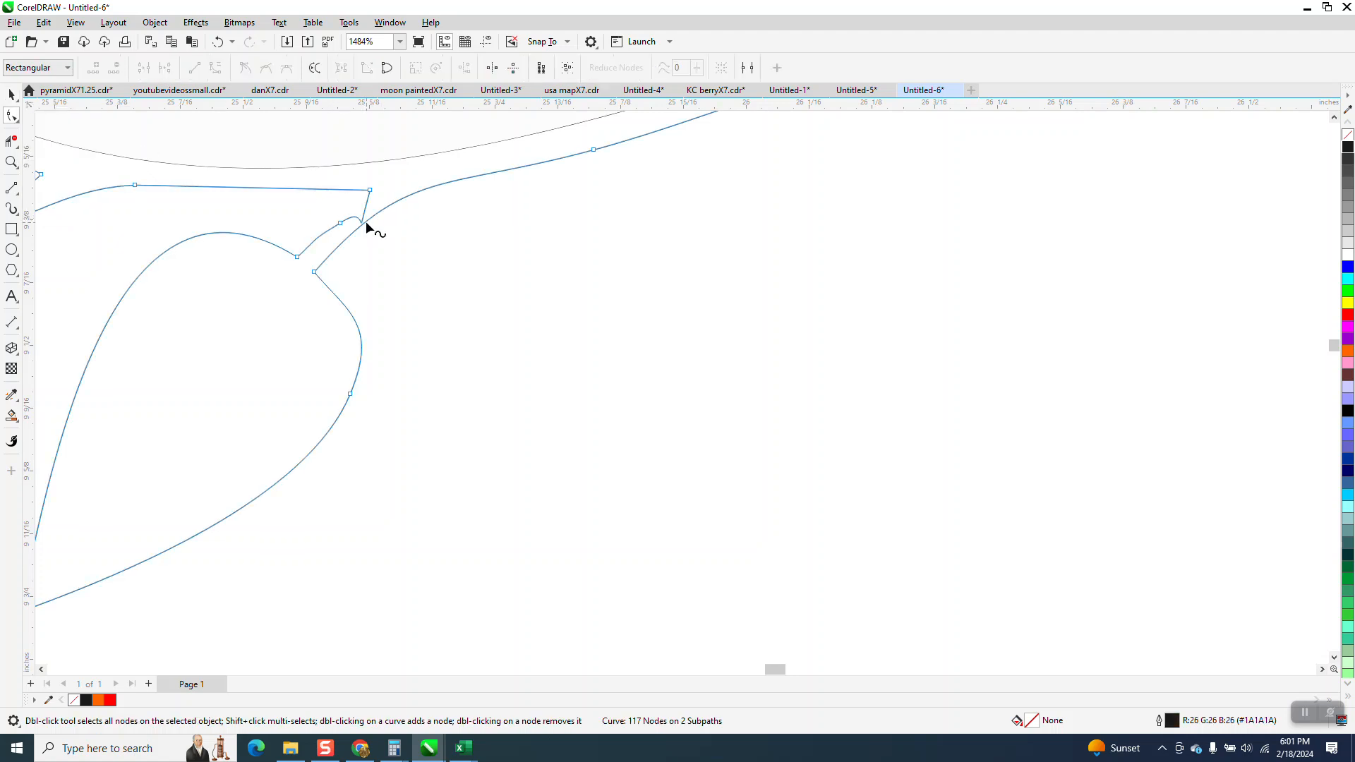
click(341, 222)
double_click(341, 223)
drag(356, 241, 320, 239)
Step: Delete the two grey slivers where the large lower left leaf meets its stem
scroll(473, 326, down, 1)
scroll(500, 336, down, 1)
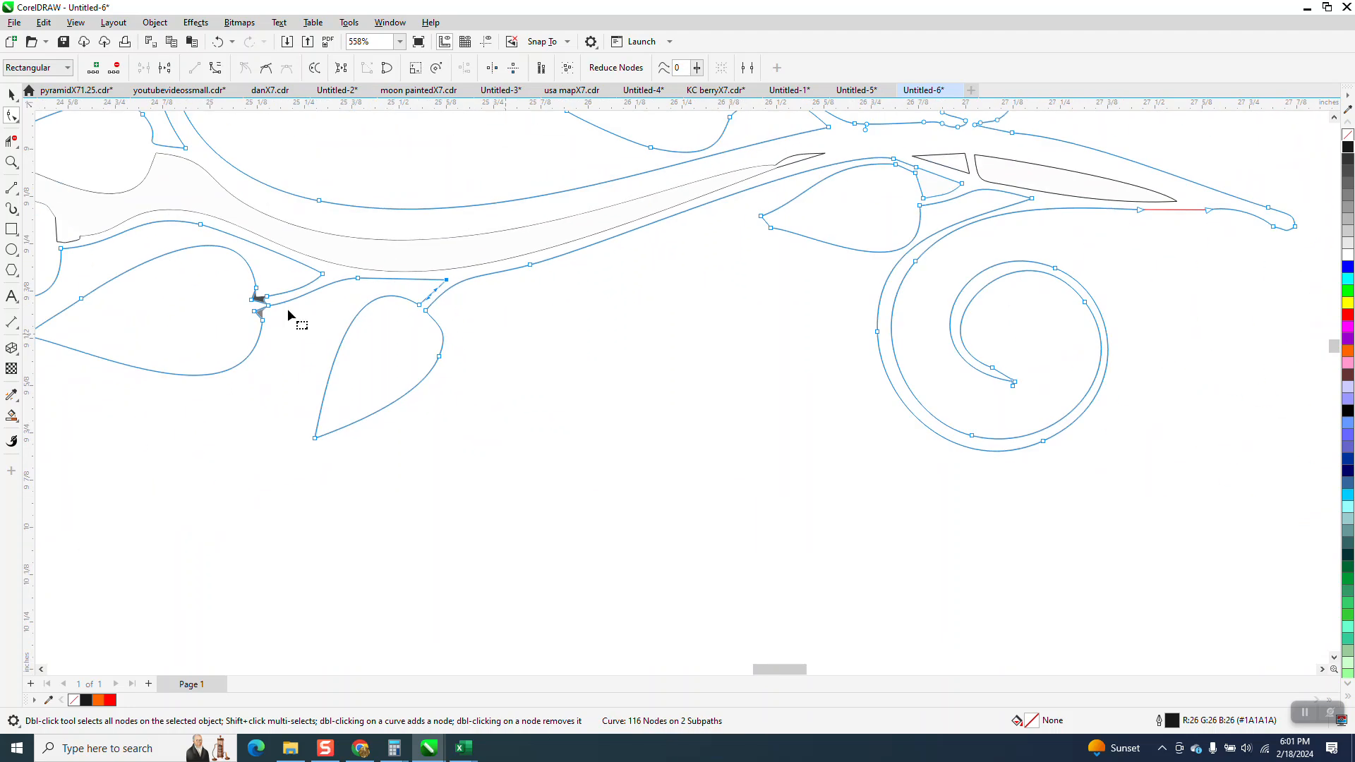
drag(218, 262, 364, 345)
click(11, 162)
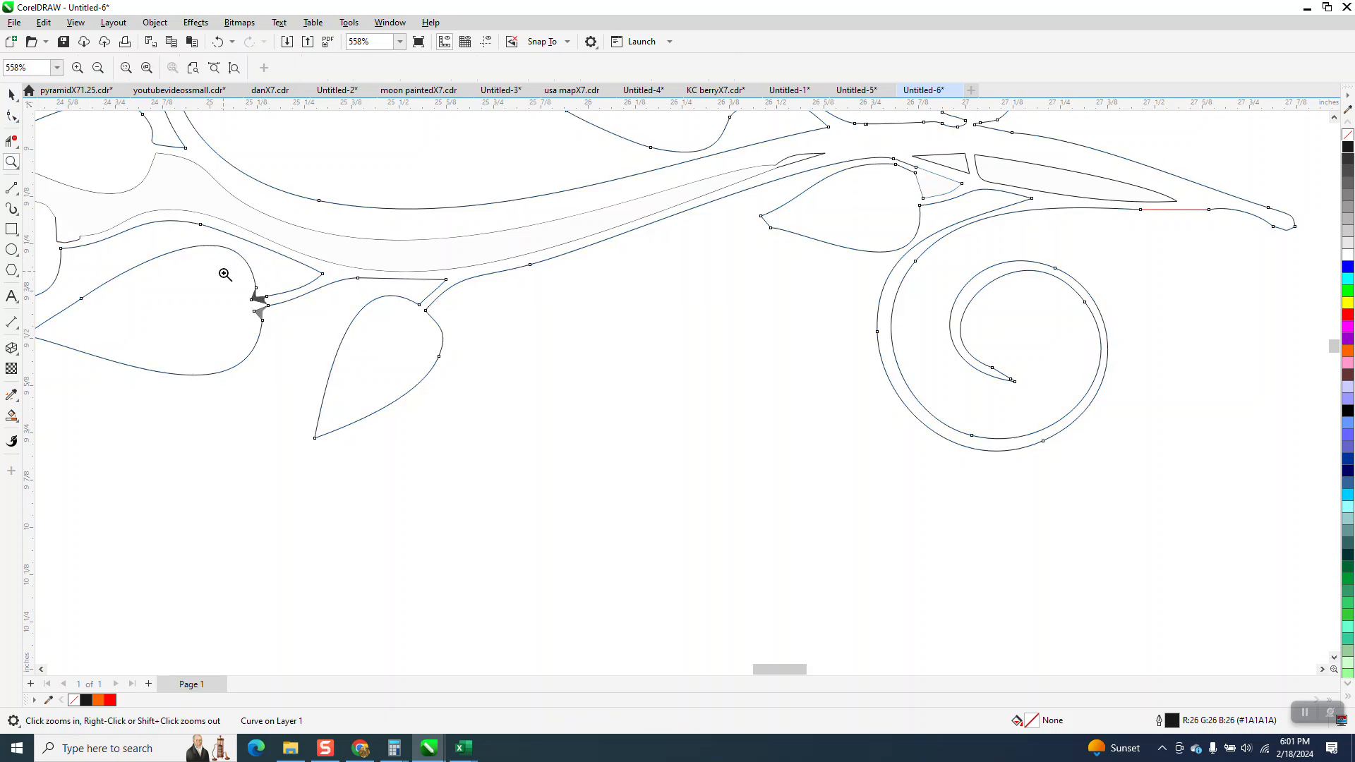
drag(224, 271, 326, 338)
click(11, 95)
click(512, 302)
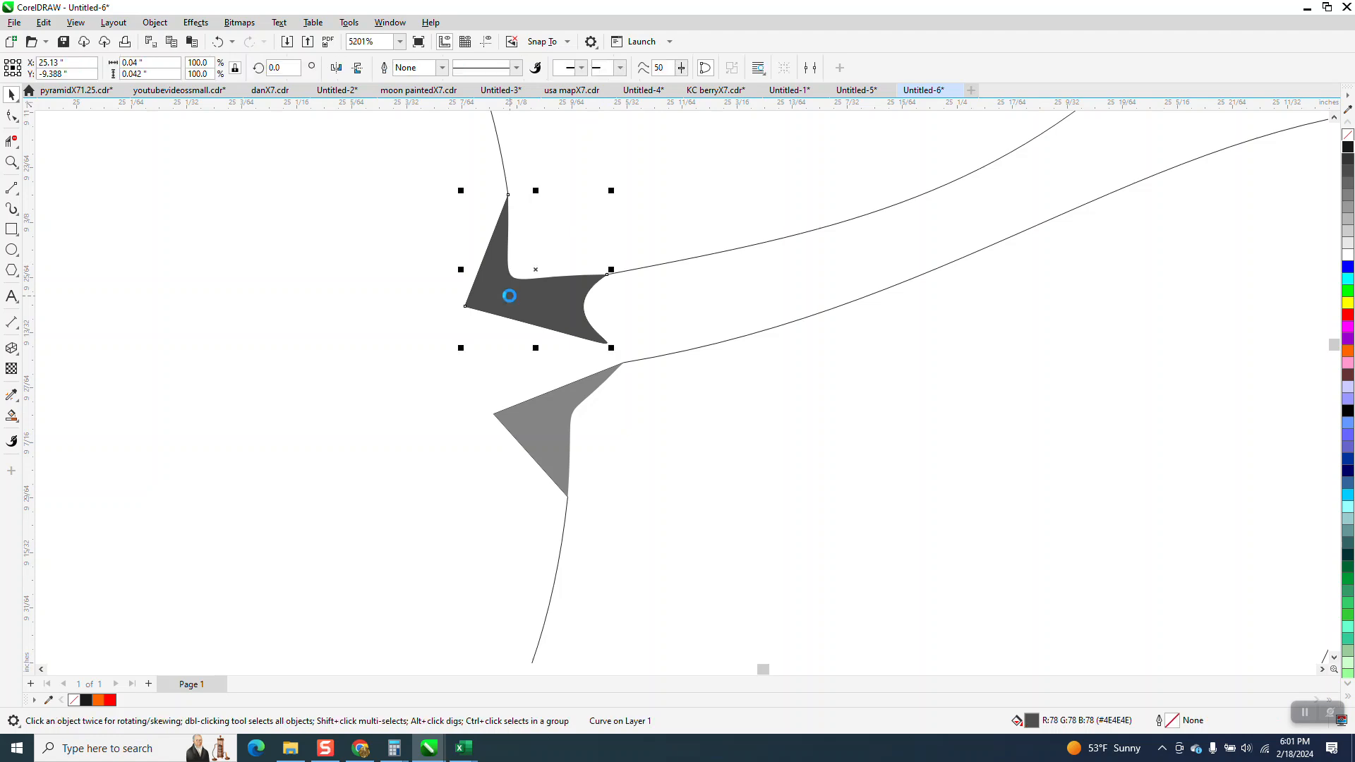
key(Delete)
click(549, 397)
key(Delete)
Step: Remove the extra nodes forming the notch where the large lower left leaf's upper edge meets its stem with the Shape tool
scroll(542, 381, down, 2)
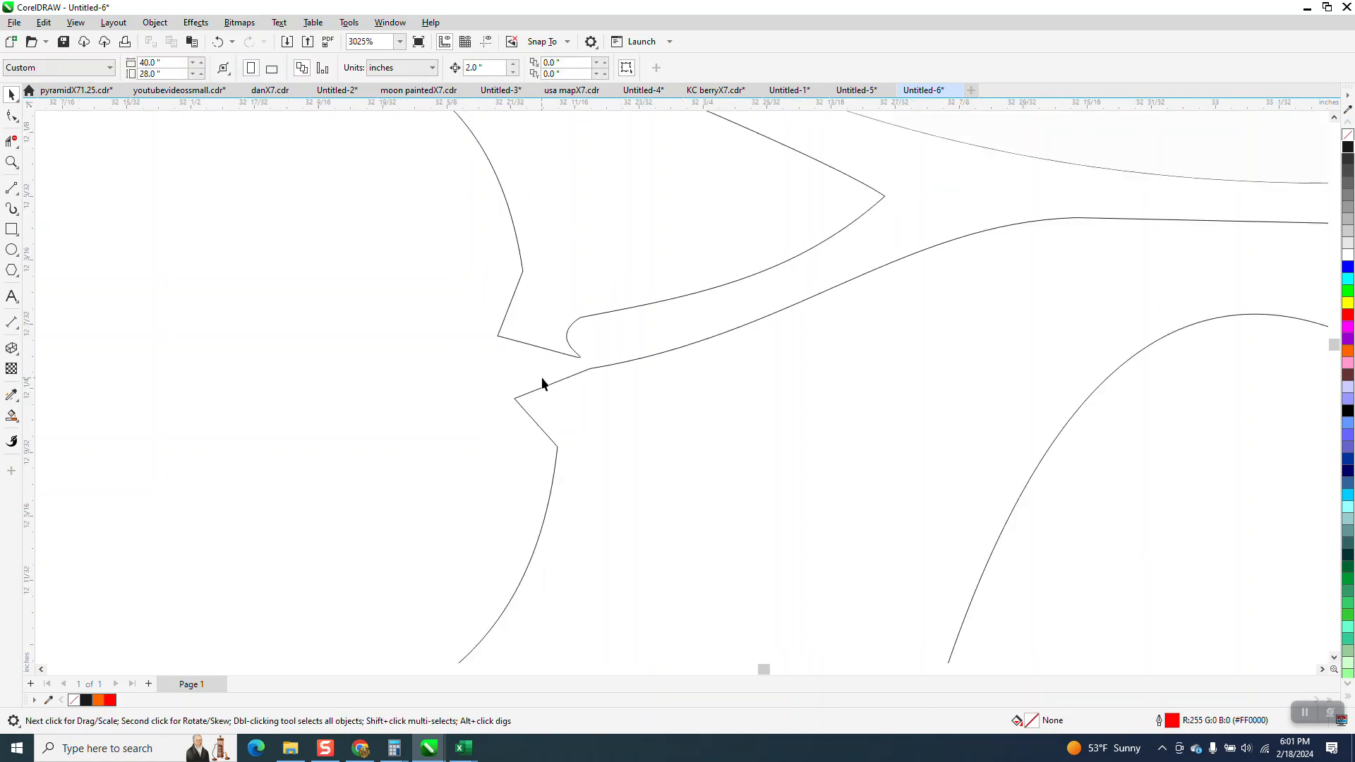
click(17, 122)
click(50, 112)
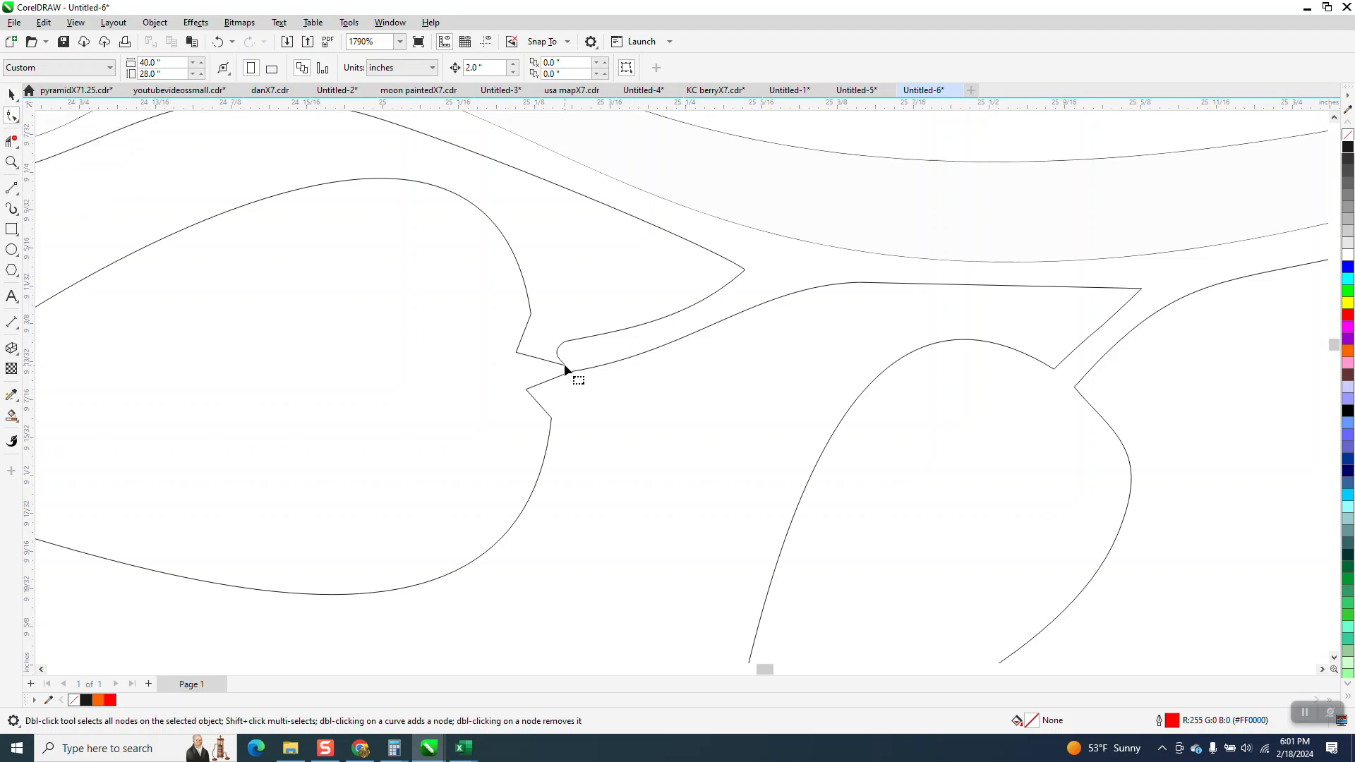
click(565, 370)
click(558, 359)
drag(526, 357, 532, 327)
click(564, 421)
Step: Delete the grey sliver beside the leftmost leaf's tip at the far end of the vine
scroll(565, 424, down, 5)
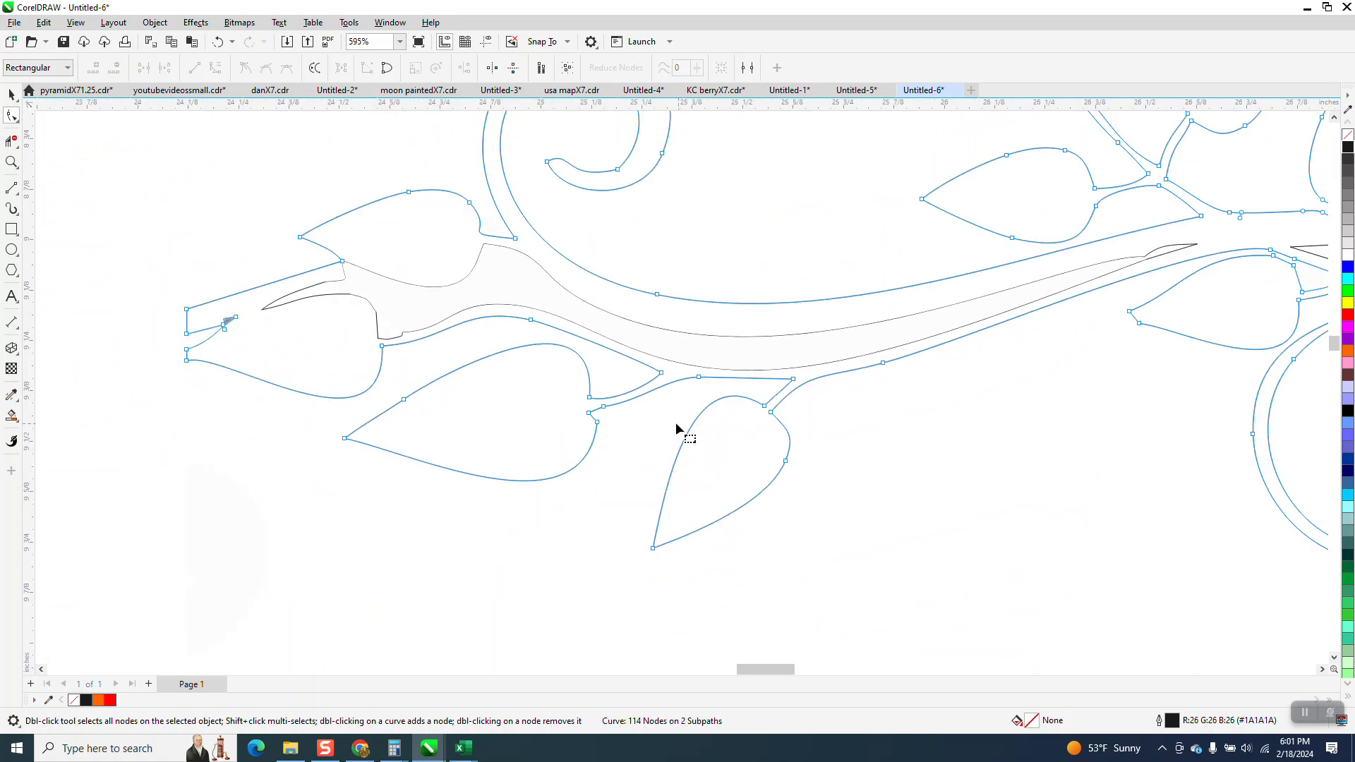
click(11, 162)
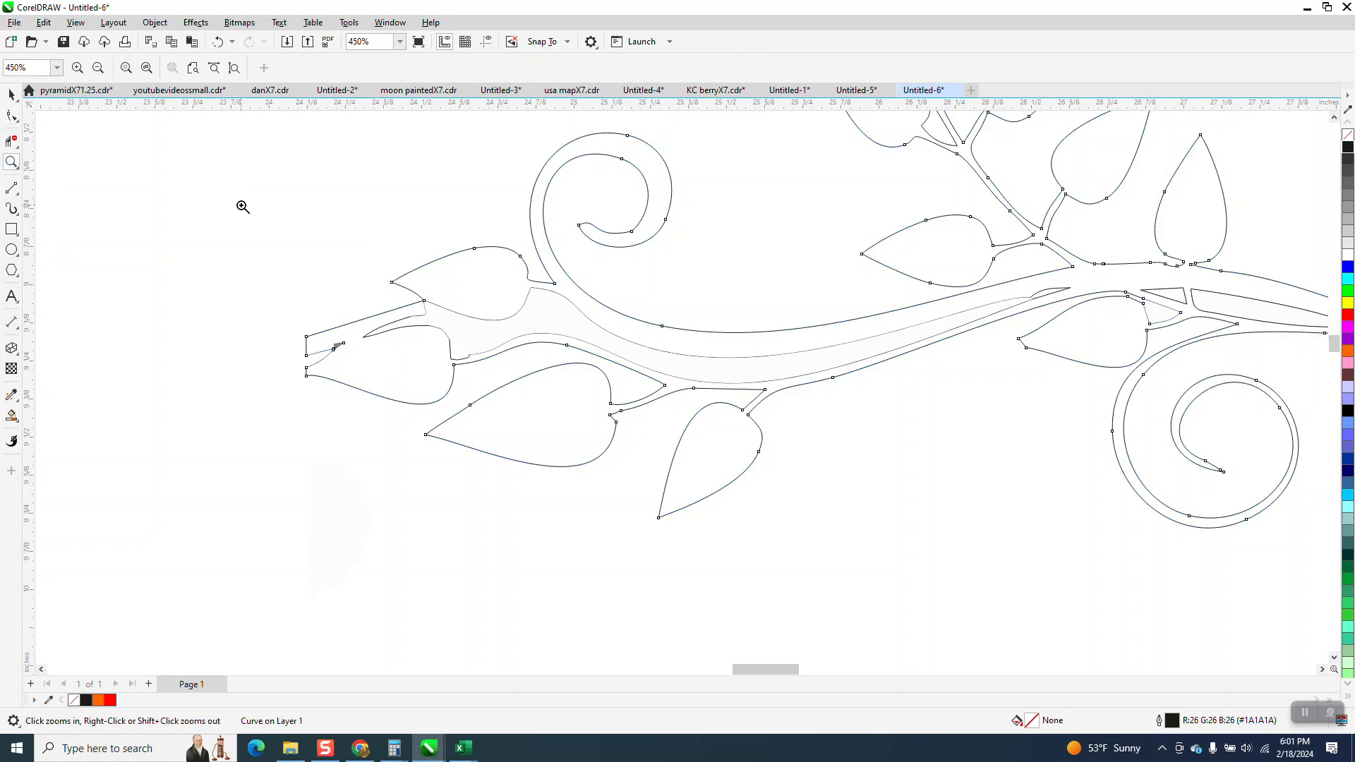
click(846, 494)
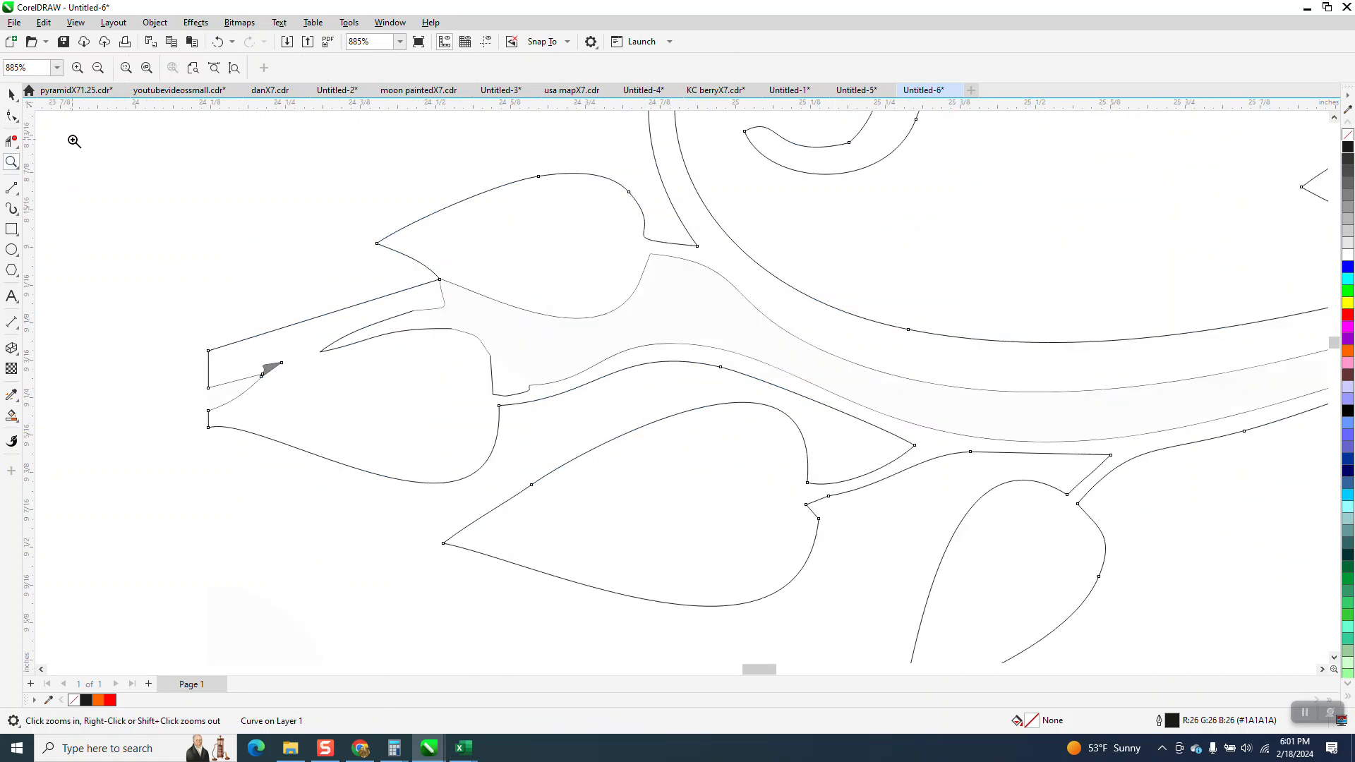
click(12, 93)
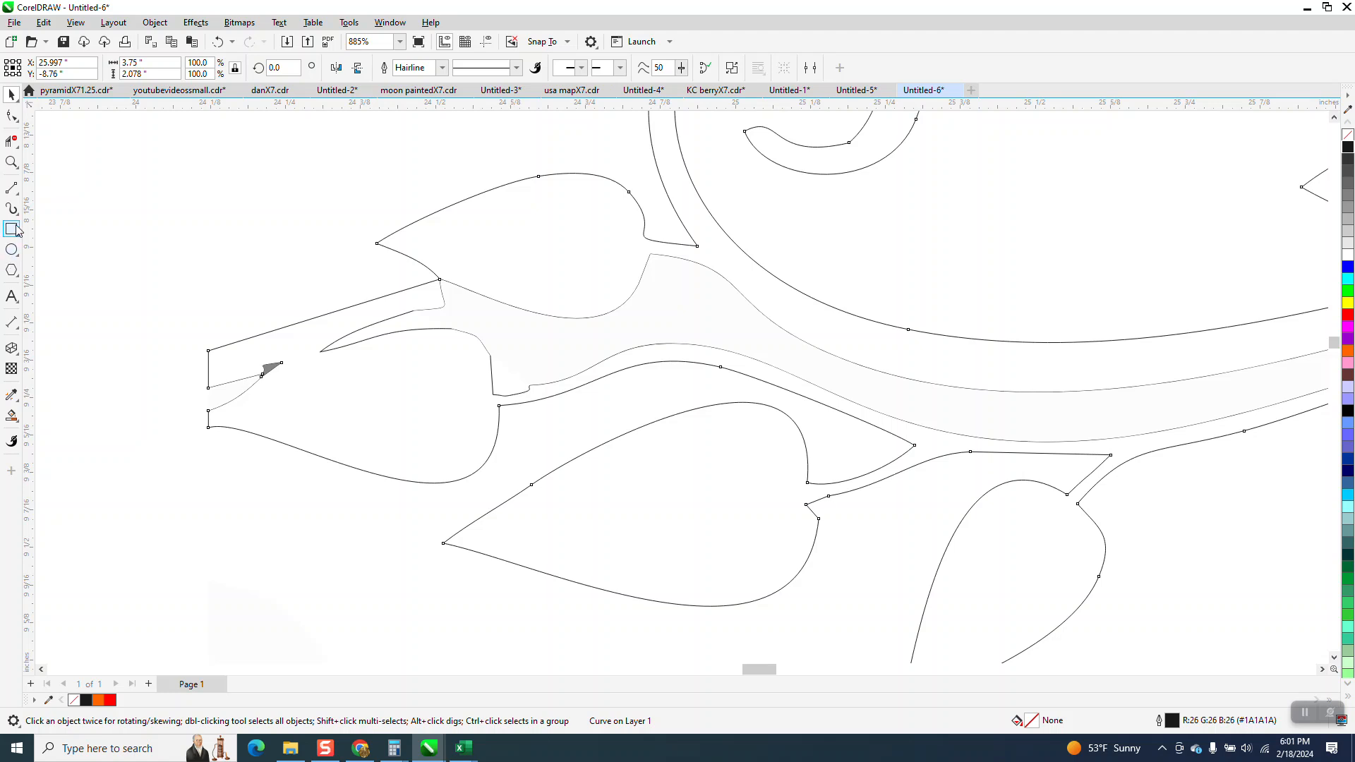
click(18, 199)
click(53, 202)
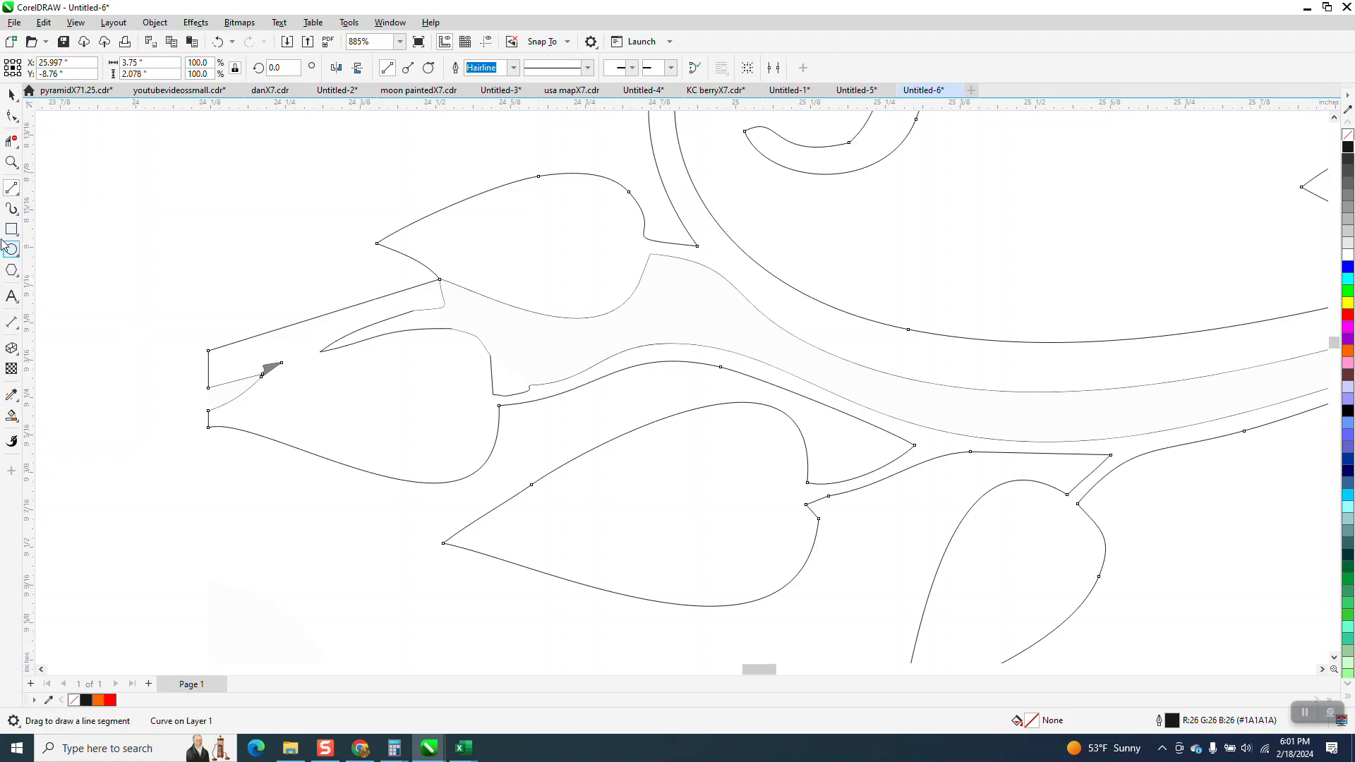
click(11, 161)
drag(237, 429, 386, 300)
click(12, 116)
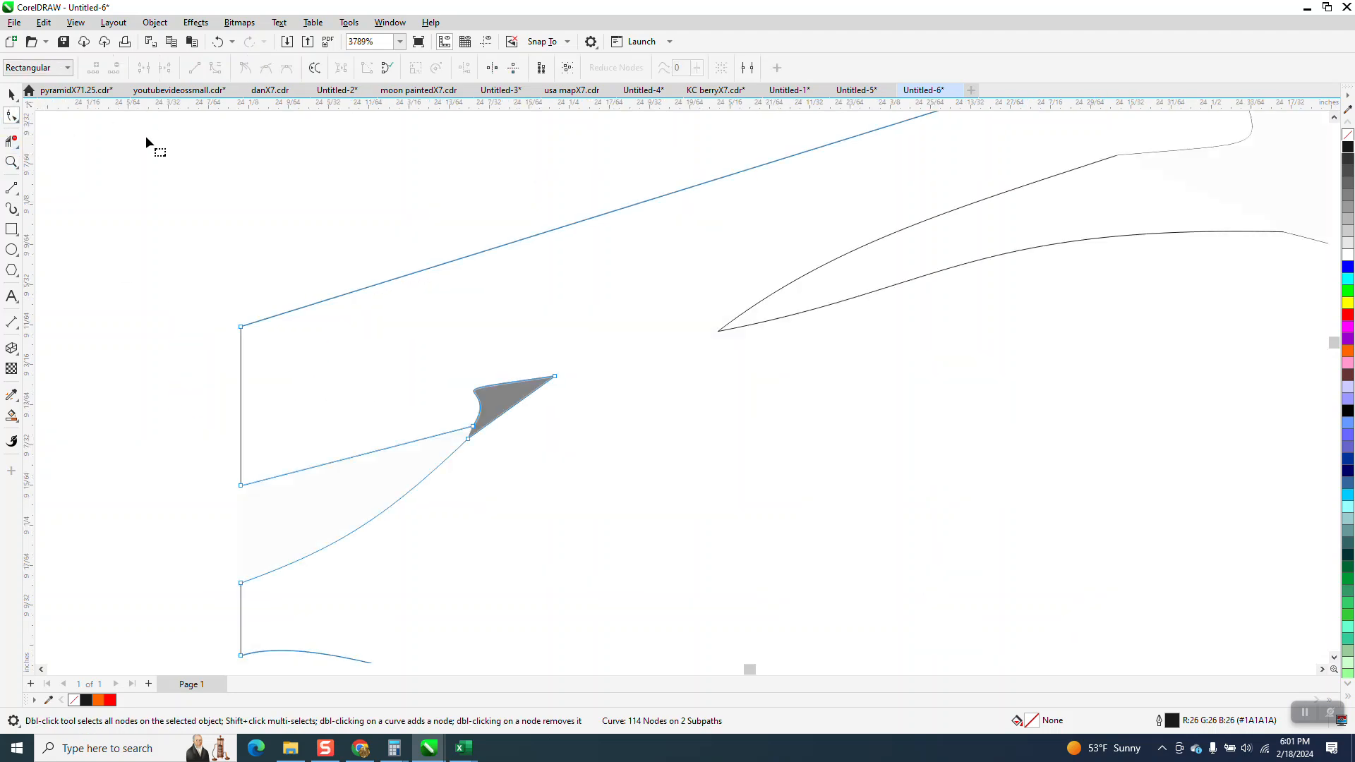
click(12, 95)
click(522, 387)
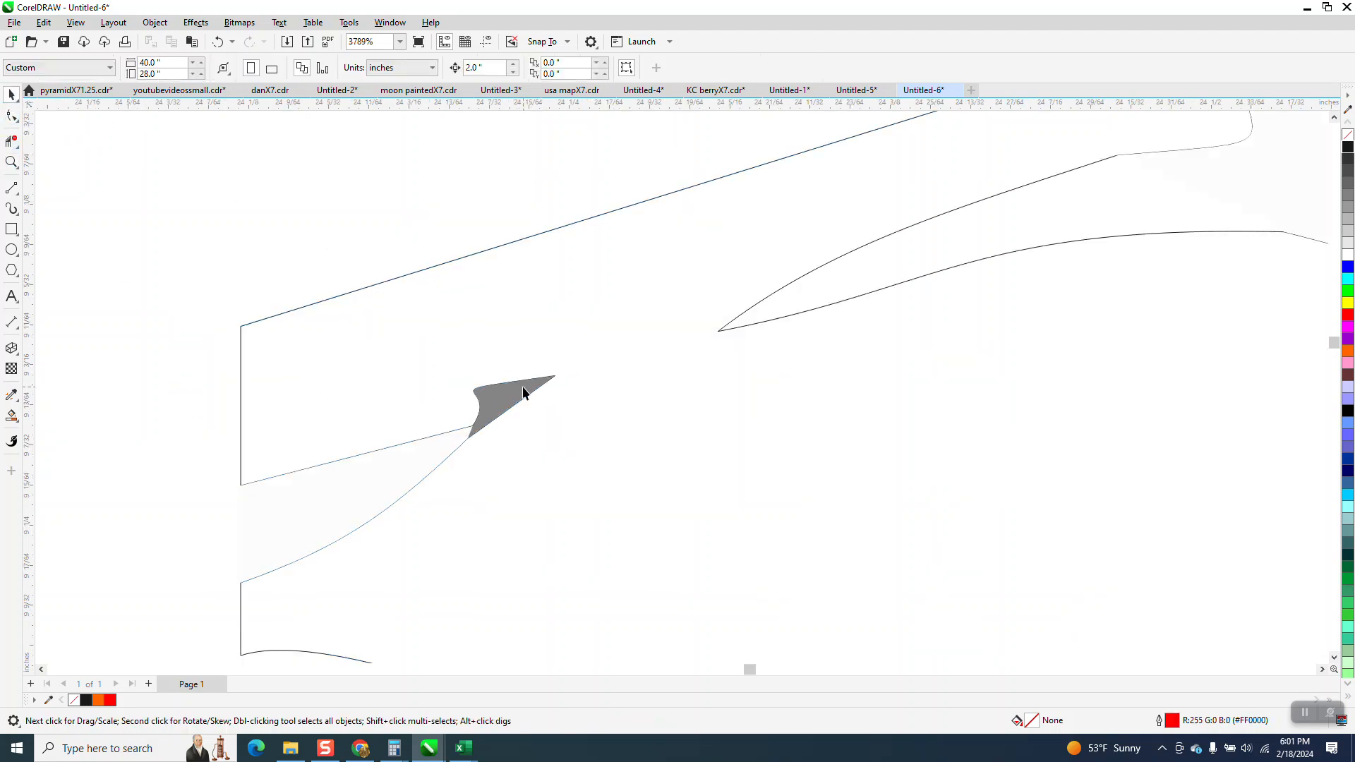
key(Delete)
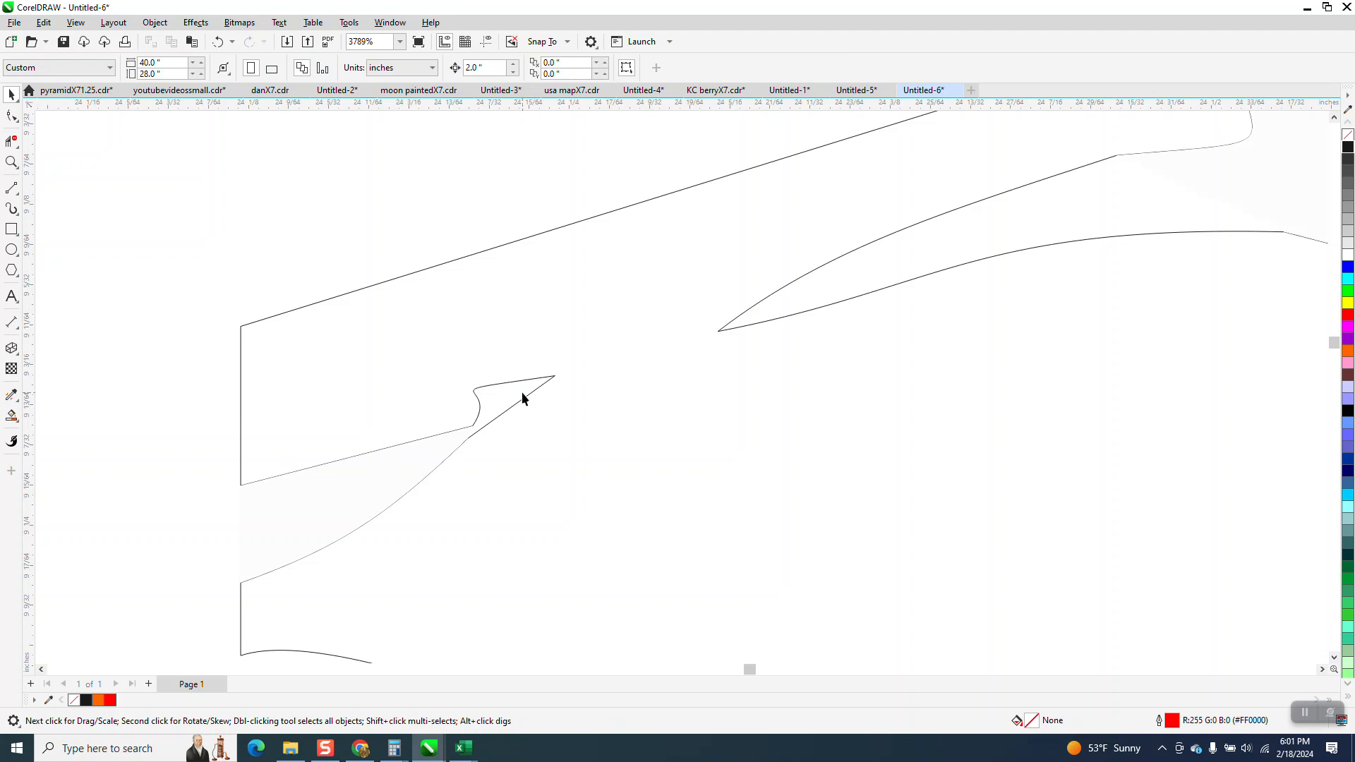
Step: Draw a two-point line bridging the gap in the leftmost leaf's upper edge, from the pointed line end to the stub near its tip
click(20, 194)
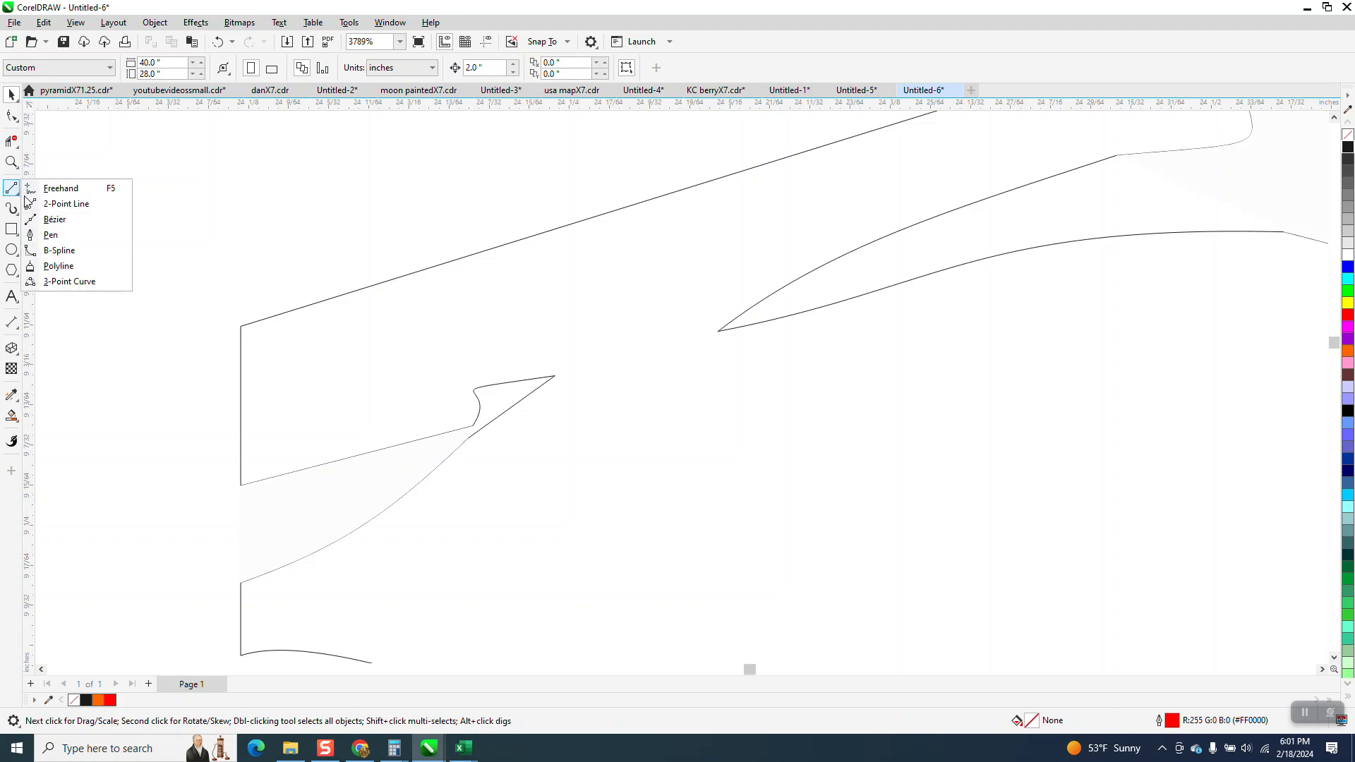
click(71, 203)
drag(723, 329, 467, 427)
Step: Remove the leftover stub and the surplus lines around and above the leftmost leaf with Virtual Segment Delete
click(8, 141)
drag(282, 247, 332, 365)
click(493, 387)
click(487, 420)
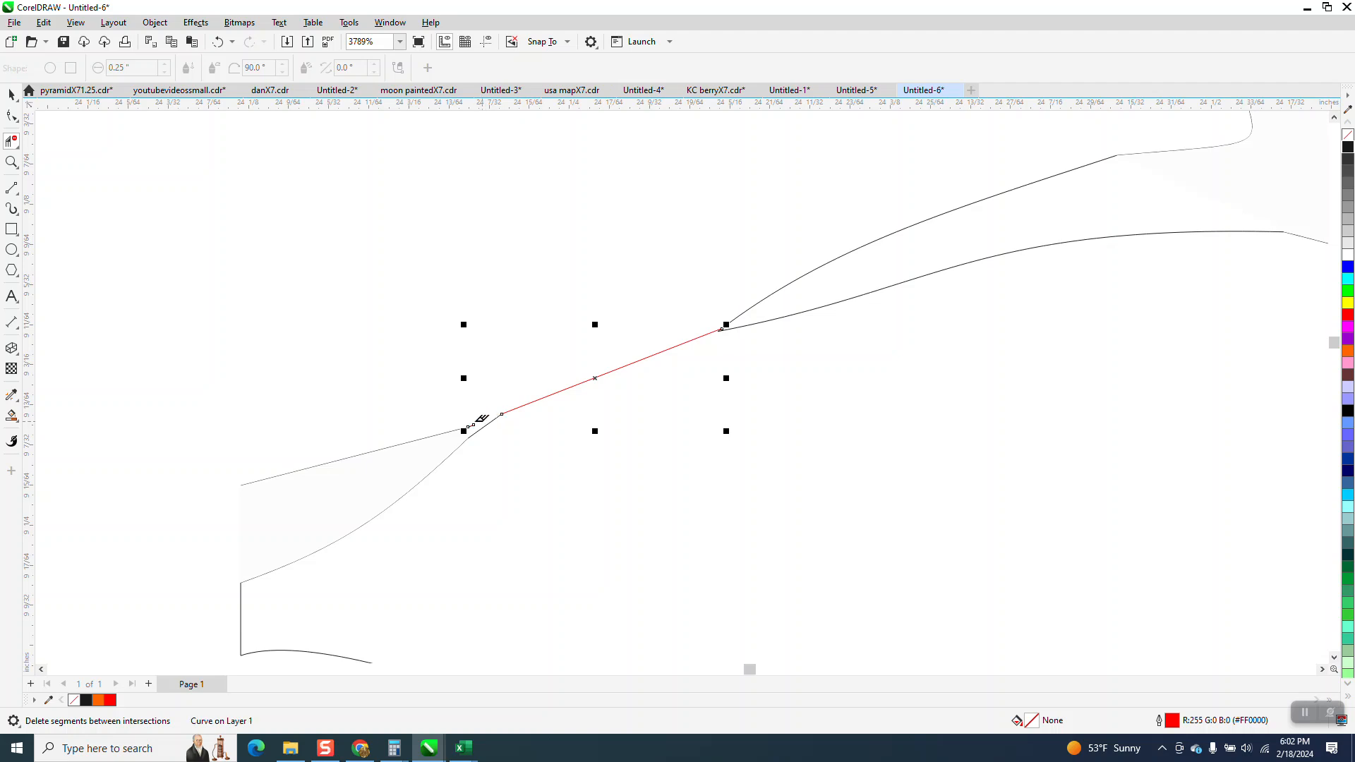
click(436, 436)
click(471, 424)
scroll(368, 302, down, 3)
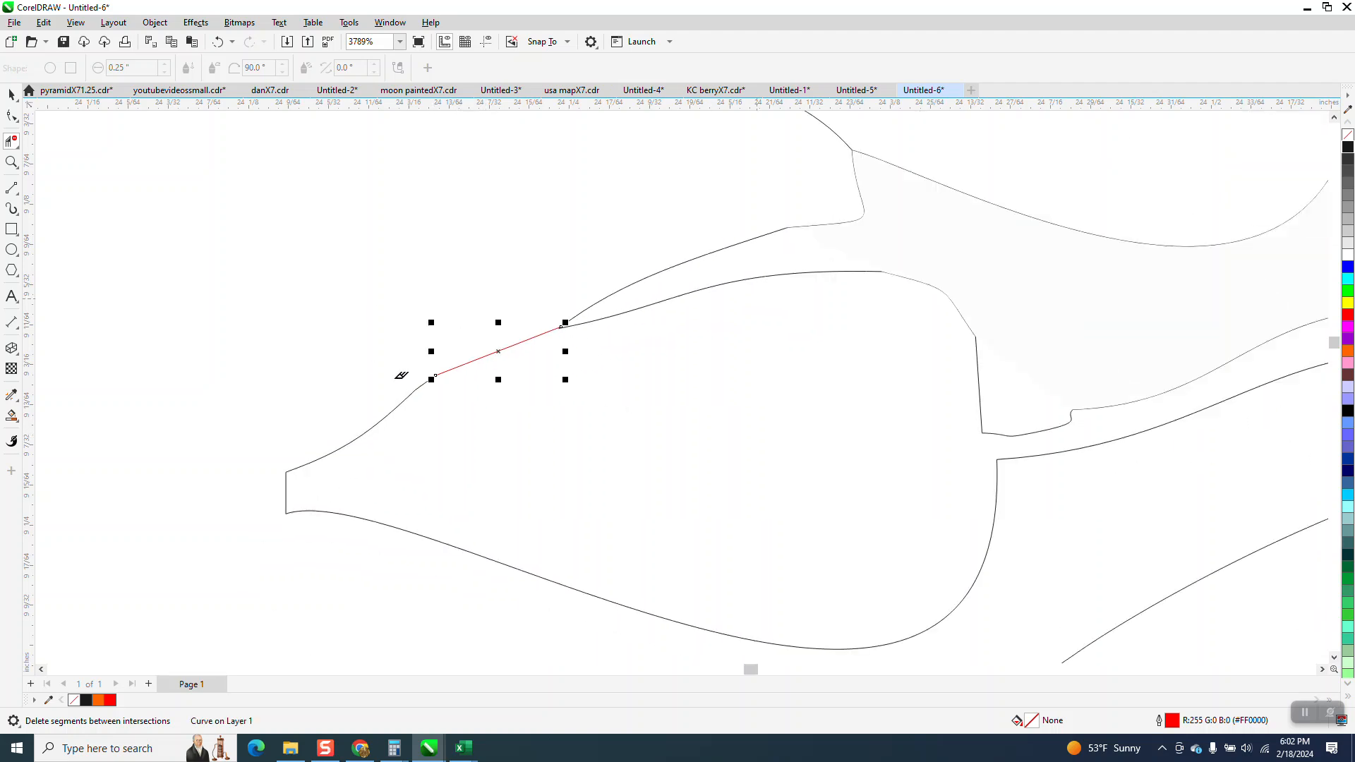
scroll(638, 318, down, 1)
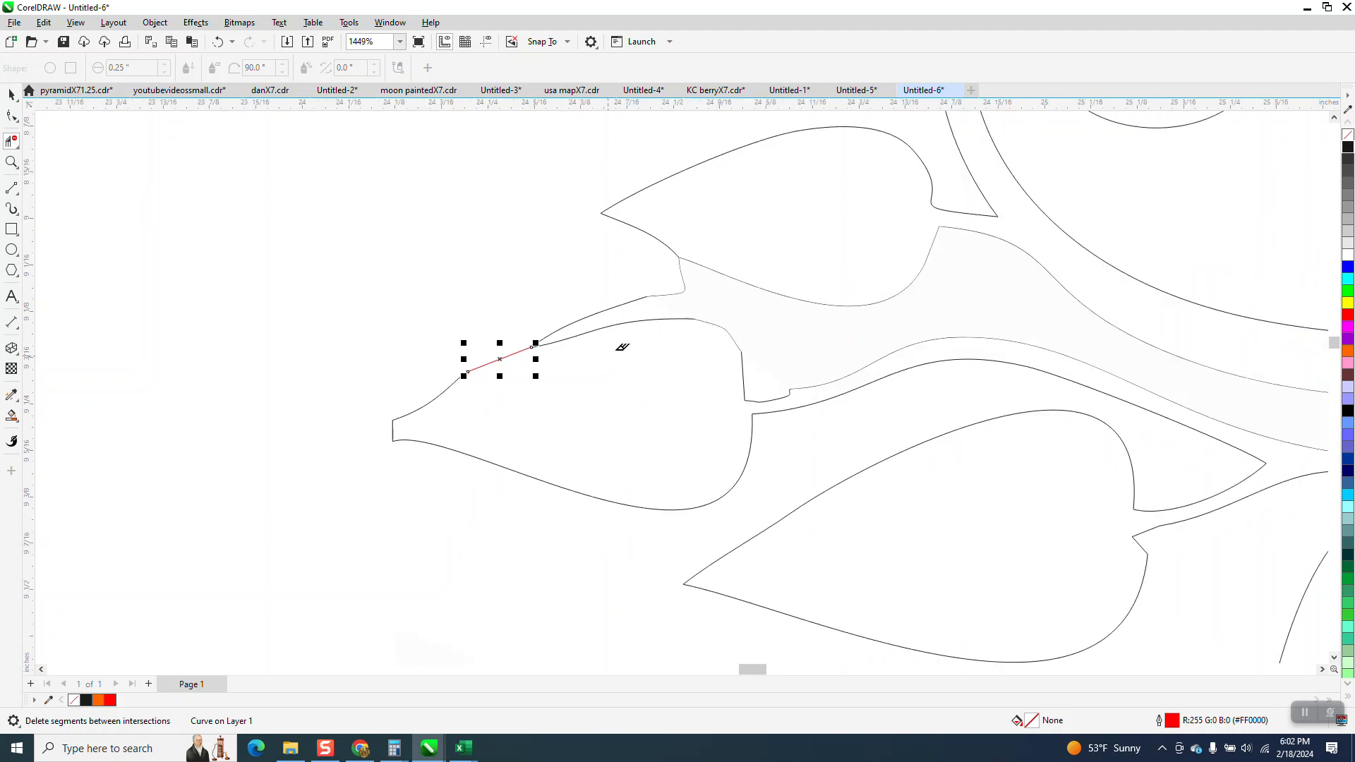
scroll(716, 323, down, 1)
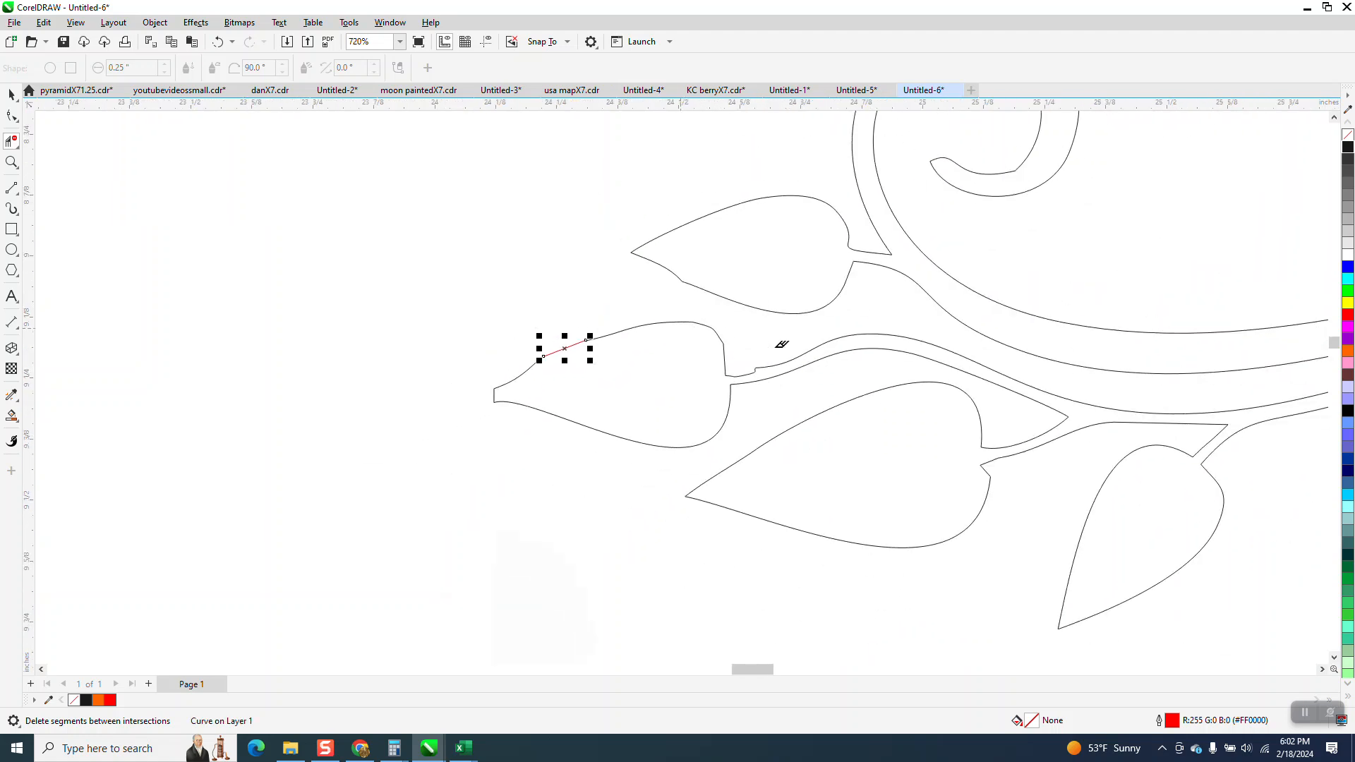
scroll(580, 368, down, 1)
scroll(240, 261, down, 4)
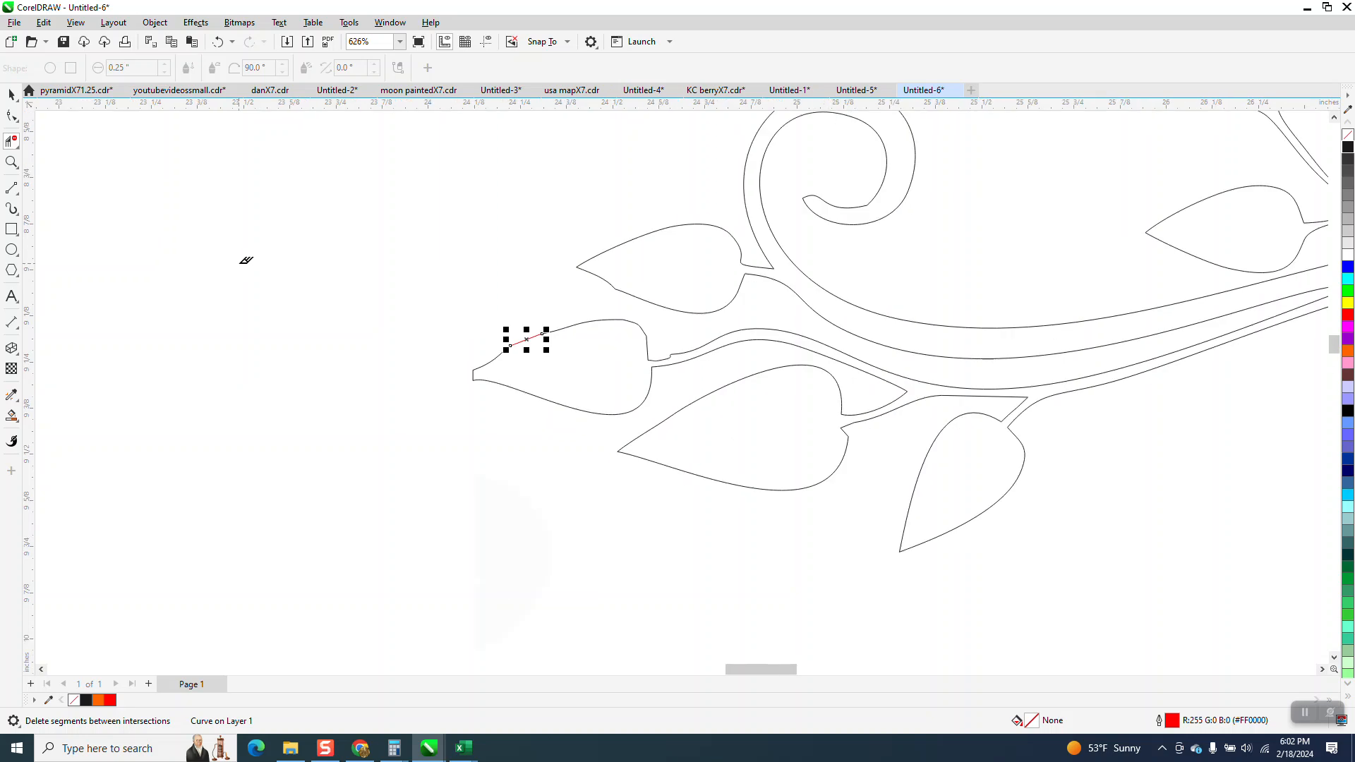
Step: Set the nudge distance to 5 inches and create a filled copy of the enclosed vine shape with Smart Fill
click(11, 94)
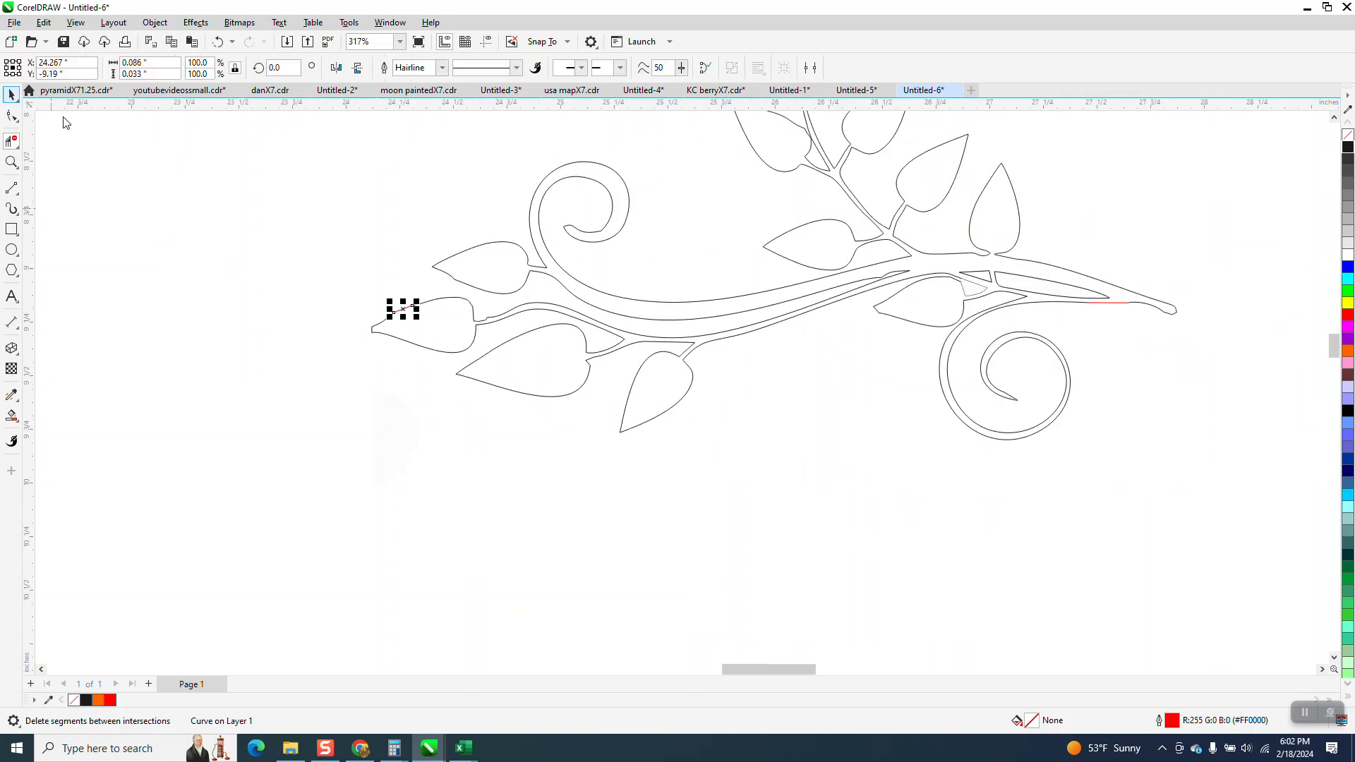
click(125, 139)
scroll(479, 216, down, 1)
scroll(486, 226, down, 1)
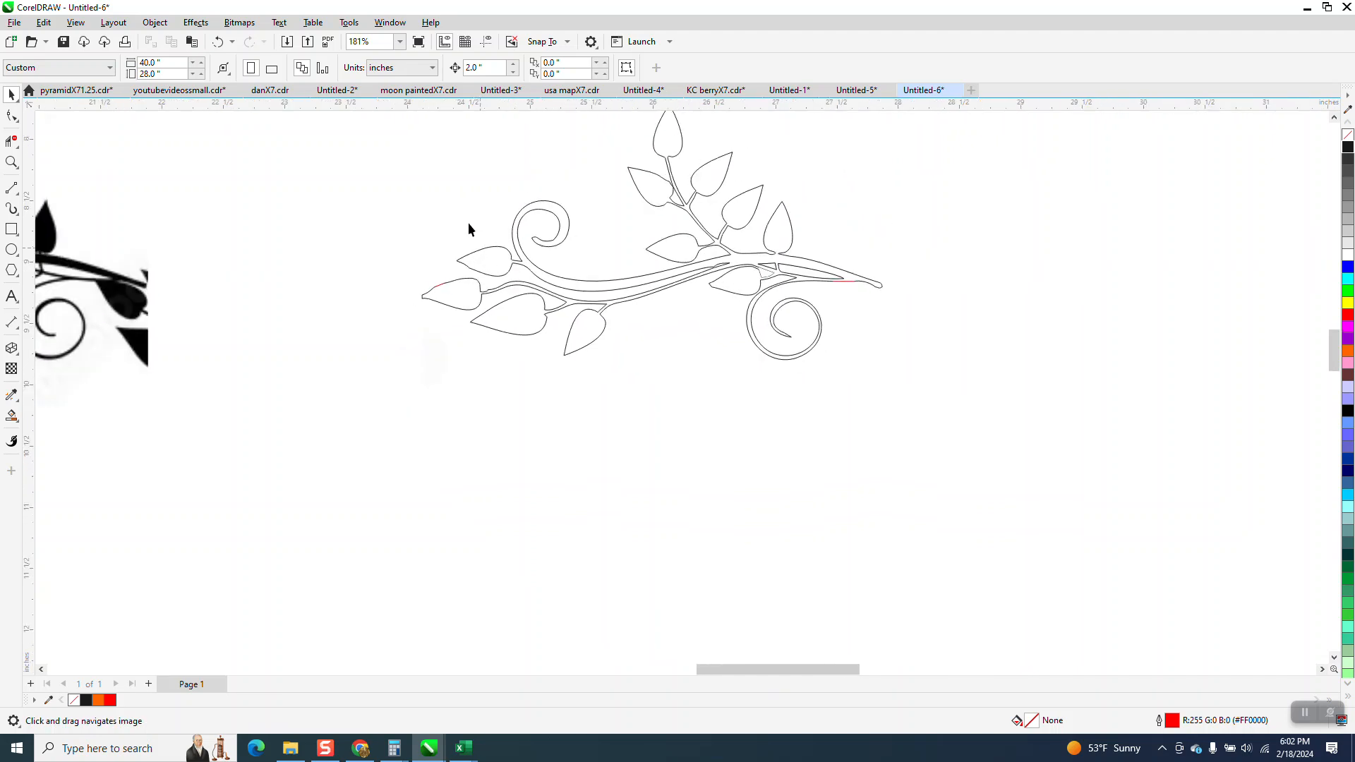
drag(667, 285, 867, 371)
click(297, 172)
click(484, 67)
text(5)
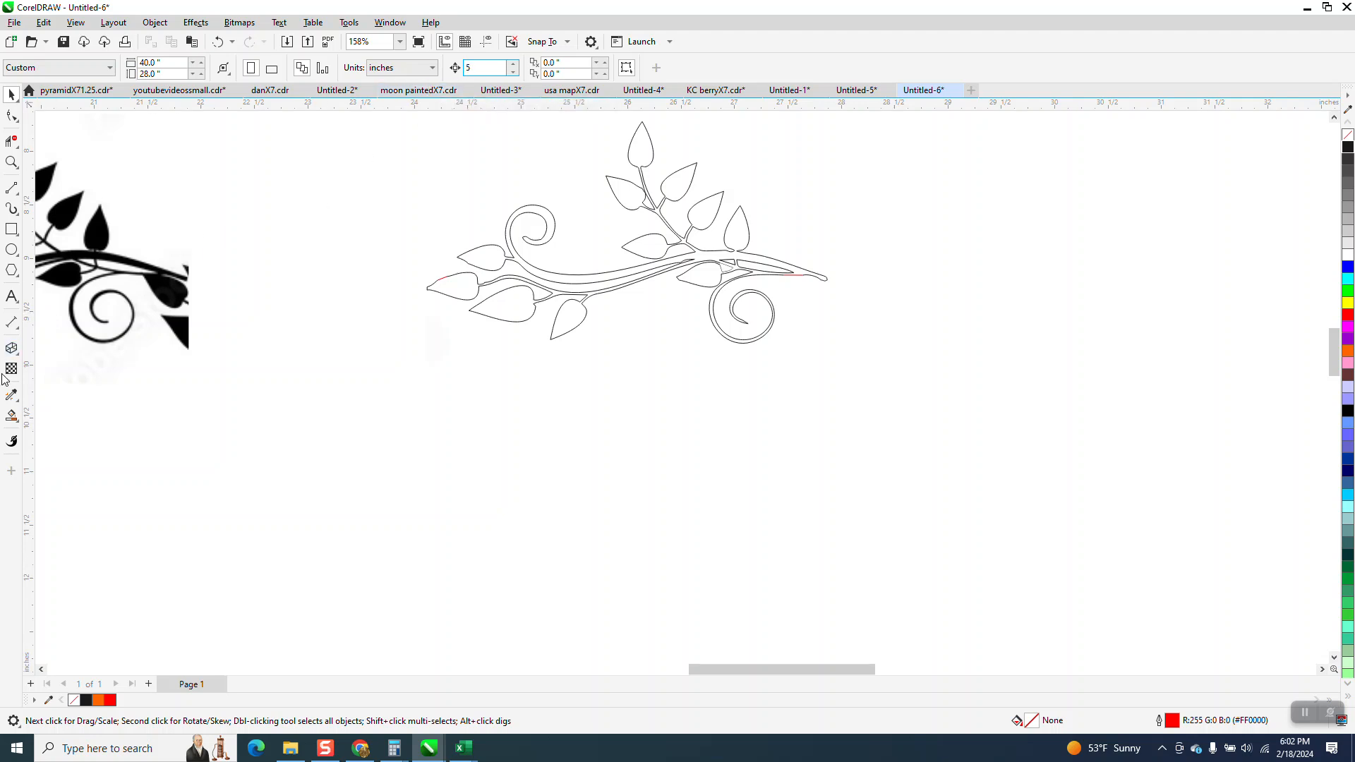
click(11, 416)
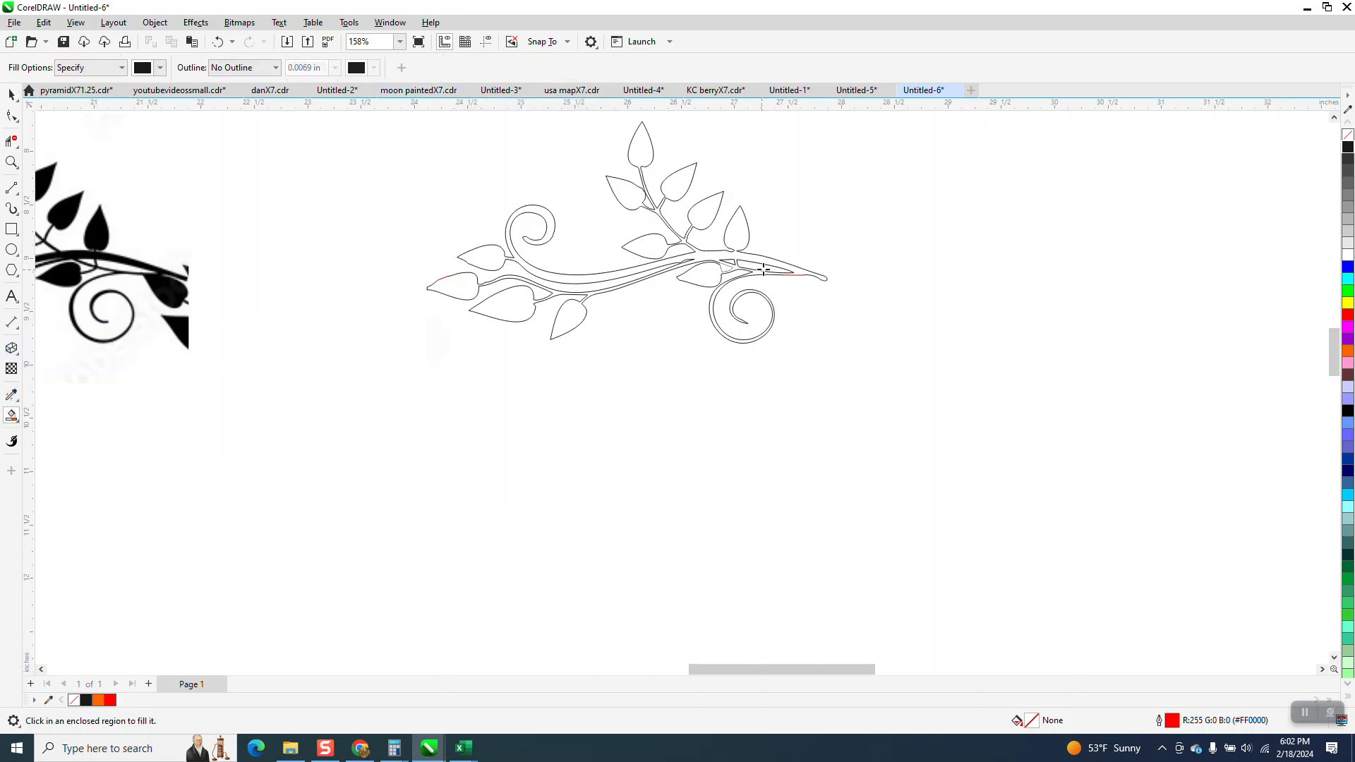
click(728, 256)
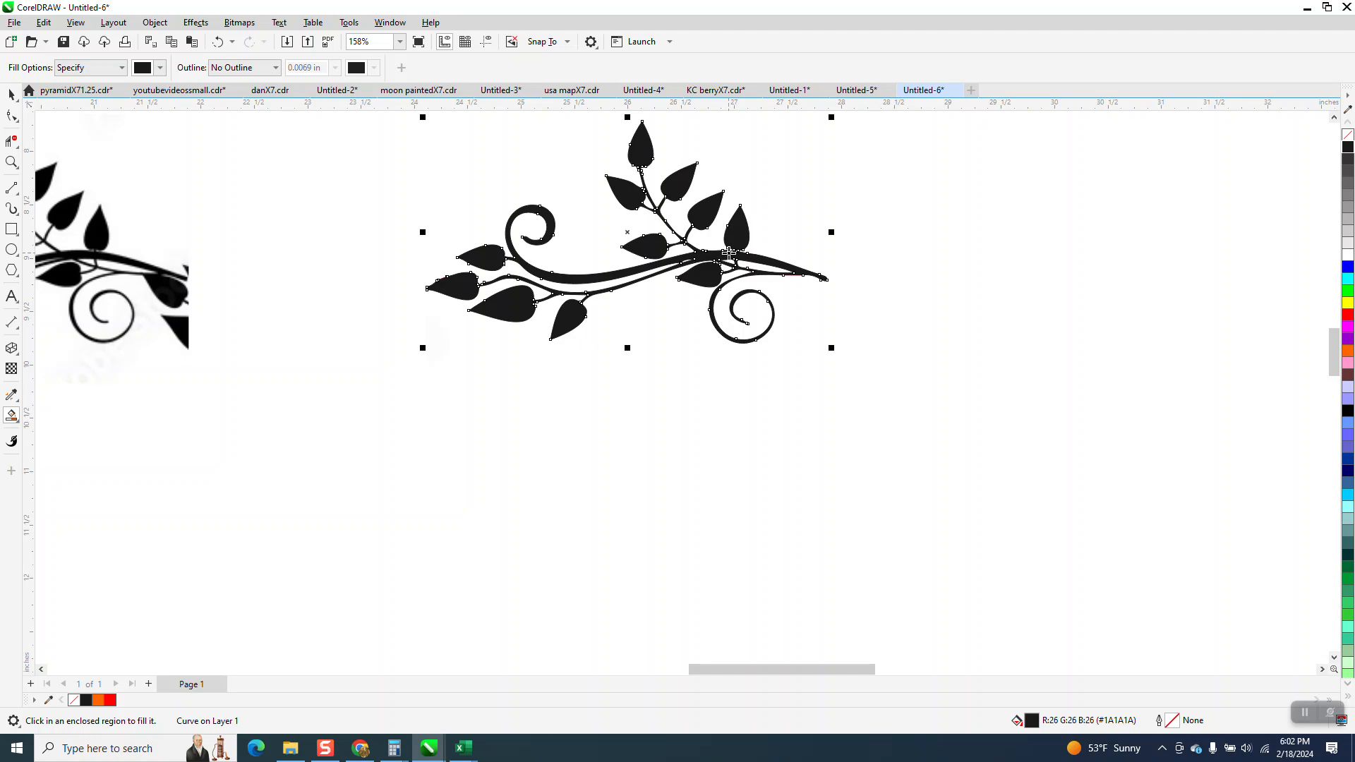
Step: Nudge the filled vine copy 5 inches to the right and change it to no fill with a red outline
key(Right)
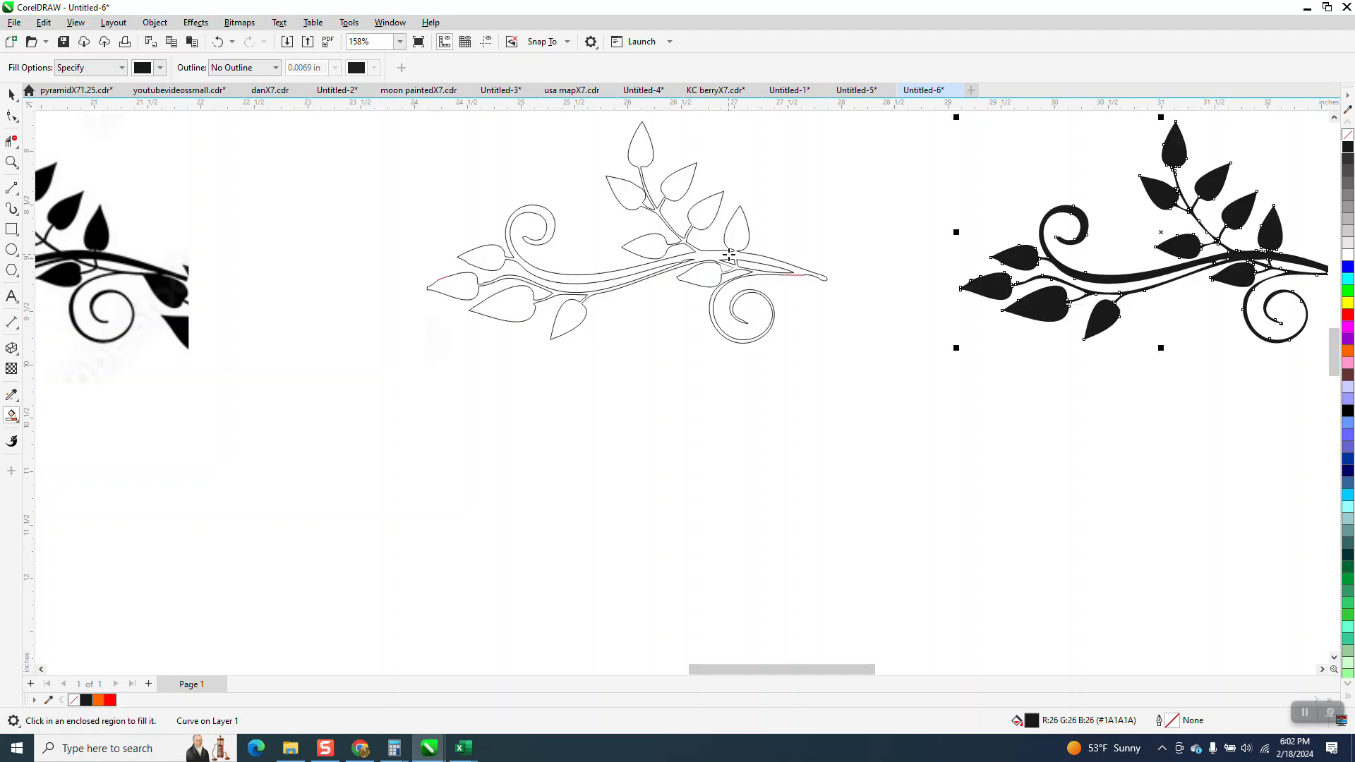
click(1349, 137)
right_click(1349, 315)
Step: Delete the original black vine outline and nudge the red vine 5 inches left into its place
scroll(641, 266, down, 2)
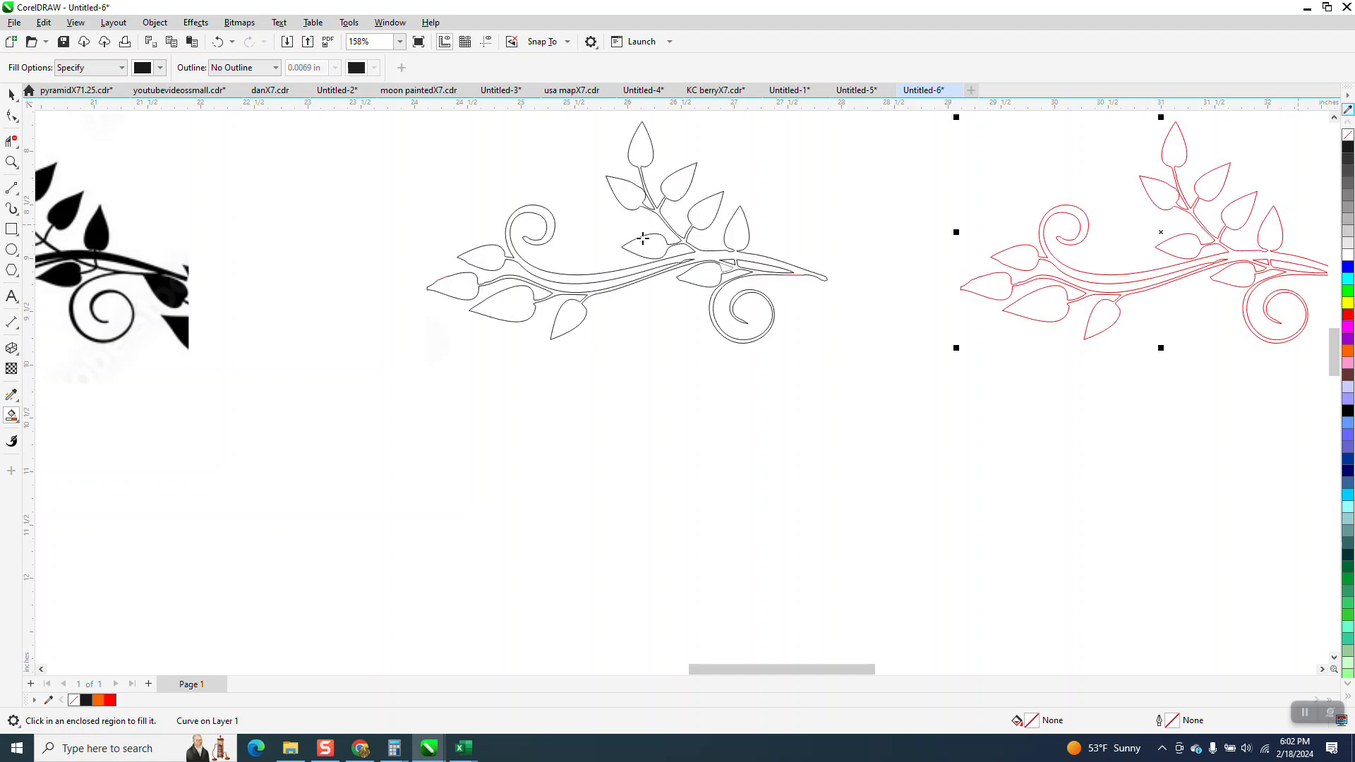
click(10, 95)
drag(488, 174, 734, 320)
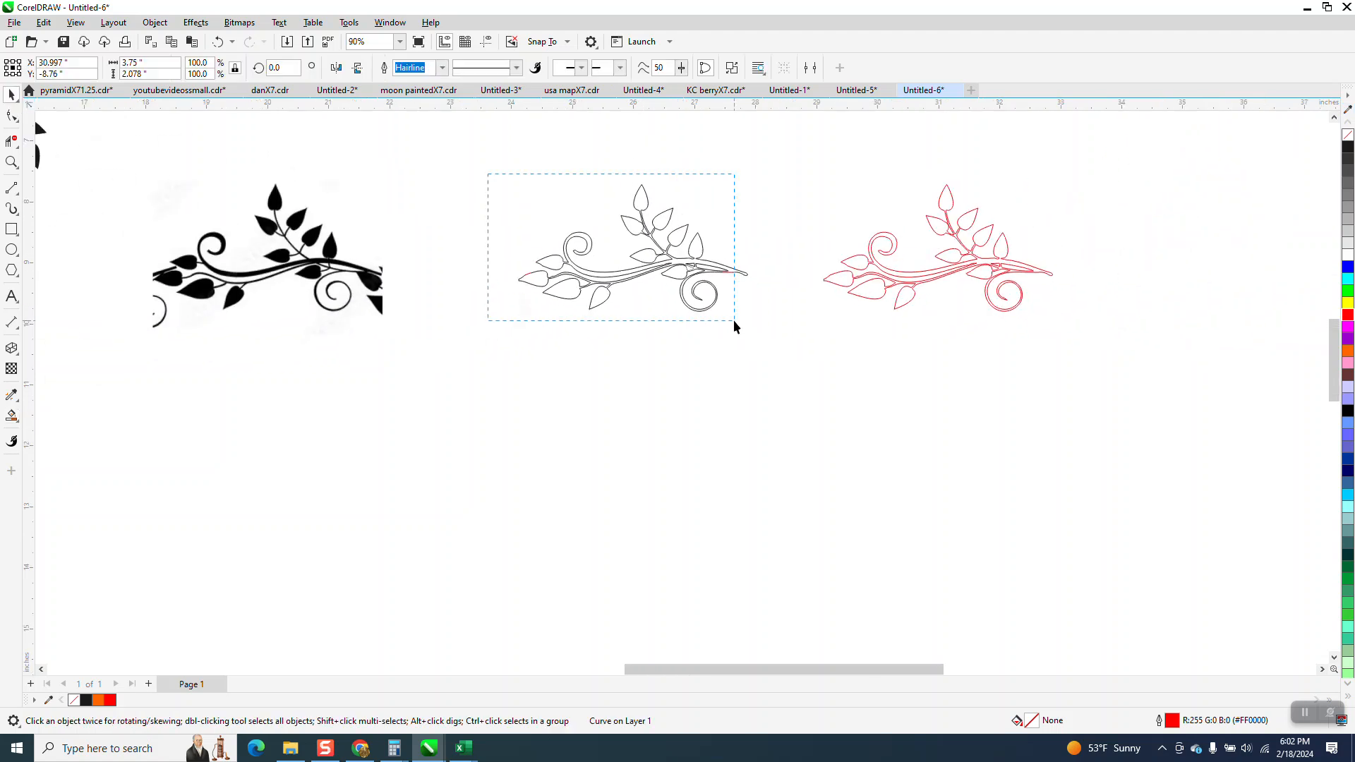
drag(773, 360, 773, 360)
key(Delete)
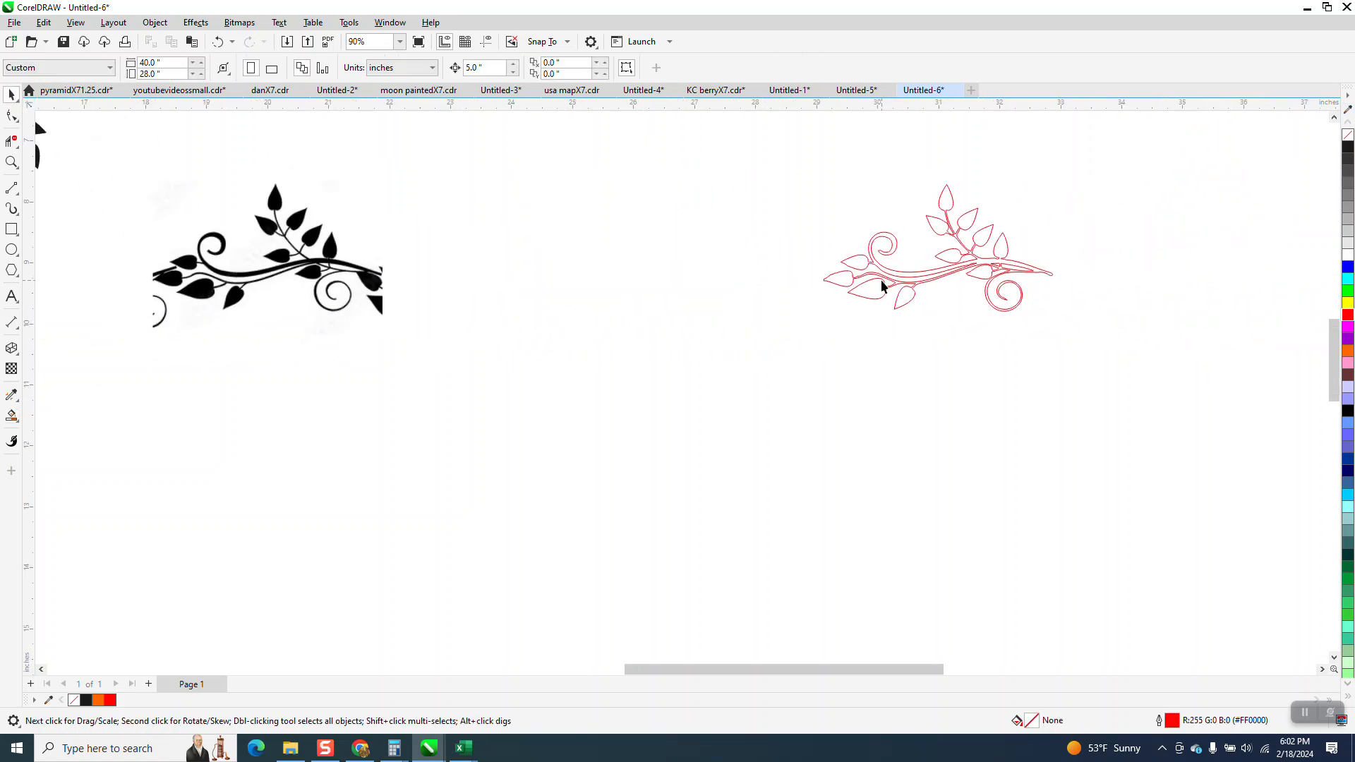
click(887, 284)
key(Left)
Step: Smooth the jagged stem joints and edges of the three leftmost leaves with the Smooth tool at a 0.1-inch nib size
click(11, 162)
drag(503, 265, 637, 323)
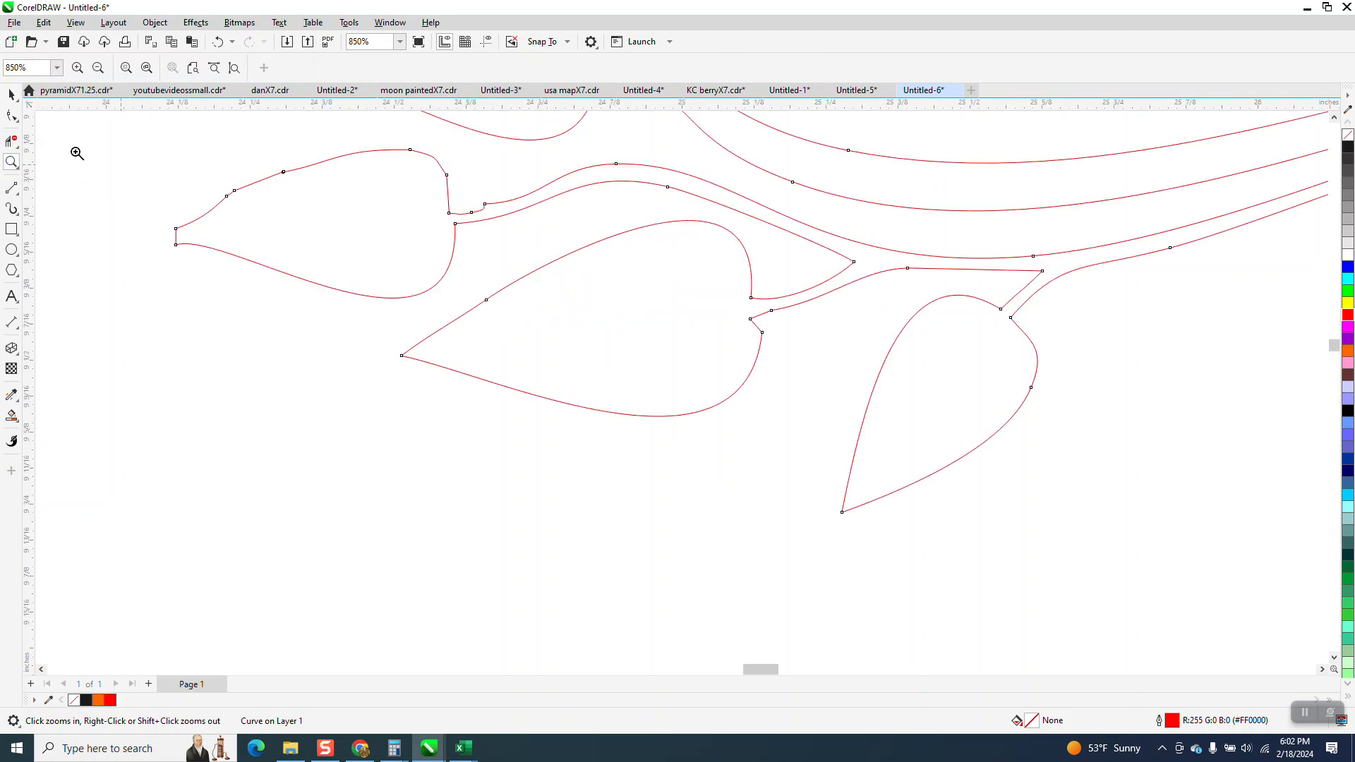
click(18, 127)
click(56, 135)
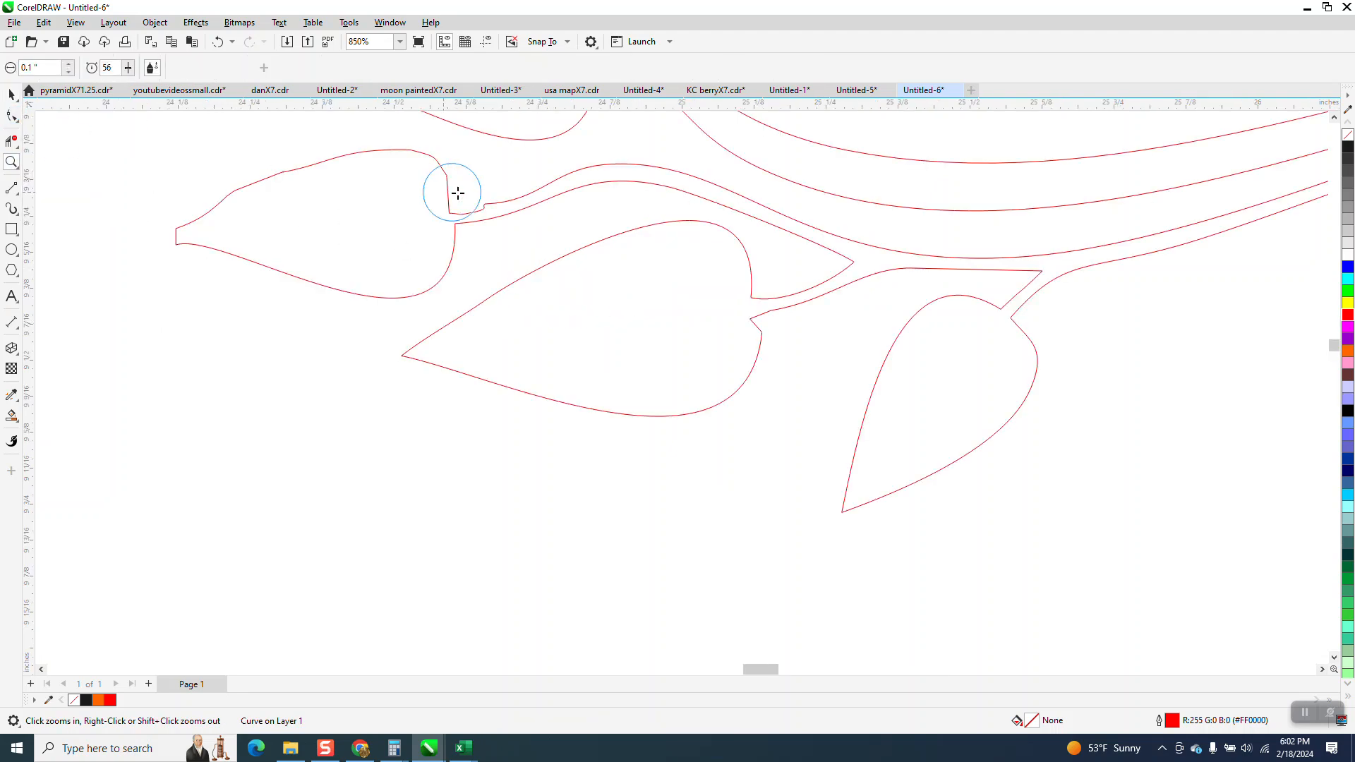
drag(486, 203, 472, 211)
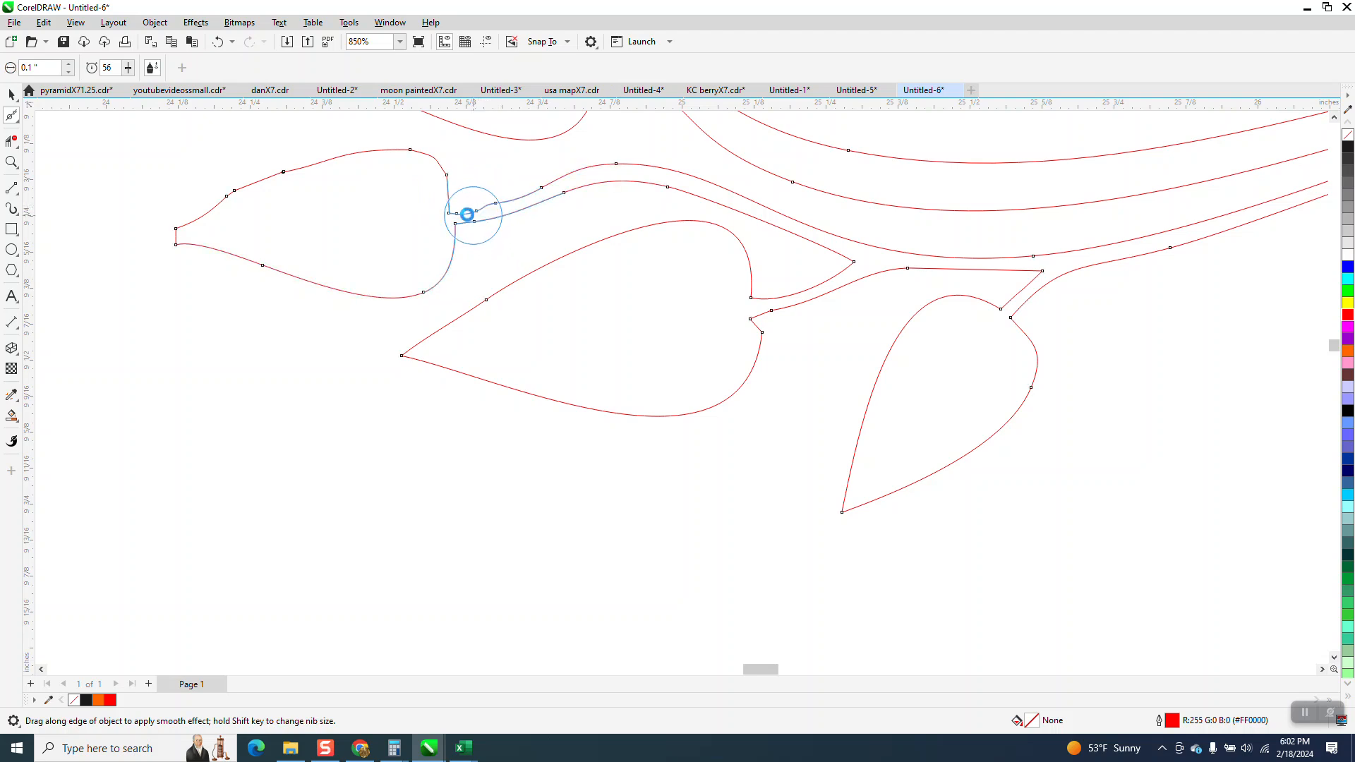
mouse_move(230, 221)
mouse_down()
mouse_move(176, 235)
mouse_move(240, 190)
mouse_move(221, 201)
mouse_move(236, 263)
mouse_move(420, 357)
mouse_move(545, 398)
mouse_up()
scroll(650, 400, down, 2)
mouse_move(731, 357)
mouse_down()
mouse_move(716, 338)
mouse_move(738, 366)
mouse_up()
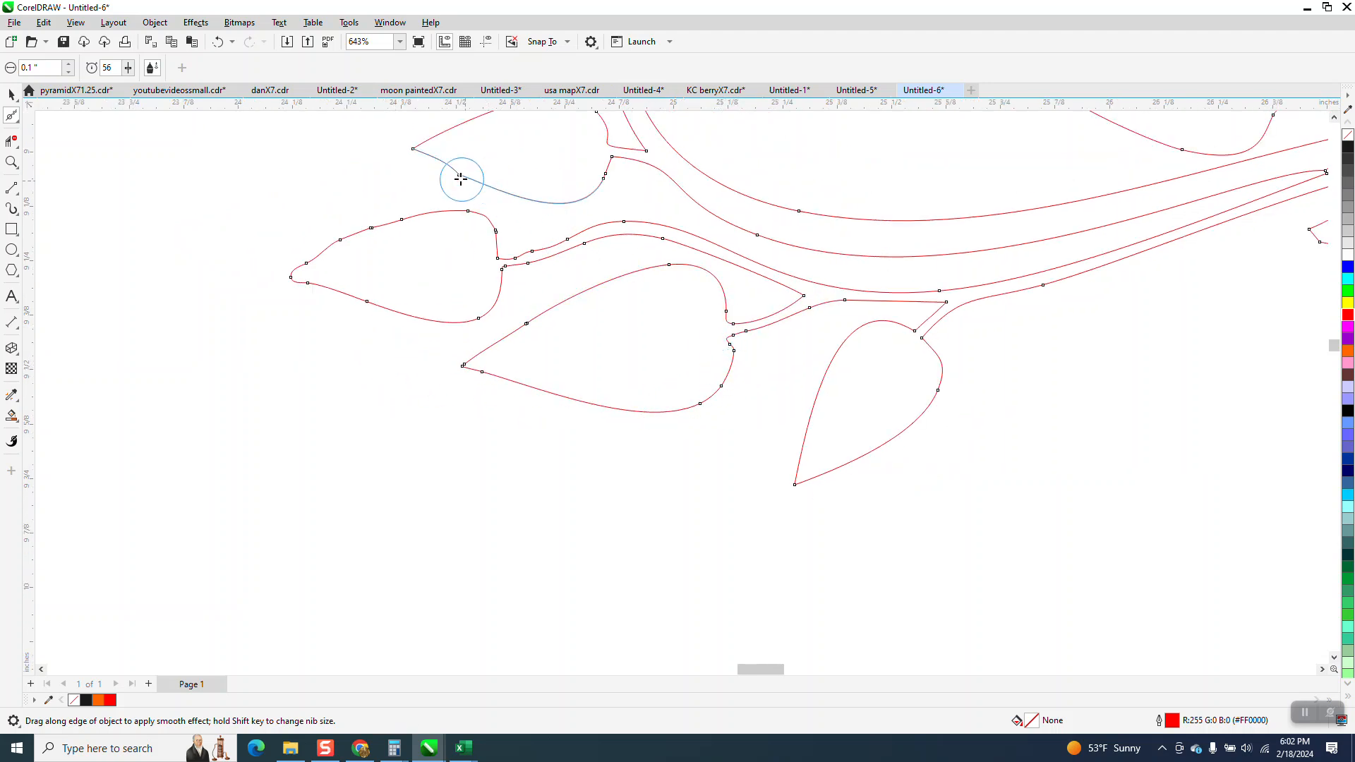
drag(474, 180, 409, 148)
mouse_move(348, 199)
mouse_down()
mouse_move(299, 254)
mouse_move(405, 219)
mouse_move(512, 226)
mouse_move(515, 249)
mouse_move(579, 239)
mouse_move(532, 265)
mouse_up()
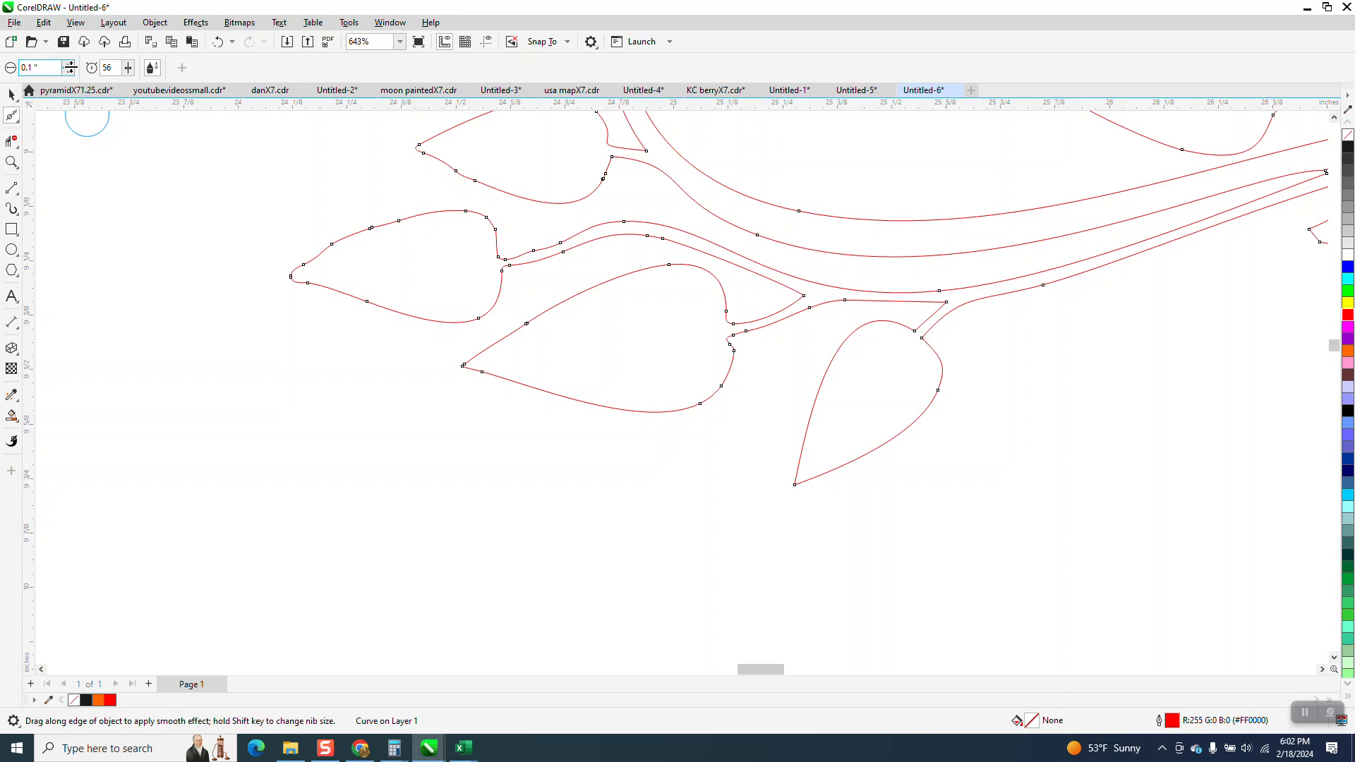
Step: Increase the Smooth tool's nib size to 0.22 inch and smooth the leftmost leaf's upper edge and stem again
click(69, 64)
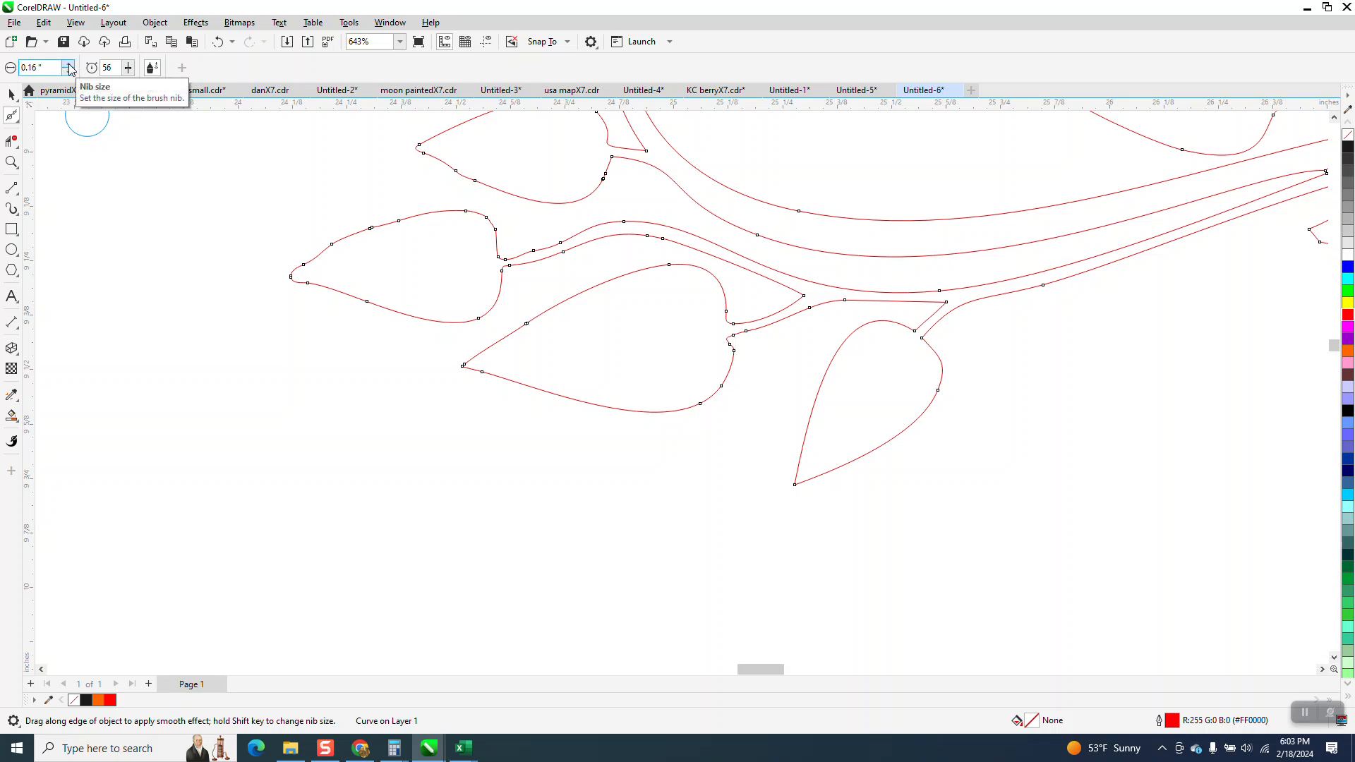
click(69, 64)
drag(426, 242, 558, 252)
Step: Delete the extra node that forms the bump on the upper edge near the central stem's pointed tip
scroll(432, 282, down, 5)
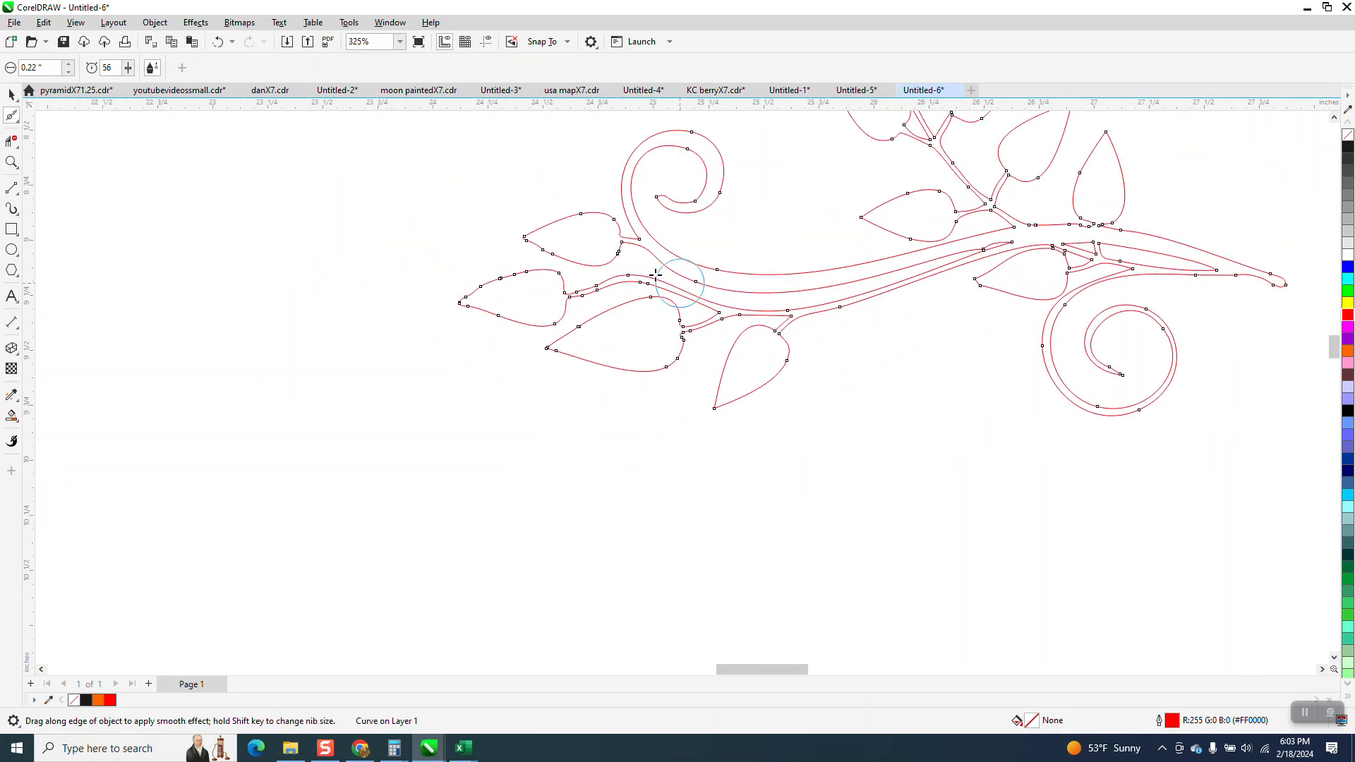
click(11, 160)
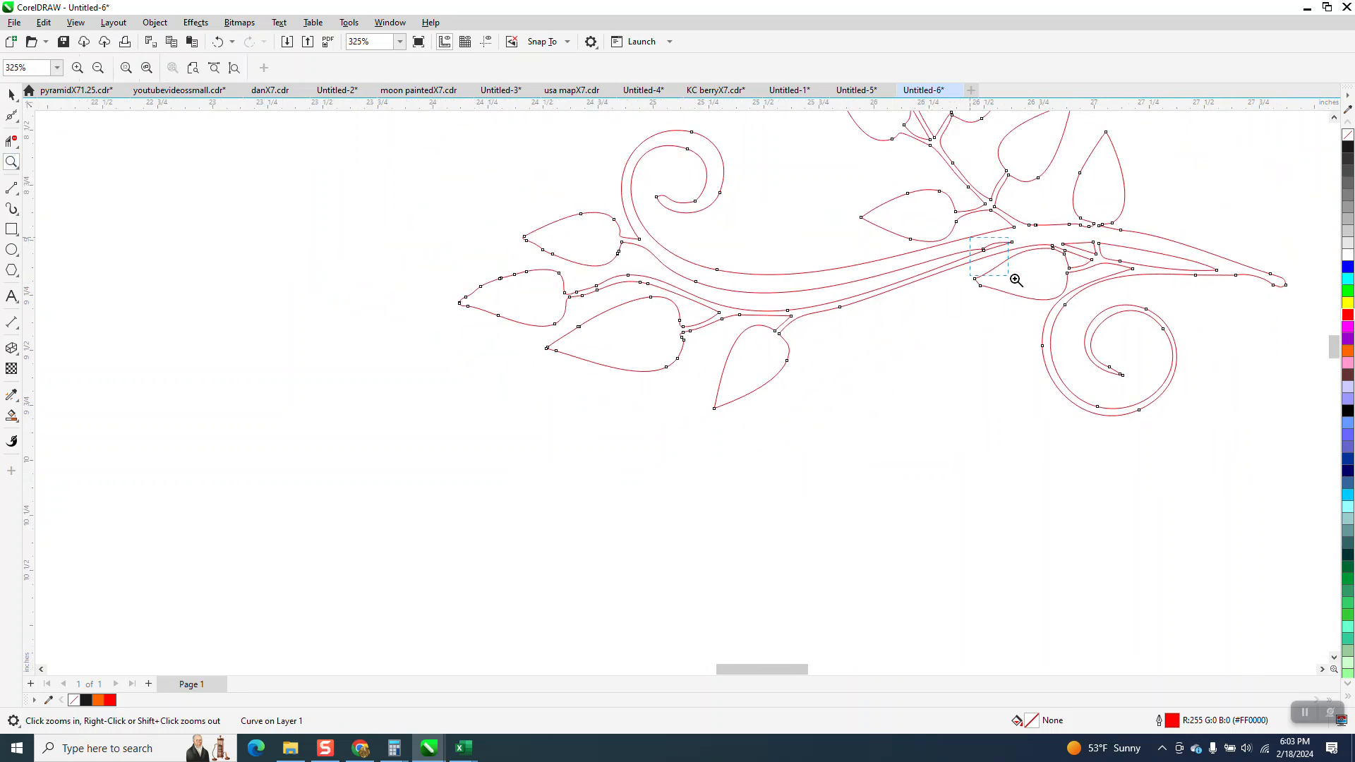
drag(1000, 271, 998, 268)
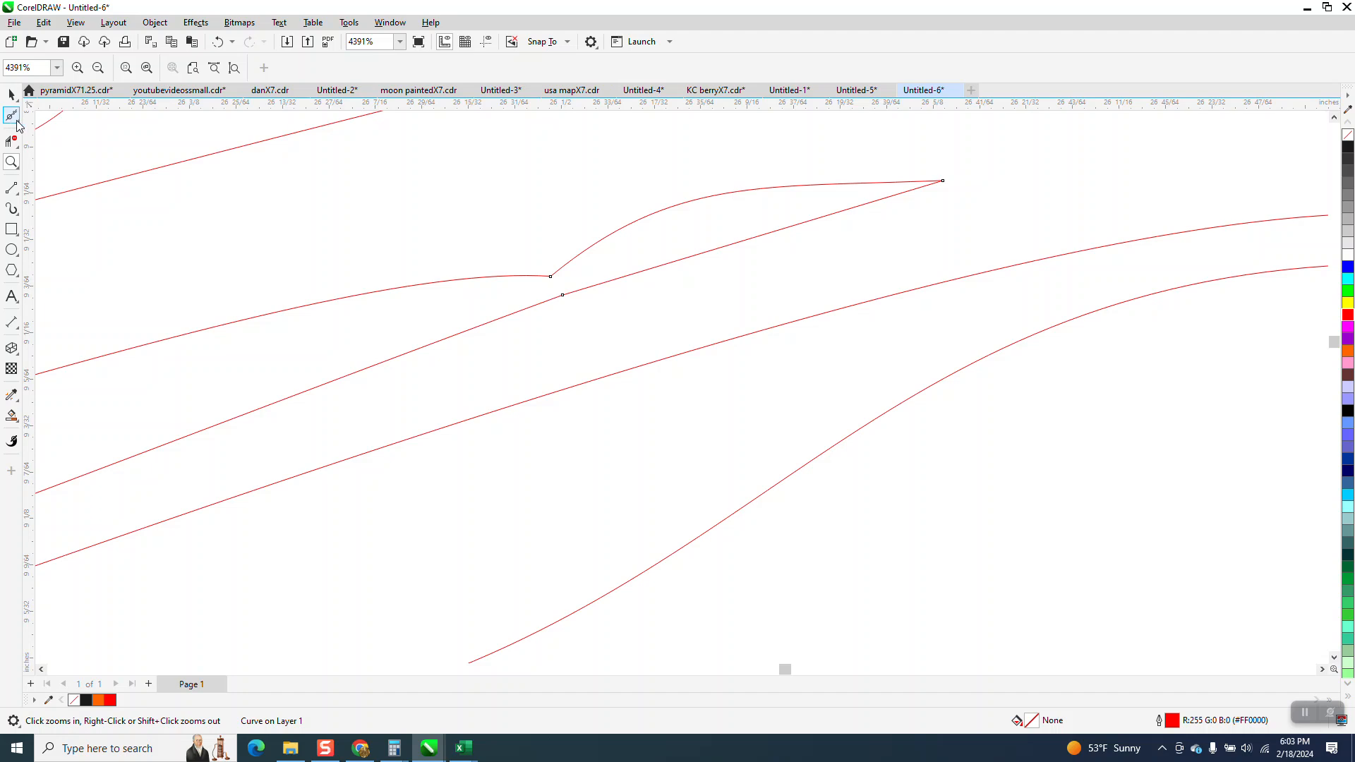
click(11, 115)
click(45, 116)
click(551, 277)
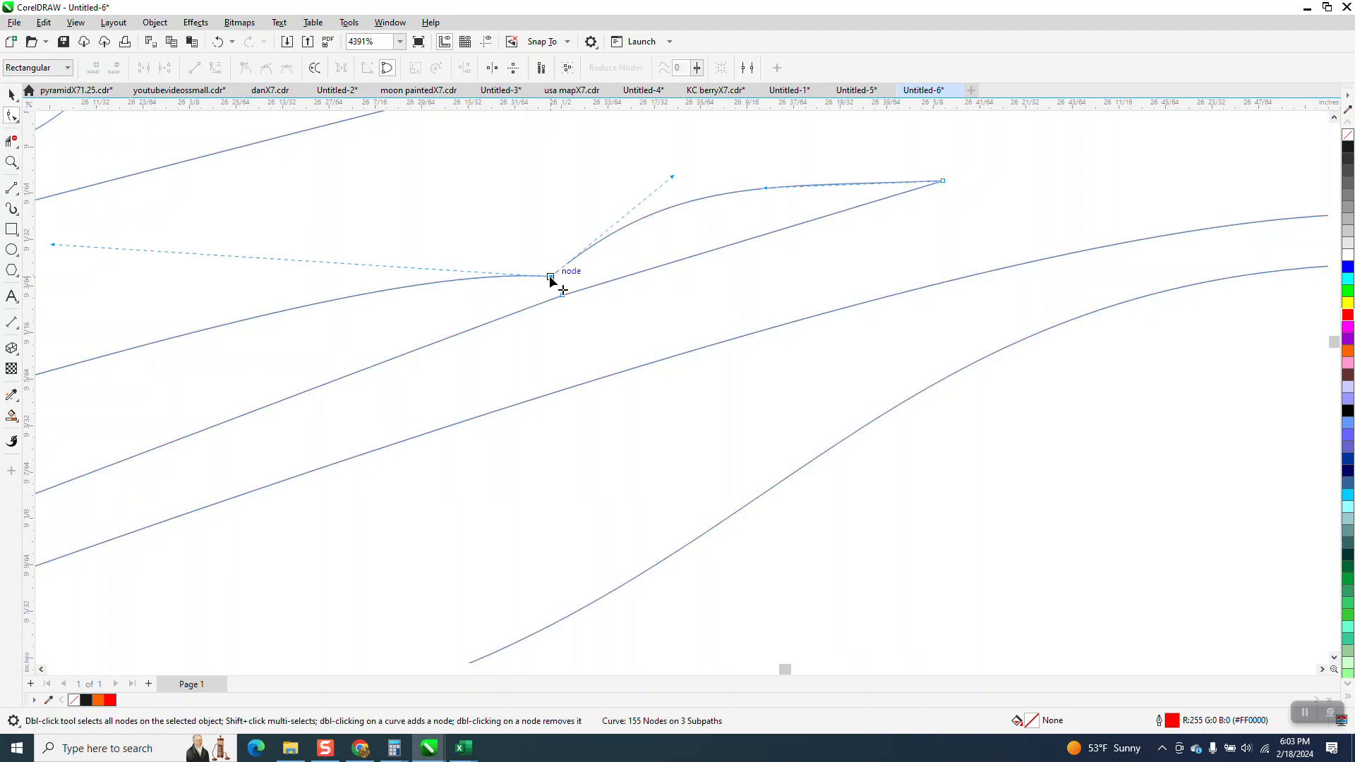
key(Delete)
scroll(560, 274, down, 1)
scroll(561, 280, down, 2)
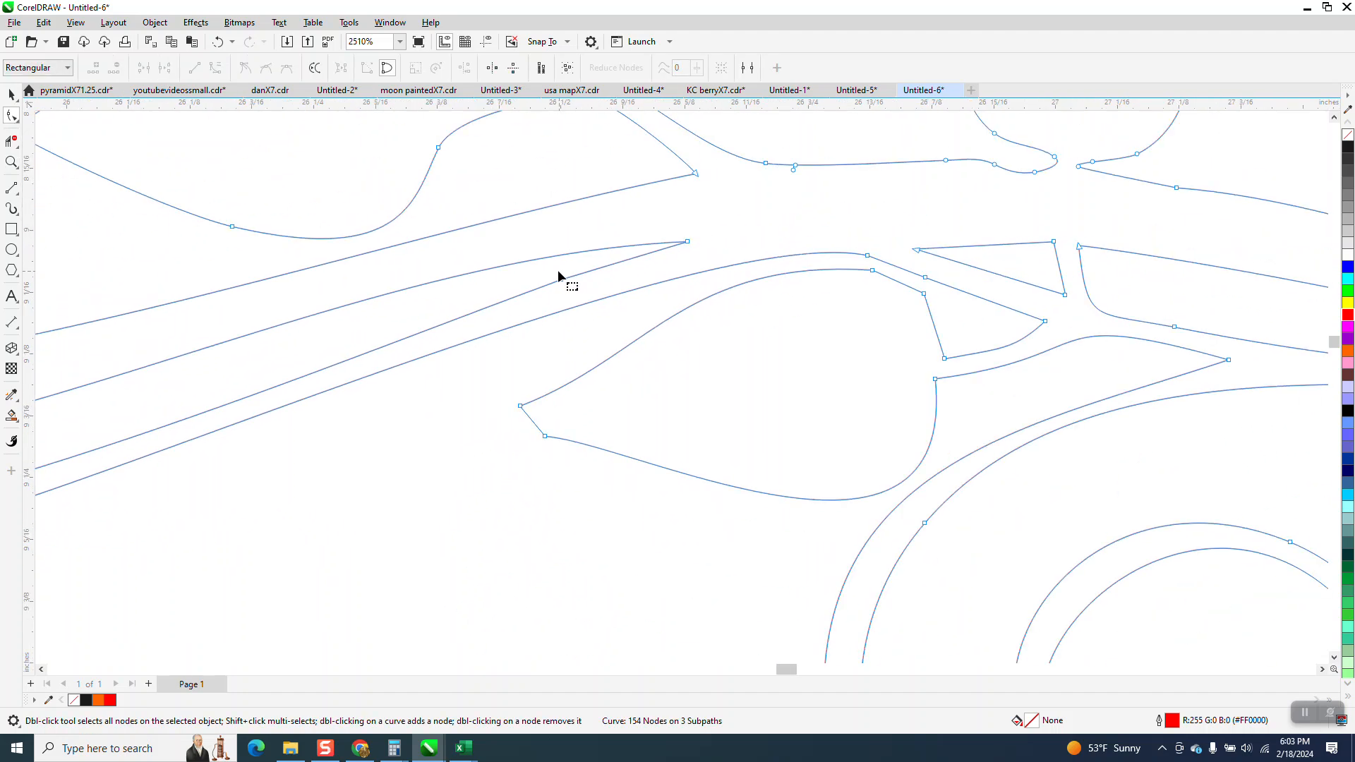
Step: Smooth the blunt tip of the leaf above the lower spiral and the nearby stem joints with the Smooth tool at a 0.22-inch nib
click(19, 122)
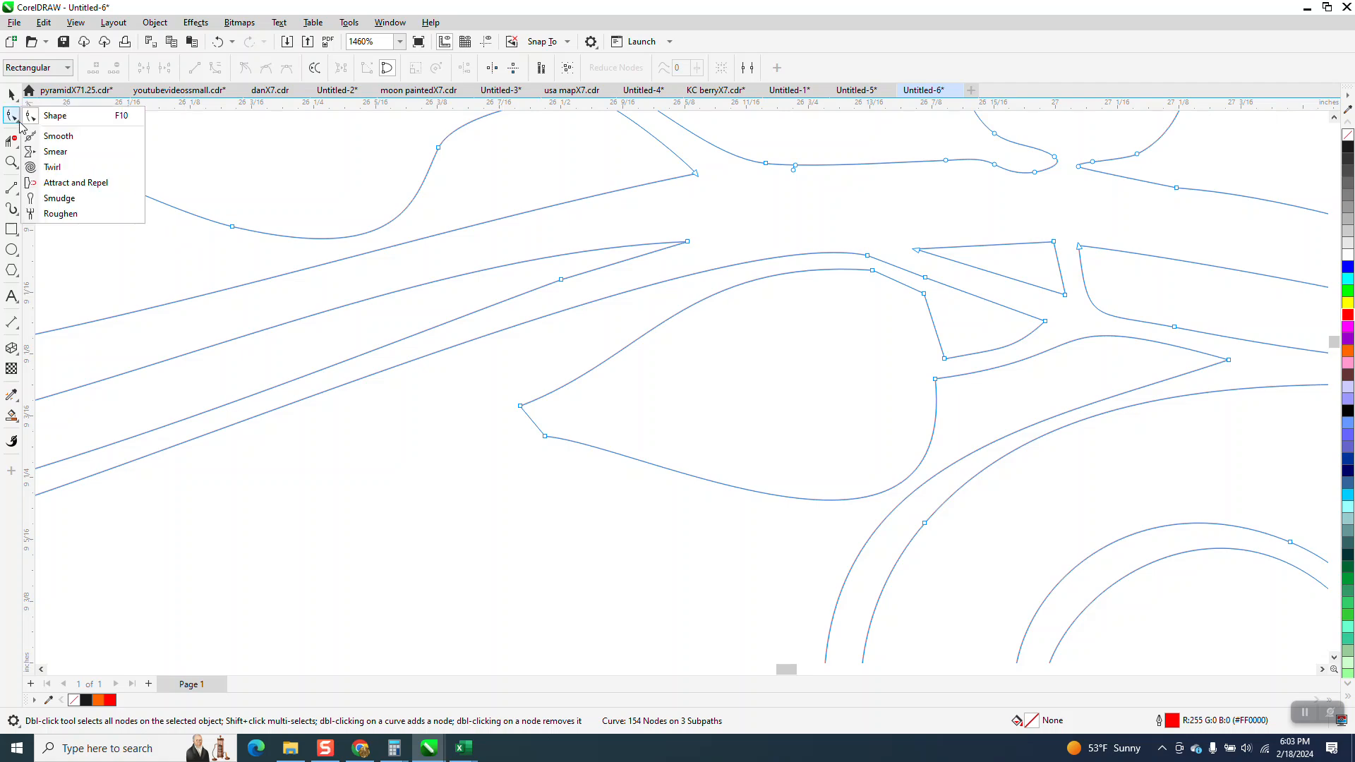
click(58, 136)
drag(520, 358, 535, 437)
scroll(535, 438, down, 1)
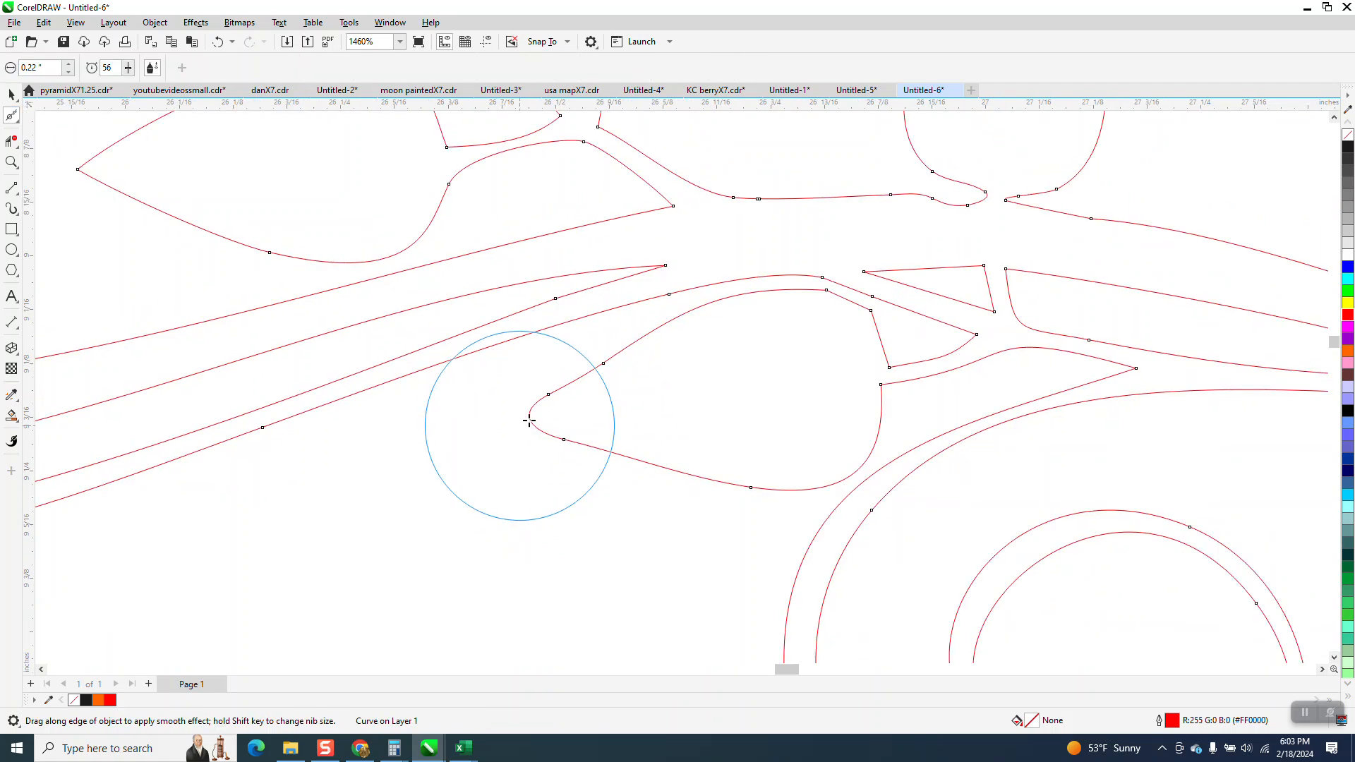
mouse_move(790, 321)
mouse_down()
mouse_move(811, 312)
mouse_move(808, 341)
mouse_move(907, 303)
mouse_up()
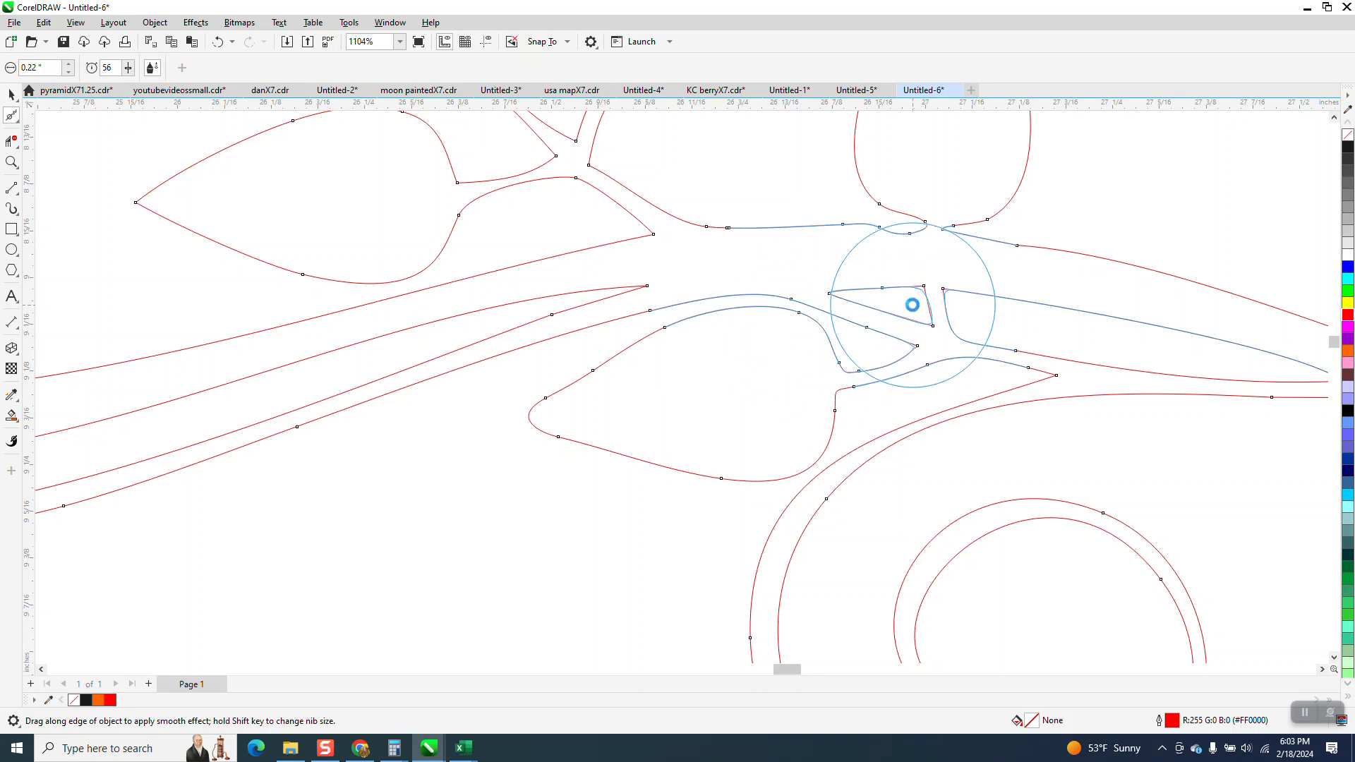
scroll(521, 317, down, 2)
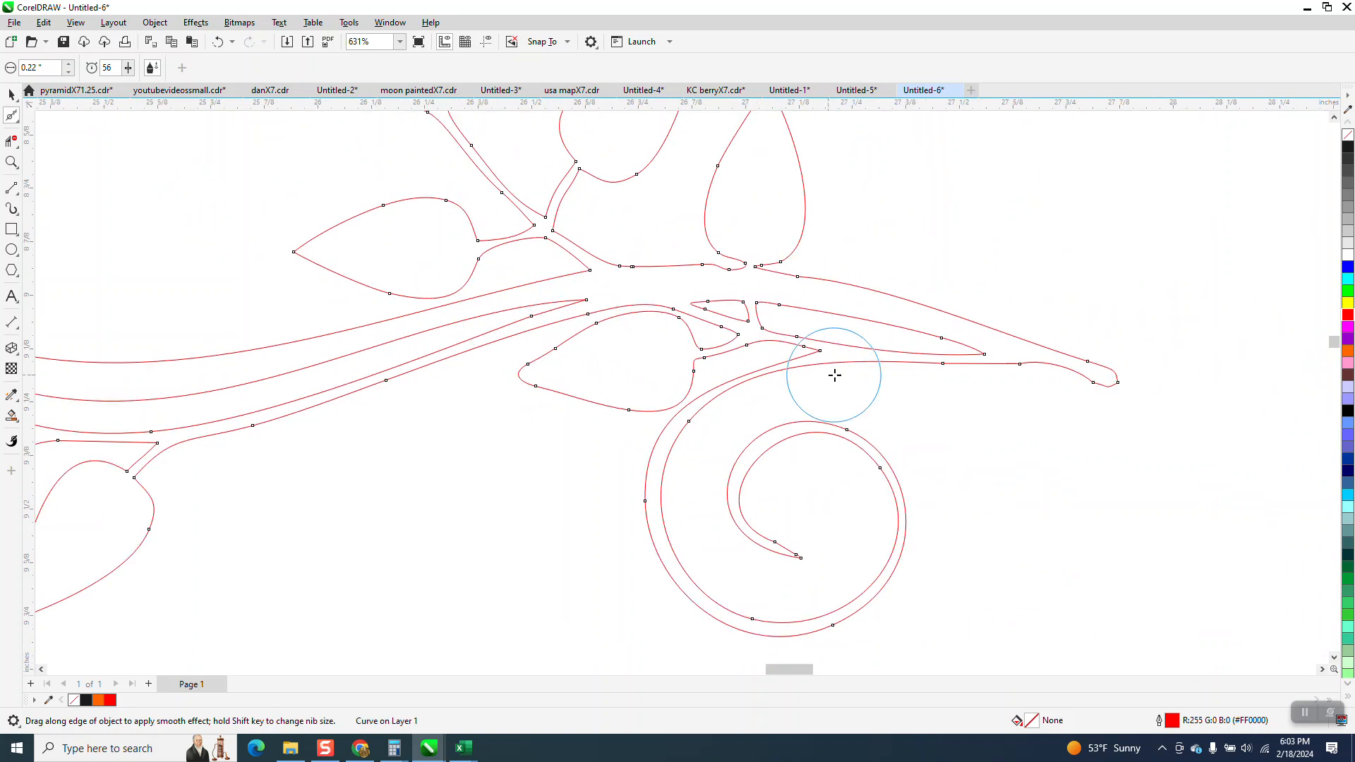
scroll(847, 338, down, 3)
Step: Move the traced black wreath aside to the right and bring the original wreath bitmap up beside it
click(10, 96)
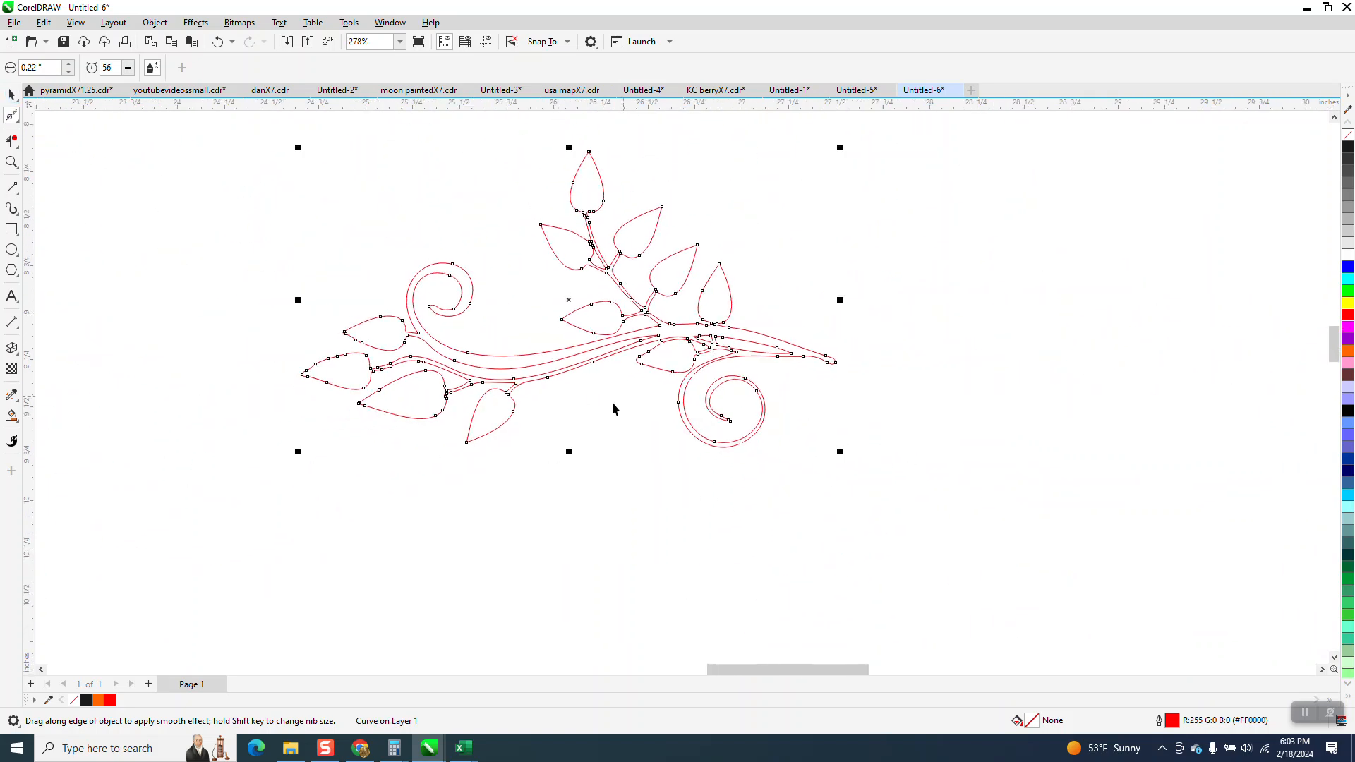
scroll(885, 449, down, 4)
scroll(894, 403, down, 4)
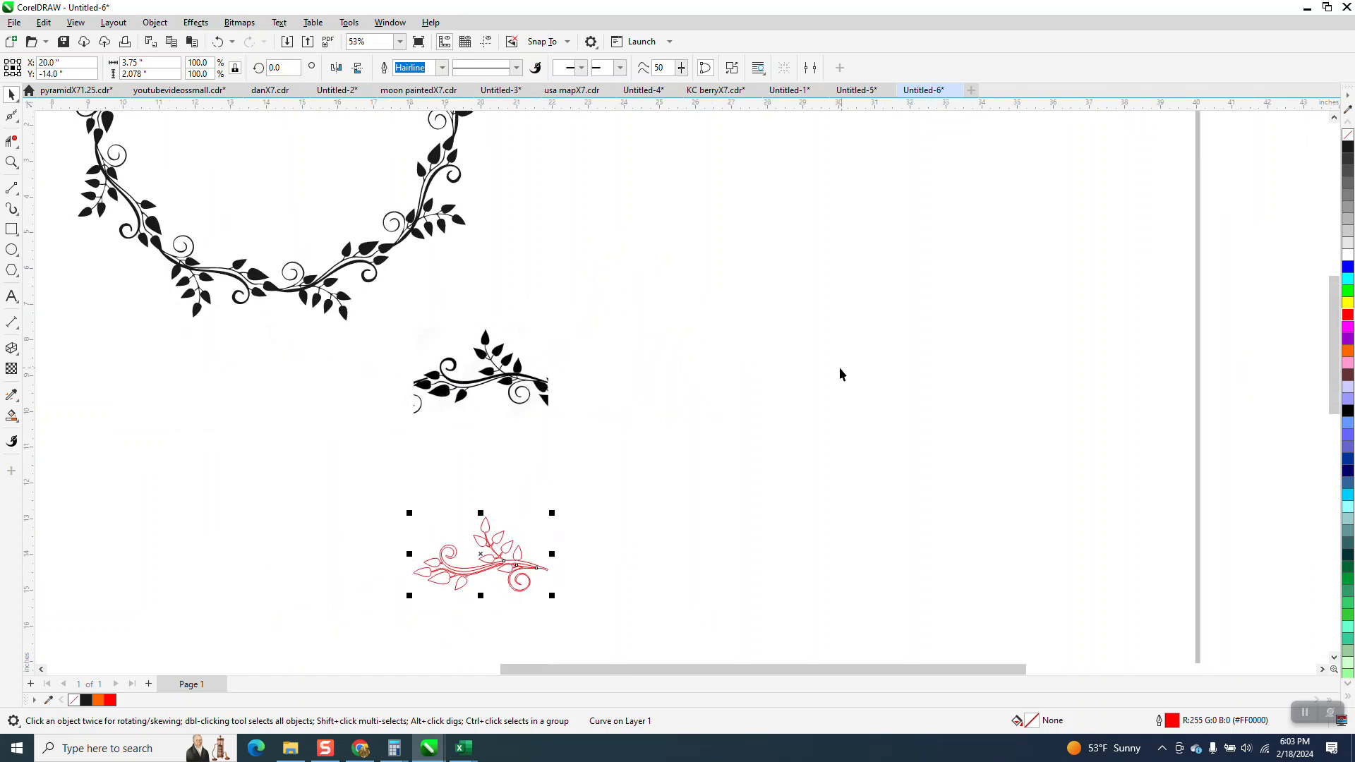
click(553, 324)
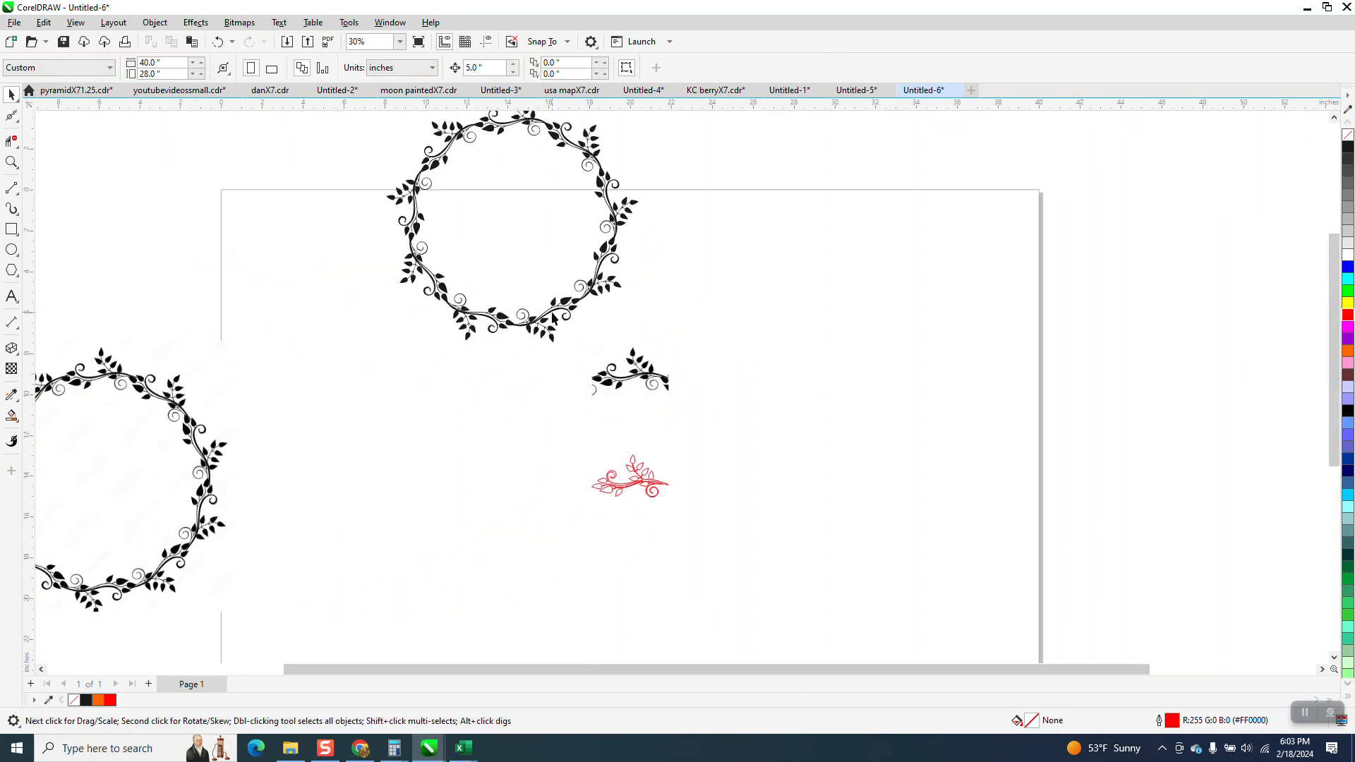
drag(553, 325, 647, 317)
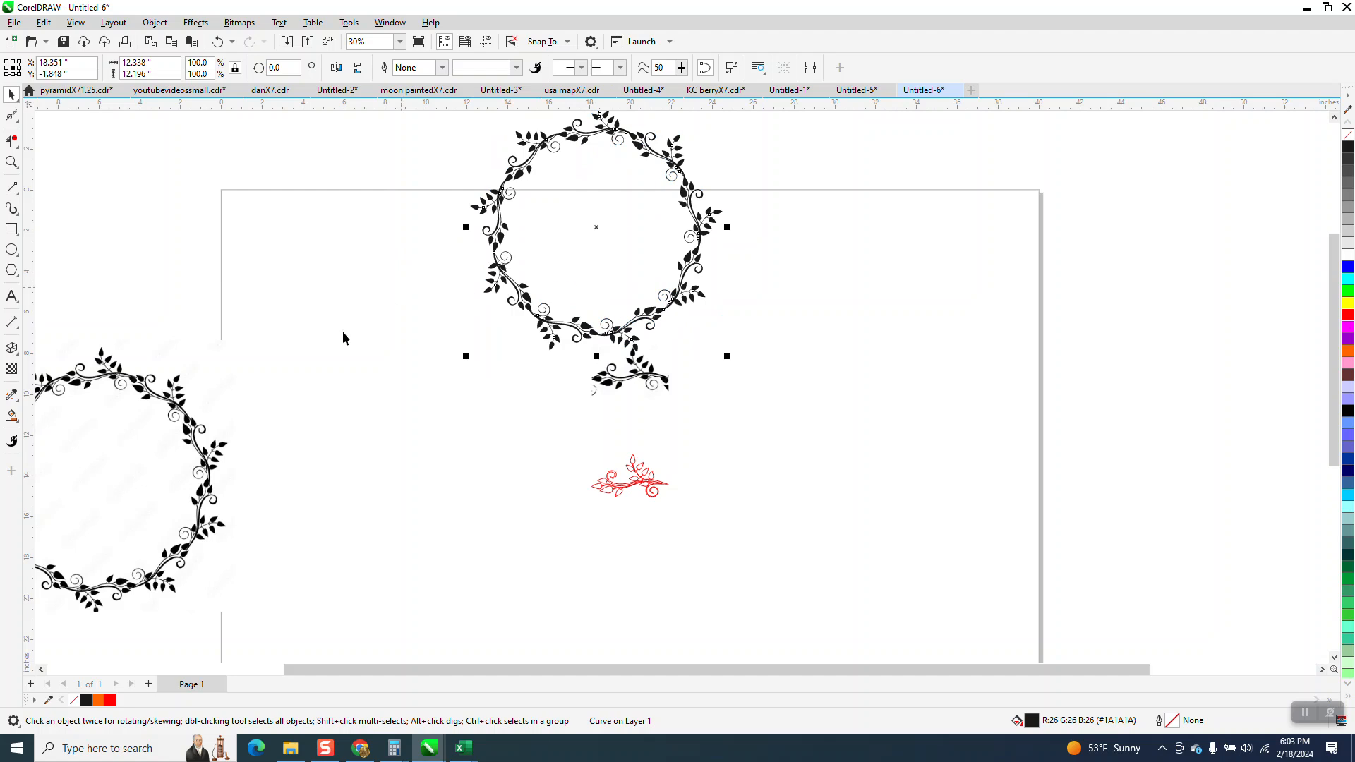
drag(182, 416, 376, 237)
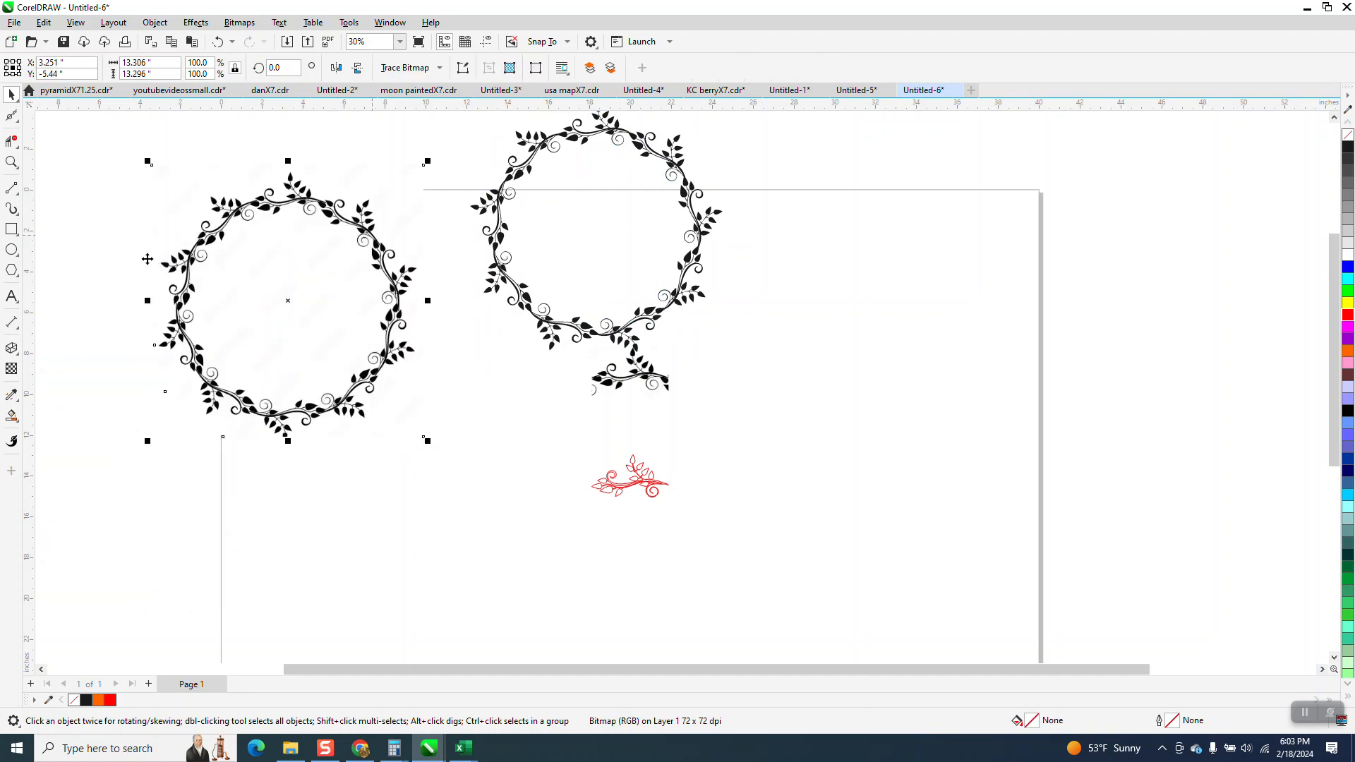
Step: Draw a circle about 10.4 inches in diameter fitted to the bitmap wreath's stem ring and center it on the page
click(11, 250)
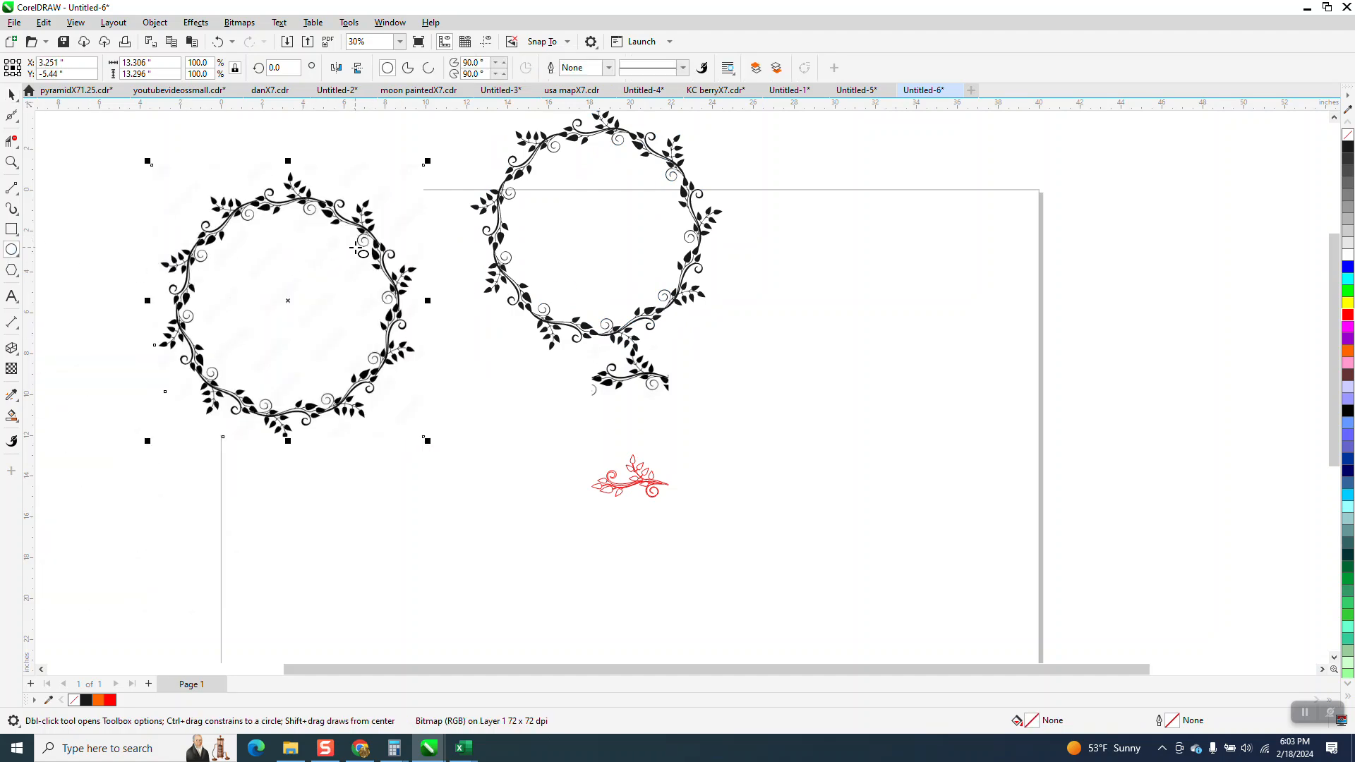
drag(363, 242, 157, 447)
key(space)
drag(262, 342, 288, 310)
drag(396, 409, 407, 420)
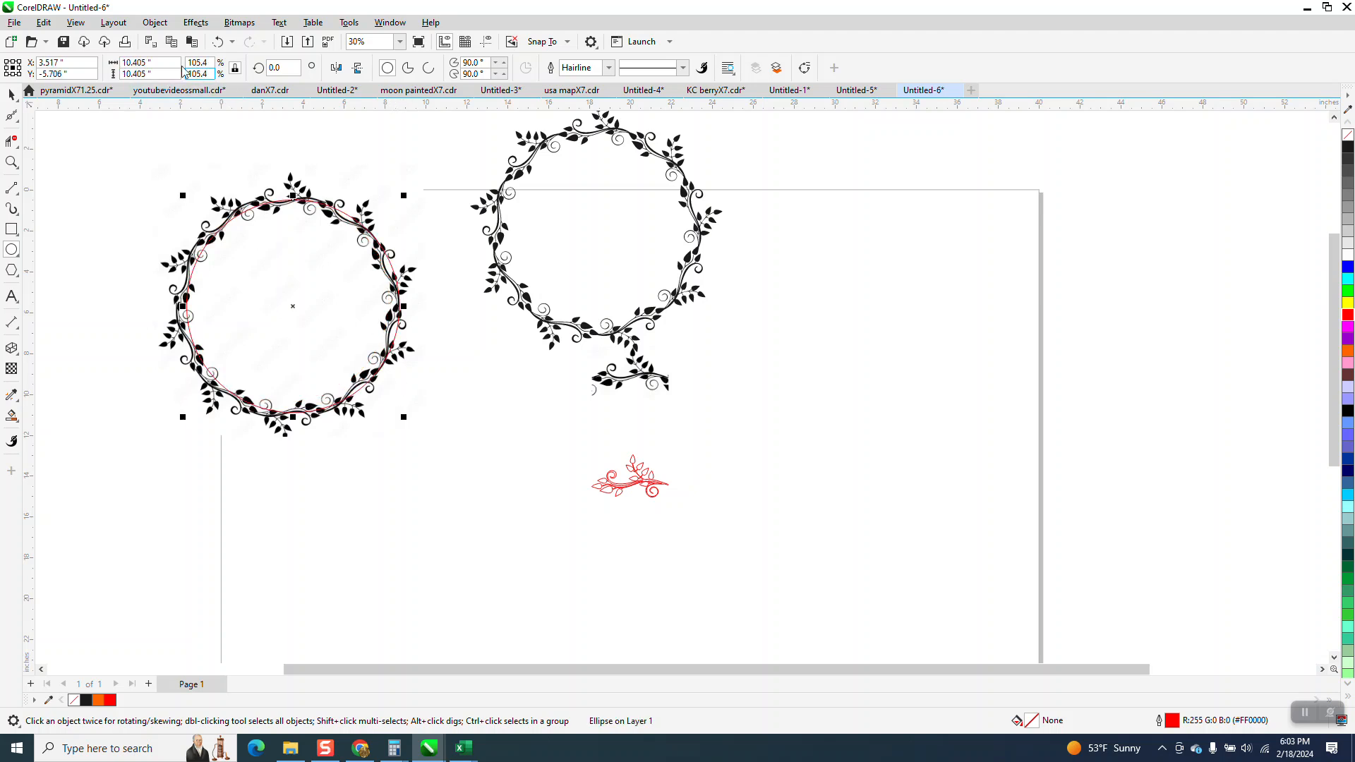
click(11, 94)
key(p)
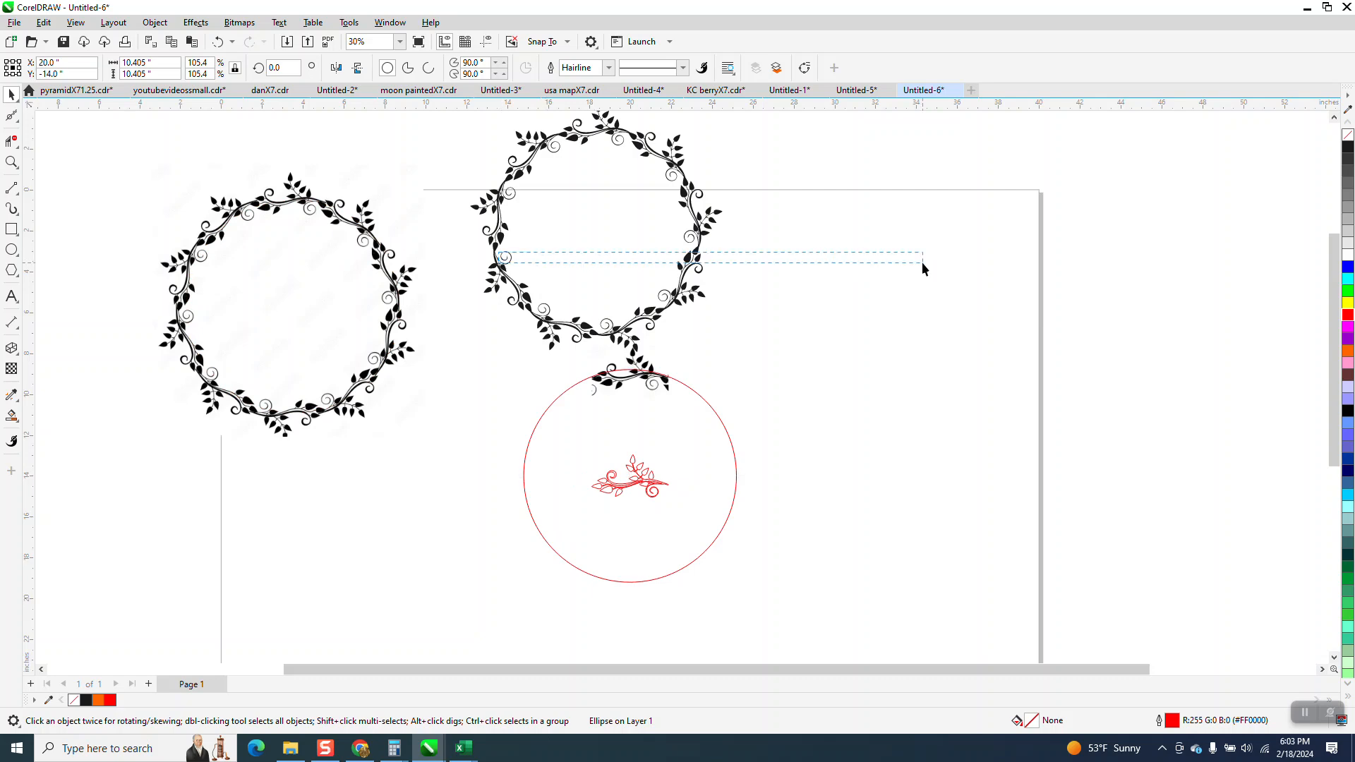
Step: Move the traced wreath and the wreath bitmap to the right, clear of the red circle
click(763, 255)
drag(700, 243, 1012, 247)
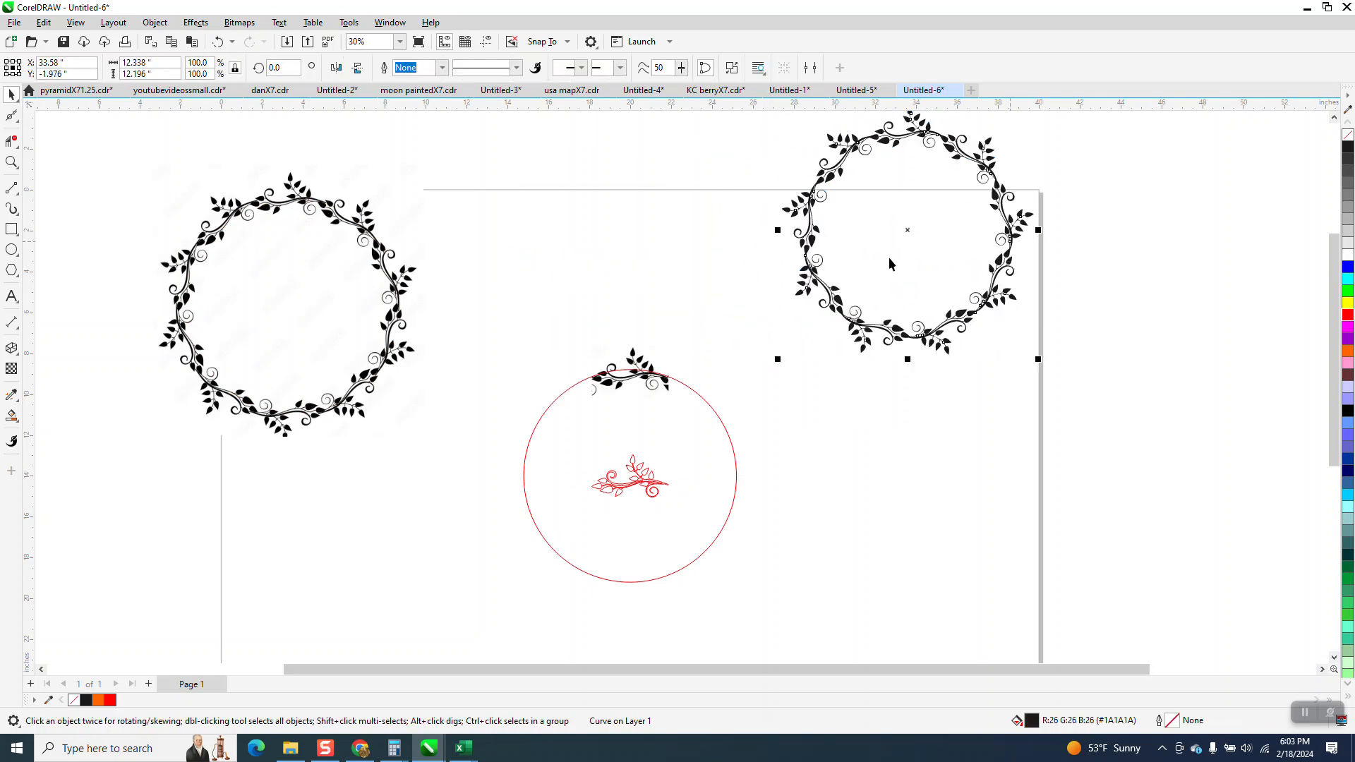
mouse_move(390, 274)
mouse_down()
mouse_move(706, 321)
mouse_move(1231, 357)
mouse_up()
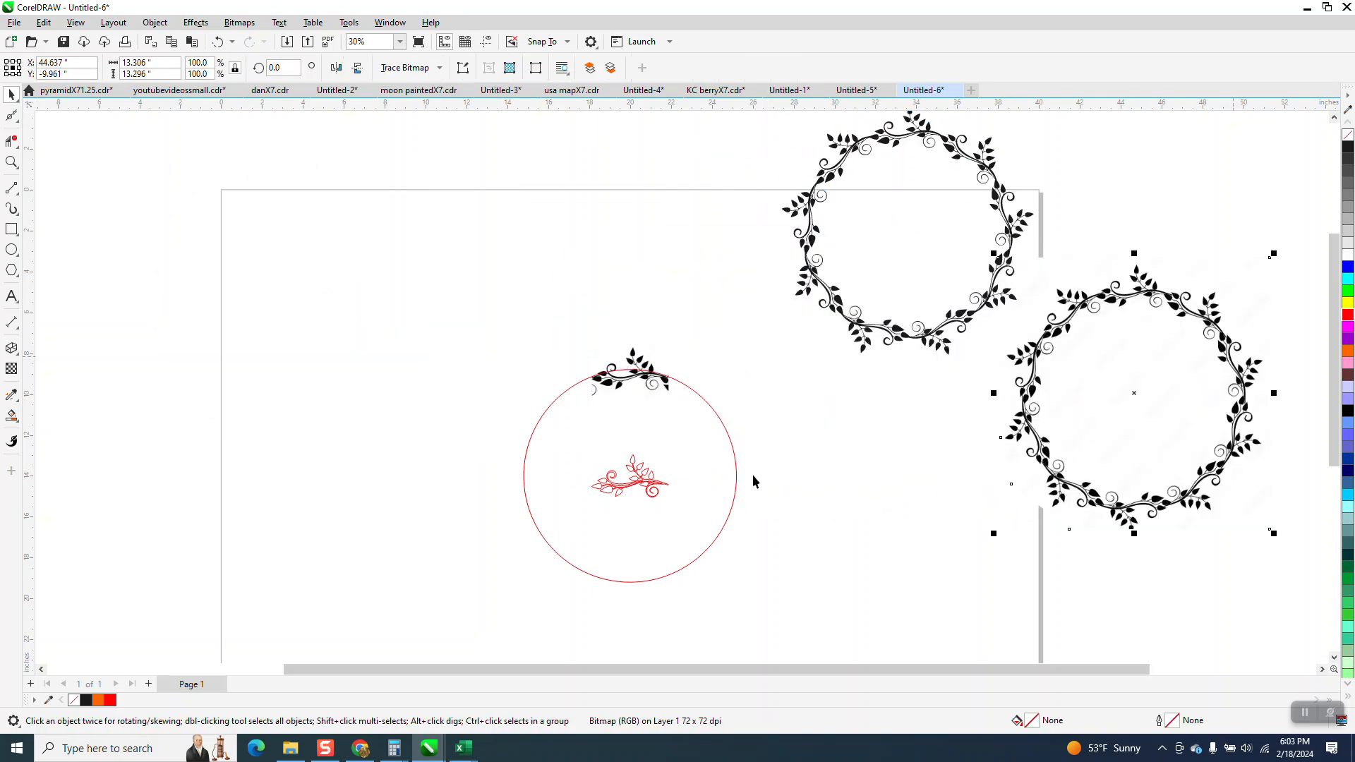
Step: Delete the cropped black vine bitmap at the top of the red circle
click(666, 386)
drag(593, 331, 696, 434)
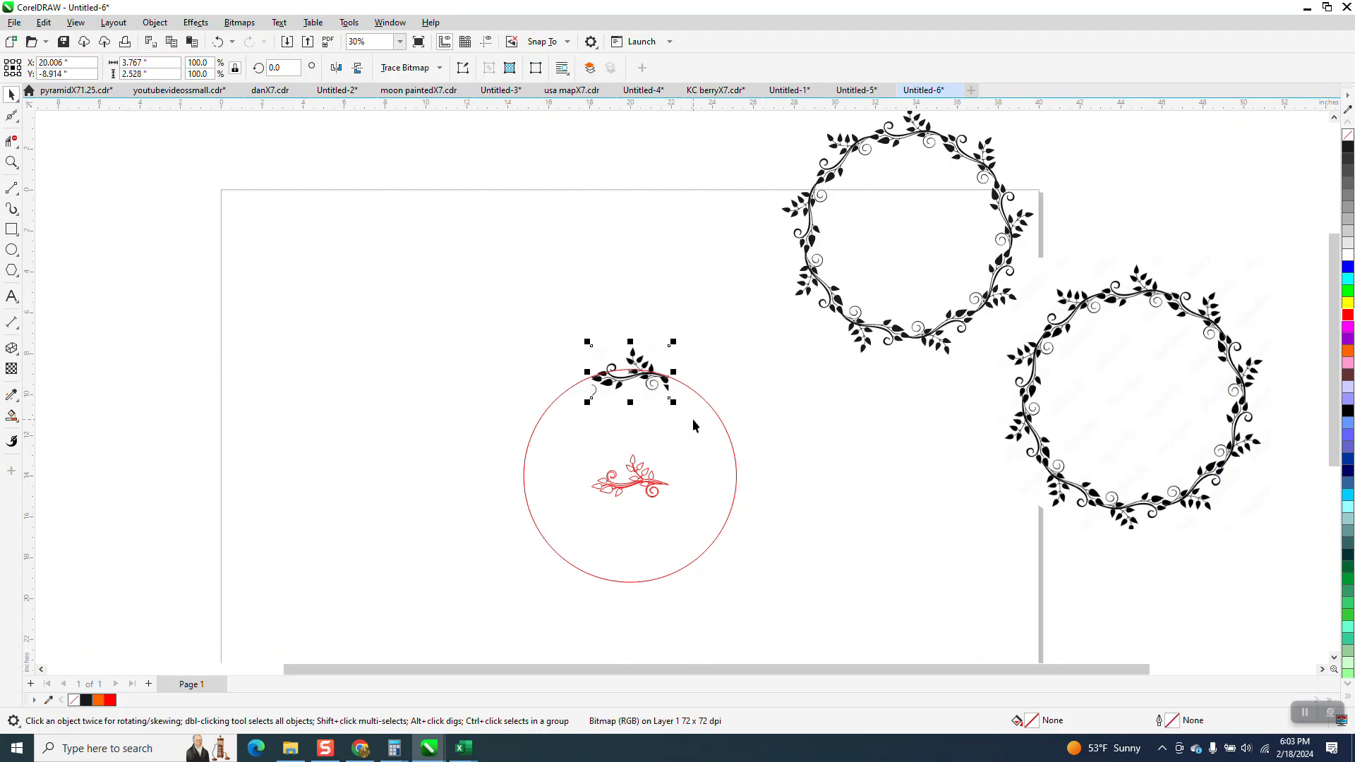
key(Delete)
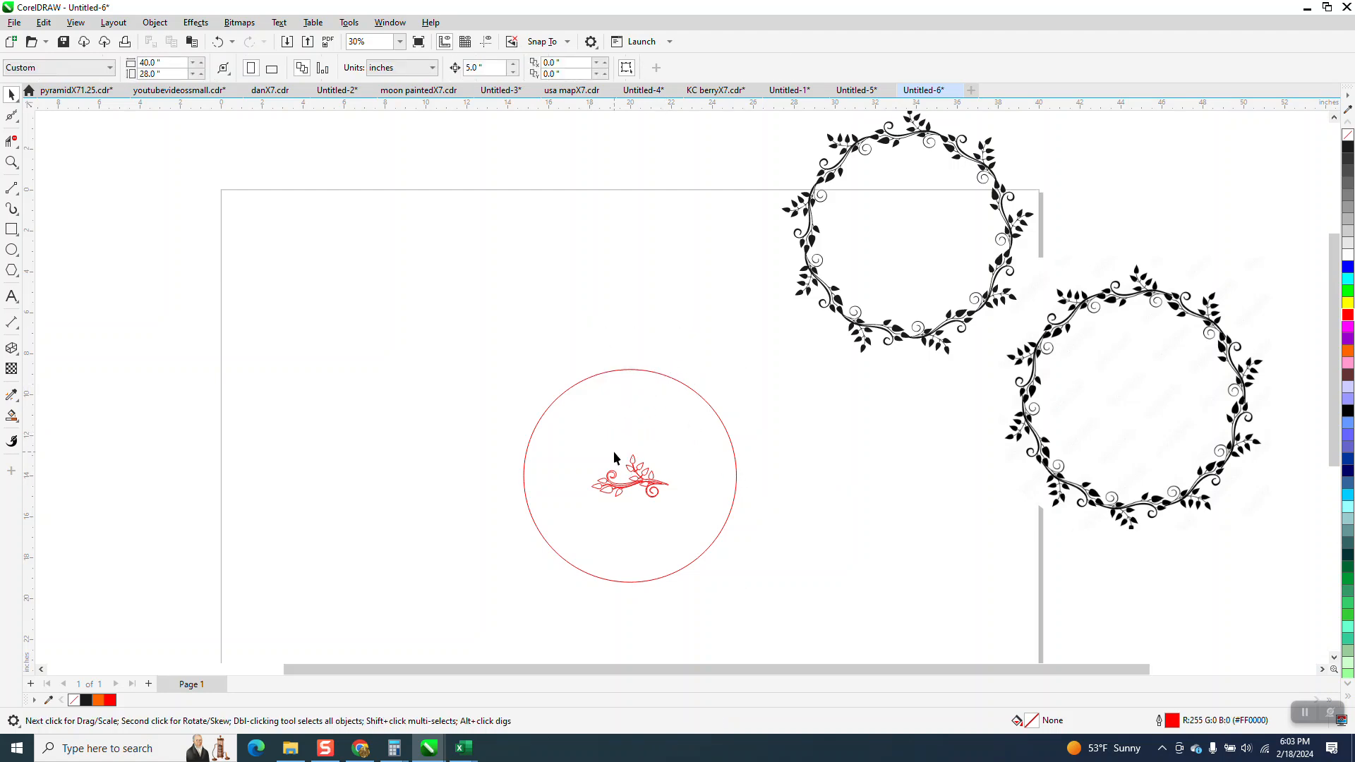
Step: Align the top of the red vine with the top of the circle
click(634, 483)
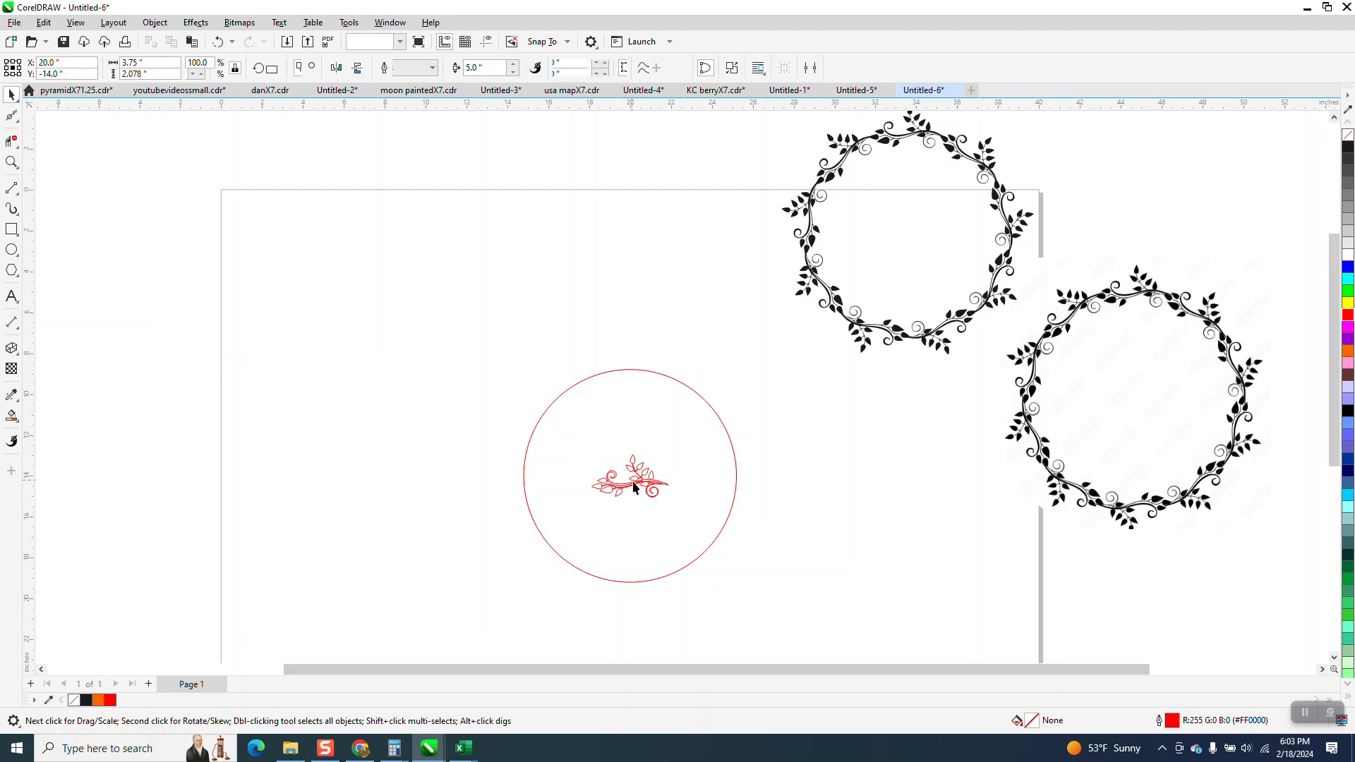
shift+click(652, 374)
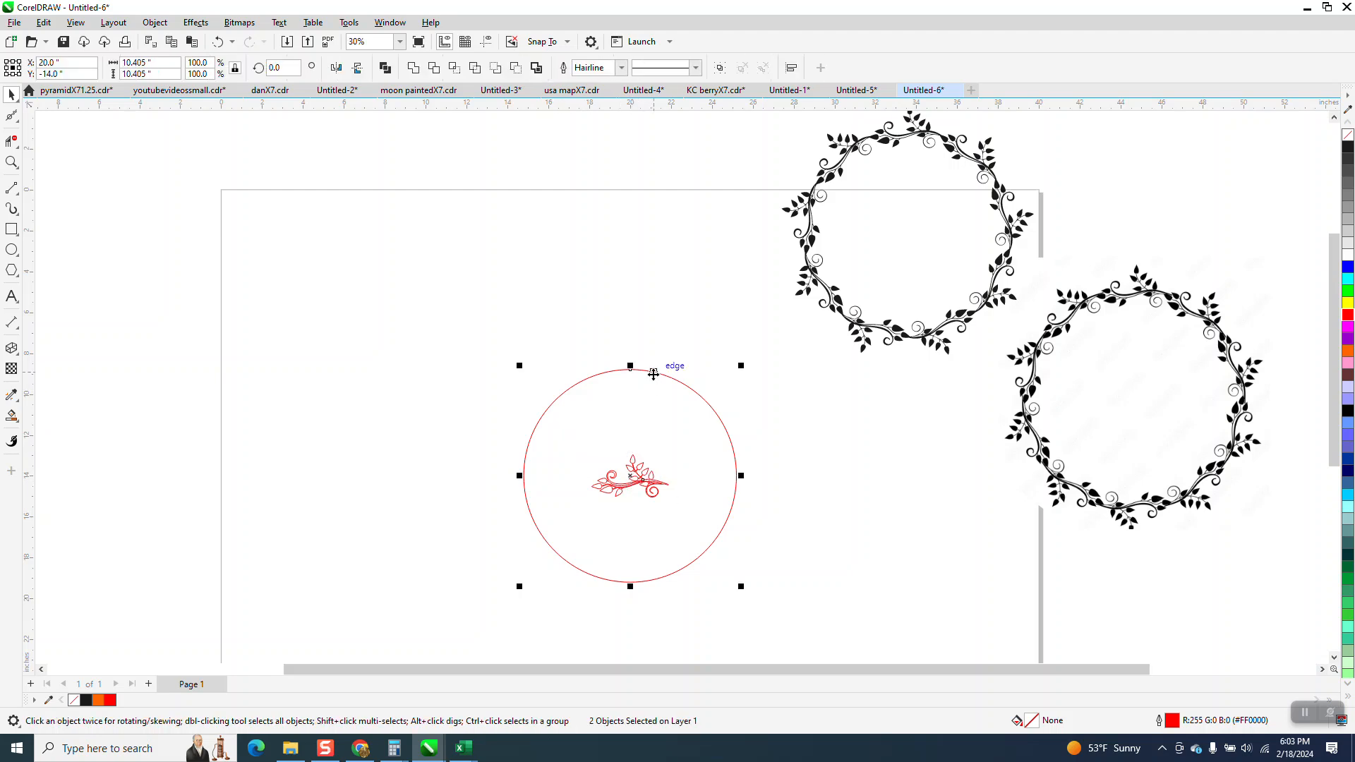
key(t)
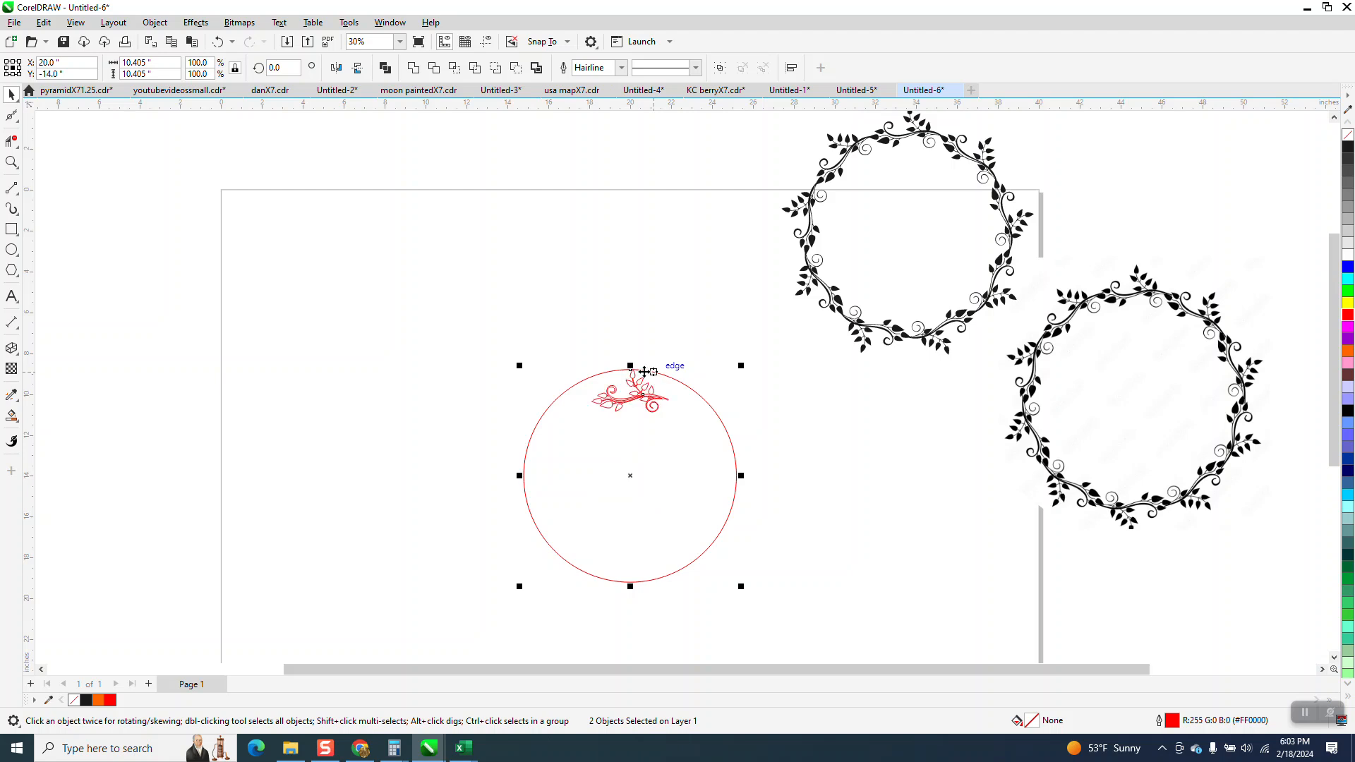
Step: Move the red vine straight up to about Y -8.666 inches so its stem follows the circle's top arc
click(11, 162)
drag(518, 336, 819, 496)
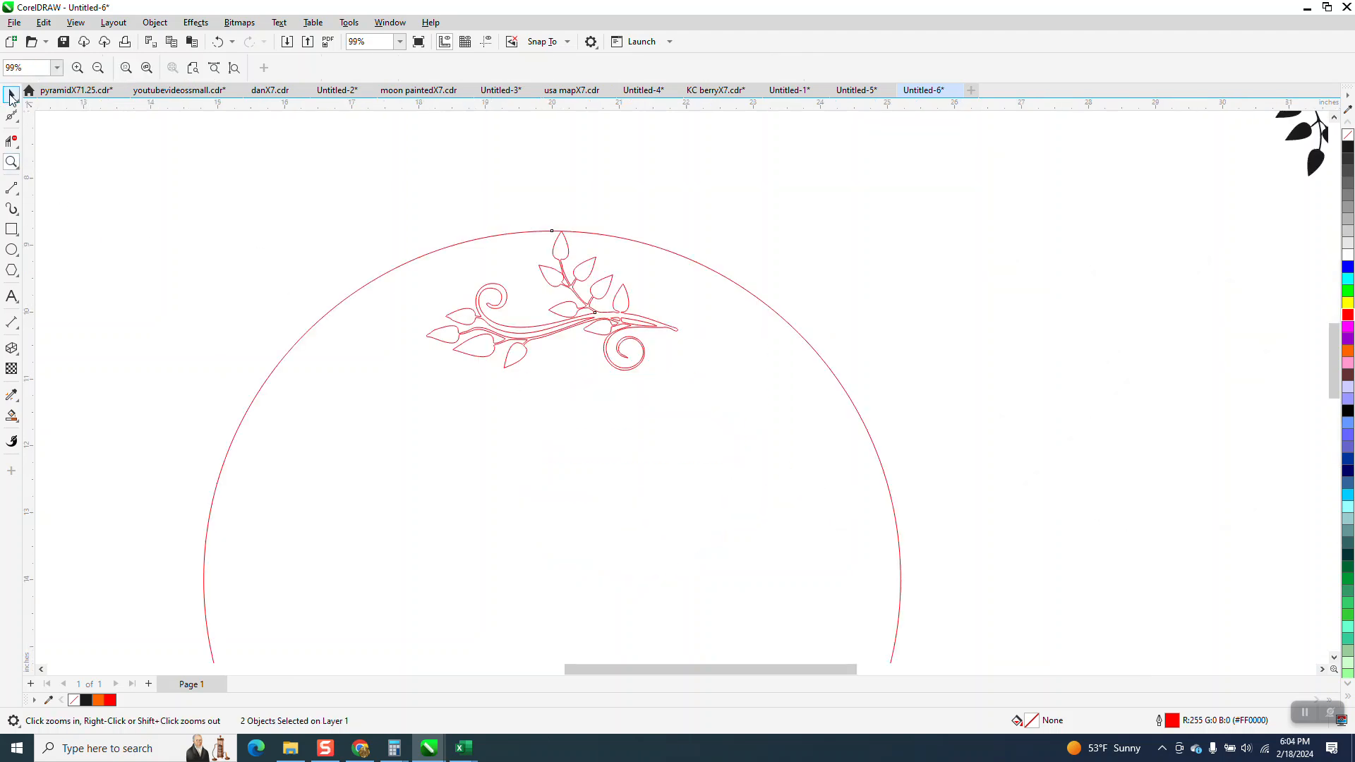
key(space)
click(560, 250)
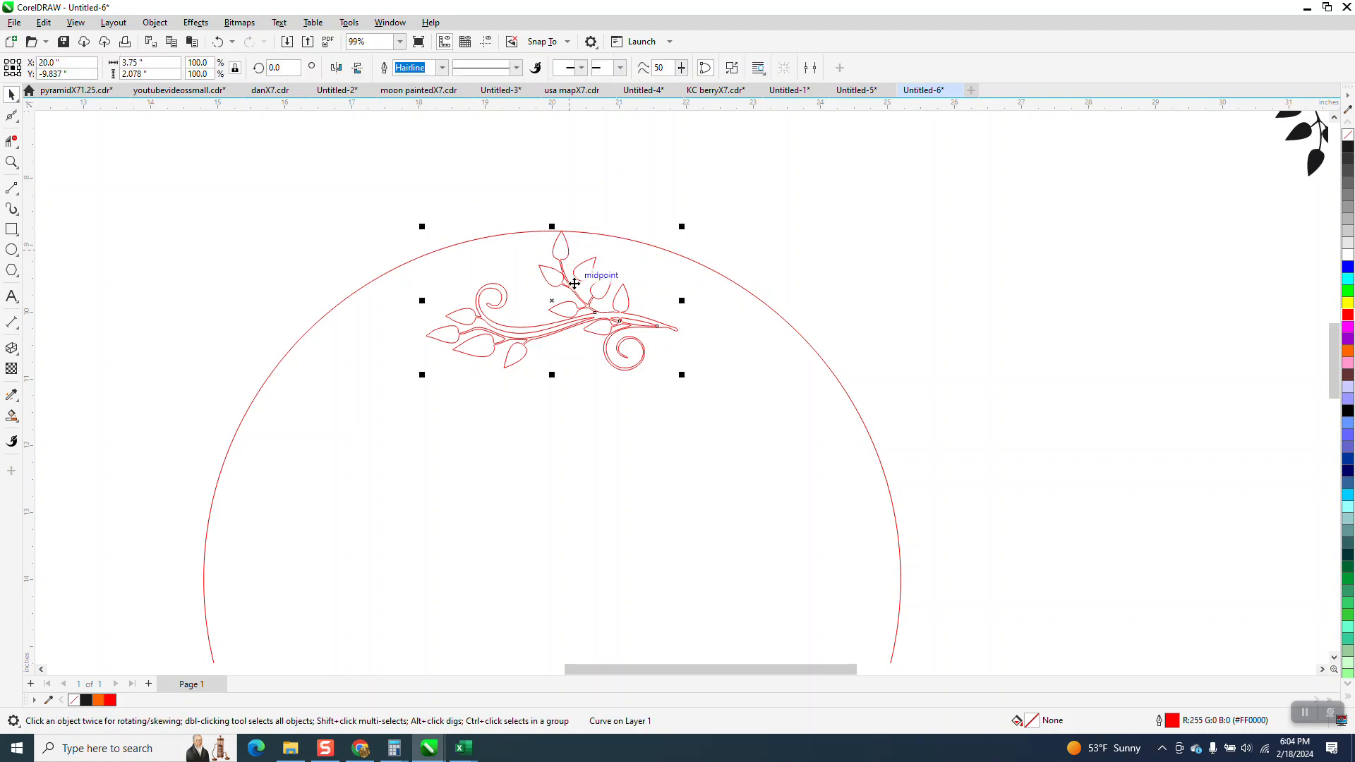
drag(552, 301, 569, 227)
scroll(606, 282, down, 2)
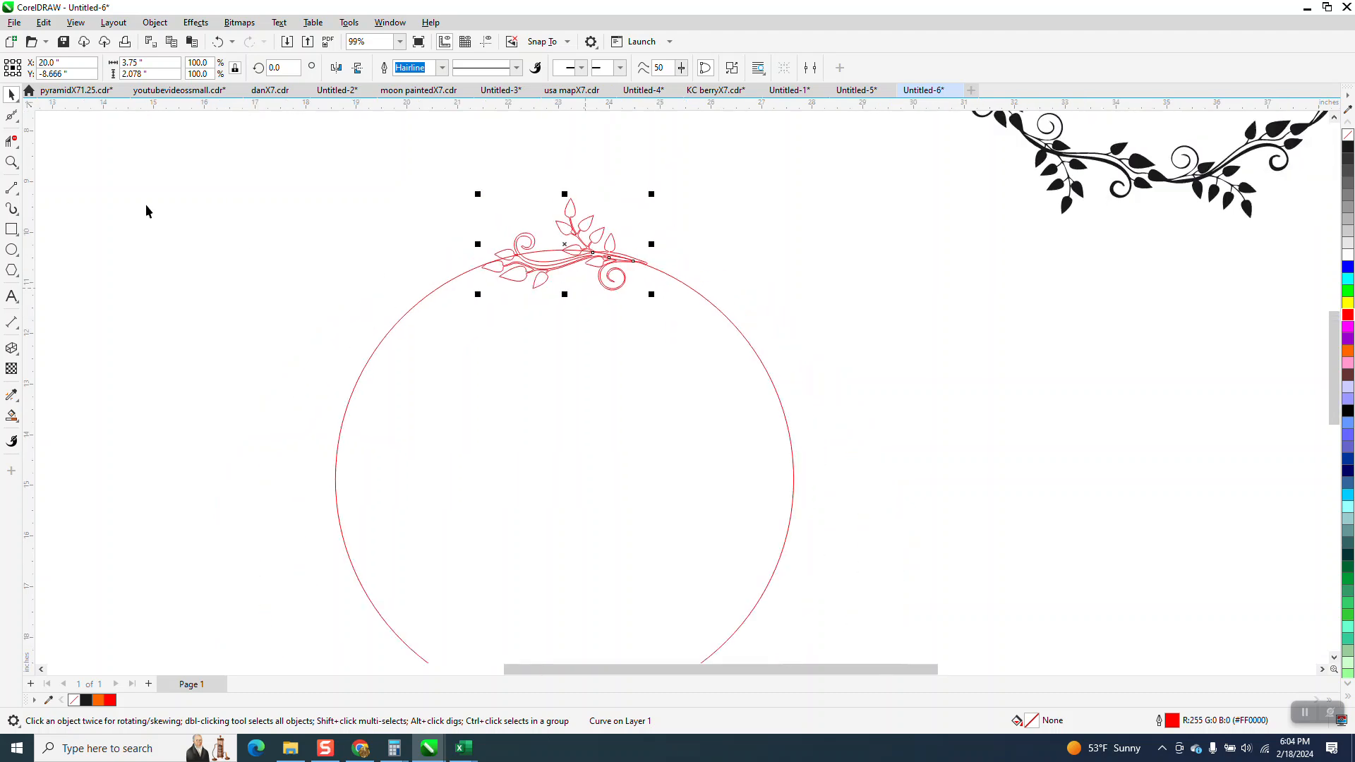
Step: Rotate a copy of the vine counterclockwise around the circle's center until its stem end meets the original's leftmost leaf
click(13, 162)
drag(340, 205, 922, 565)
click(12, 96)
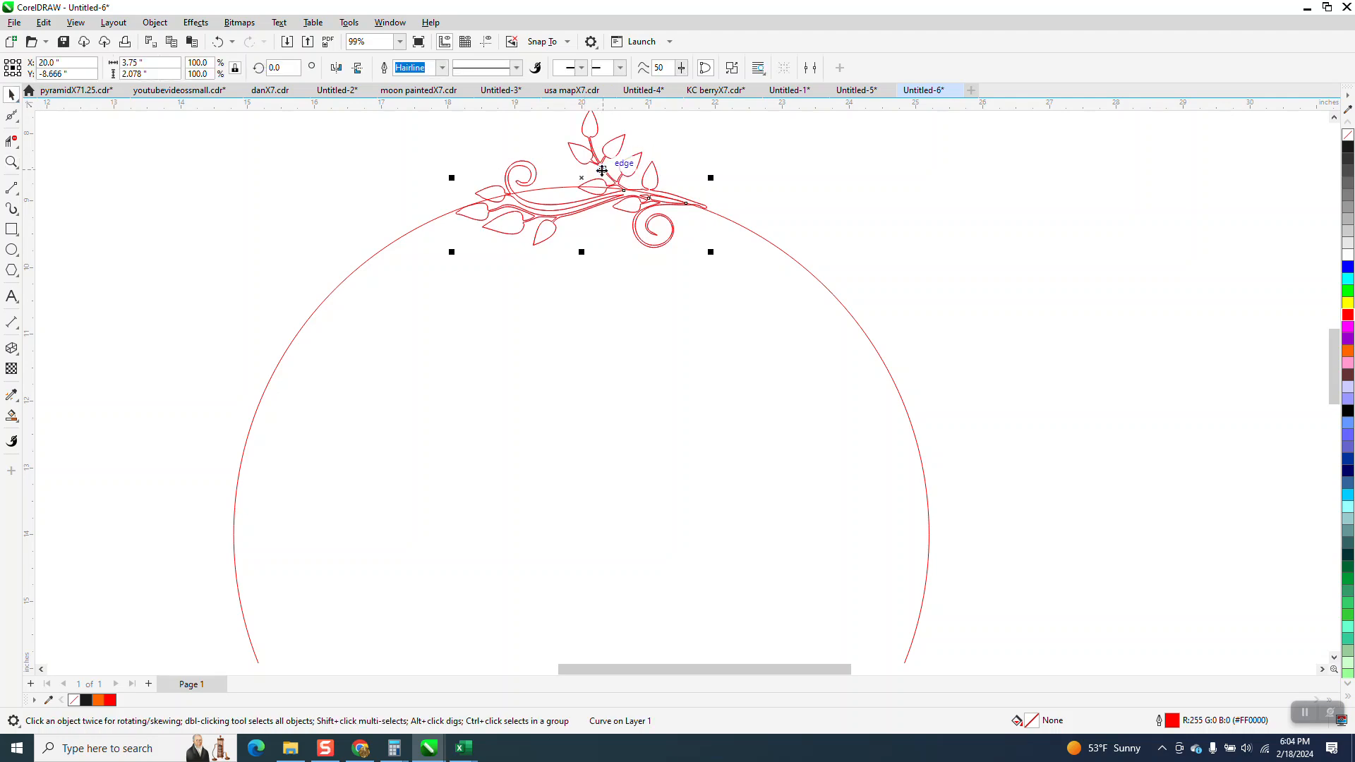
click(606, 205)
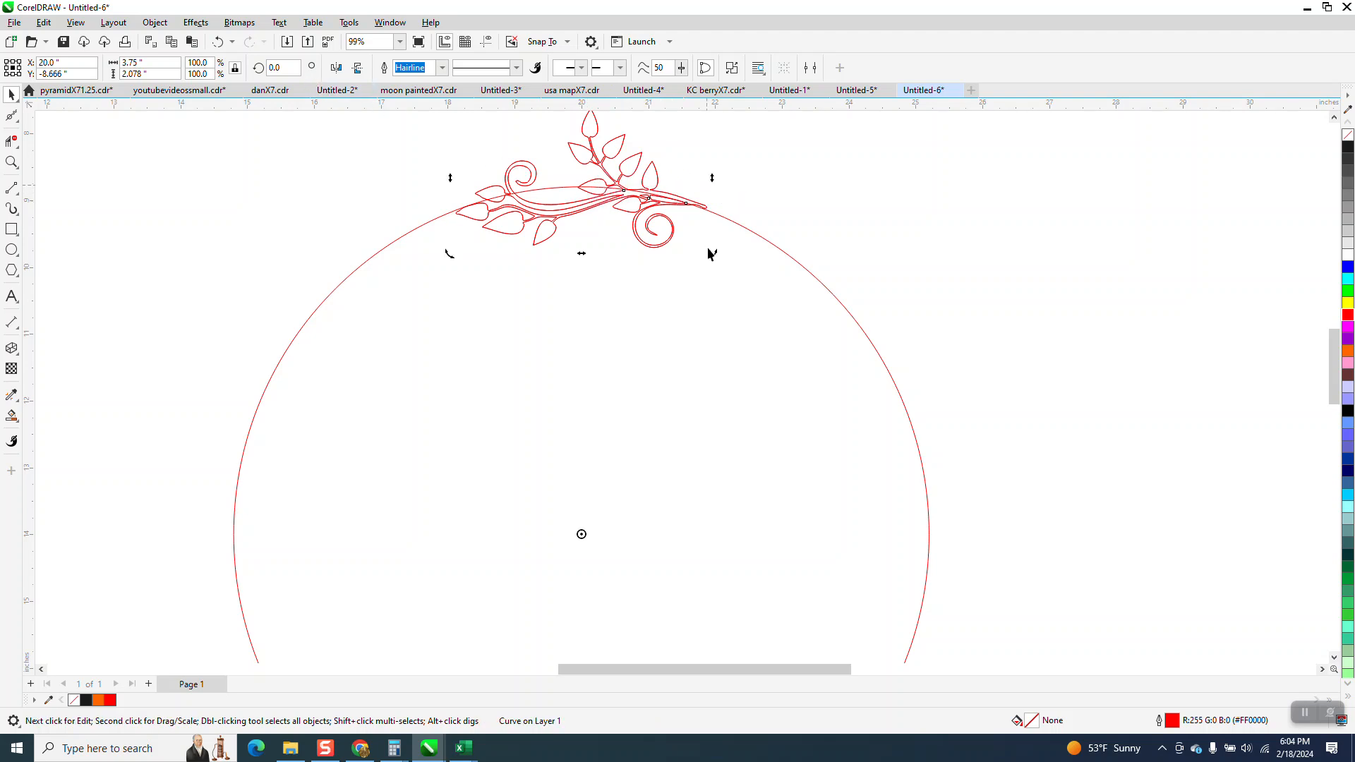
drag(450, 253, 247, 375)
Step: Delete the red guide circle running through the joint between the two vine sections
key(z)
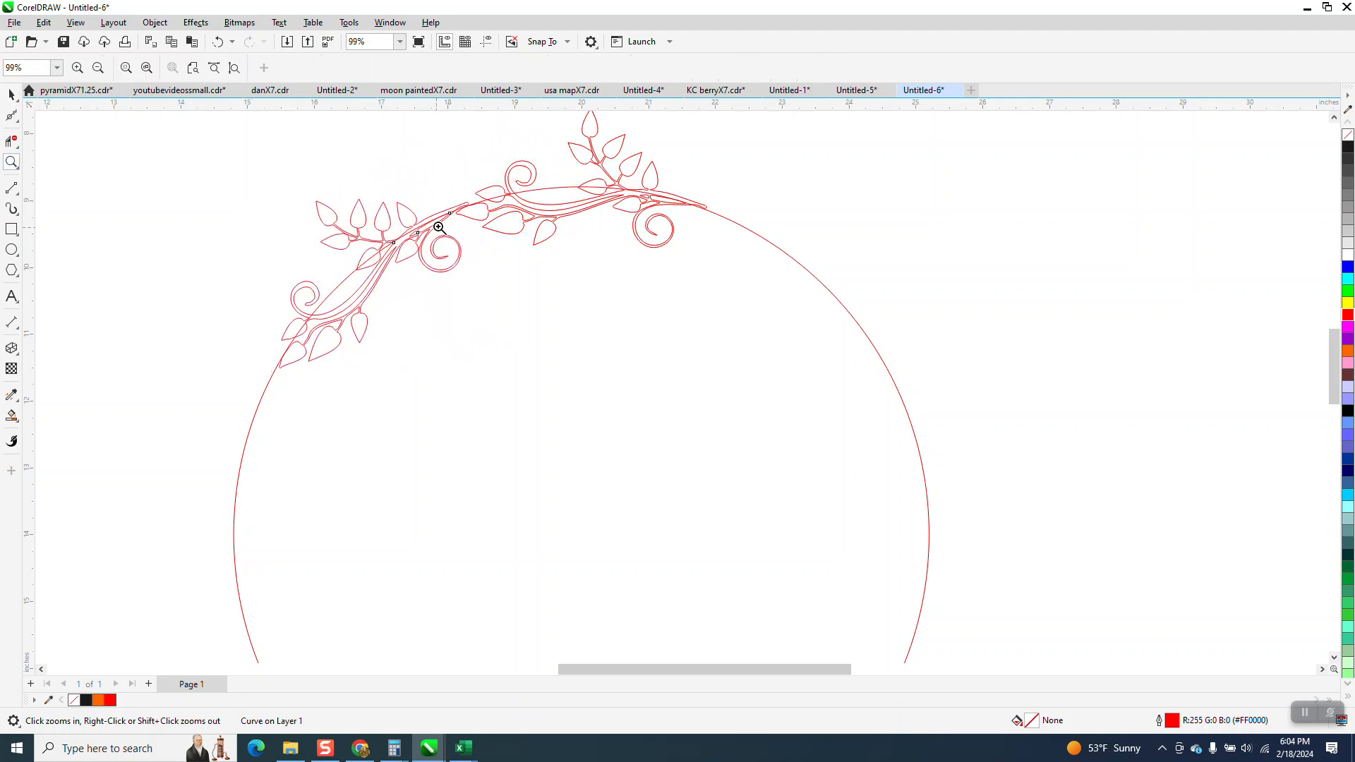
drag(439, 218, 574, 288)
right_click(508, 303)
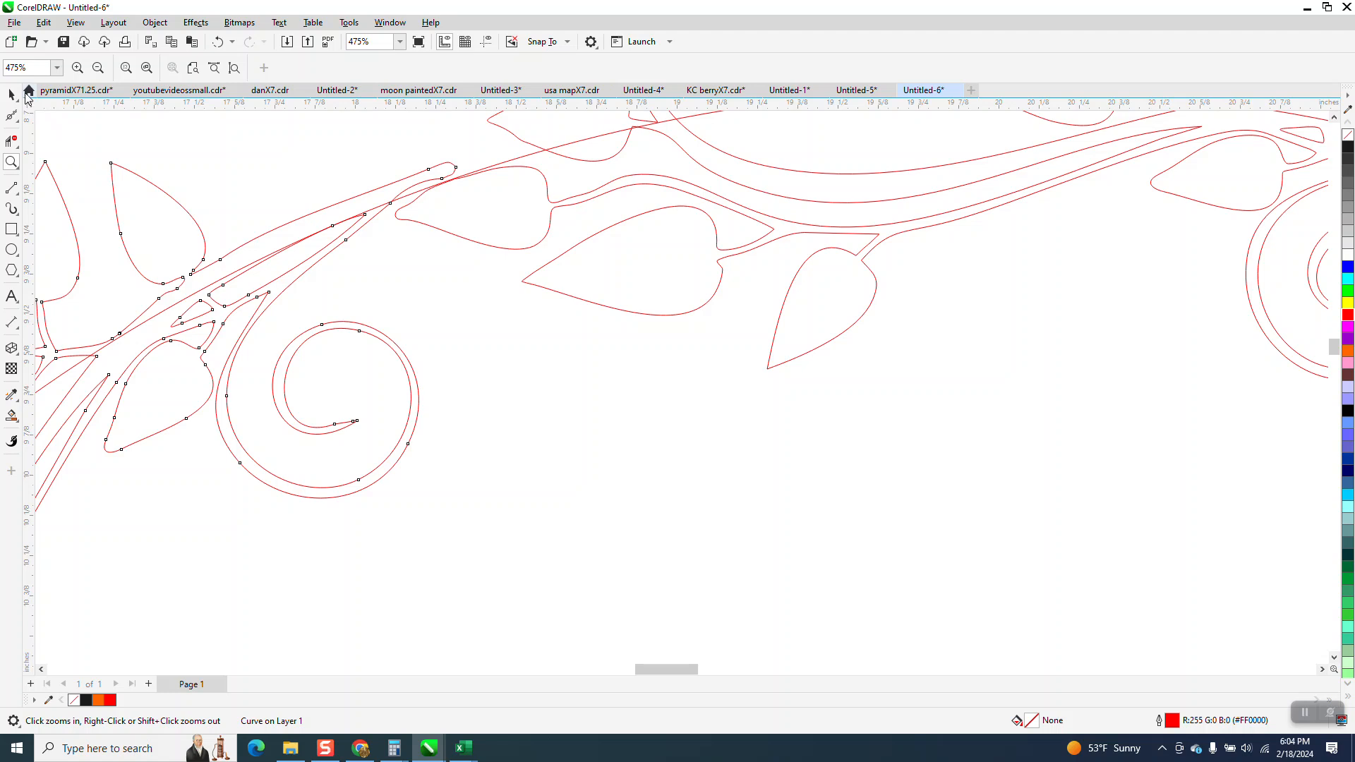
click(529, 164)
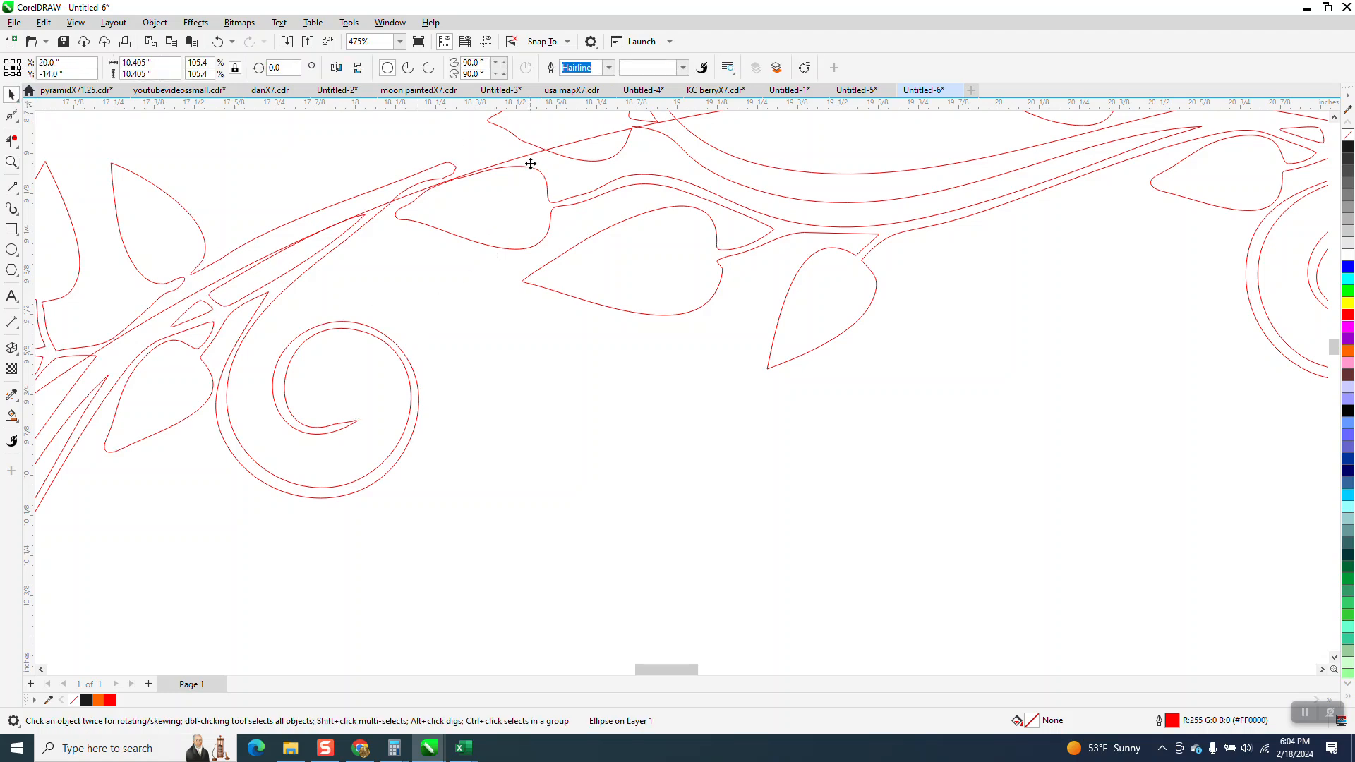
click(530, 154)
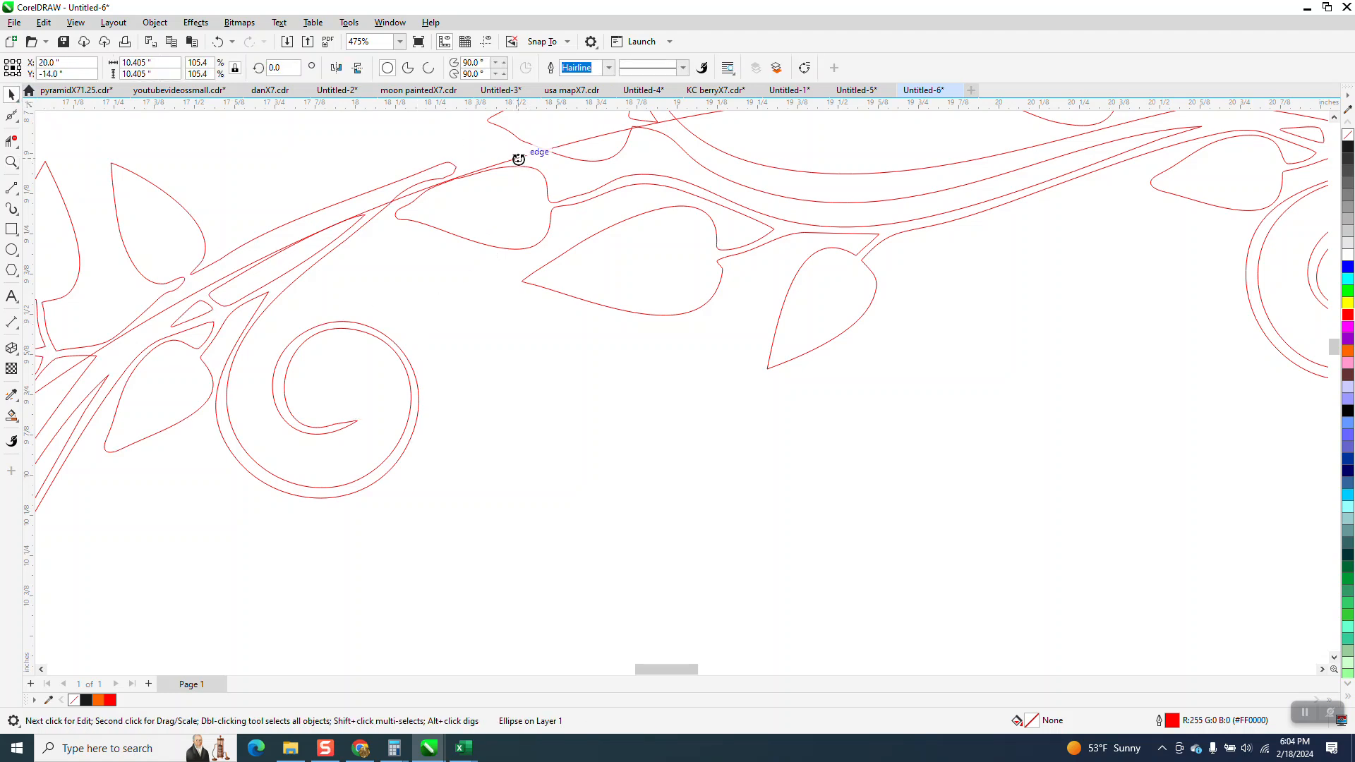
key(Delete)
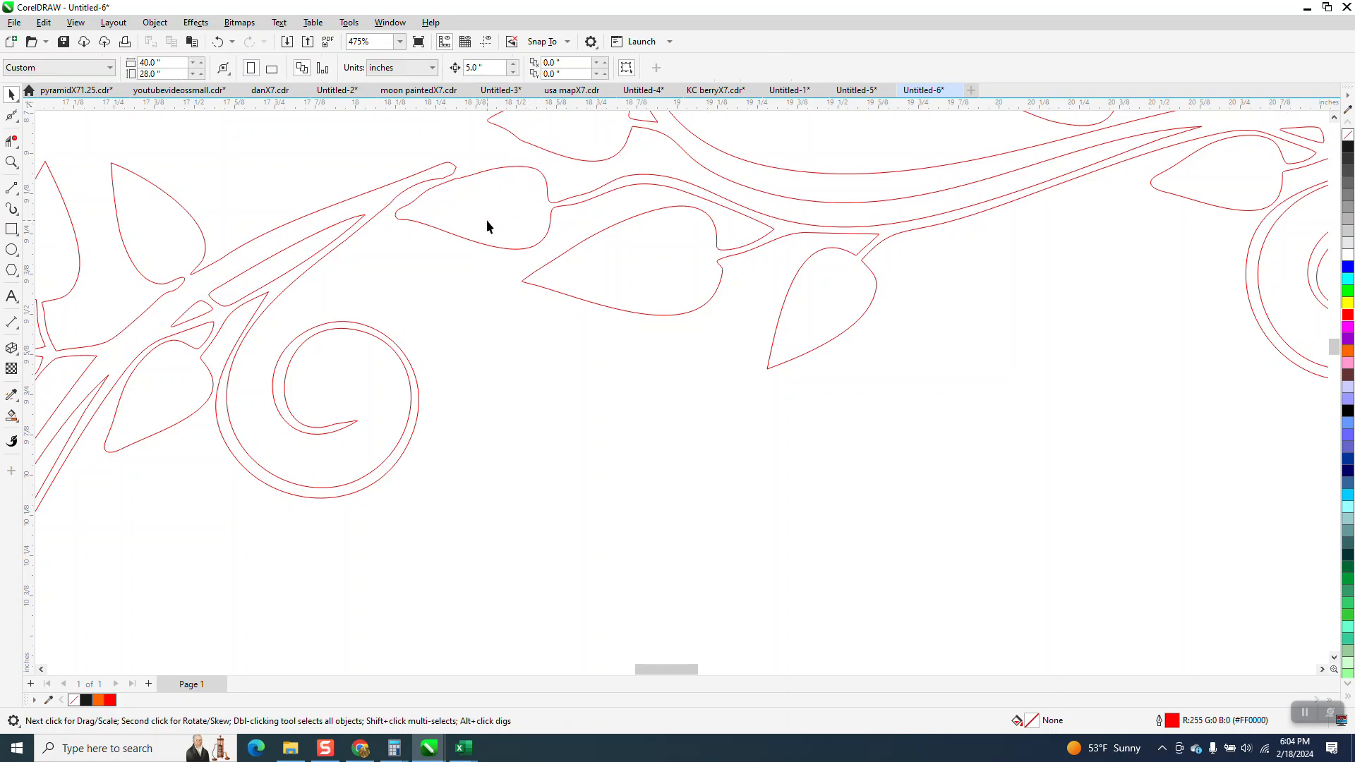
scroll(487, 226, down, 1)
scroll(501, 224, down, 1)
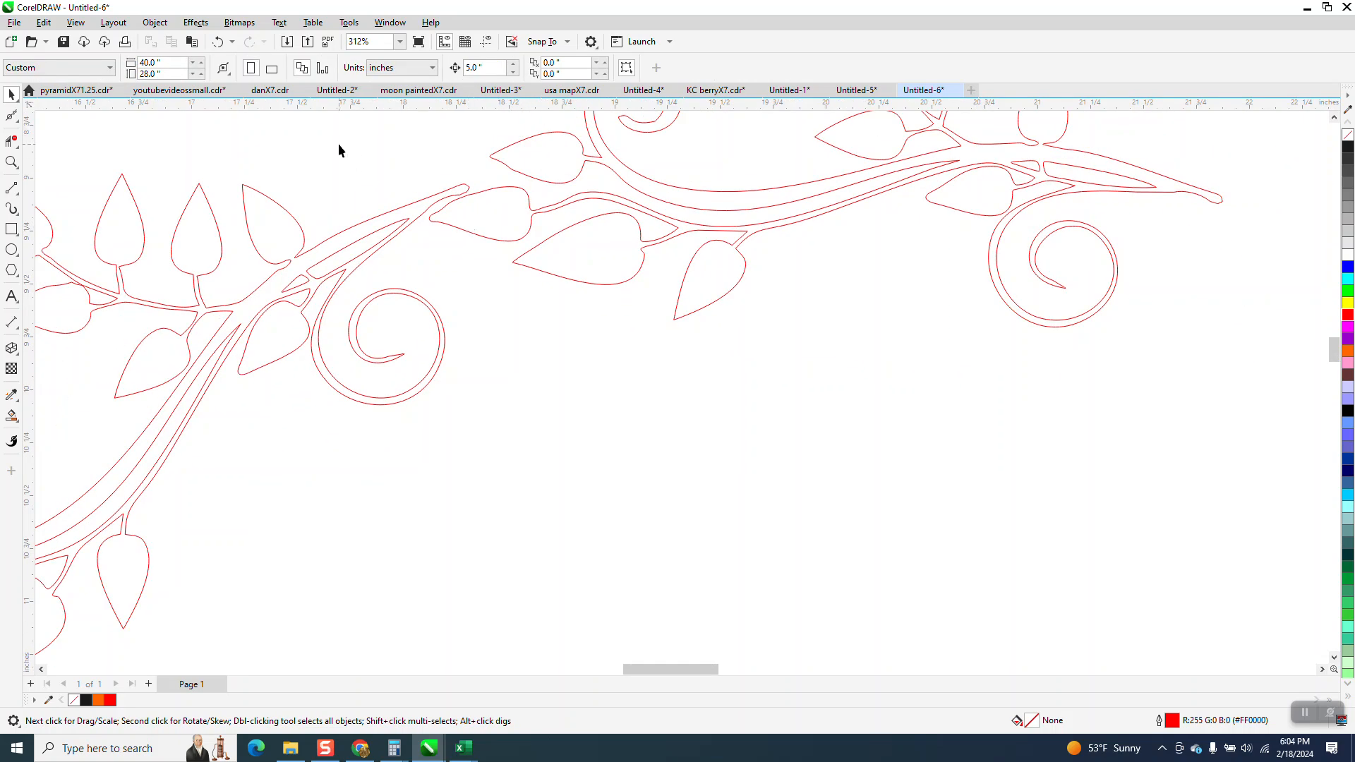
Step: Set the rotated vine copy's rotation angle to 40 degrees
click(432, 204)
double_click(281, 67)
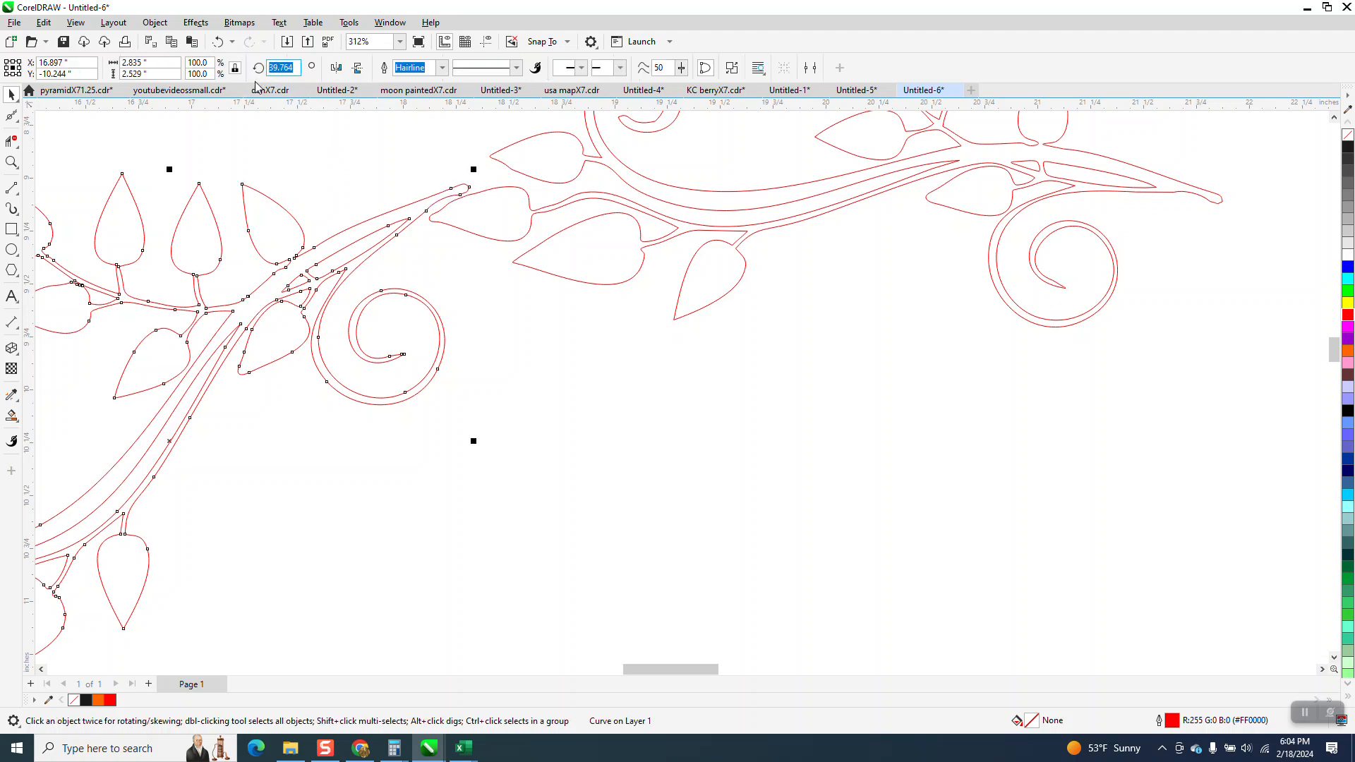
text(40)
key(Return)
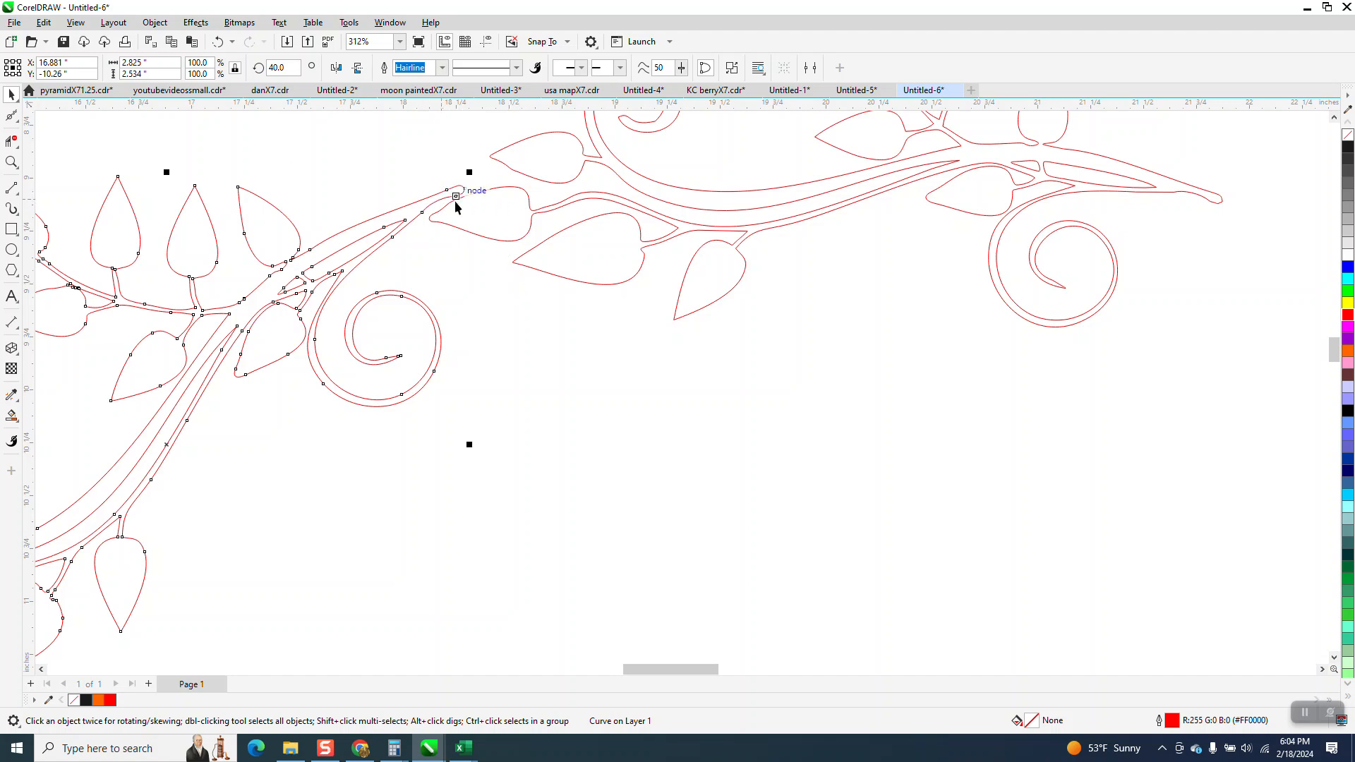
Step: Reshape the rotated vine by moving its stem-tip nodes together down and right, so the tip lies over the adjoining leaf
click(12, 162)
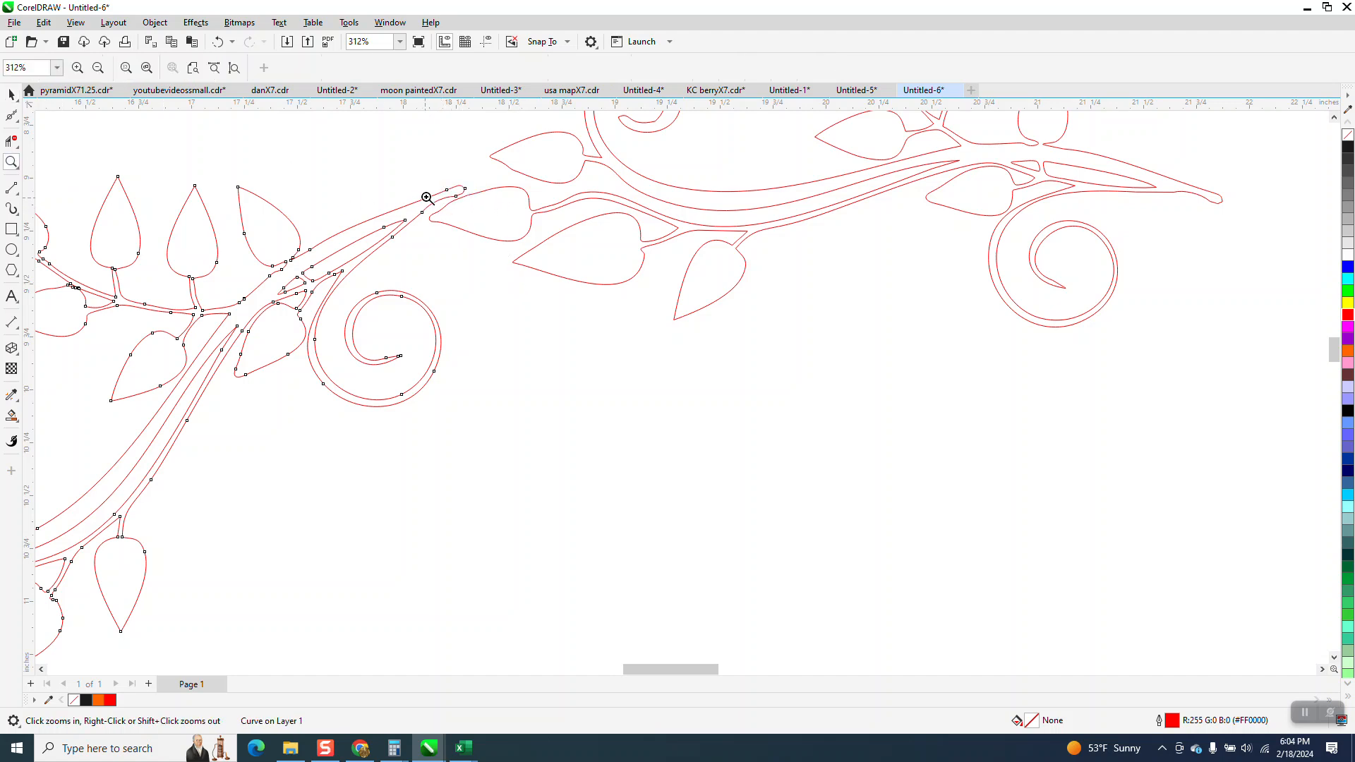
drag(592, 292, 592, 291)
click(12, 115)
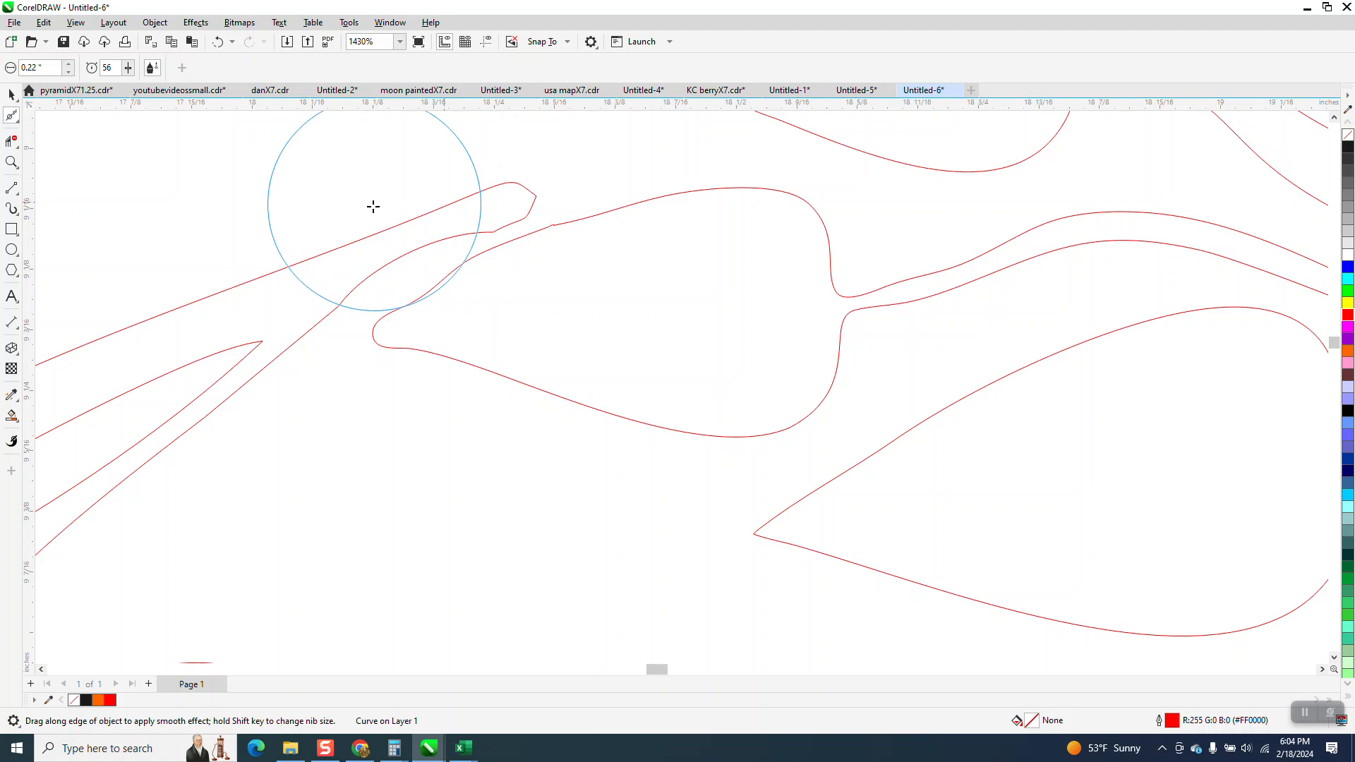
click(16, 120)
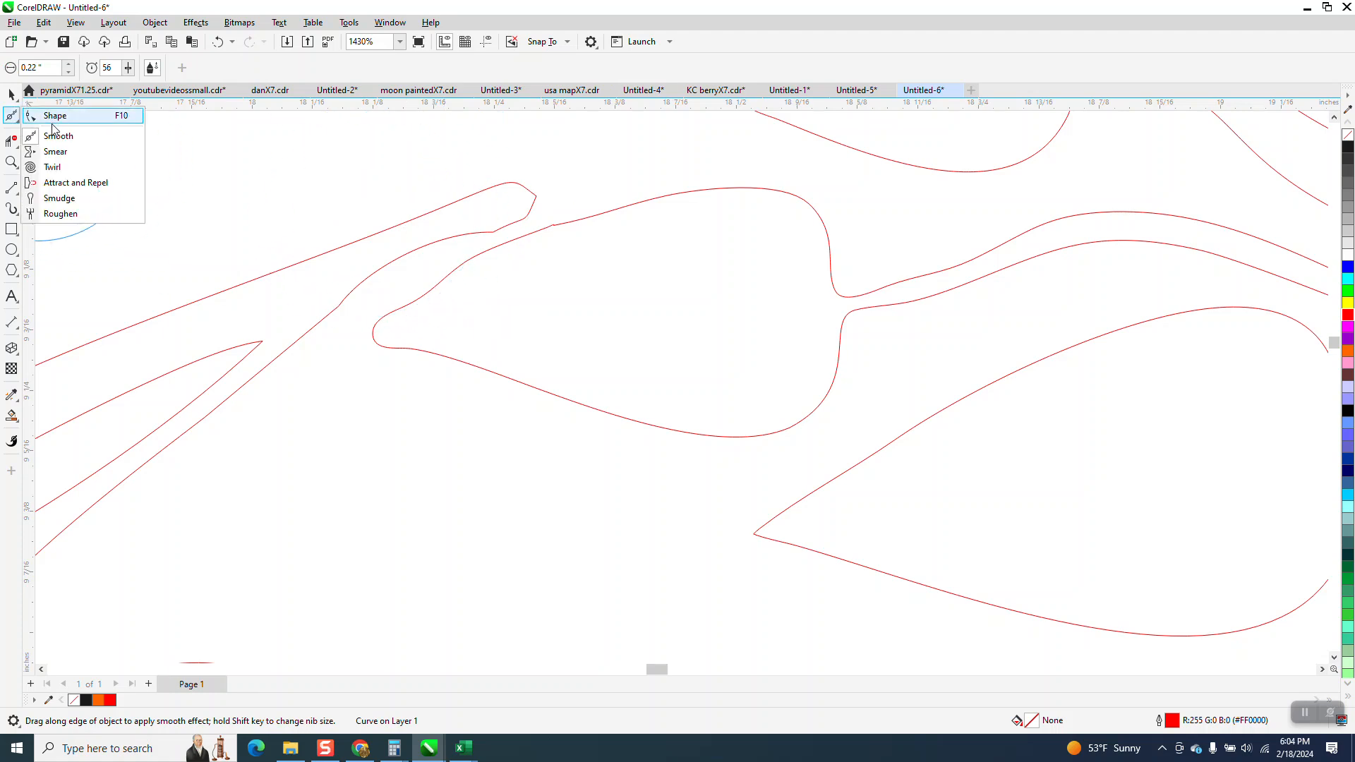
click(46, 111)
drag(614, 150, 424, 314)
drag(497, 233, 523, 283)
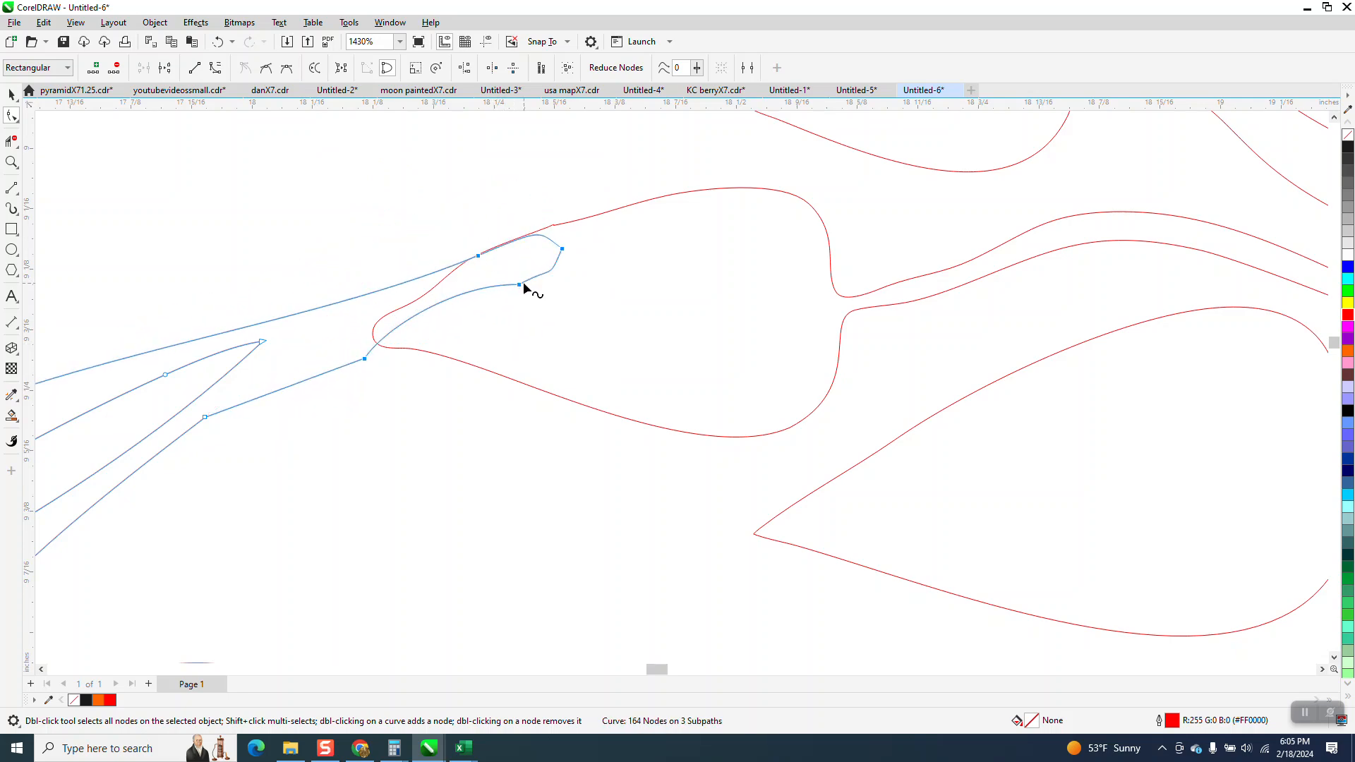
Step: Apply a black Smart Fill with no outline to the rotated vine section
scroll(519, 288, down, 2)
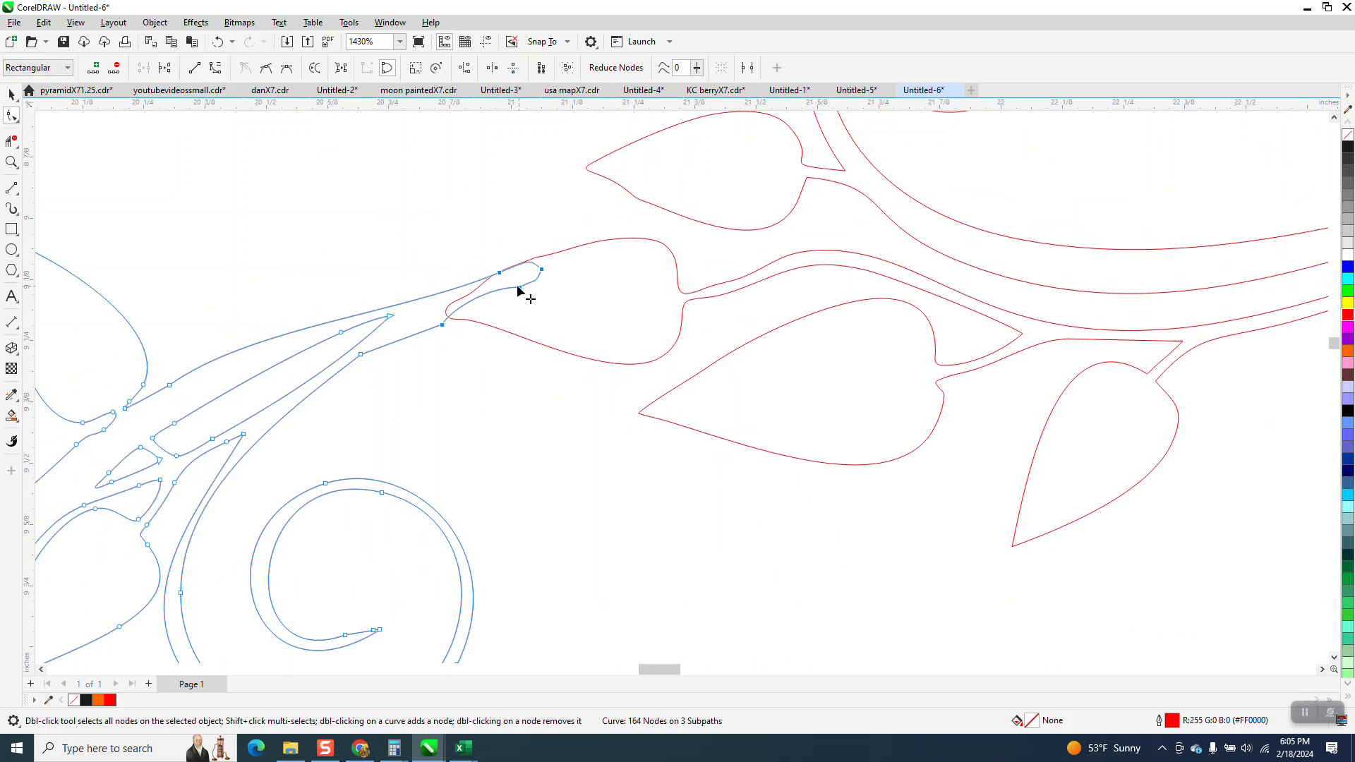
scroll(264, 272, down, 3)
click(11, 417)
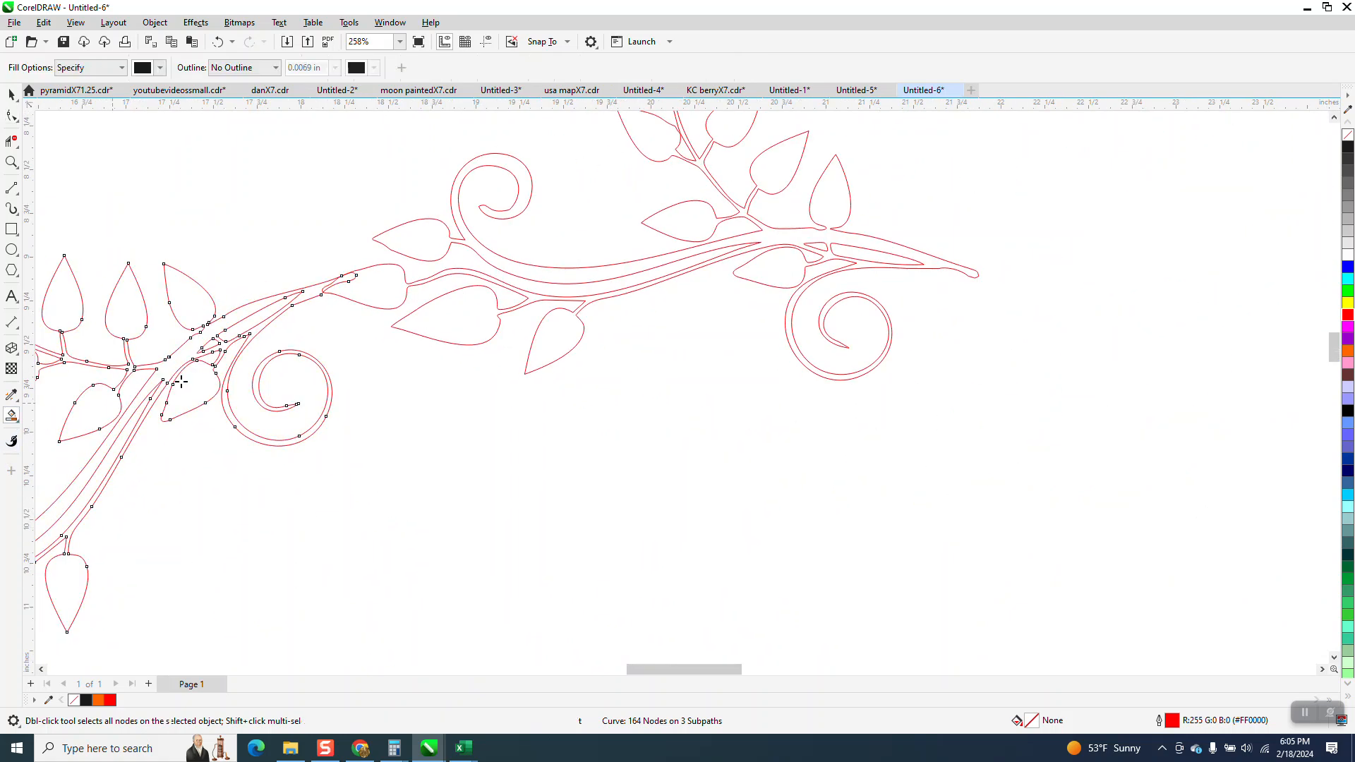
click(324, 289)
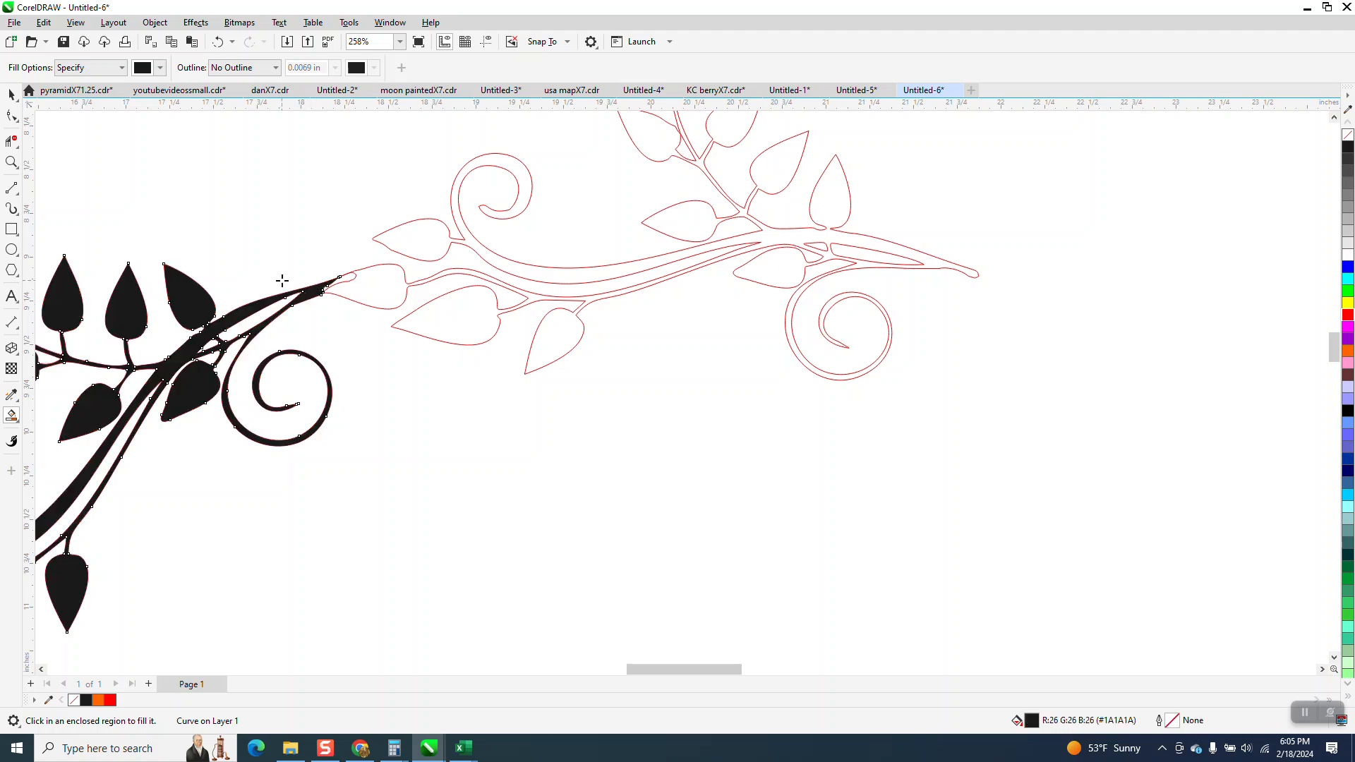
Step: Move the original red vine straight up 5 inches to Y -3.666, and delete the red outline beneath the black rotated vine
click(12, 94)
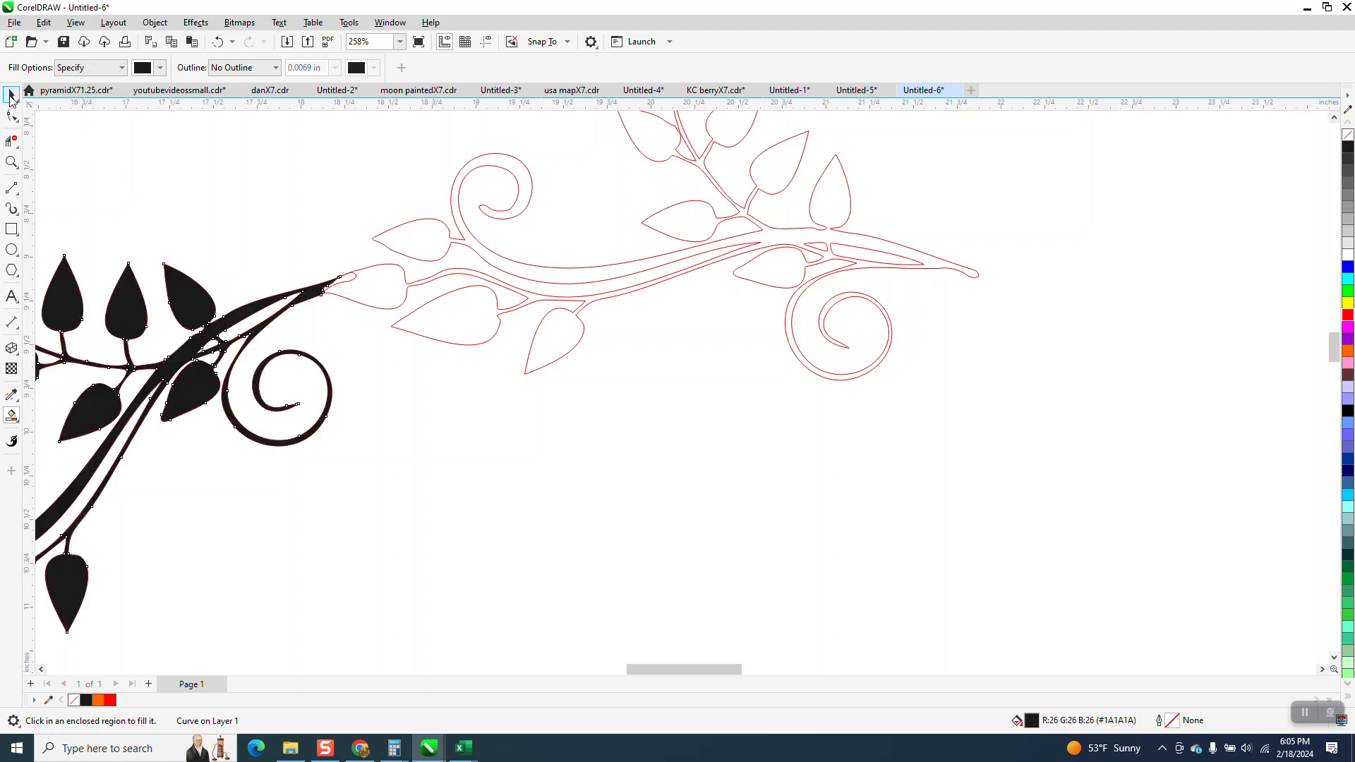
click(479, 243)
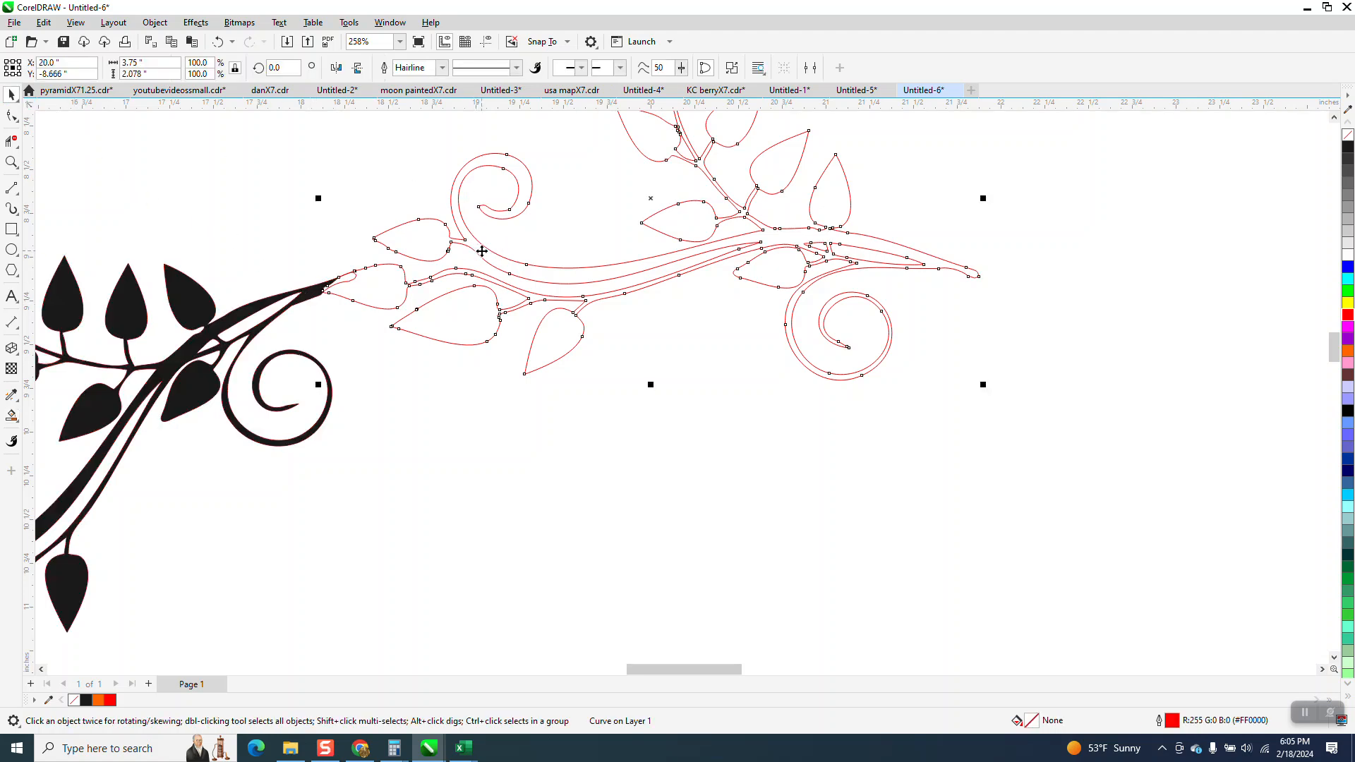
key(Delete)
scroll(481, 251, down, 3)
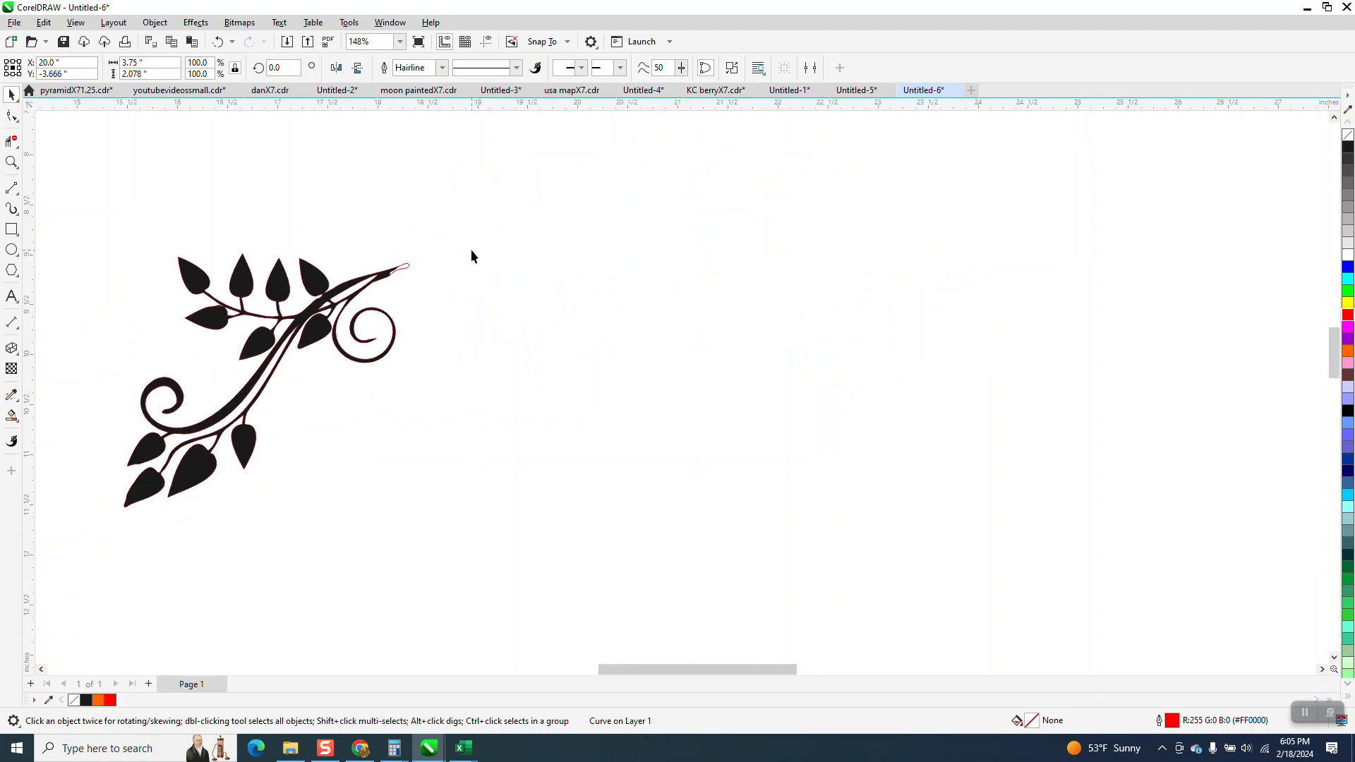
click(406, 269)
key(Delete)
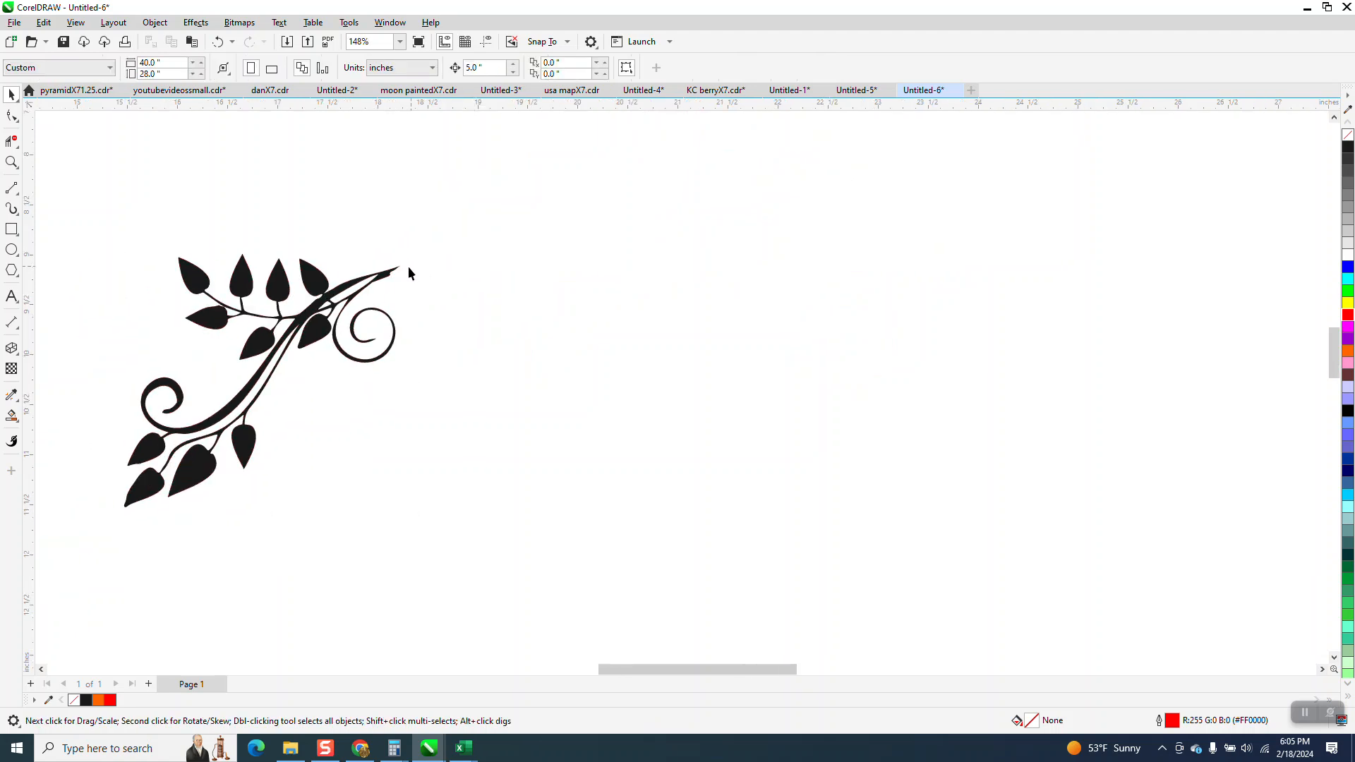
Step: Rotate the black vine by -40 degrees around the circle's center, back to the wreath's top position
click(390, 278)
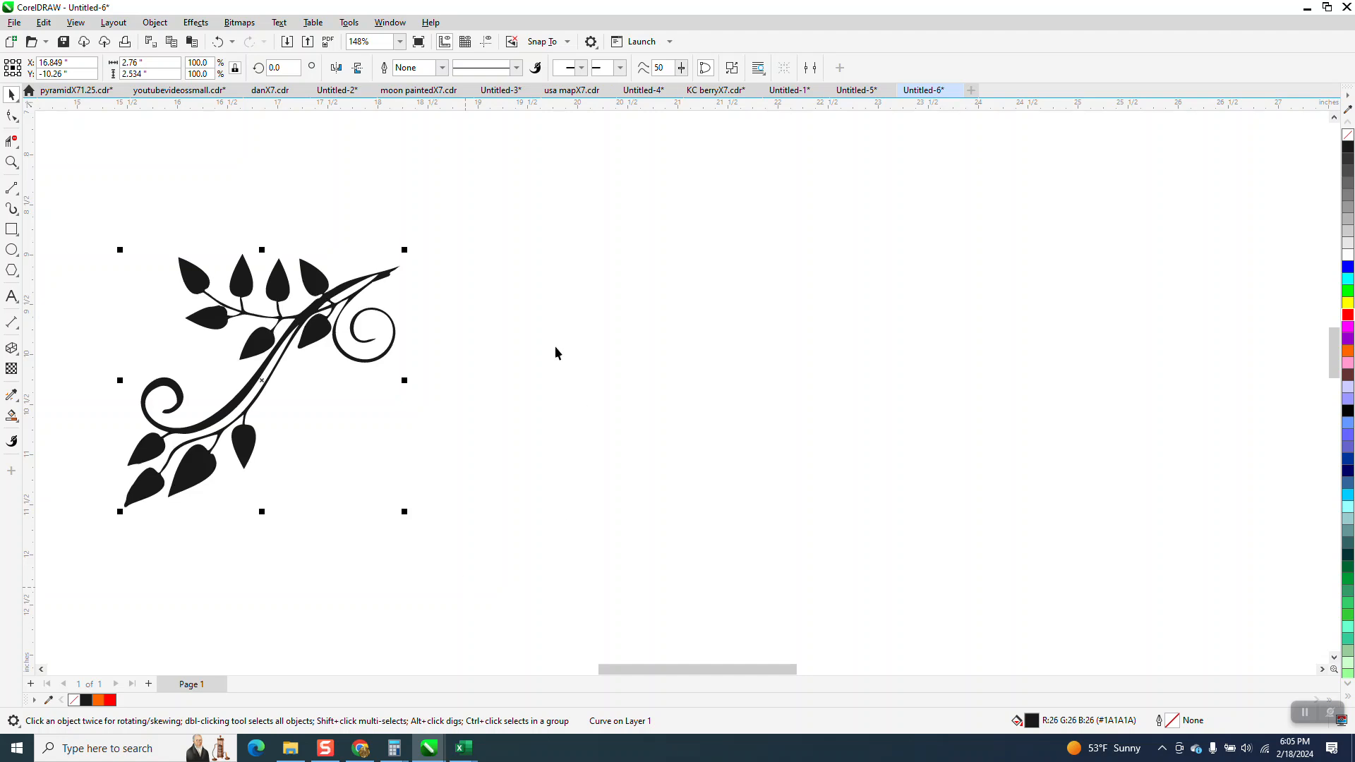
click(284, 67)
text(-40)
key(Return)
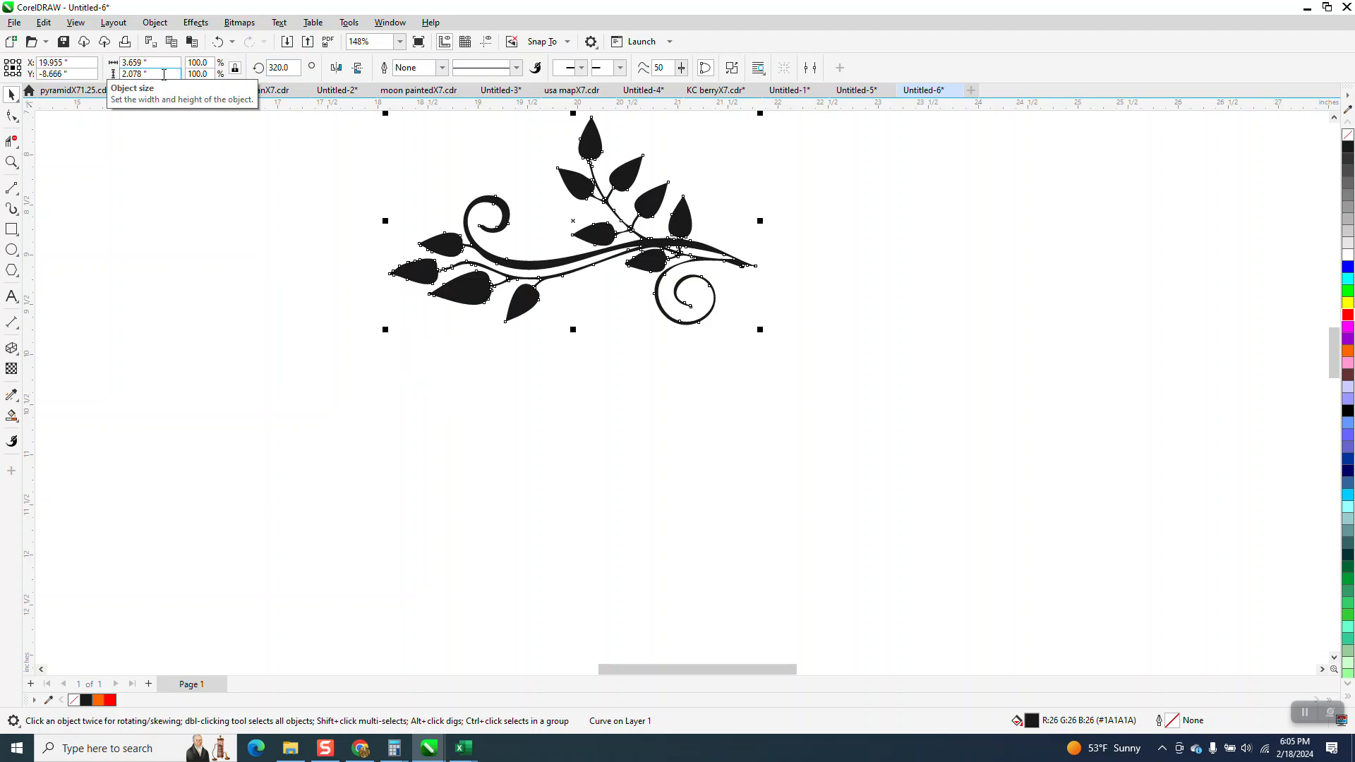
Step: Remove the vine's black fill and give it a red hairline outline
click(674, 228)
click(1348, 134)
right_click(1348, 135)
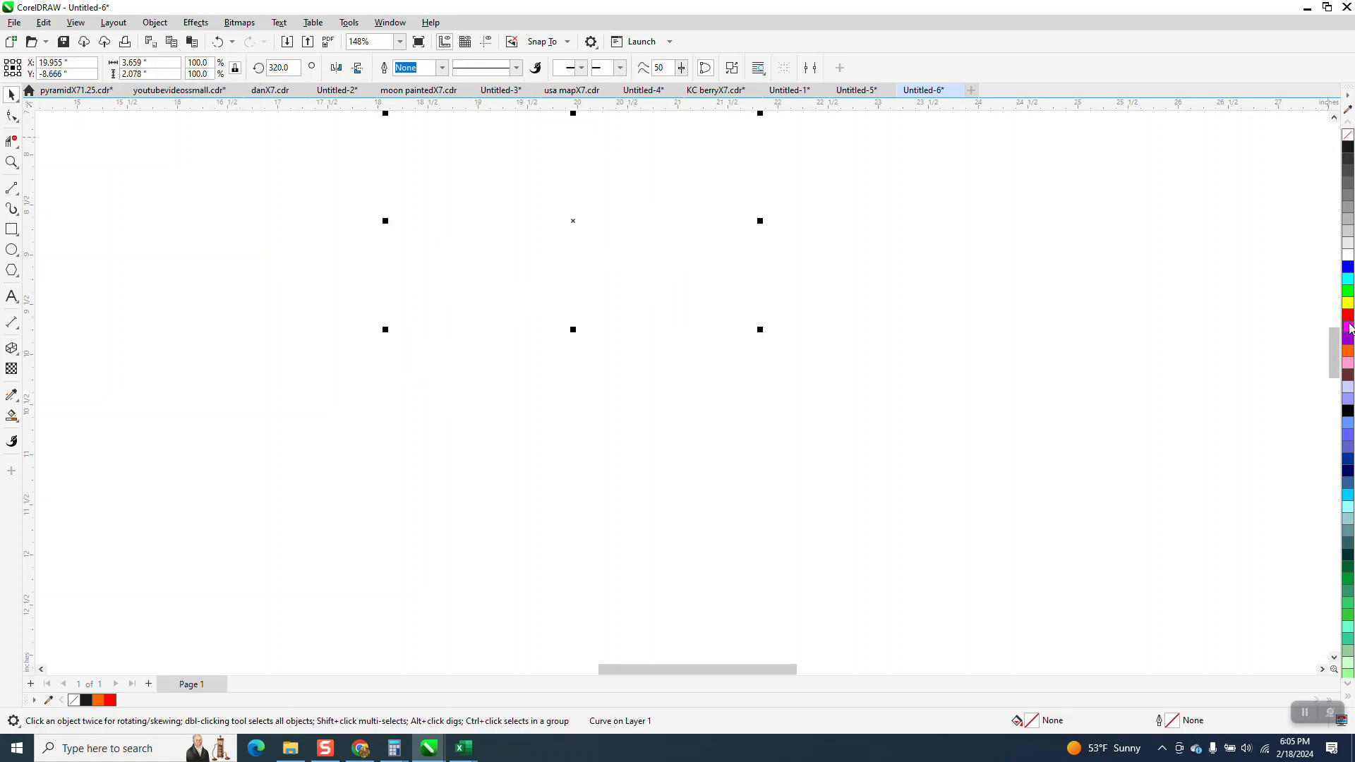
right_click(1347, 315)
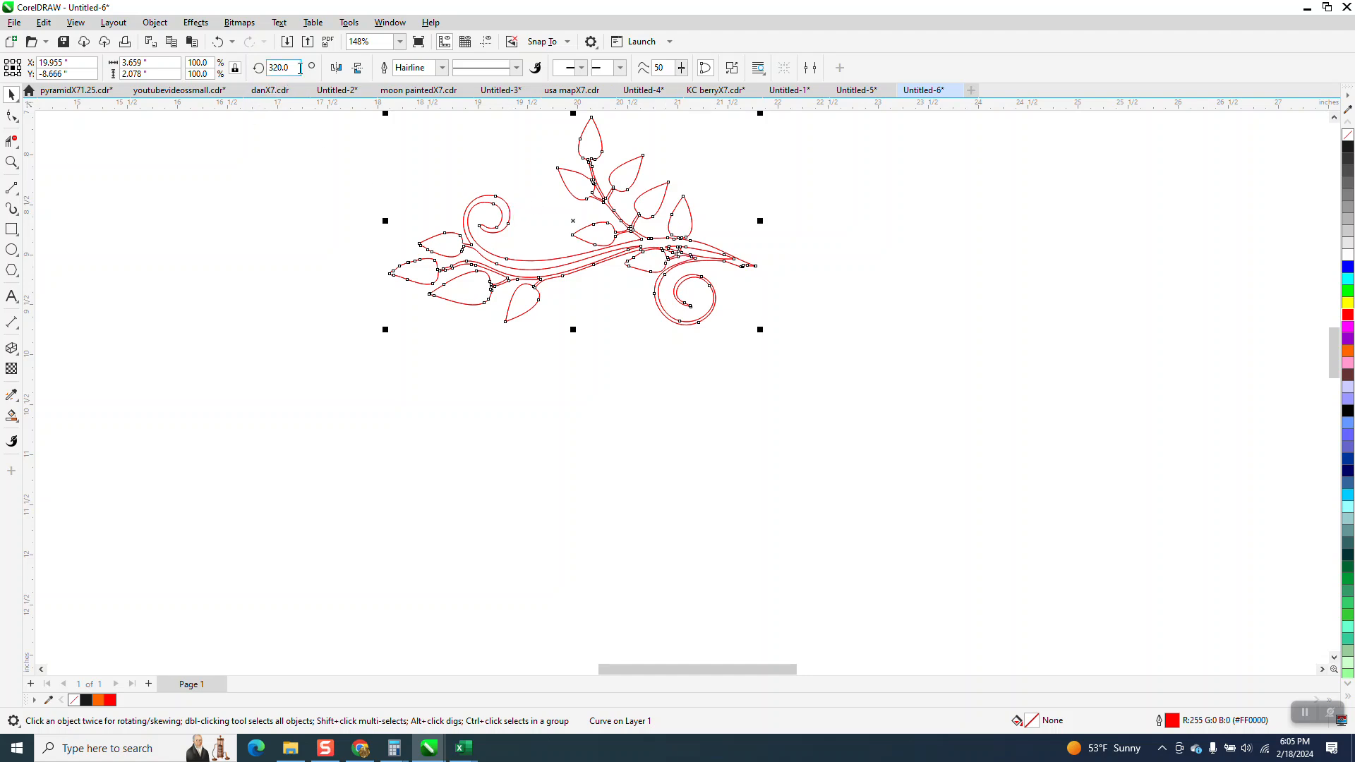
Step: Create a black Smart Fill shape from the red vine and move that shape straight up 5 inches, off the outline
click(310, 151)
scroll(580, 404, down, 1)
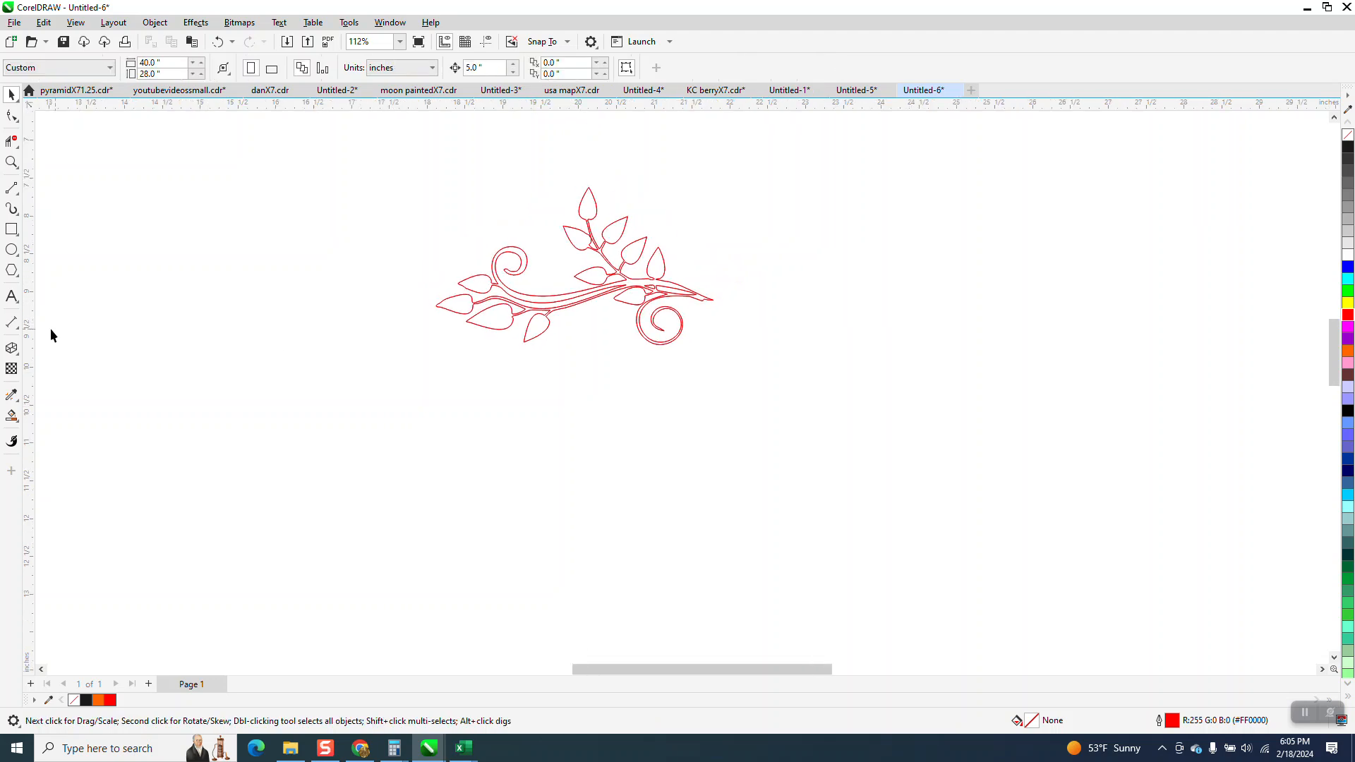
click(17, 419)
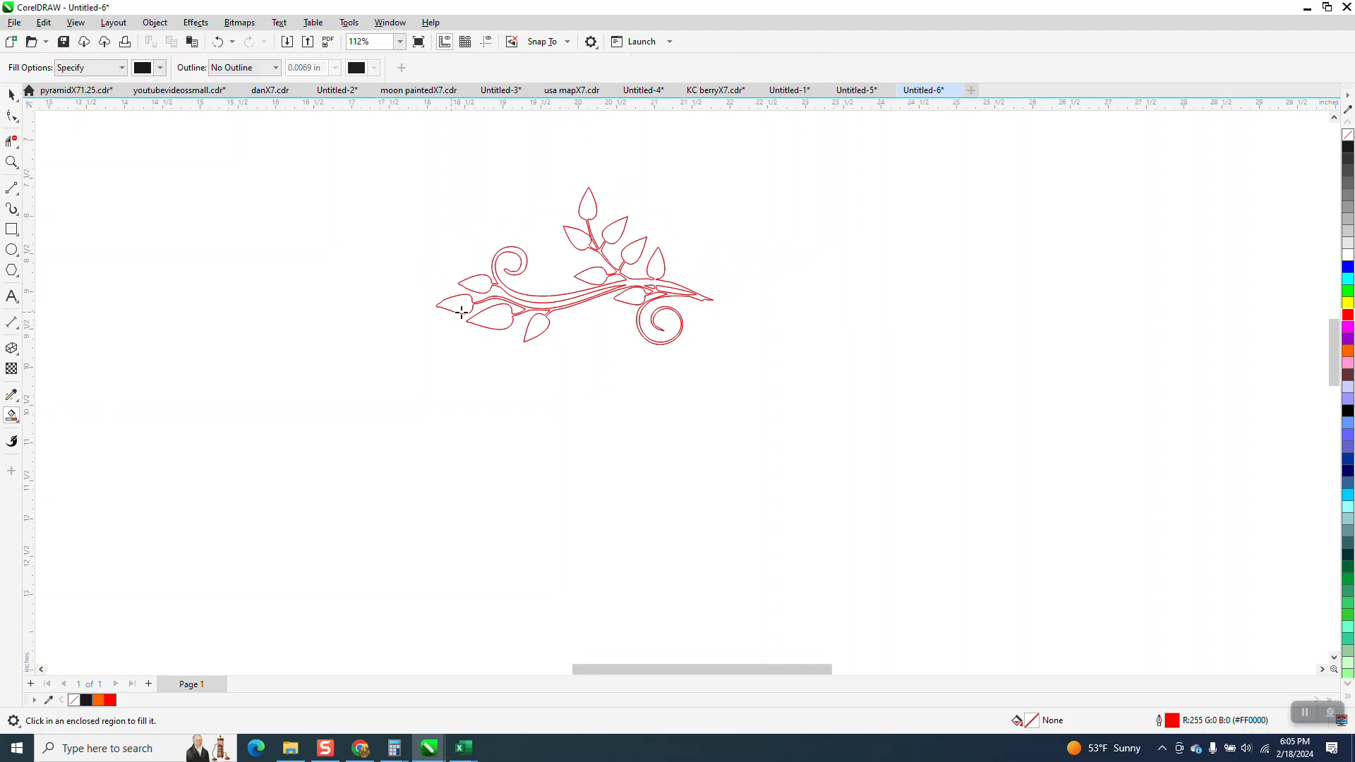
click(618, 228)
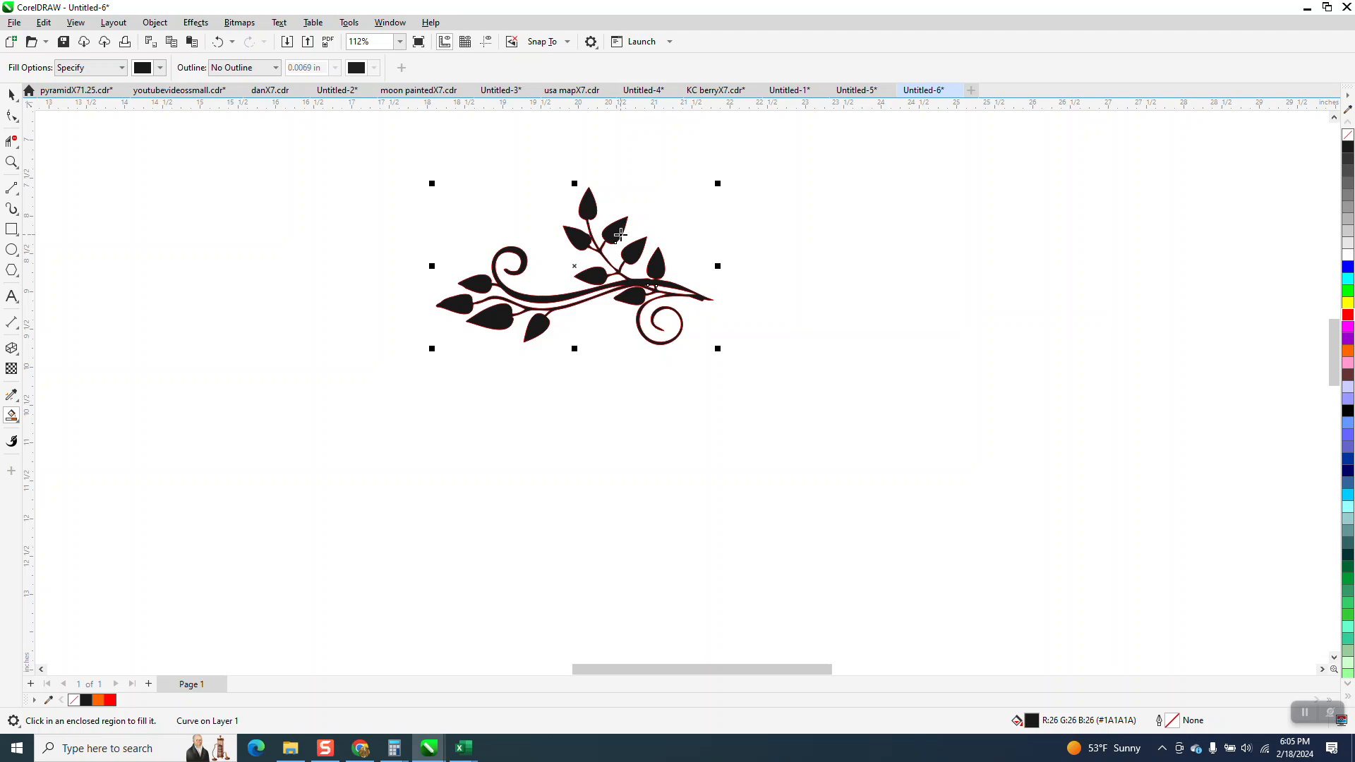
key(ctrl+z)
scroll(513, 263, down, 1)
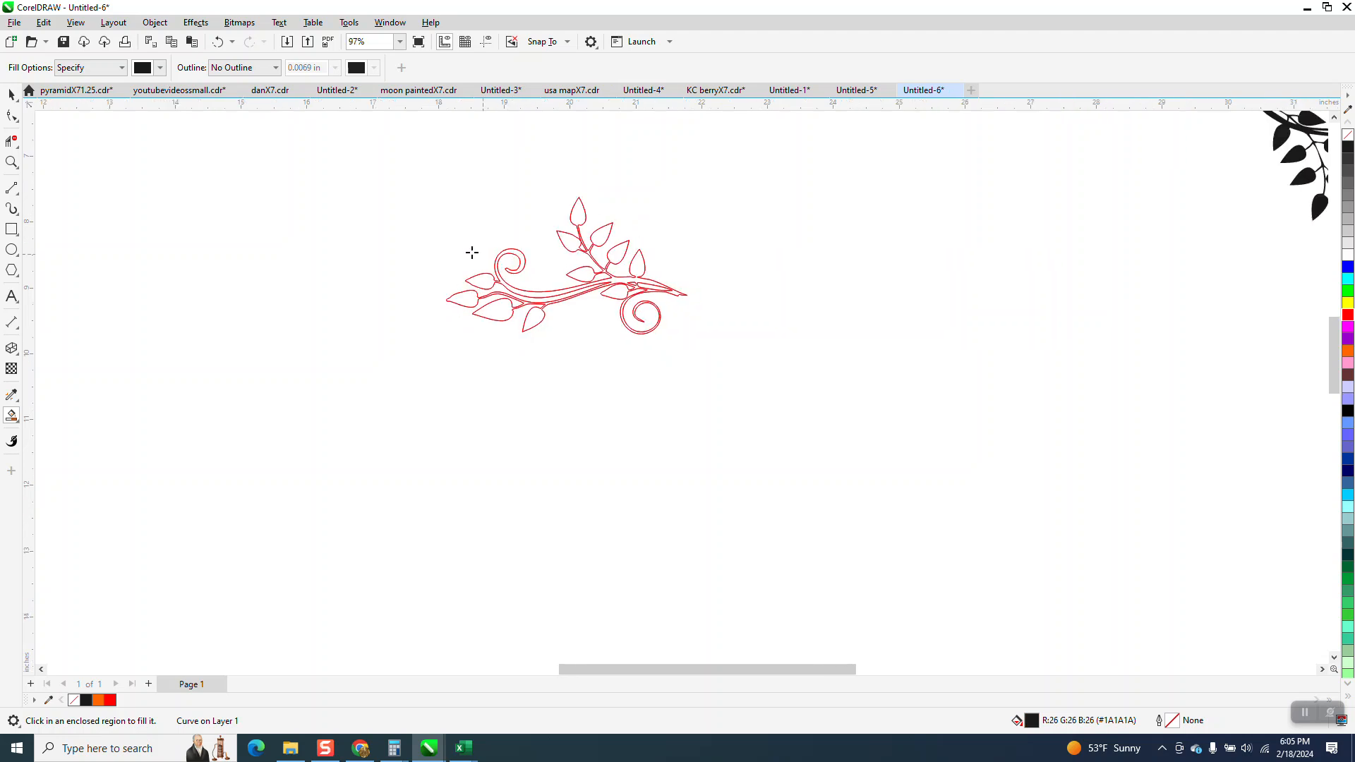
Step: Delete the red vine outline from which the black shape was made
click(11, 95)
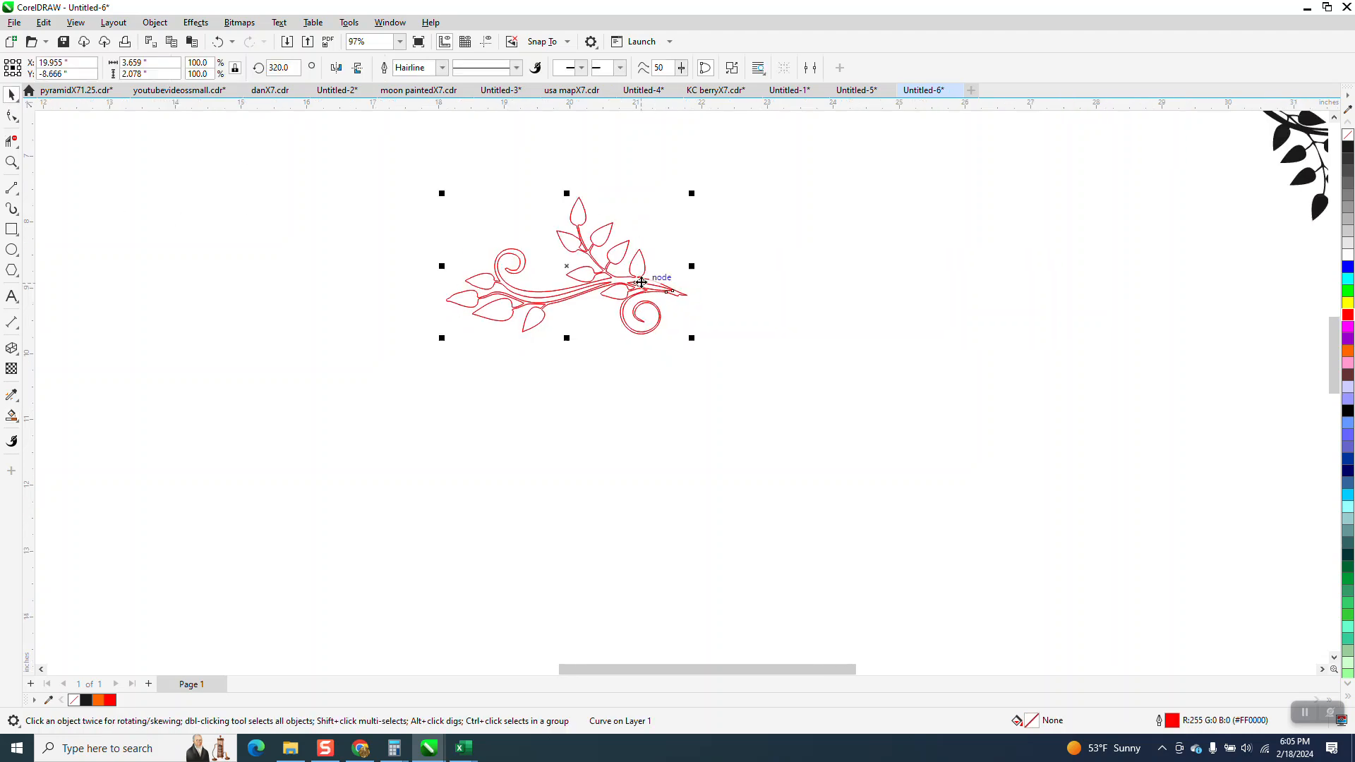
click(644, 286)
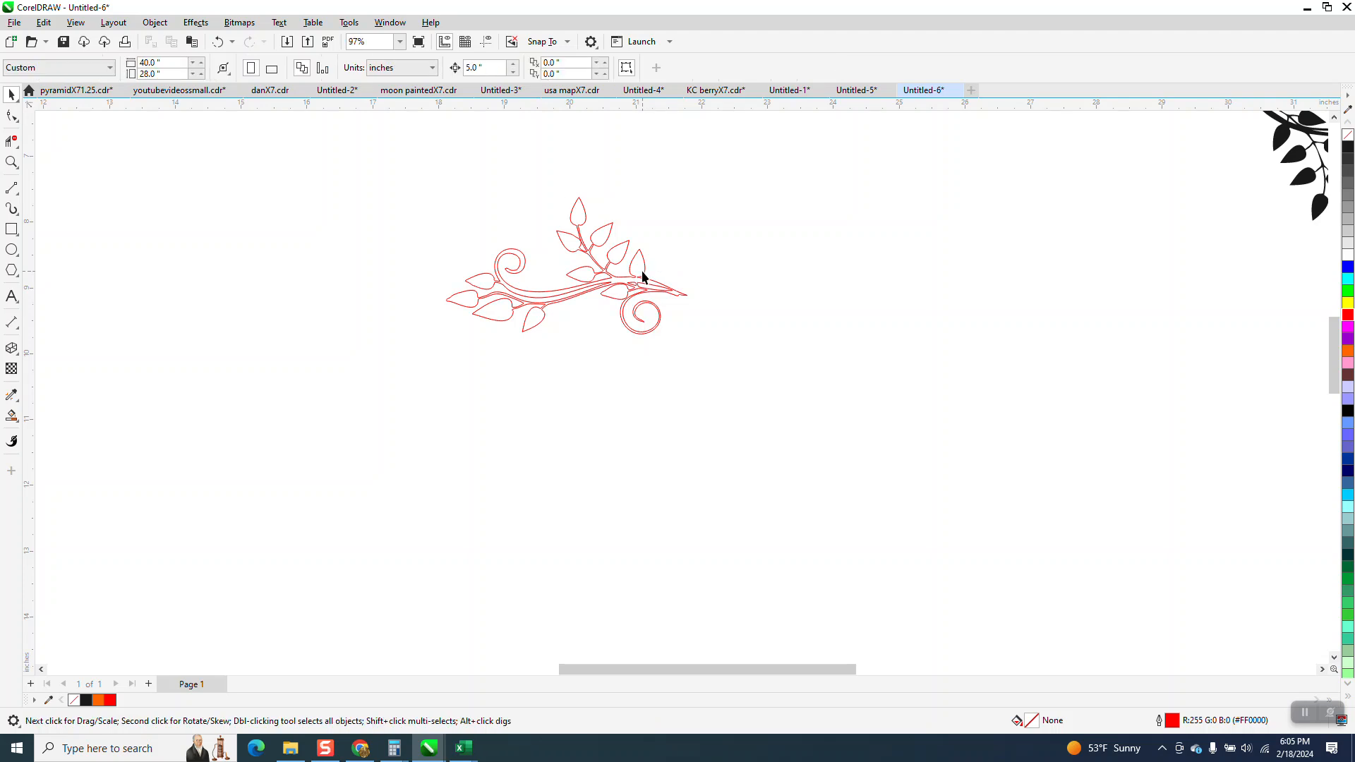
click(642, 274)
key(Delete)
Step: Move the black vine straight down 5 inches to Y -8.666, and replace its fill with a red hairline outline
scroll(627, 298, down, 1)
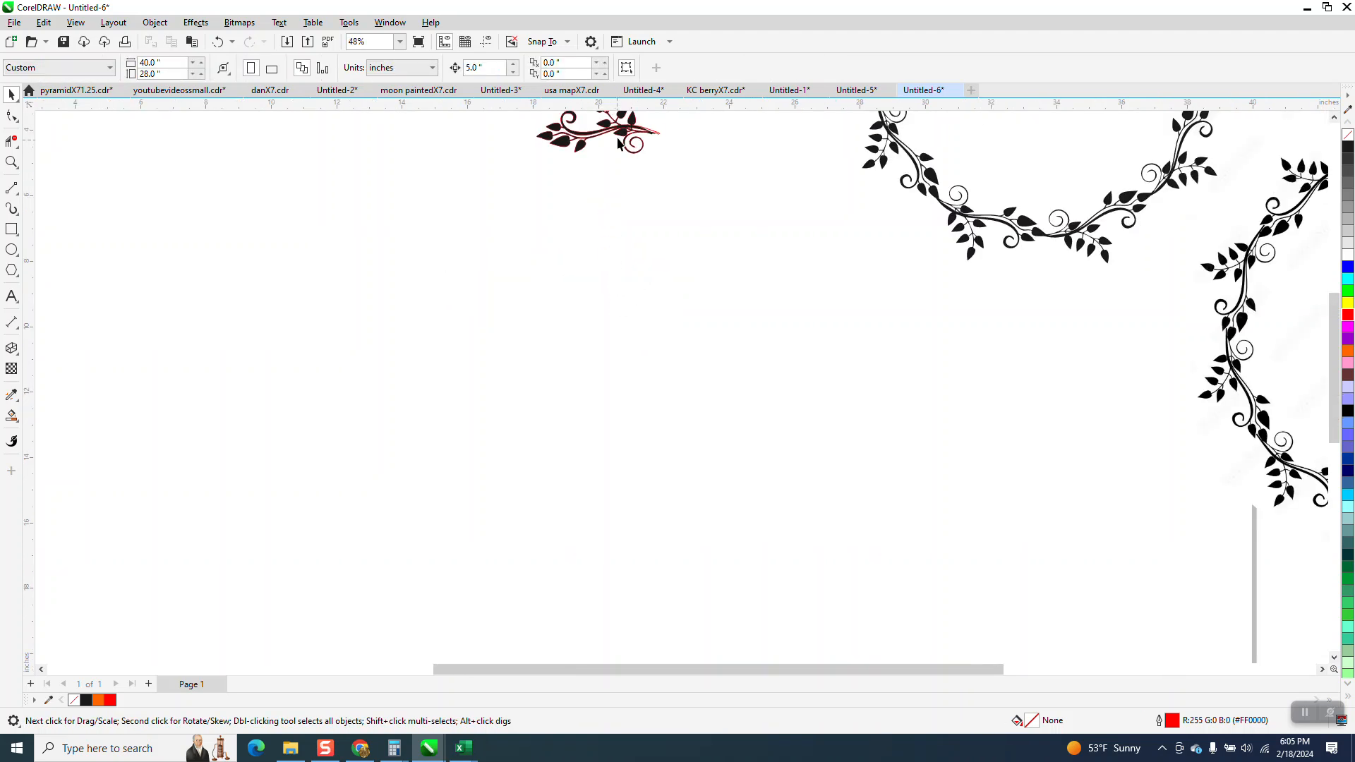
click(623, 135)
key(Down)
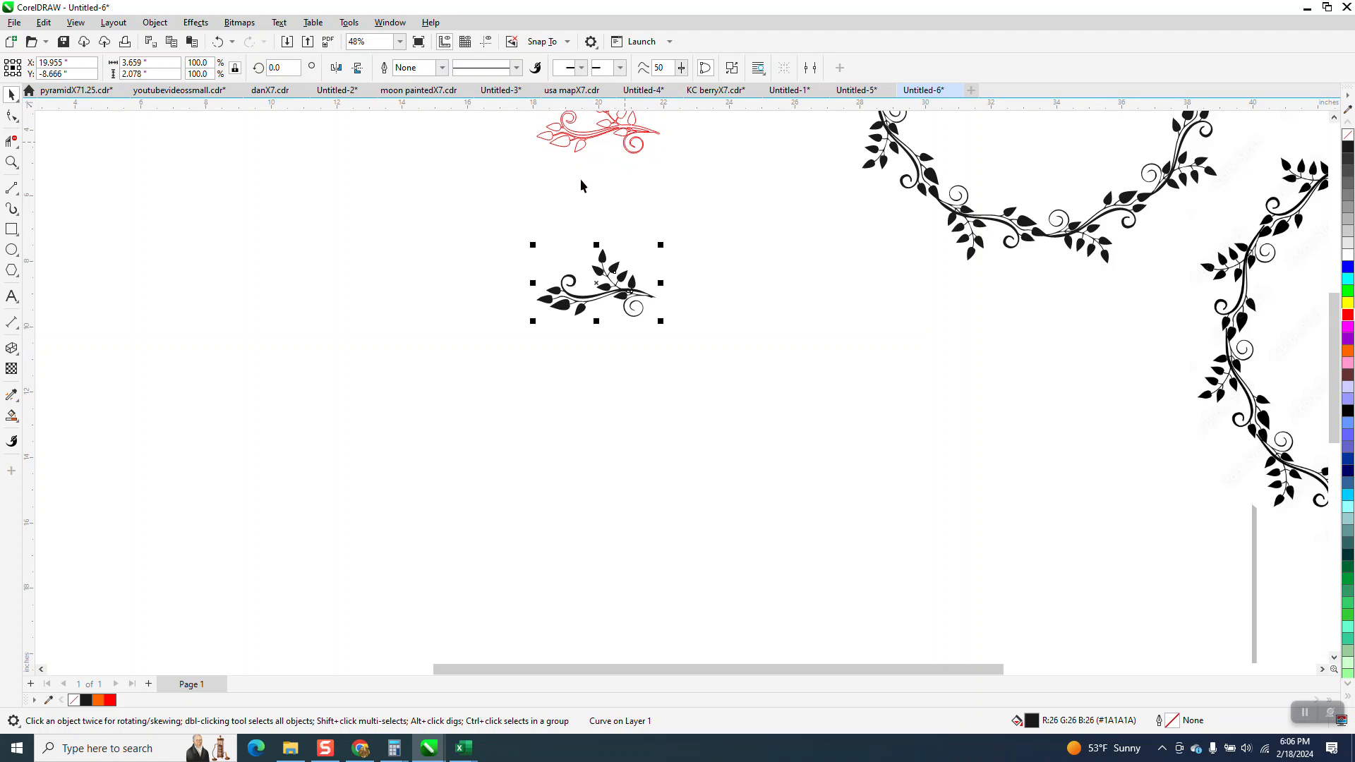
click(1347, 135)
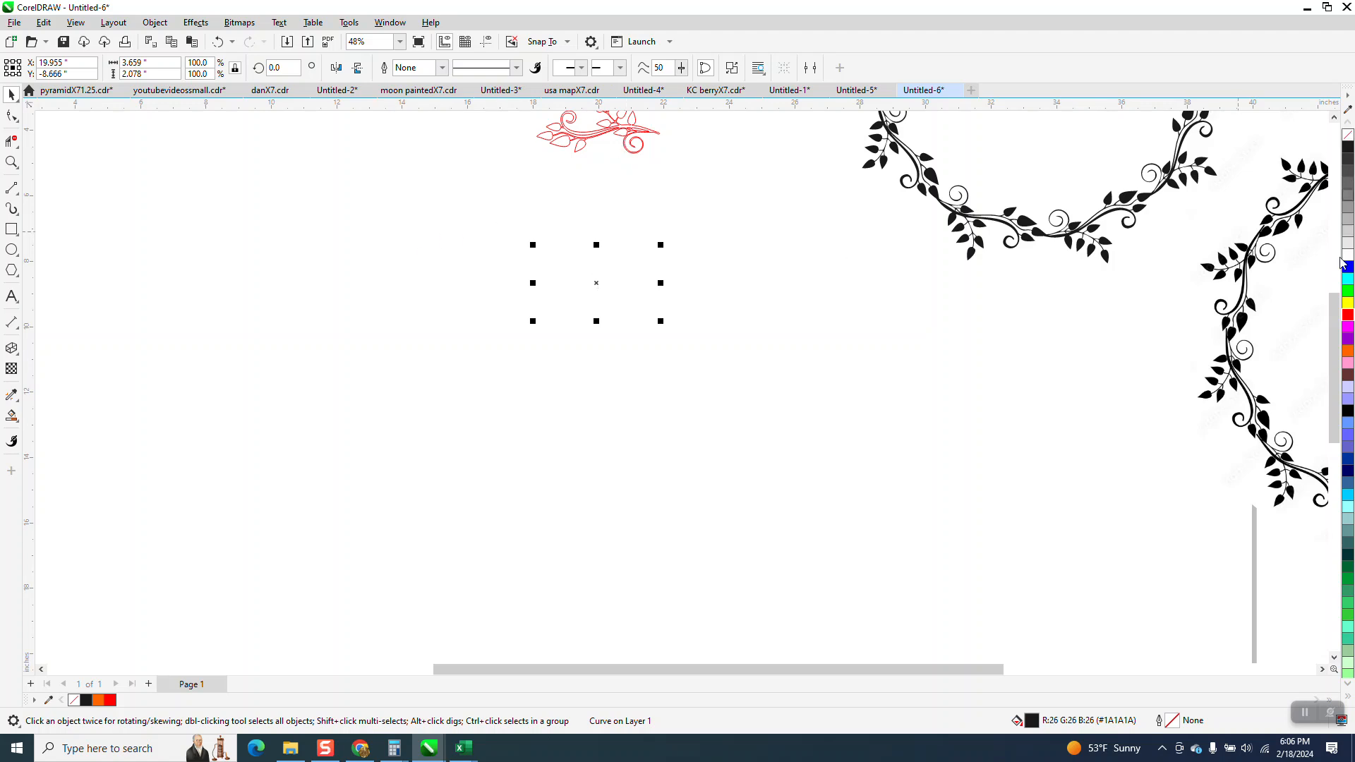
right_click(1348, 315)
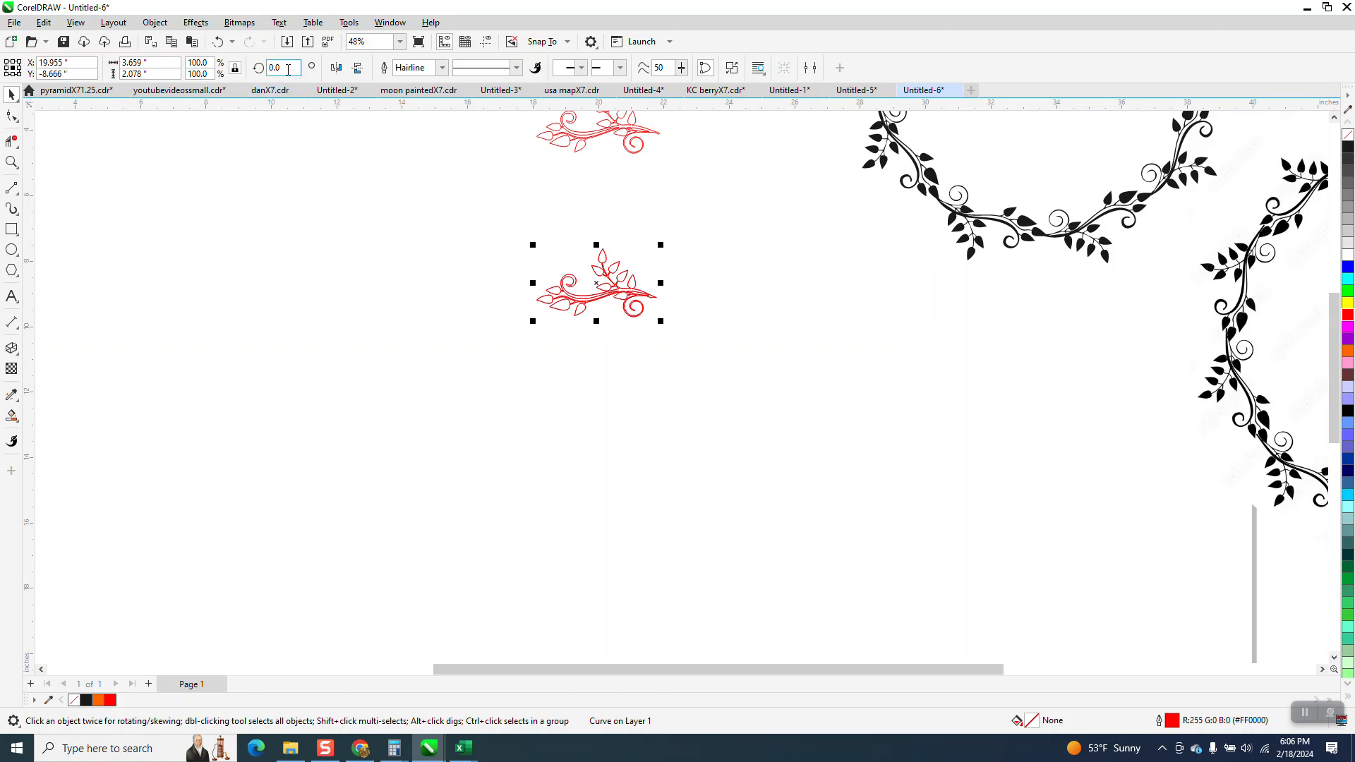
Step: Rotate a copy of the vine 40 degrees around the circle's center and repeat it seven more times to close the wreath
text(0)
key(Return)
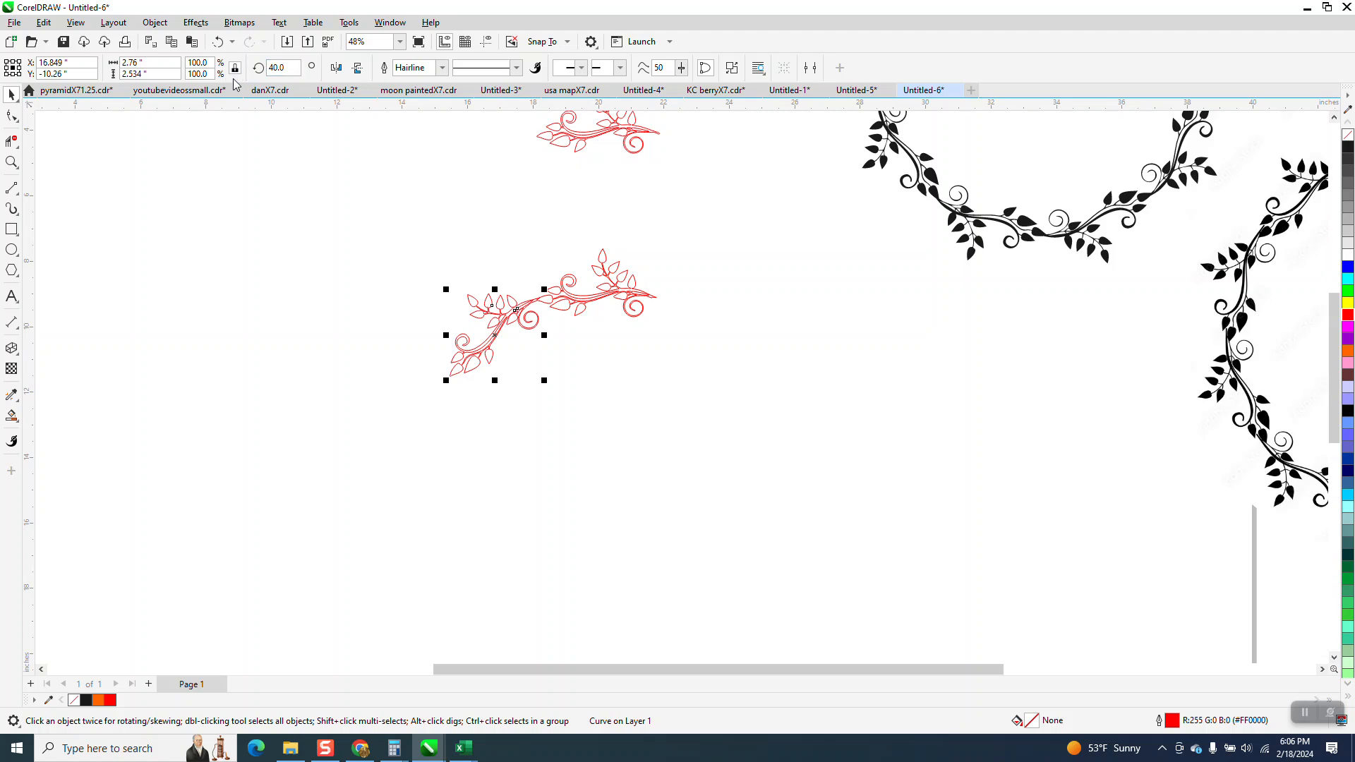
key(ctrl+r)
key(ctrl+r)
key(ctrl+r)
key(ctrl+r)
key(ctrl+r)
key(ctrl+r)
key(ctrl+r)
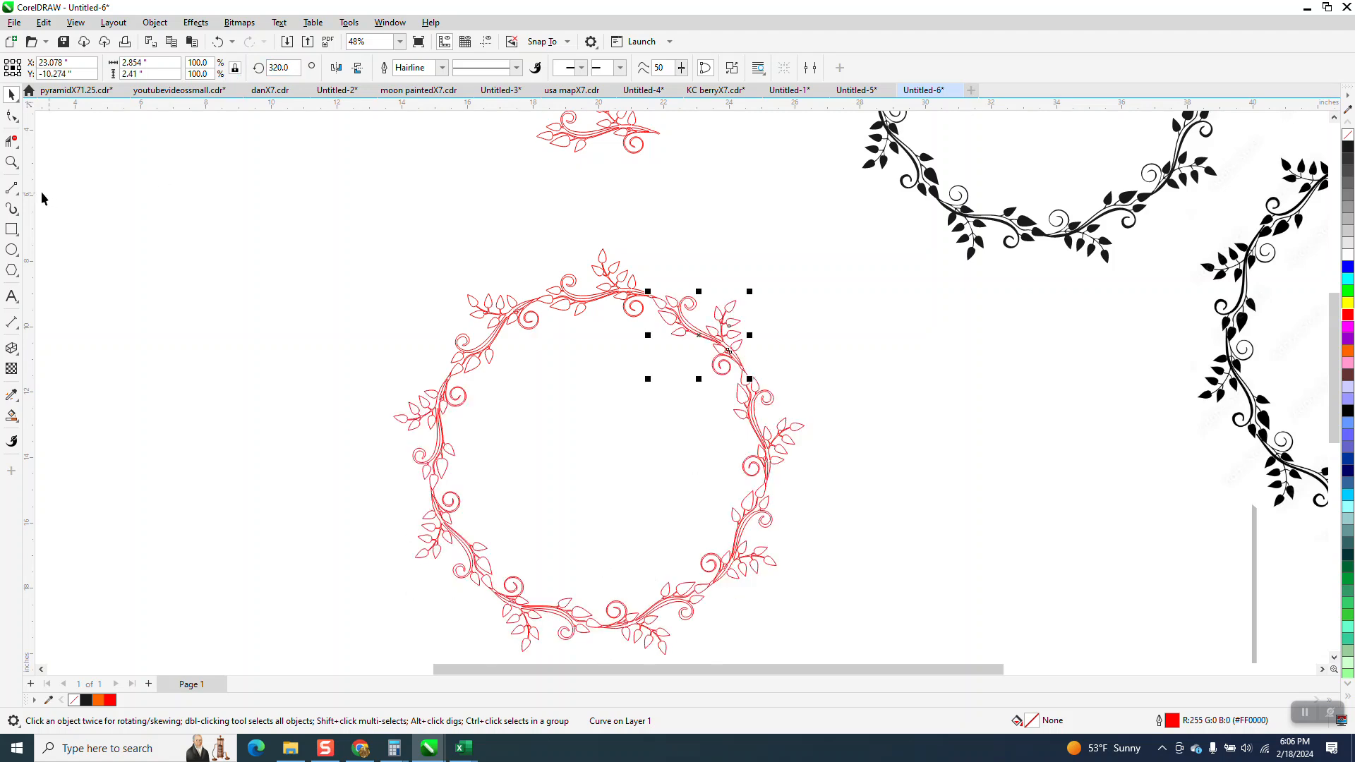
Step: Check a joint between two vine sections up close, and weld all nine sections of the wreath together
click(11, 162)
drag(493, 285, 647, 353)
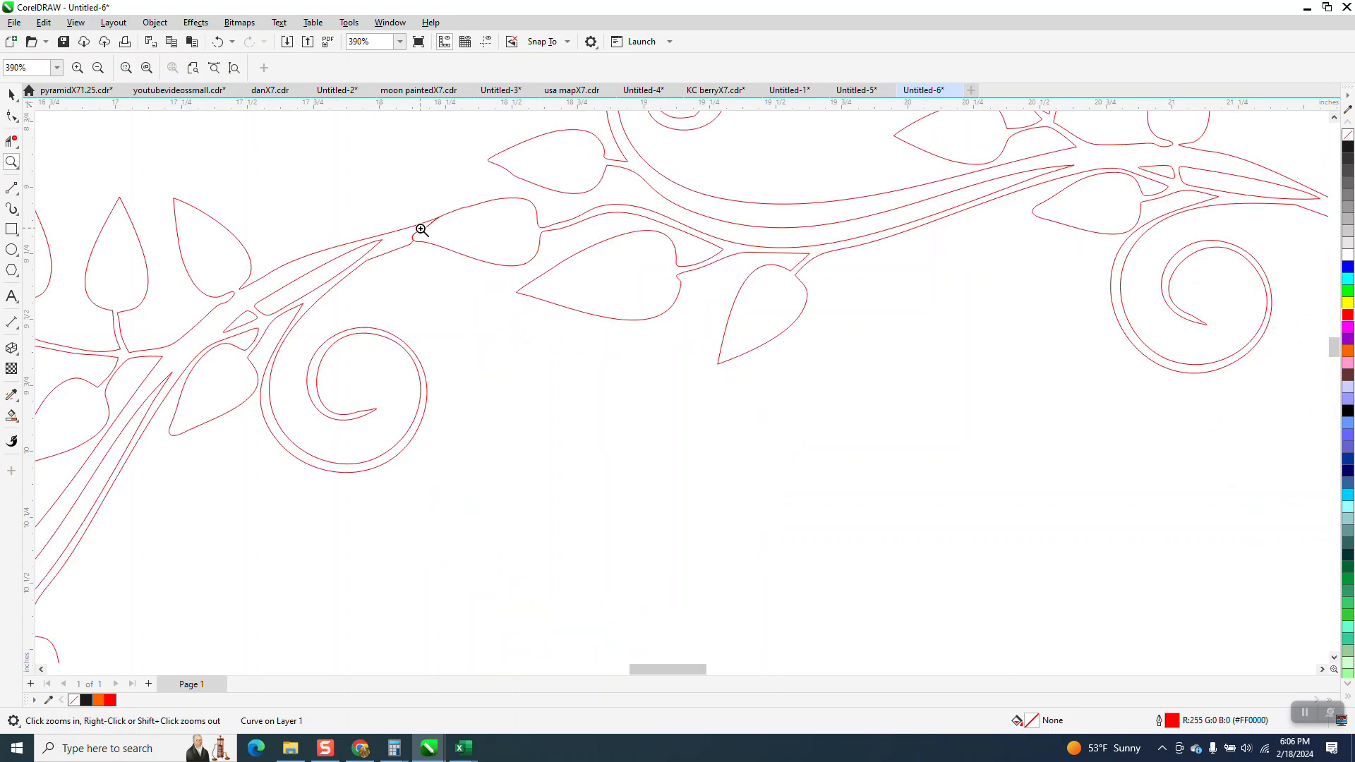
scroll(417, 244, down, 5)
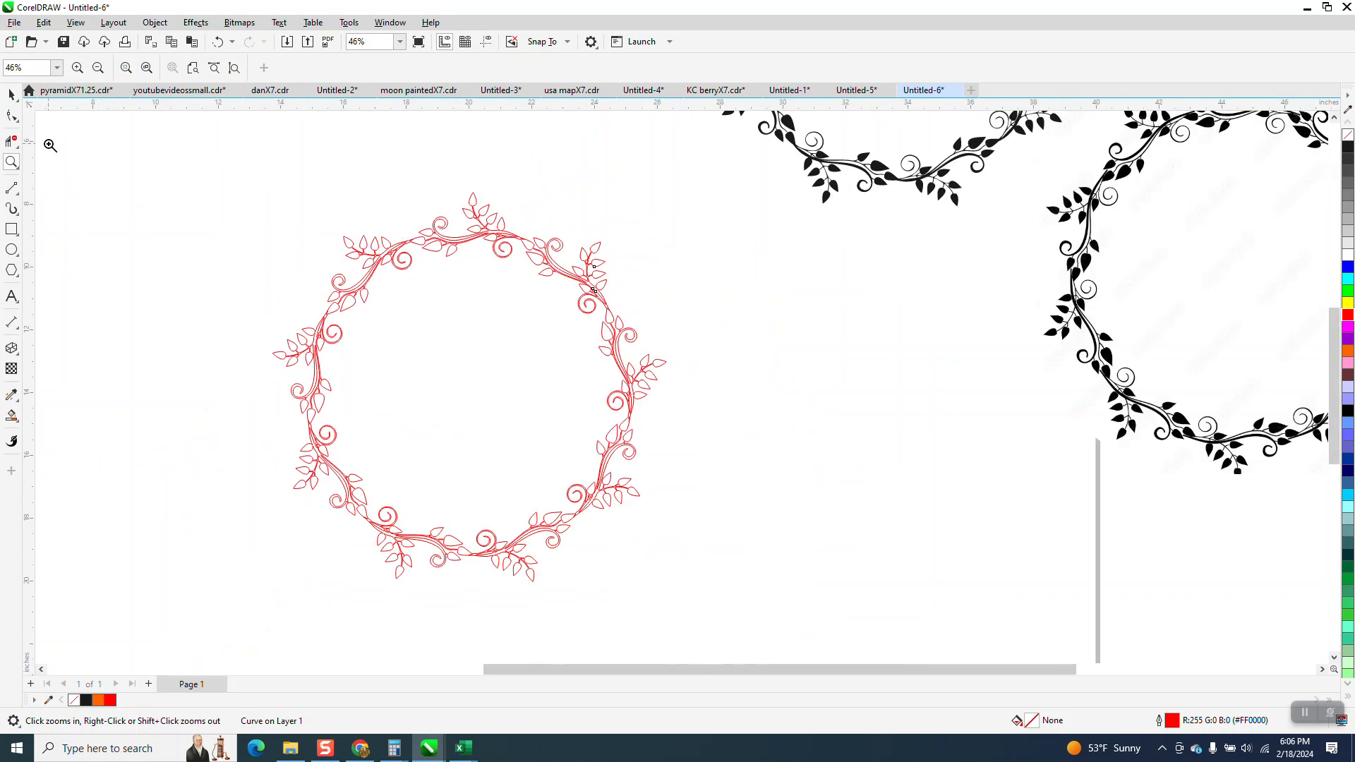
click(16, 99)
drag(226, 178, 655, 564)
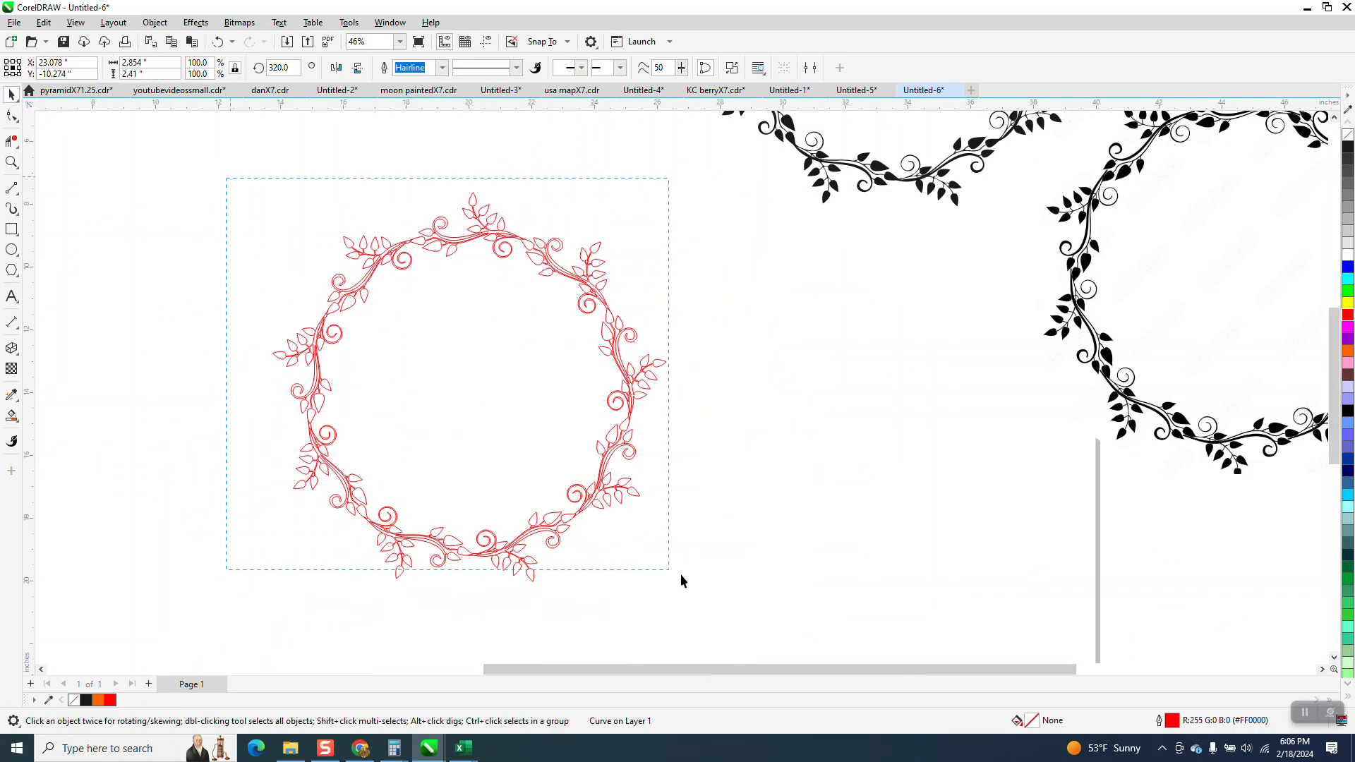
drag(753, 608, 753, 608)
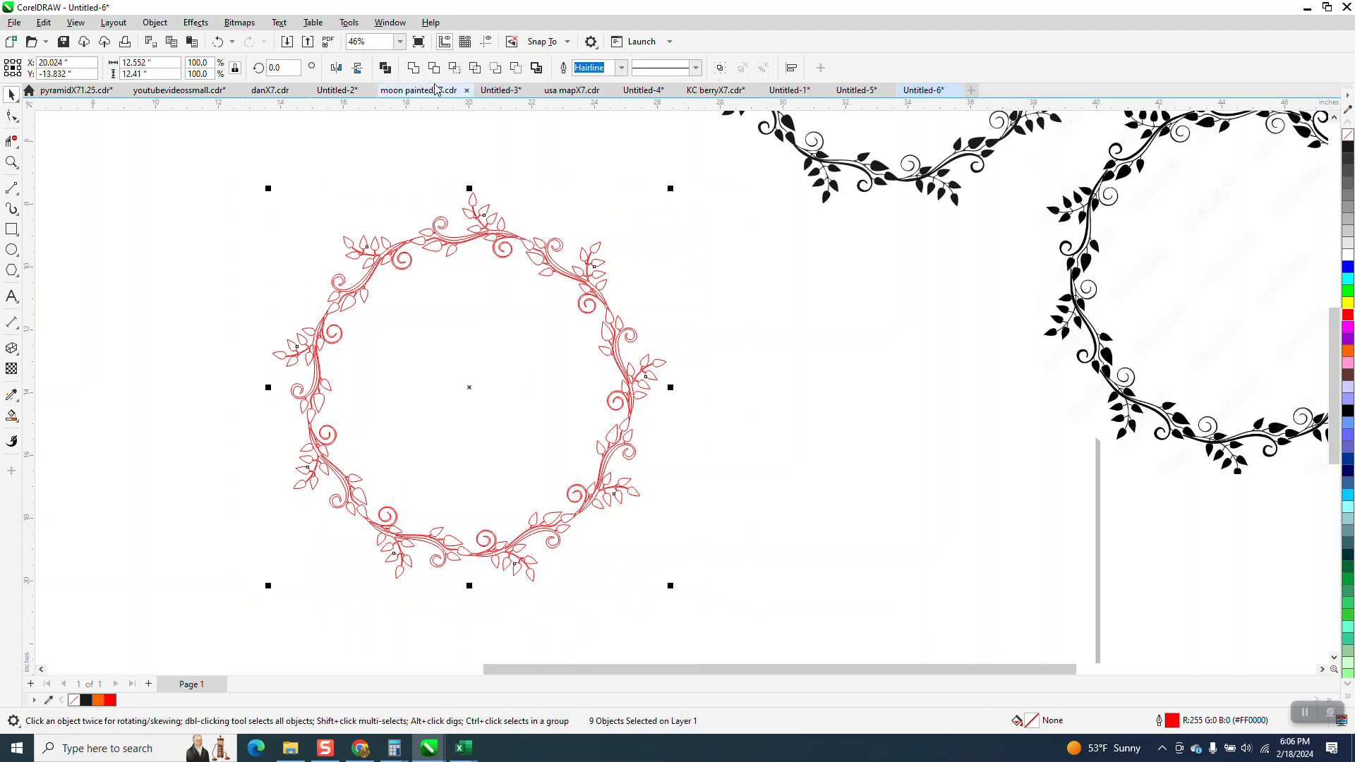
click(413, 68)
Step: Remove the stray curve end at the joint beside the wreath's topmost vine section with Virtual Segment Delete
click(11, 162)
drag(487, 228, 652, 314)
scroll(565, 274, down, 2)
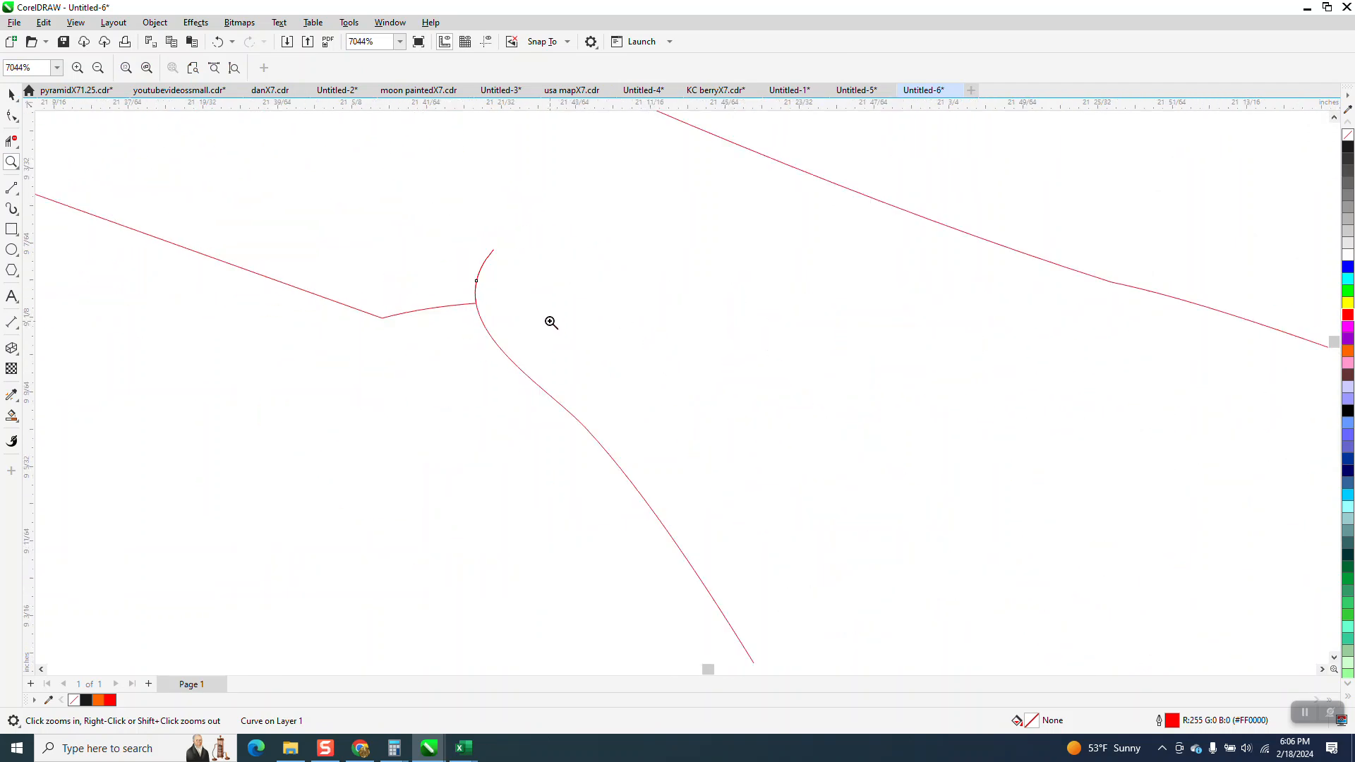
click(11, 141)
click(487, 266)
scroll(496, 300, down, 2)
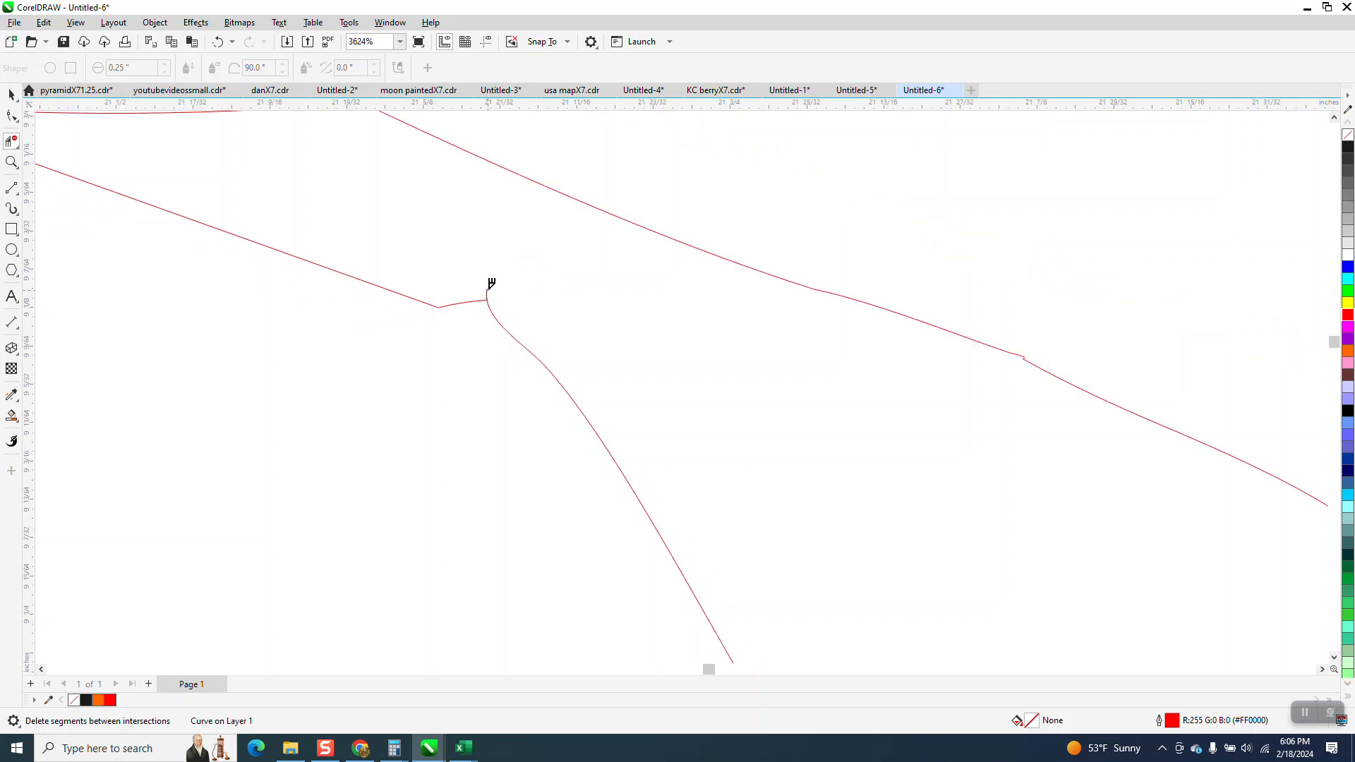
scroll(497, 288, down, 3)
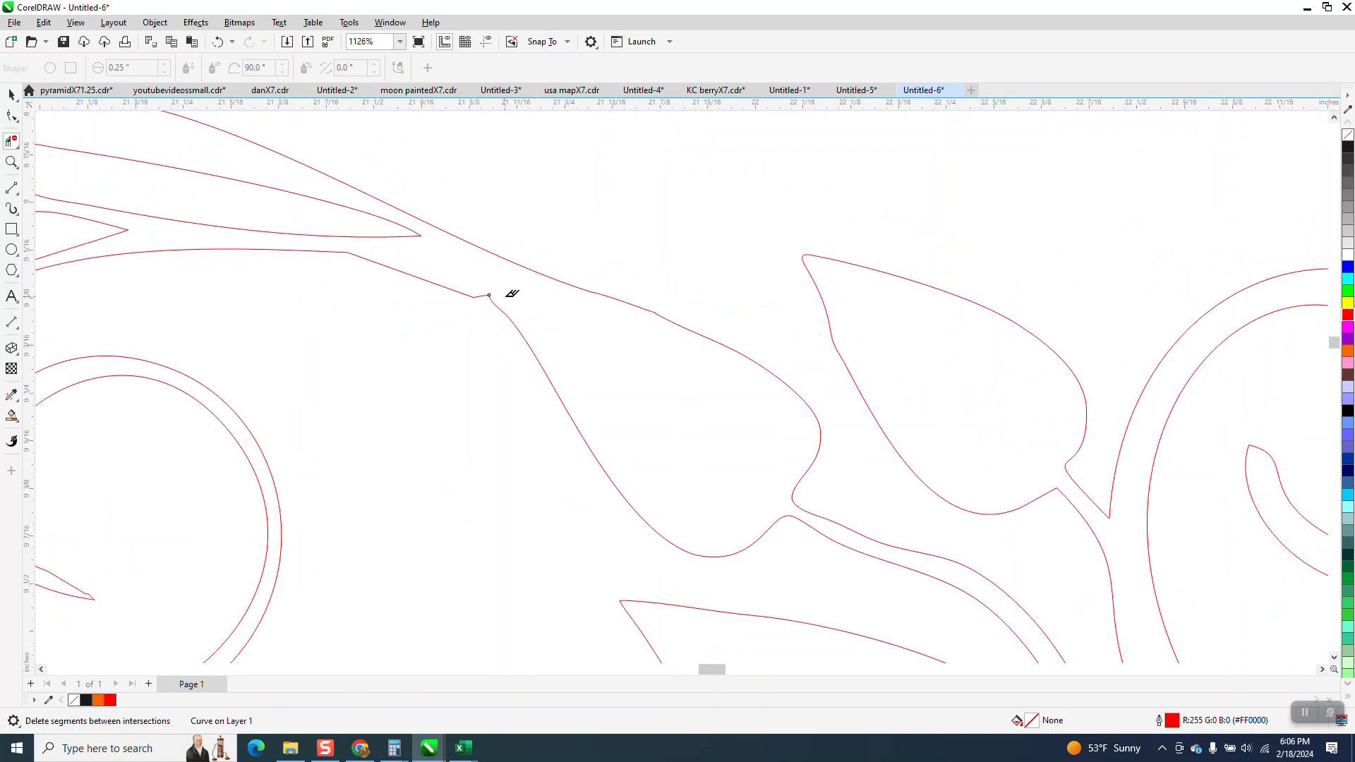
scroll(512, 294, down, 1)
Step: Smooth the inner vine edge across that same joint with the Smooth tool
click(15, 145)
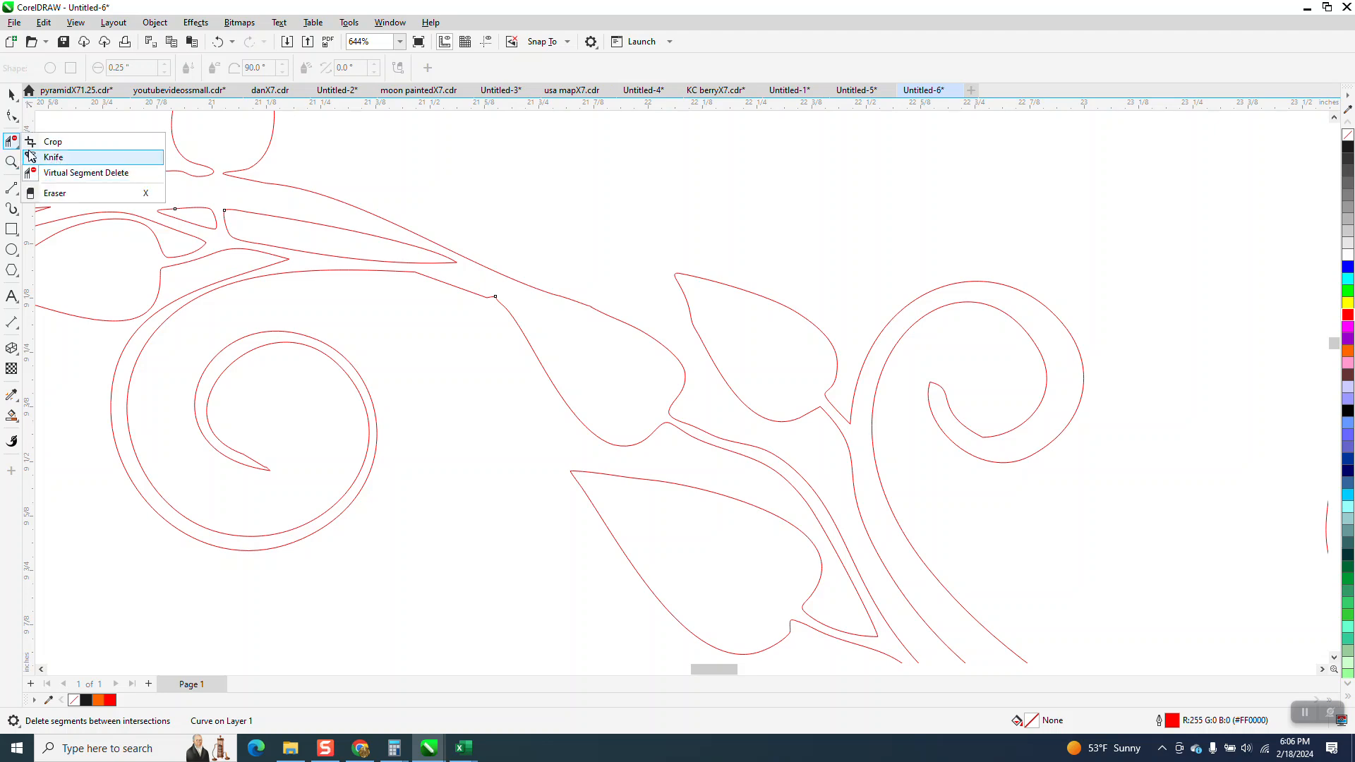
click(15, 117)
click(51, 129)
mouse_move(419, 271)
mouse_down()
mouse_move(505, 303)
mouse_move(522, 326)
mouse_move(480, 296)
mouse_move(520, 324)
mouse_move(499, 297)
mouse_move(509, 311)
mouse_up()
scroll(522, 311, down, 5)
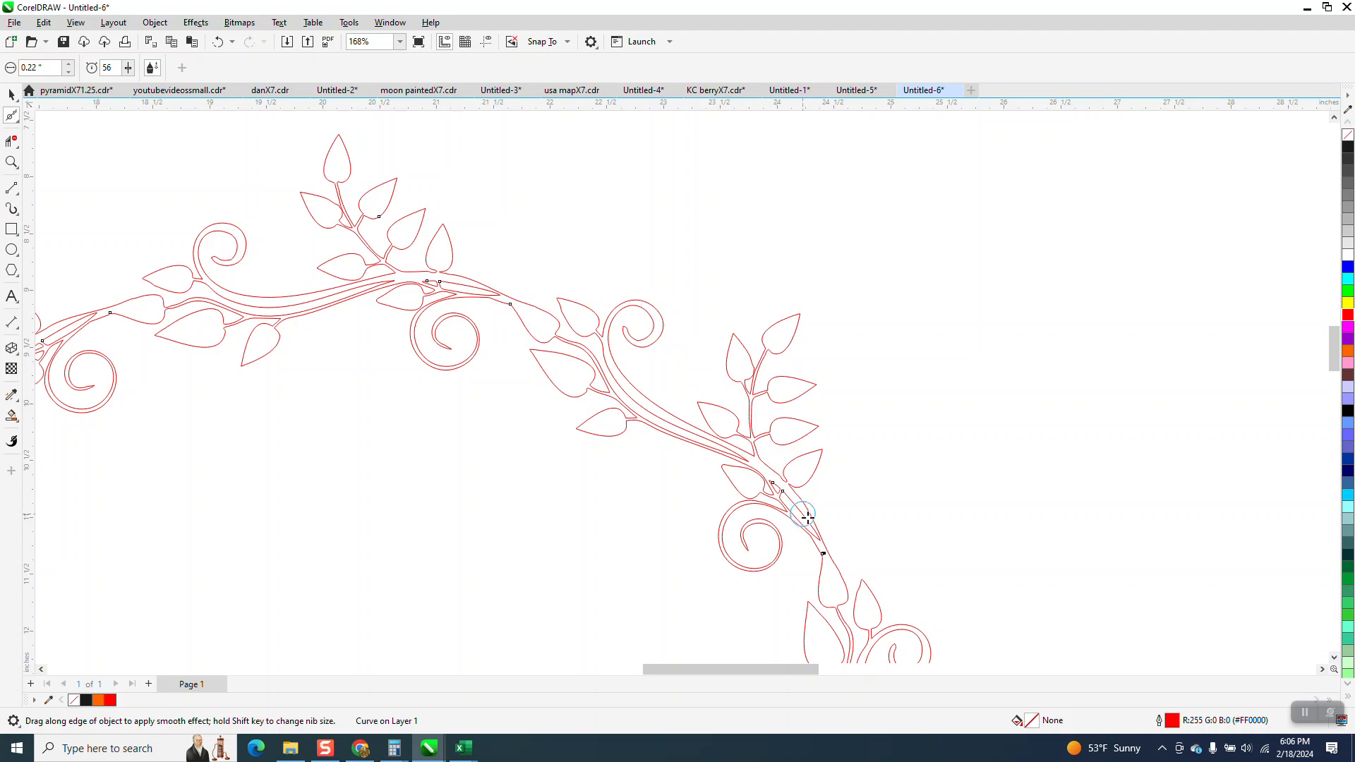
Step: Remove the stray curve end at the next joint clockwise, on the wreath's upper right, with Virtual Segment Delete
click(11, 163)
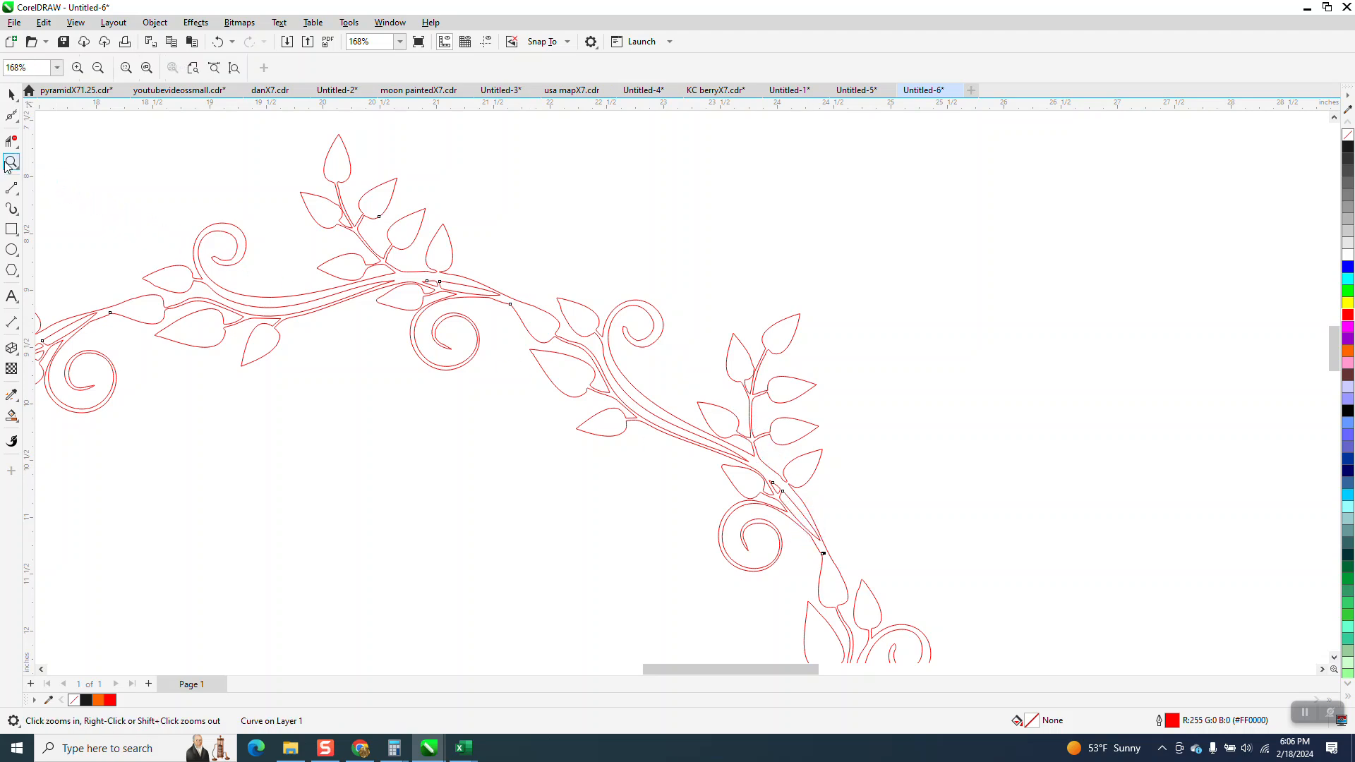
drag(776, 517, 892, 592)
click(11, 141)
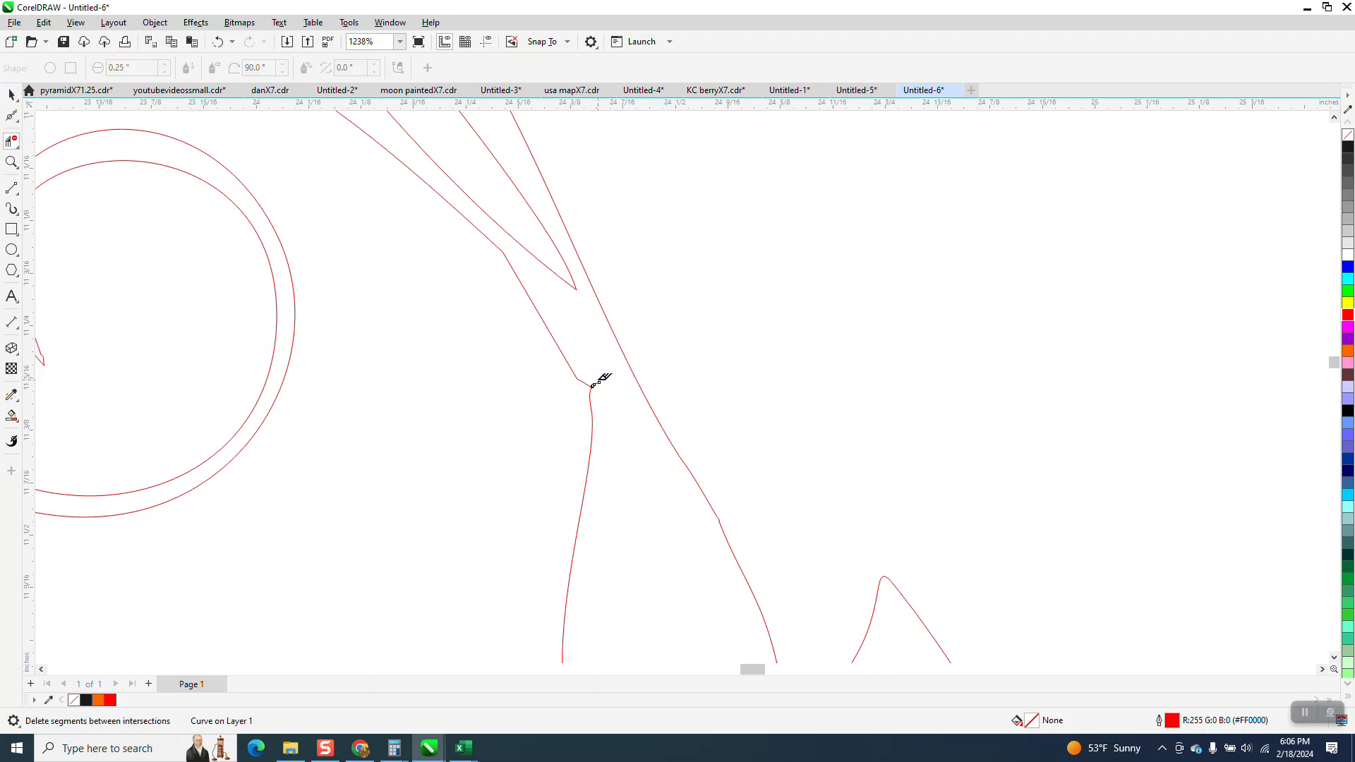
click(11, 163)
drag(623, 363, 674, 424)
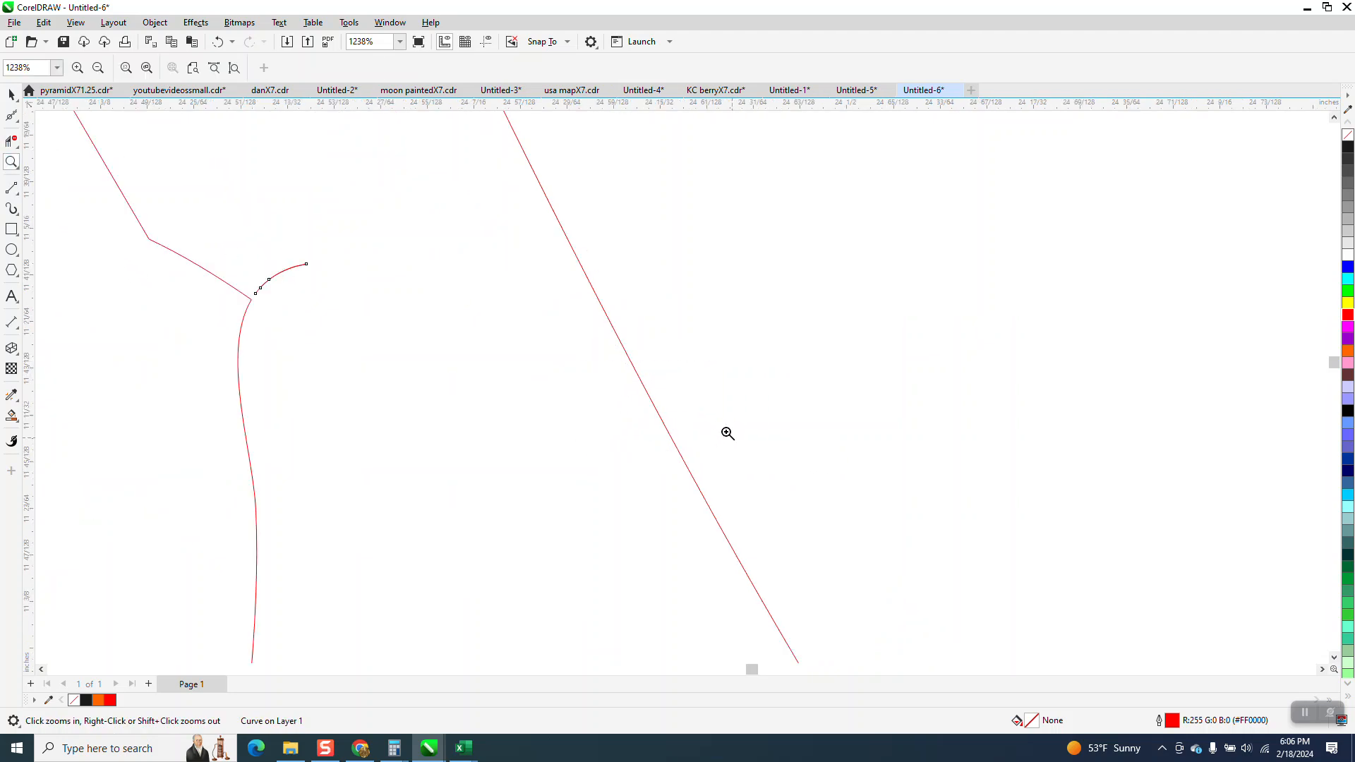
click(12, 142)
drag(275, 291, 353, 293)
scroll(390, 256, down, 3)
scroll(494, 286, down, 10)
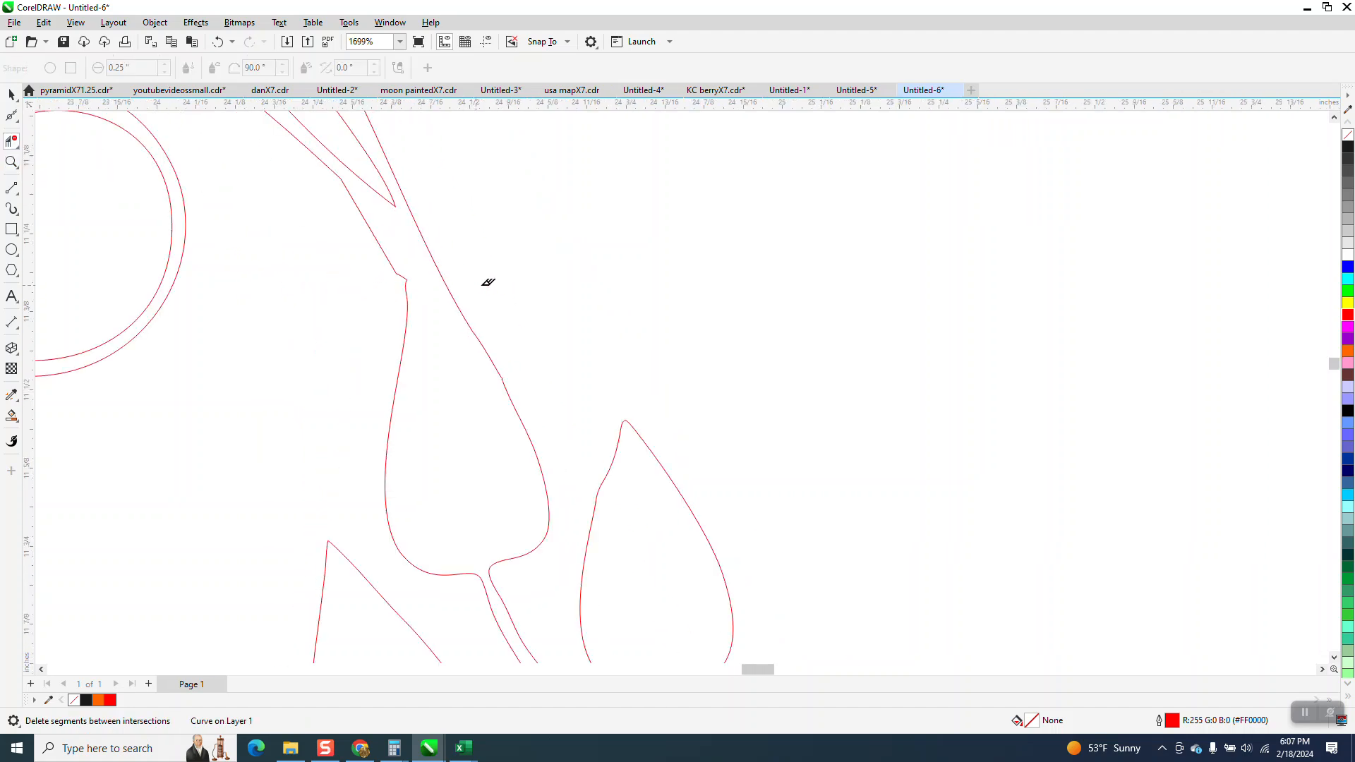
scroll(496, 289, down, 1)
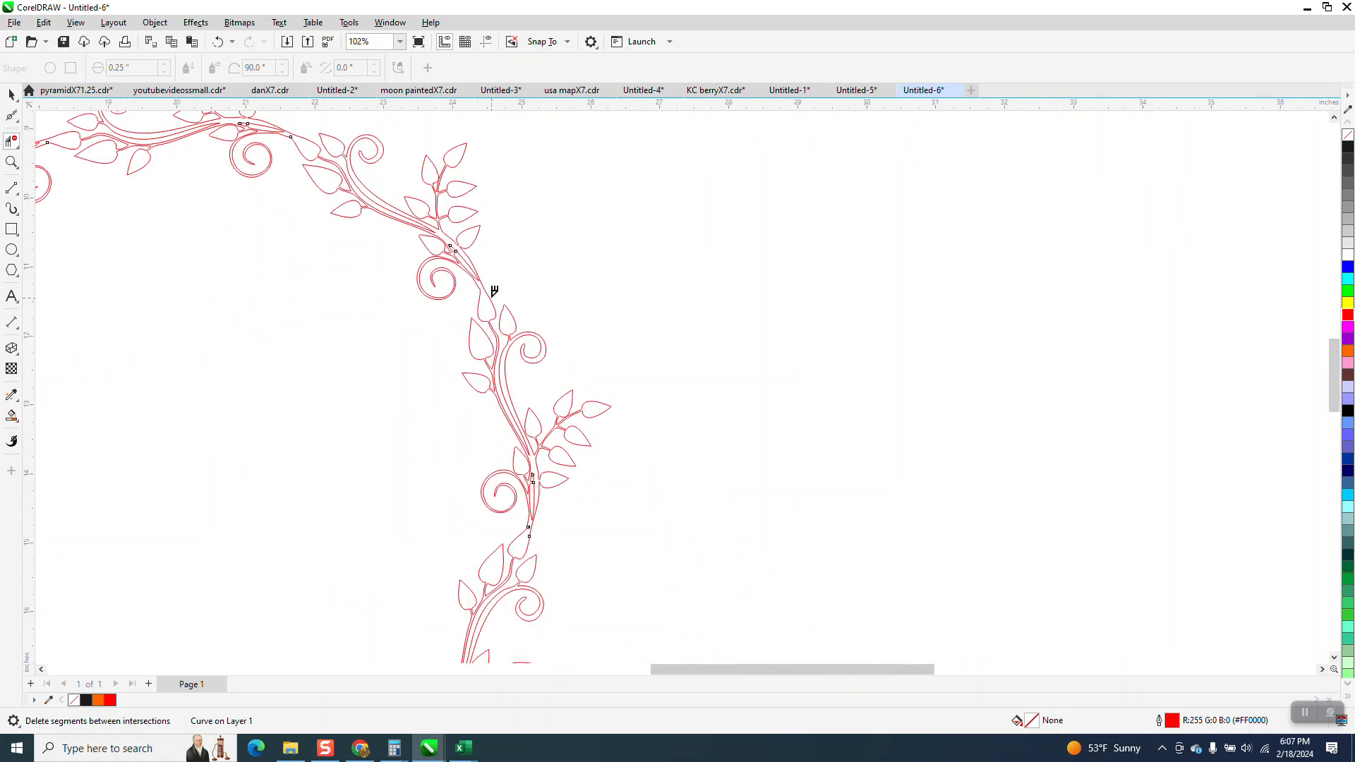
Step: Create a black-filled copy of the whole wreath with Smart Fill and move it 15 inches to the right
click(12, 416)
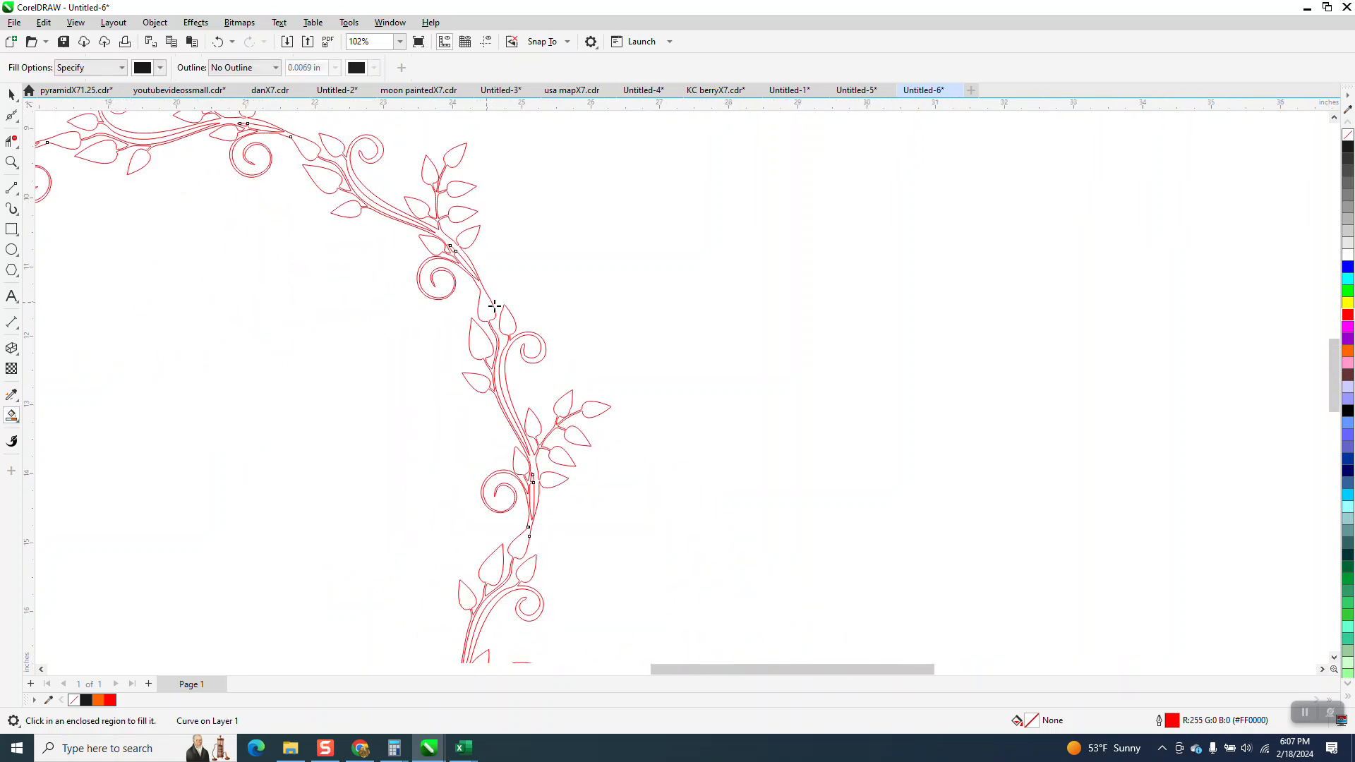
scroll(462, 283, down, 1)
click(324, 164)
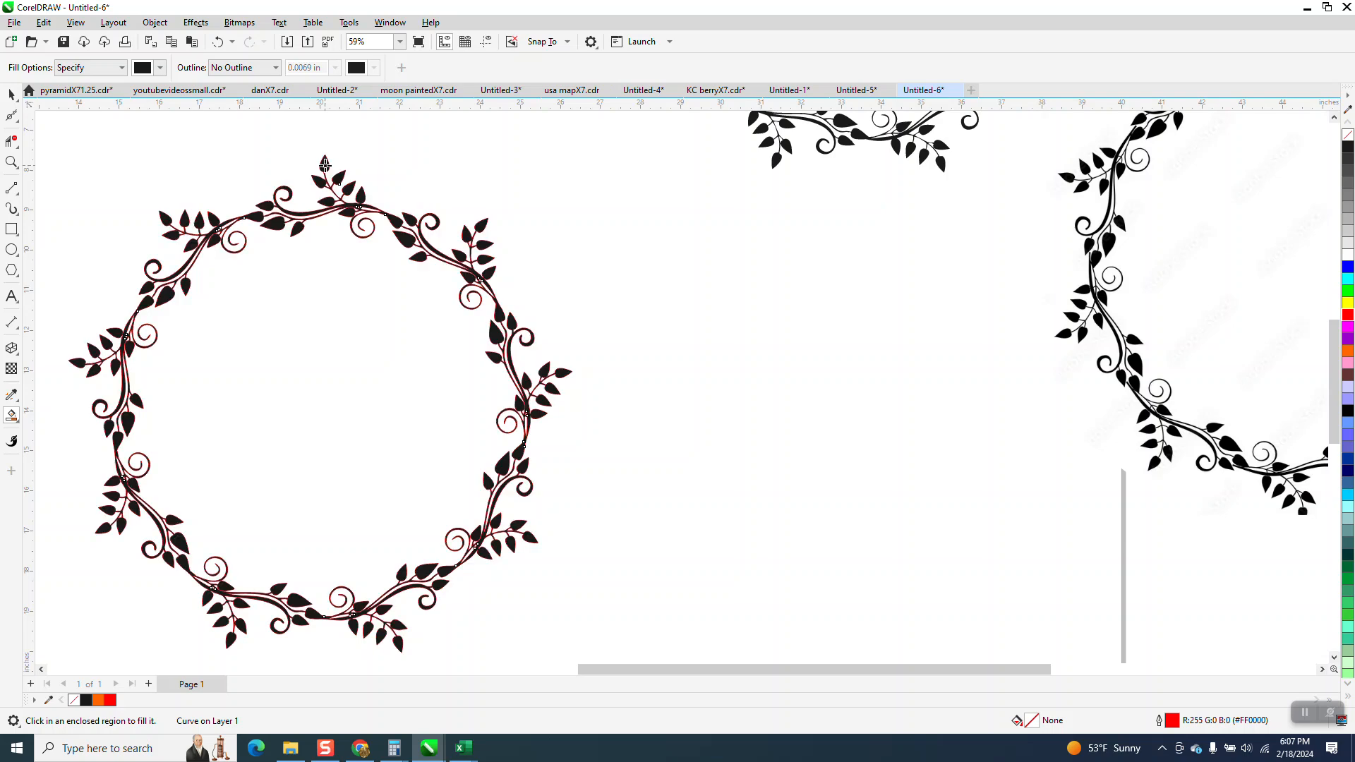
key(Right)
key(Right)
key(Right)
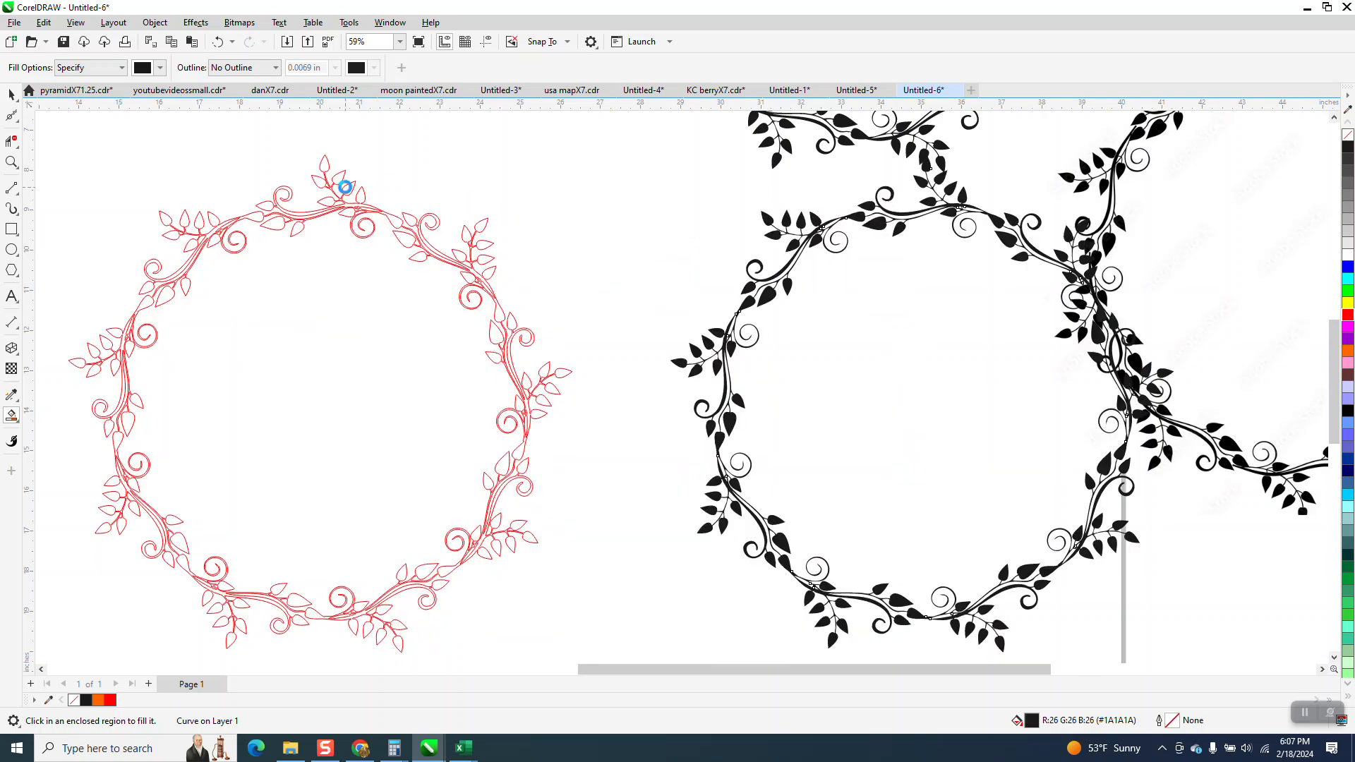
Step: Remove the fill from the copied wreath and give it a black outline instead
click(1346, 136)
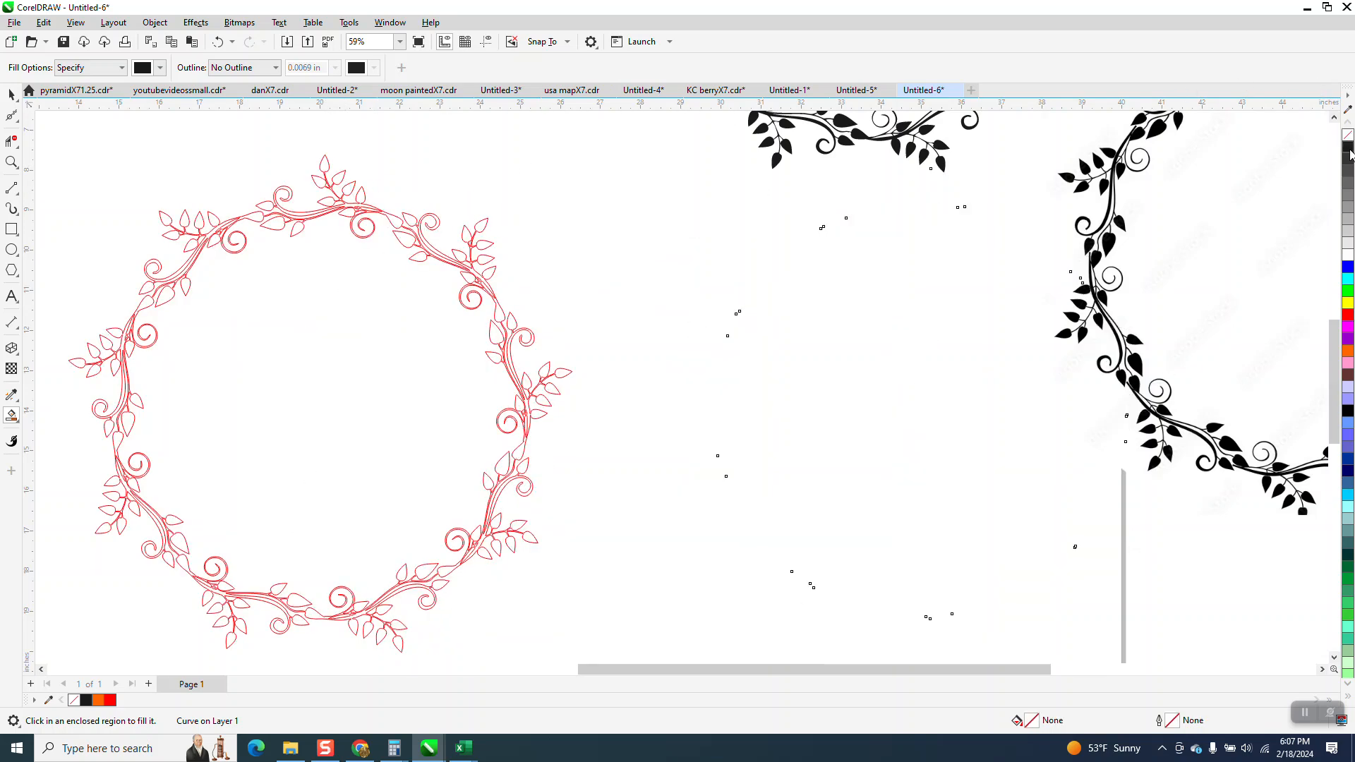
right_click(1344, 144)
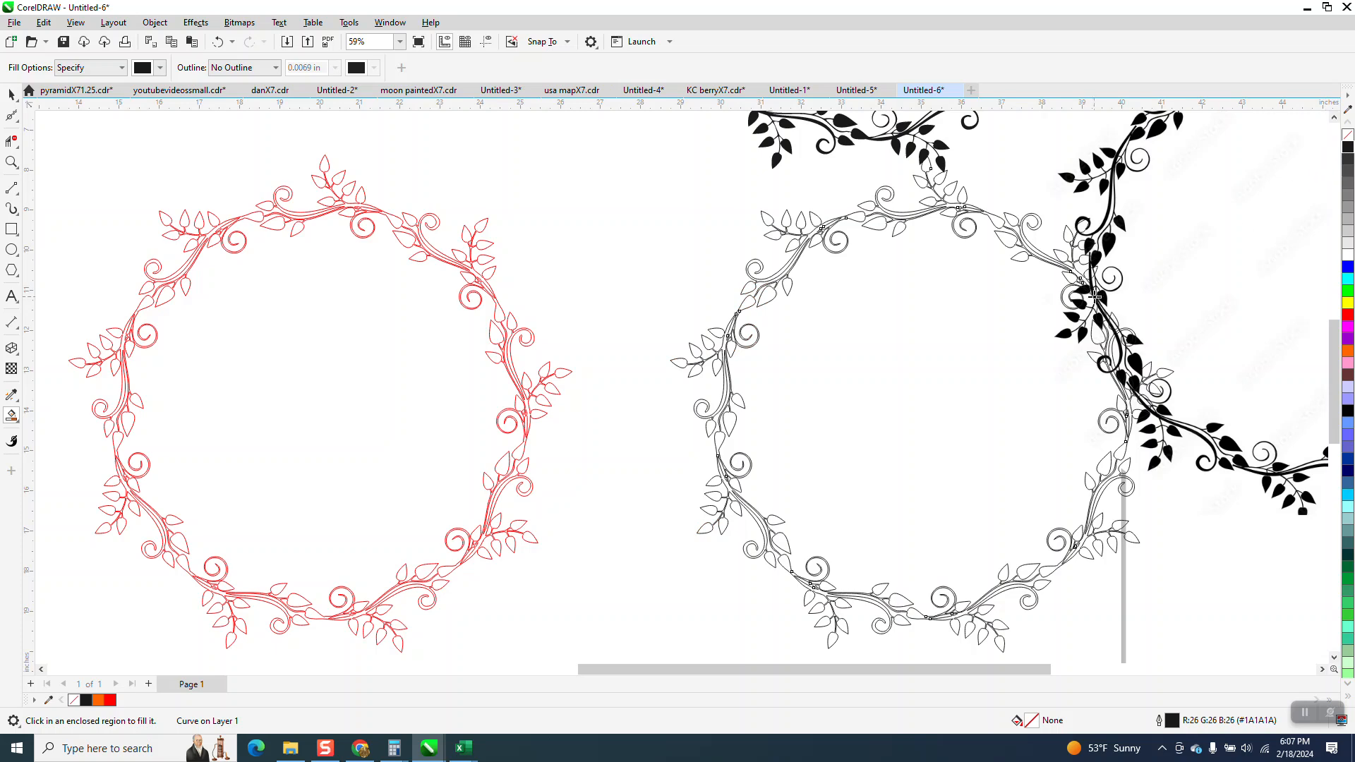
click(12, 163)
drag(798, 220, 872, 247)
scroll(636, 266, down, 6)
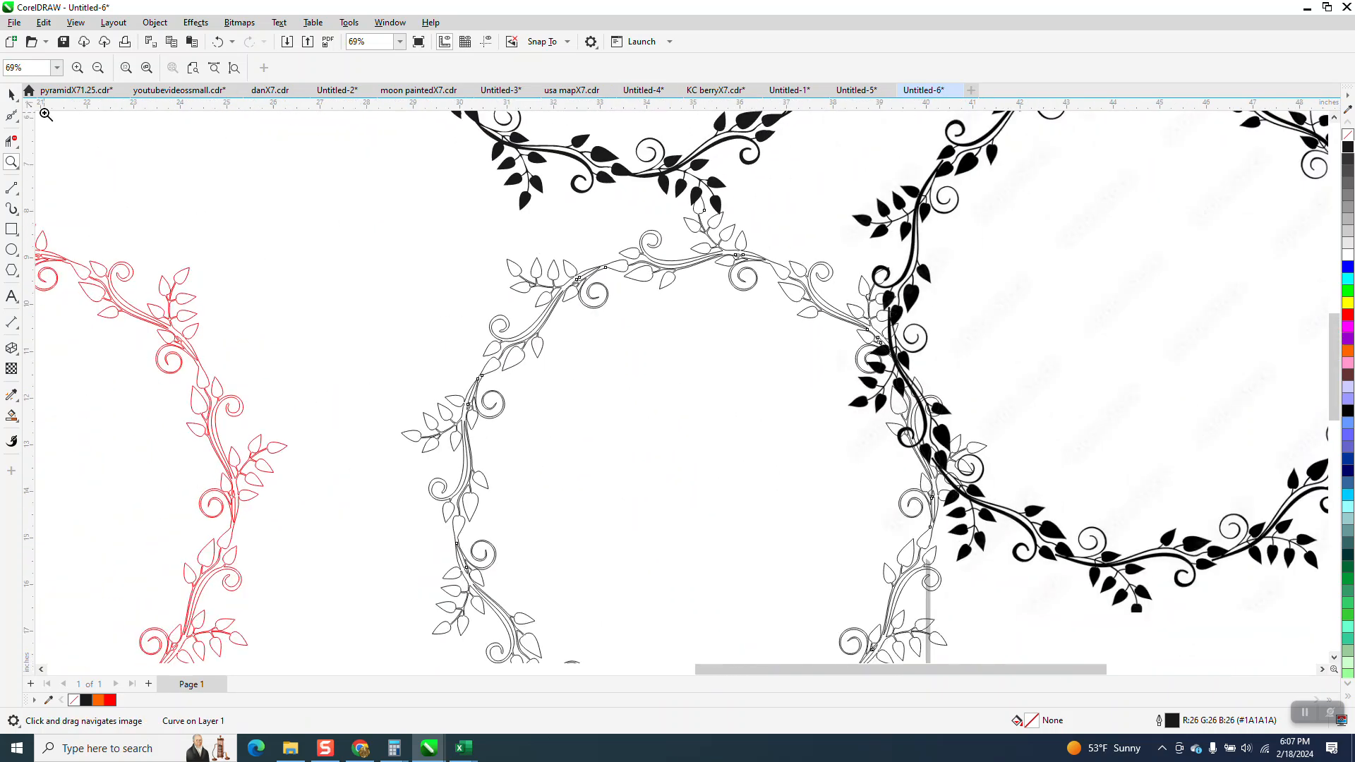
Step: Delete the original red outline wreath, keeping the single red vine section above it
click(11, 94)
scroll(251, 278, down, 1)
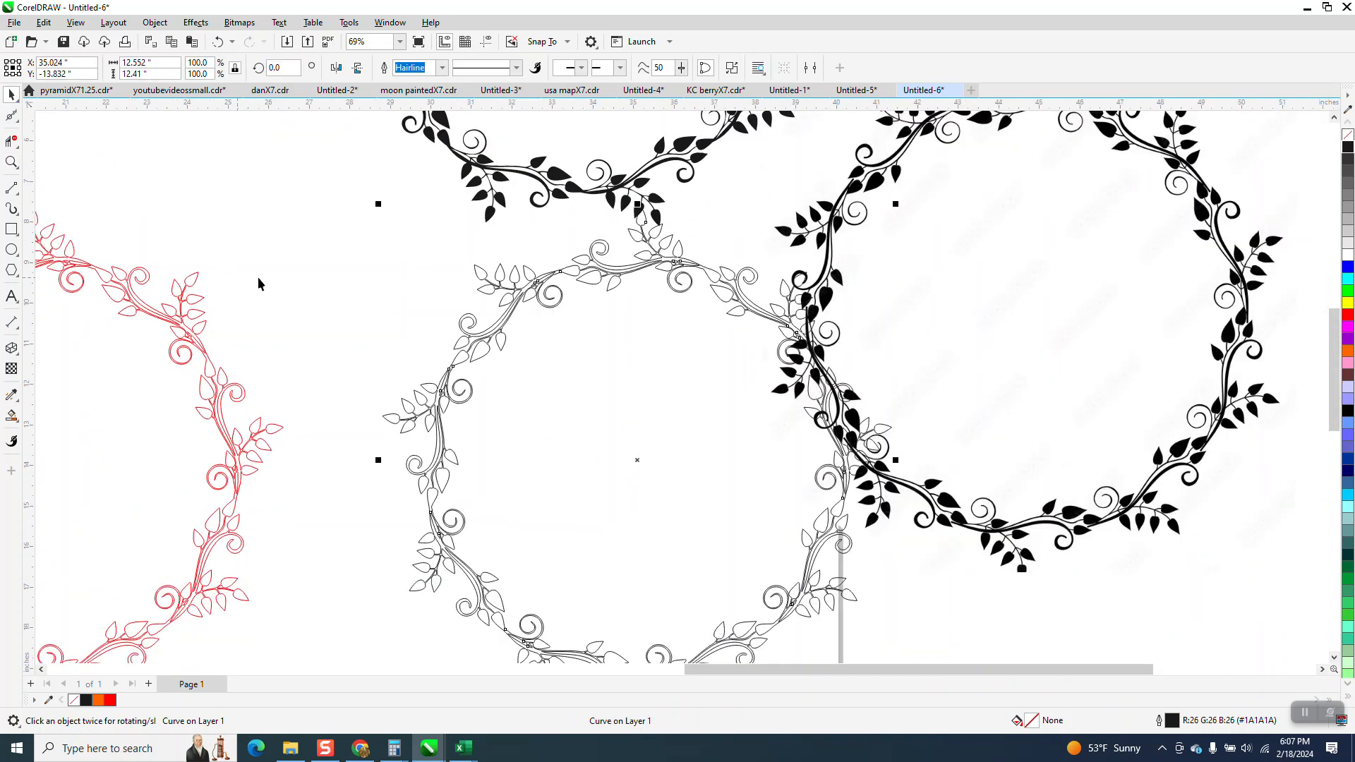
scroll(264, 279, down, 3)
drag(107, 244, 288, 420)
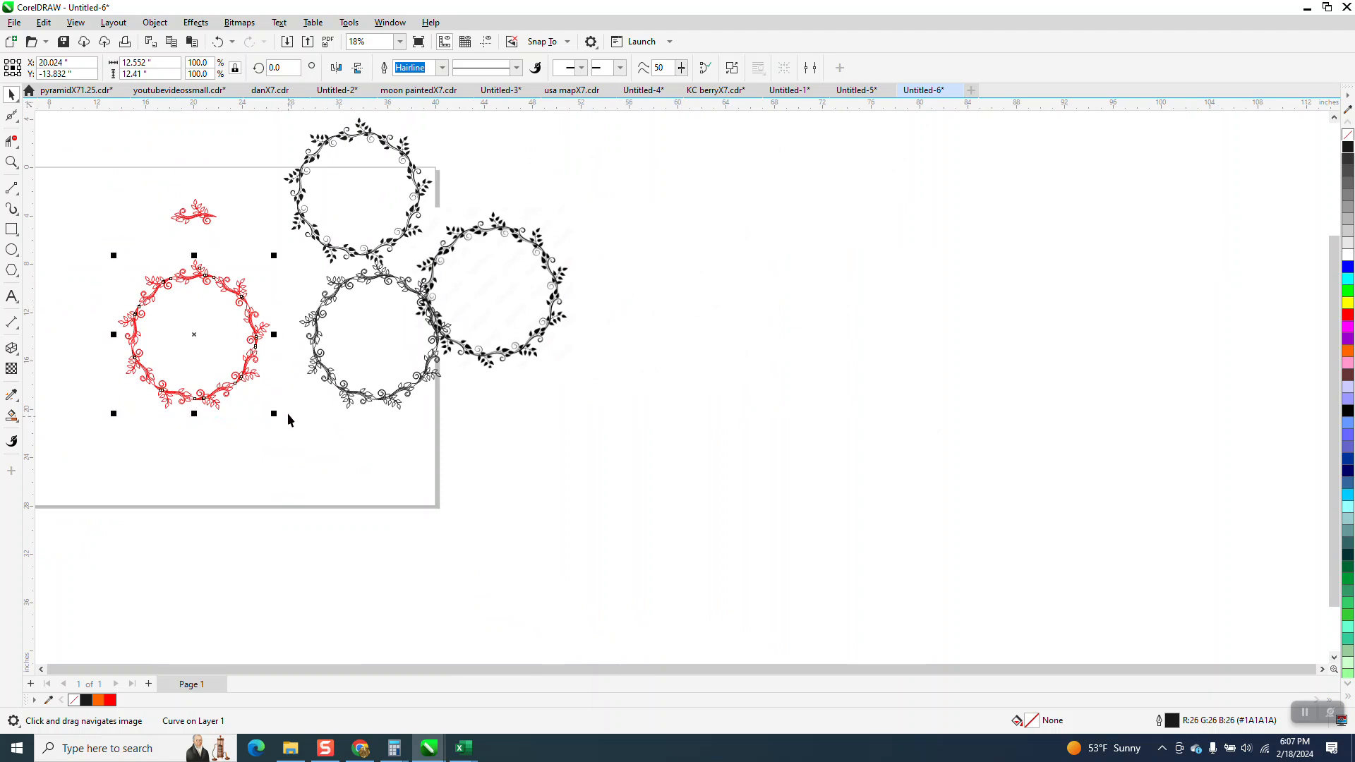
key(Delete)
Step: Center the original wreath bitmap on the page and examine its vines up close
click(409, 287)
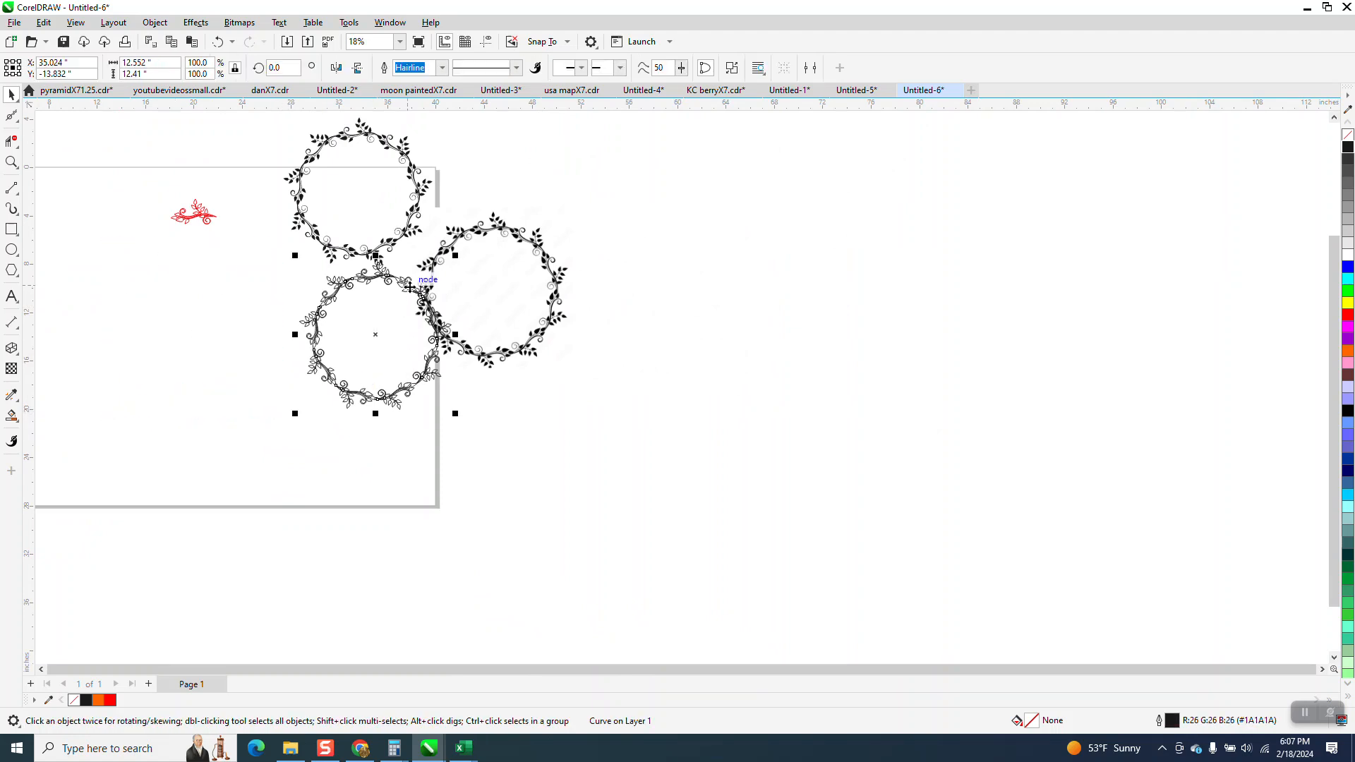
click(412, 296)
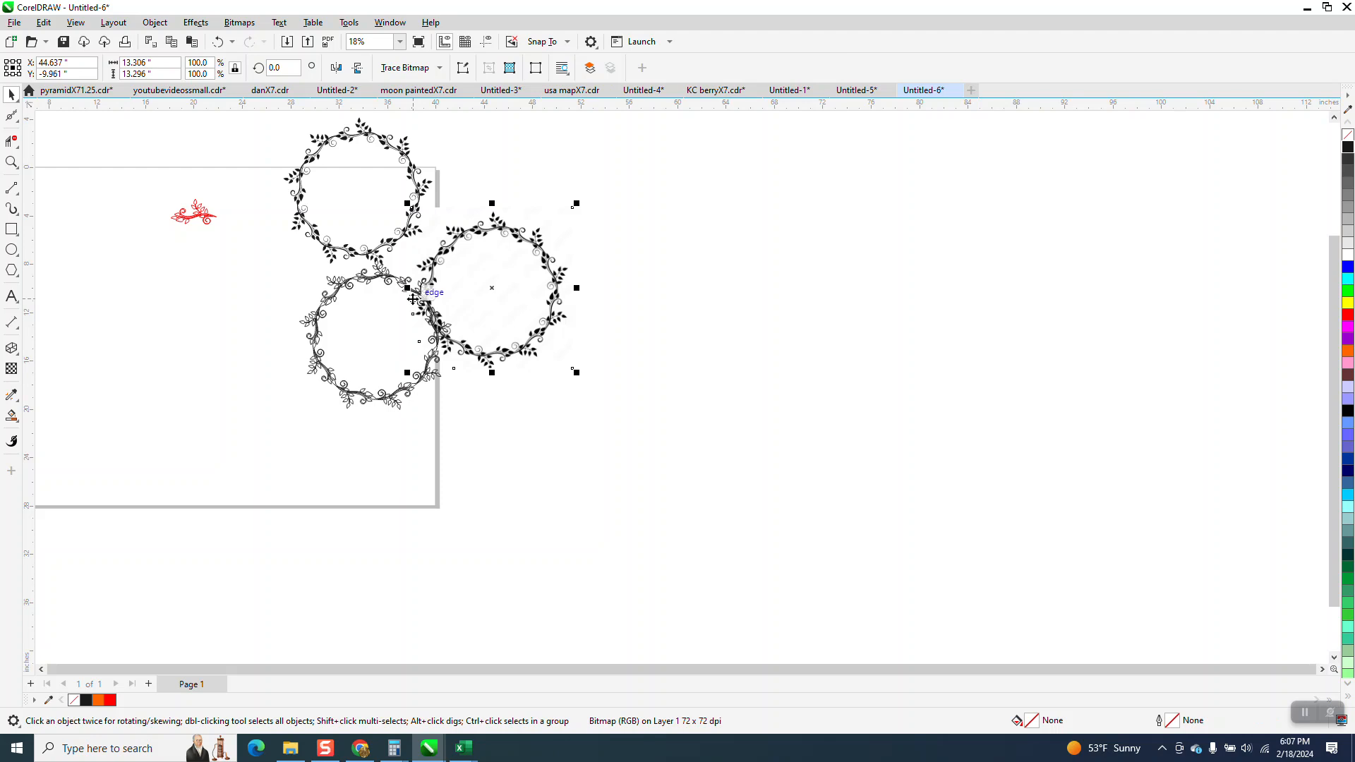
key(ctrl+z)
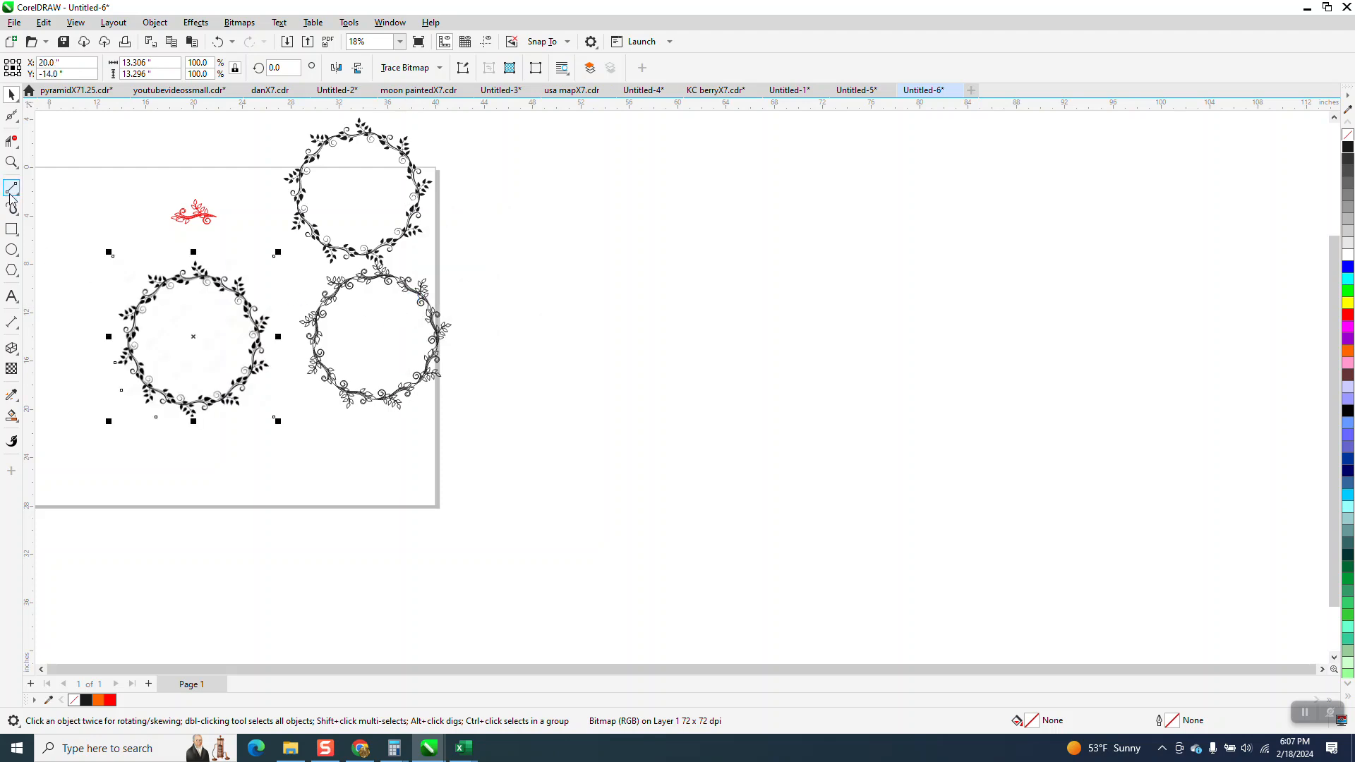
click(12, 162)
drag(141, 260, 252, 356)
drag(395, 234, 740, 361)
scroll(537, 340, down, 5)
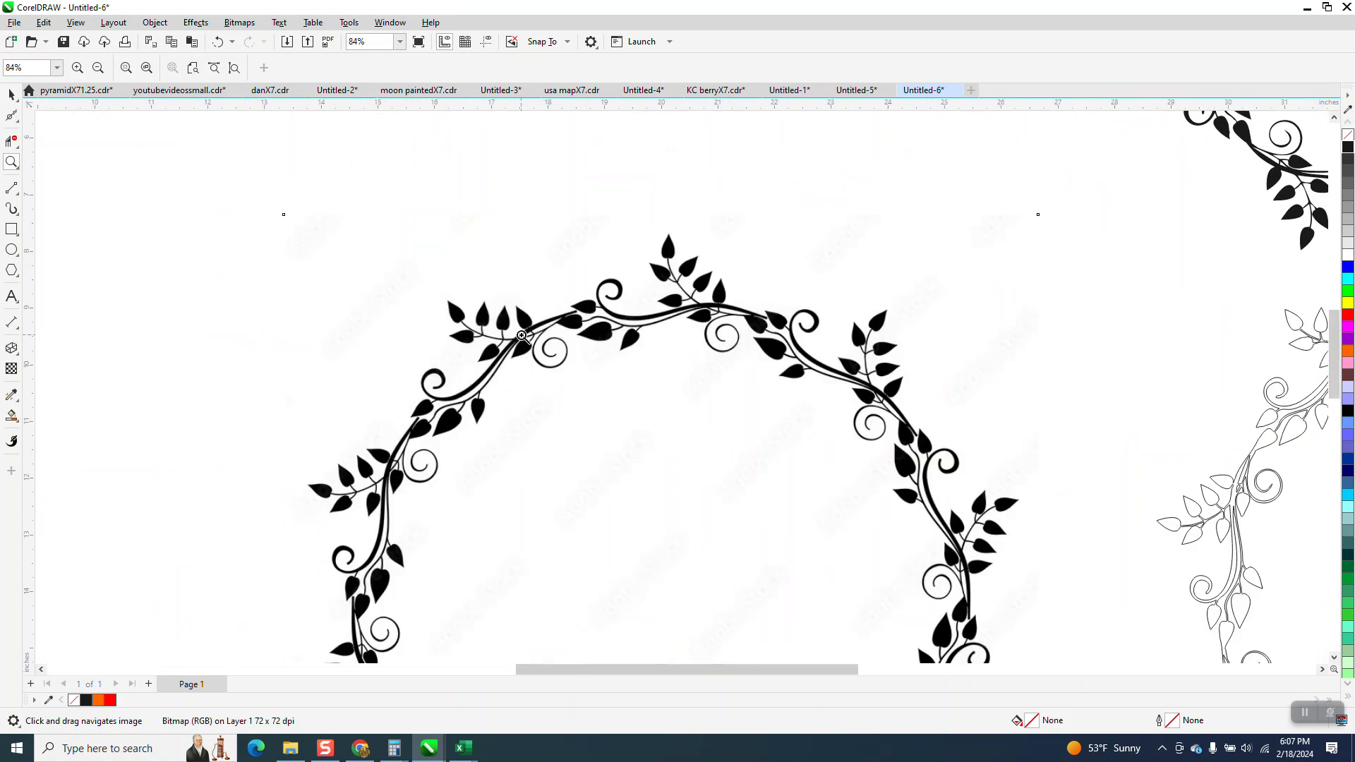
scroll(521, 336, down, 4)
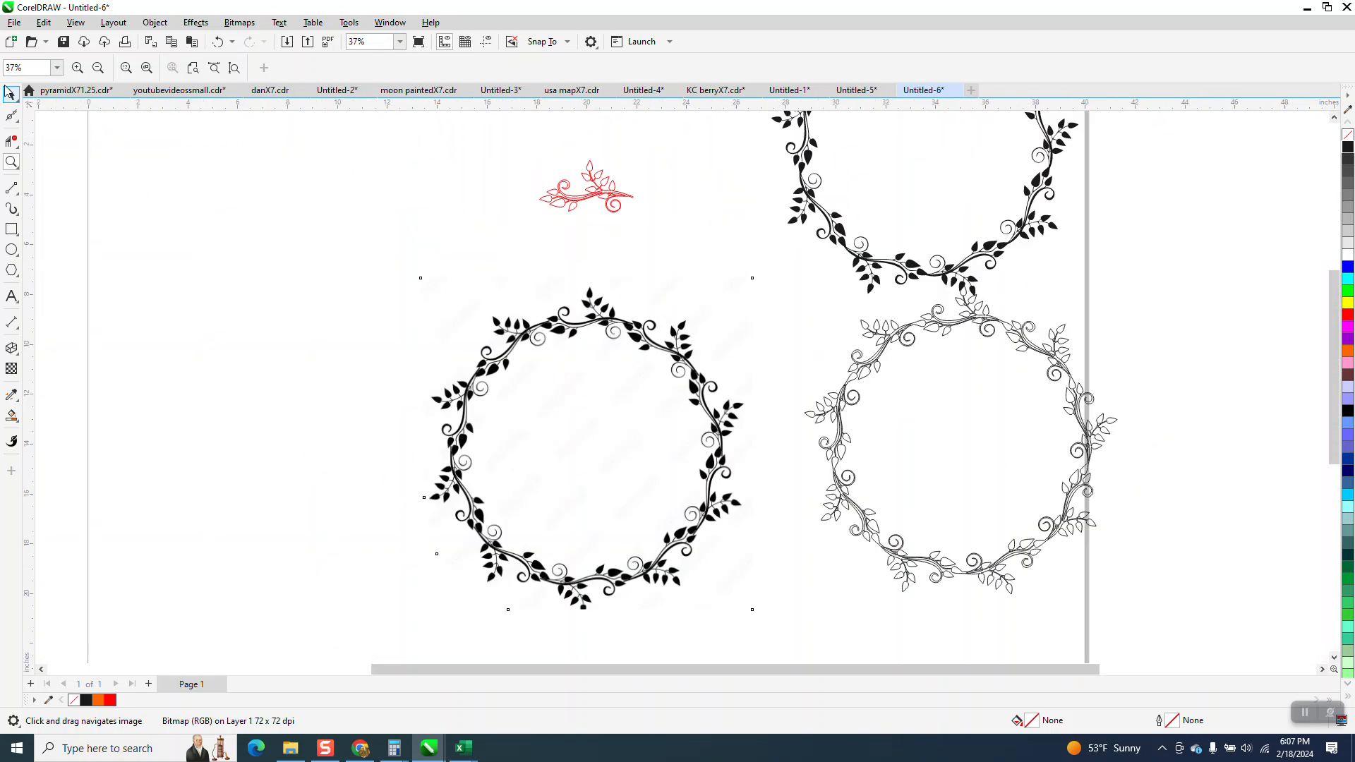
Step: Move the original wreath bitmap out to the page's left edge, and center the black outline wreath on the page
click(11, 94)
click(539, 282)
drag(540, 283, 169, 185)
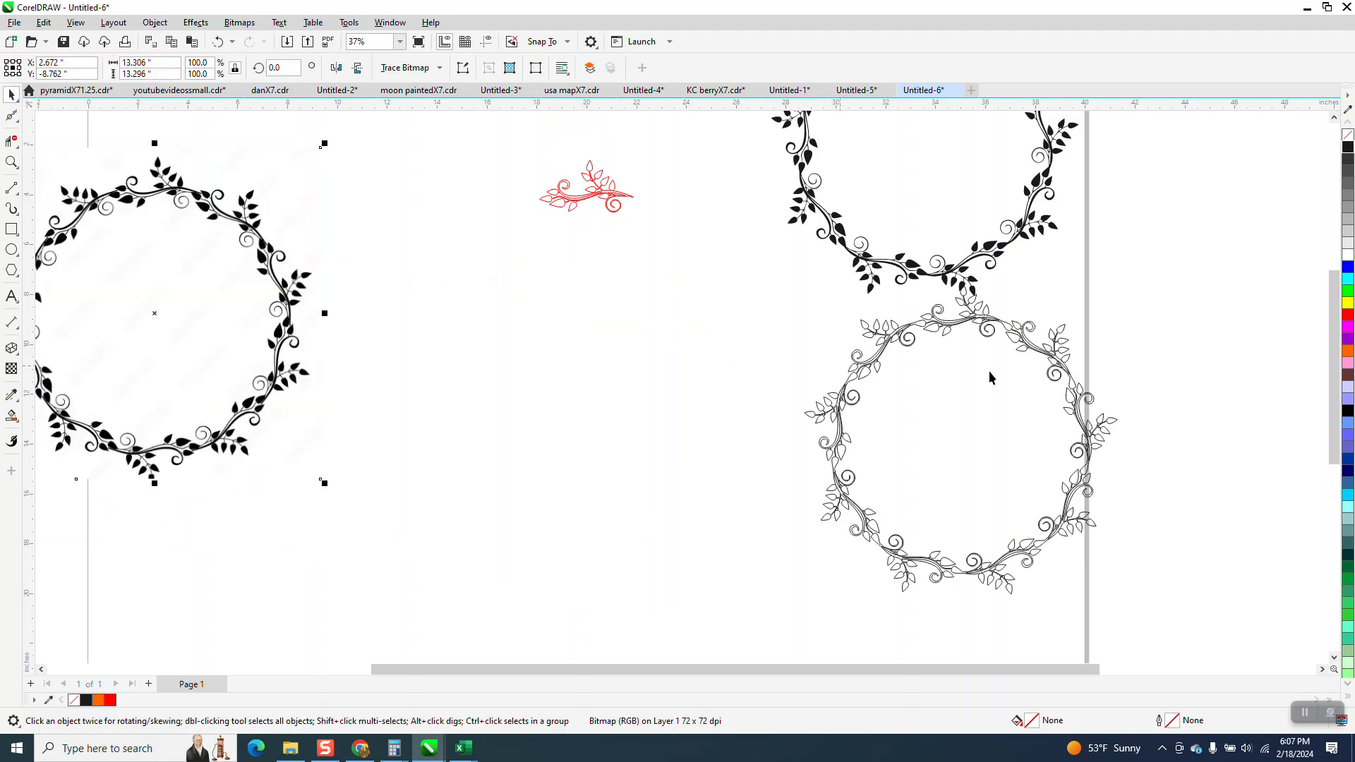
click(915, 346)
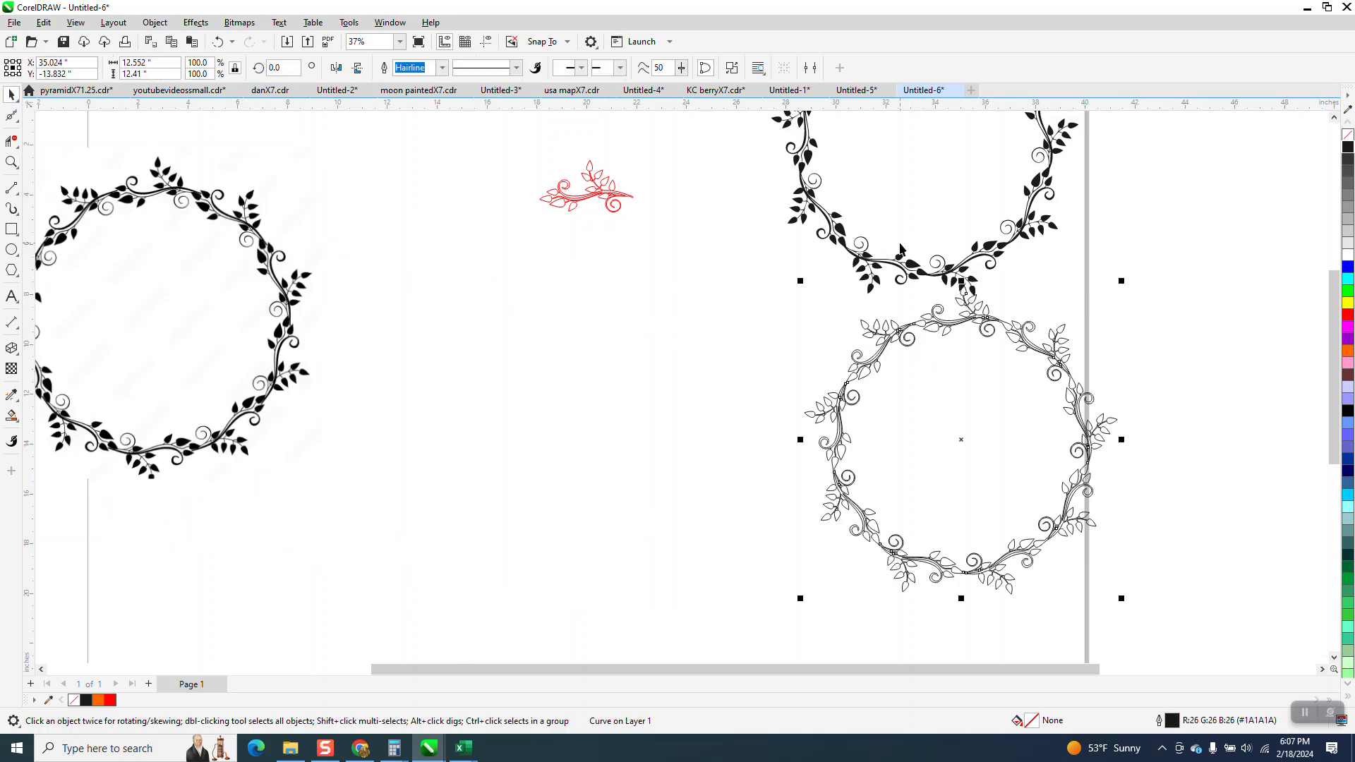
key(p)
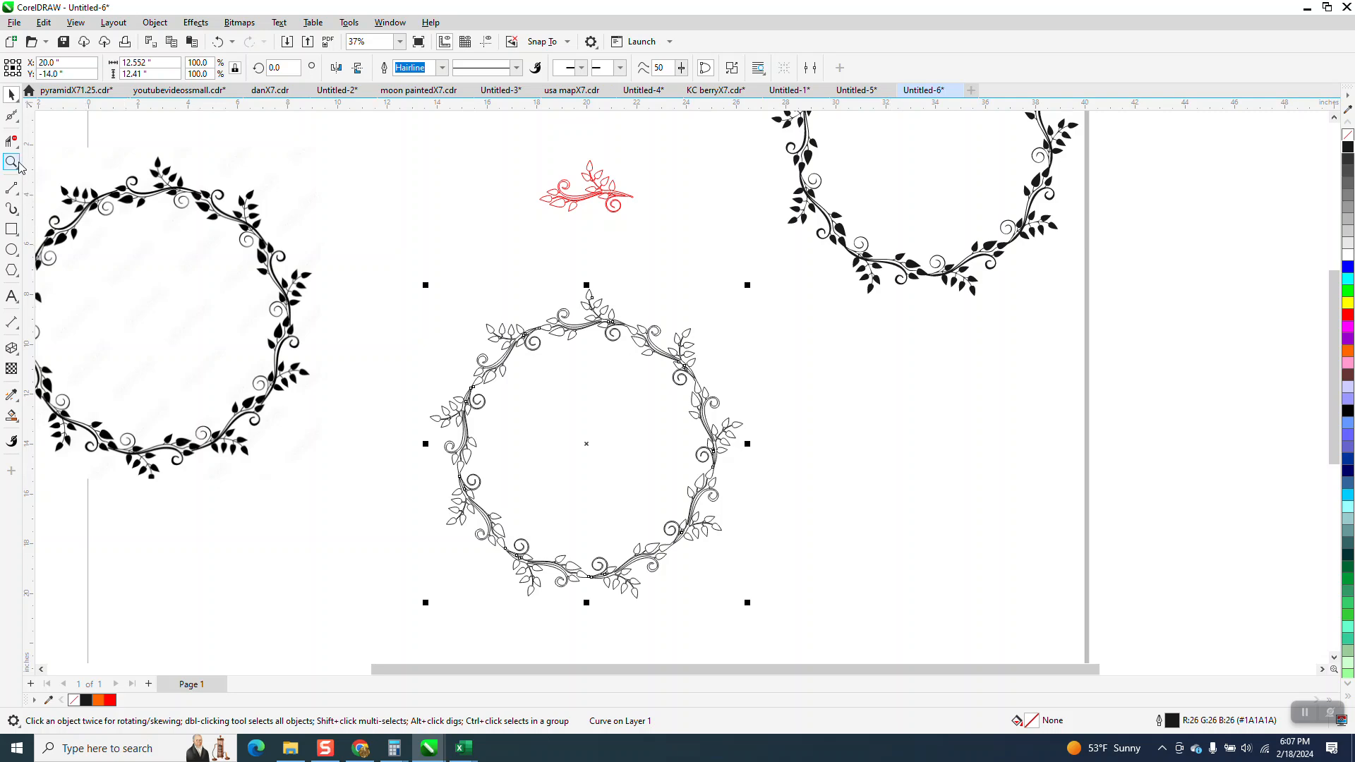
Step: Fill the centered outline wreath with black using Smart Fill, with no outline
drag(553, 277, 661, 354)
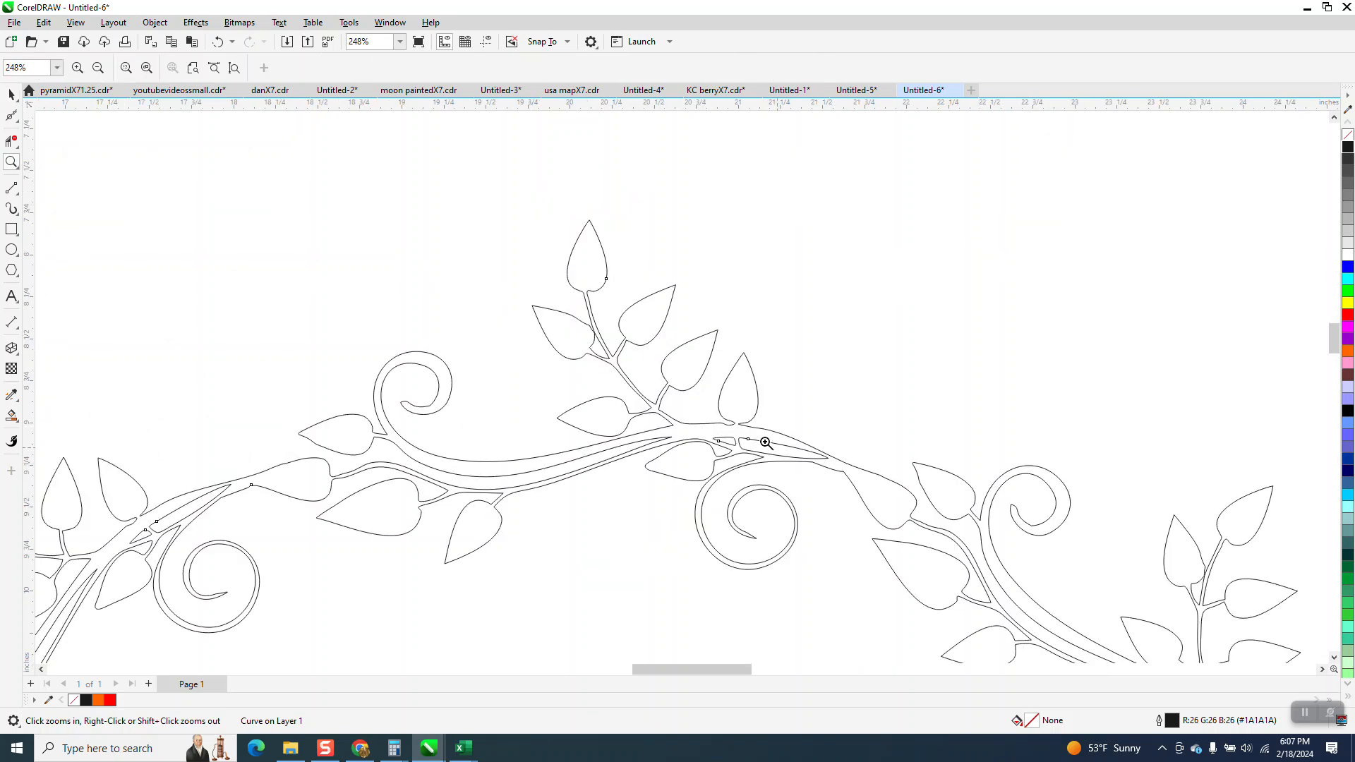
click(11, 416)
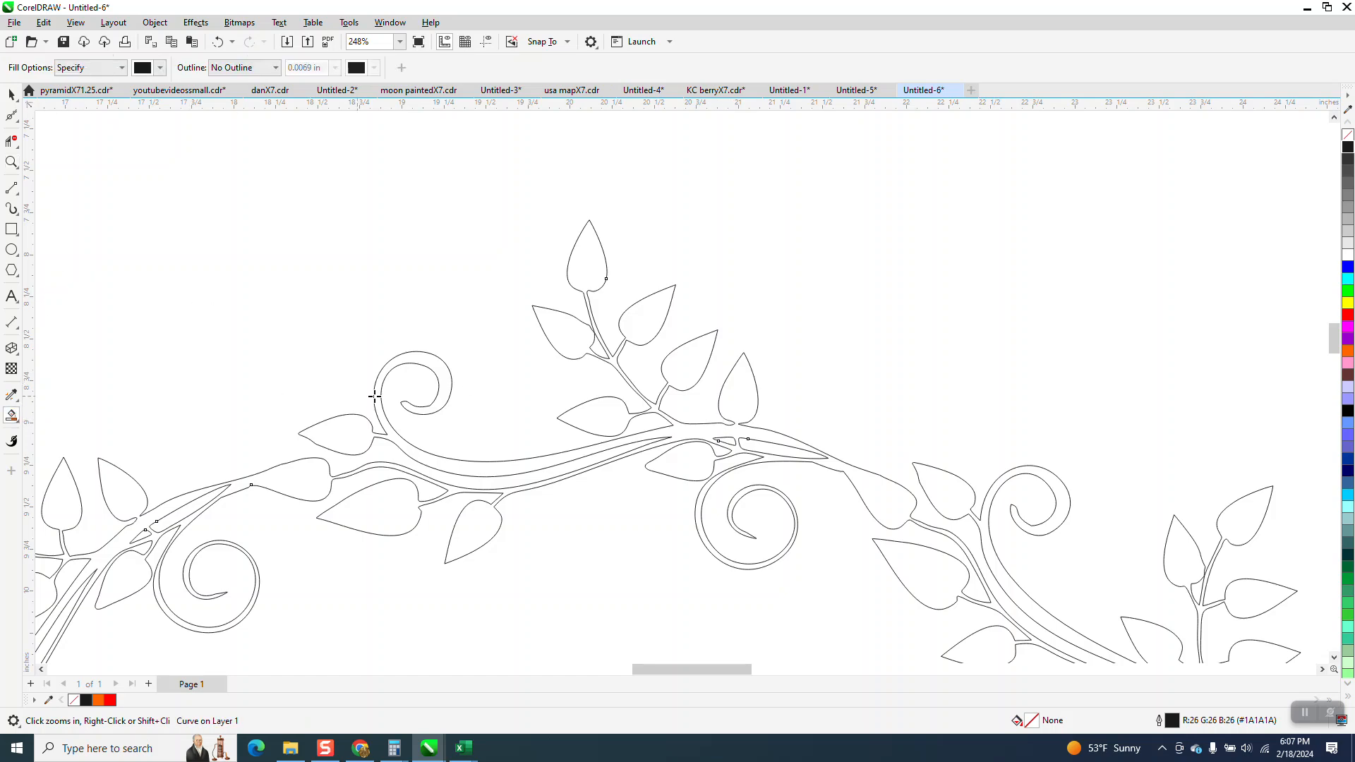
click(580, 276)
scroll(580, 276, down, 6)
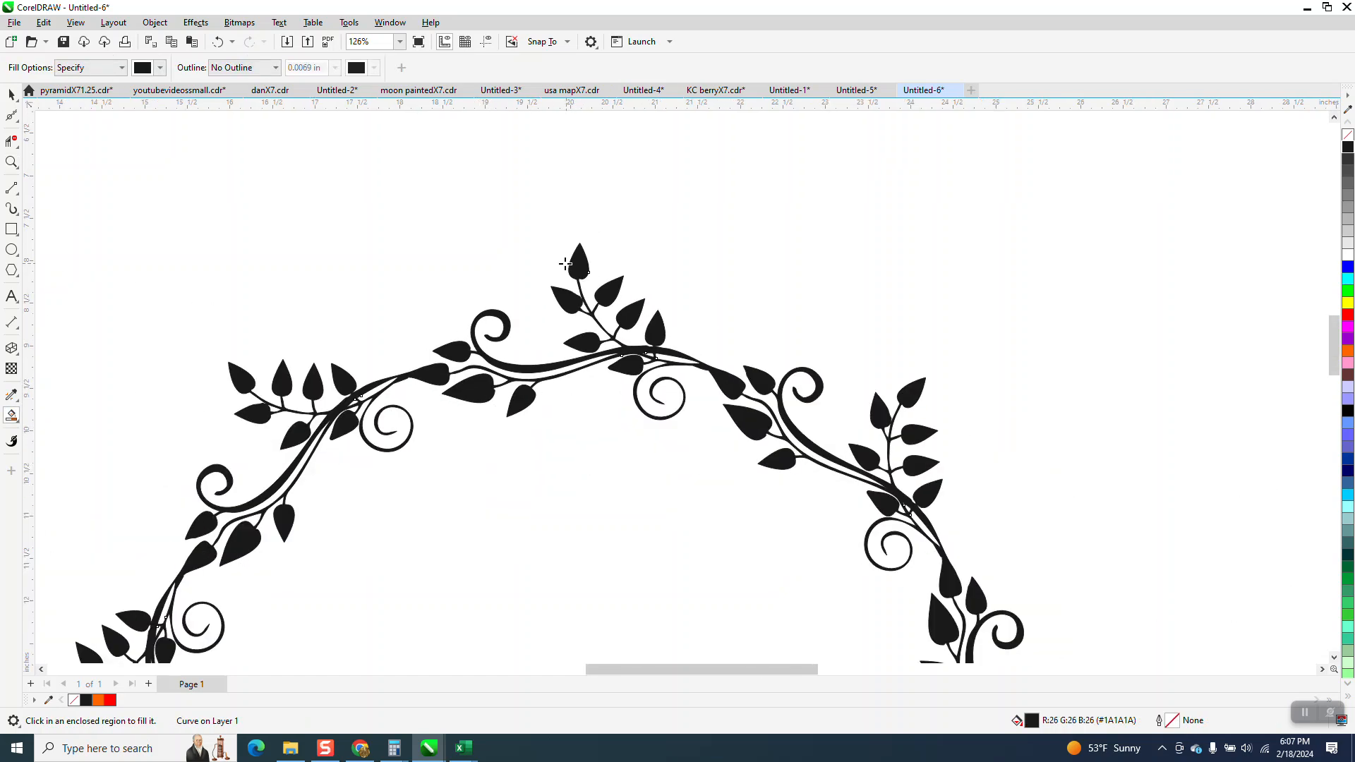
scroll(564, 264, down, 1)
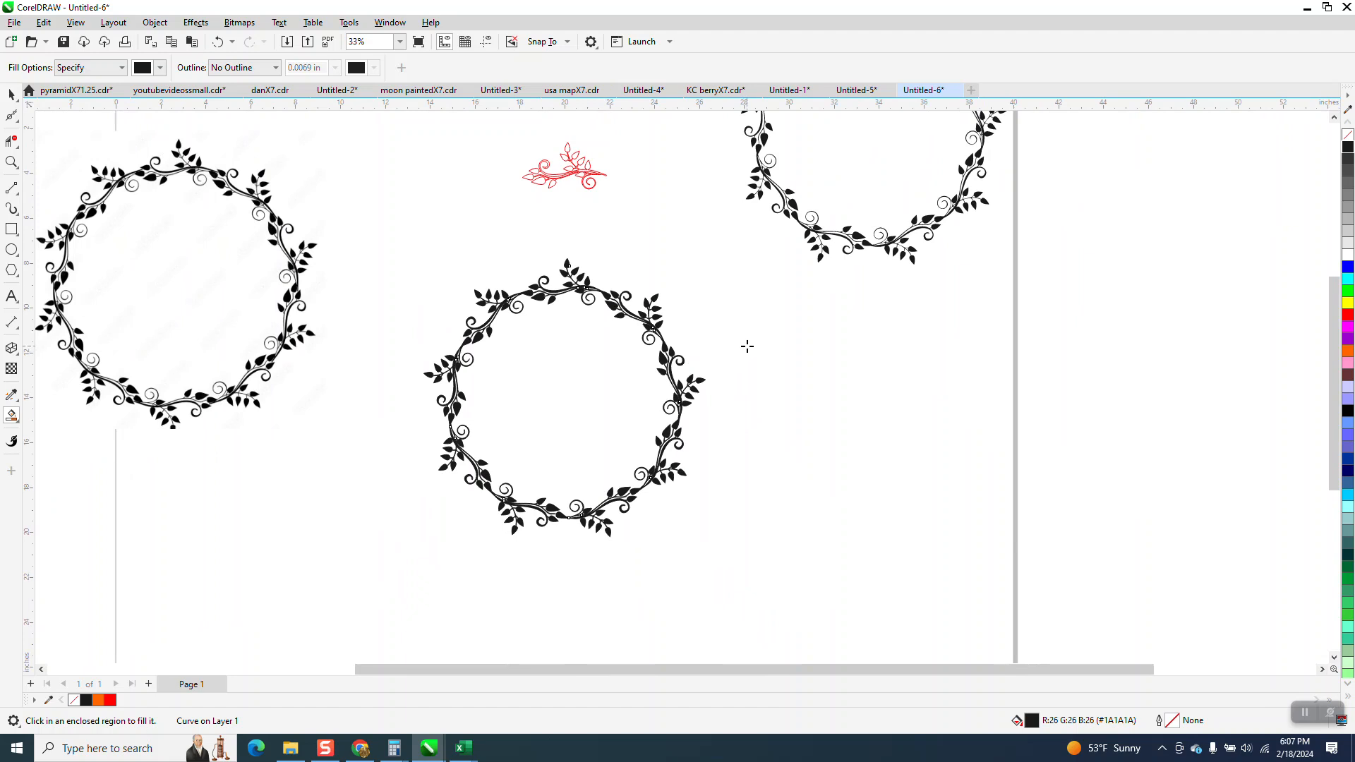
Step: Draw a rectangle about 19.9 by 13.9 inches around the black wreath and fill it with yellow
click(11, 229)
drag(362, 252, 810, 564)
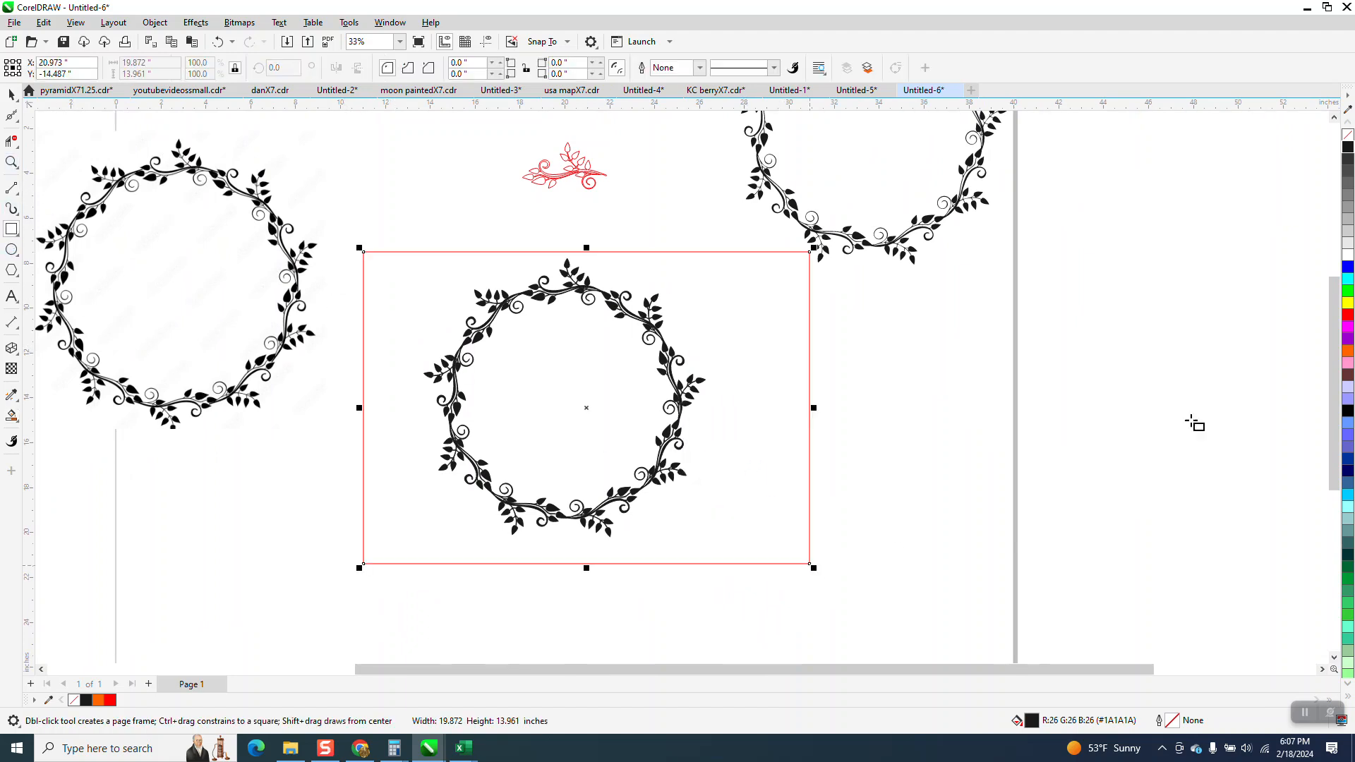
click(1347, 303)
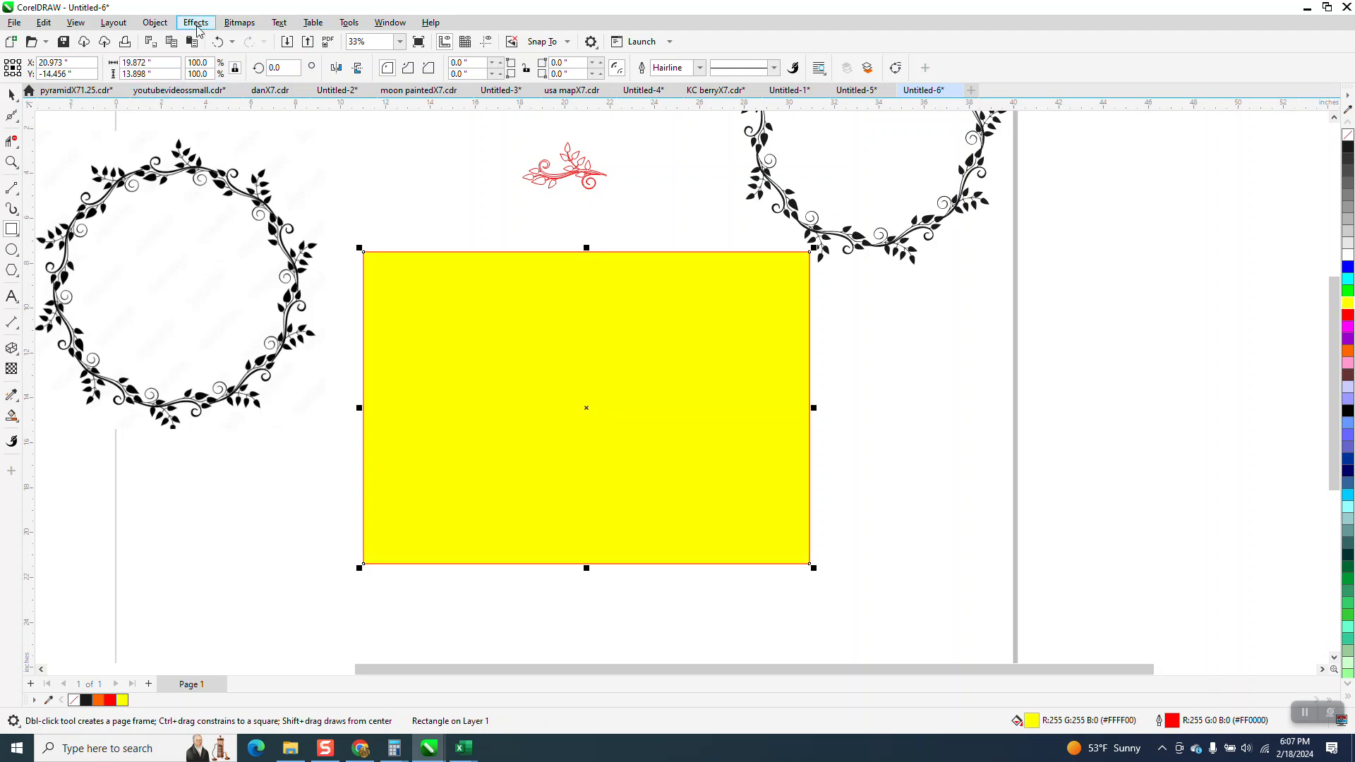
Step: Send the yellow rectangle to the back of the page, behind the wreath
click(164, 26)
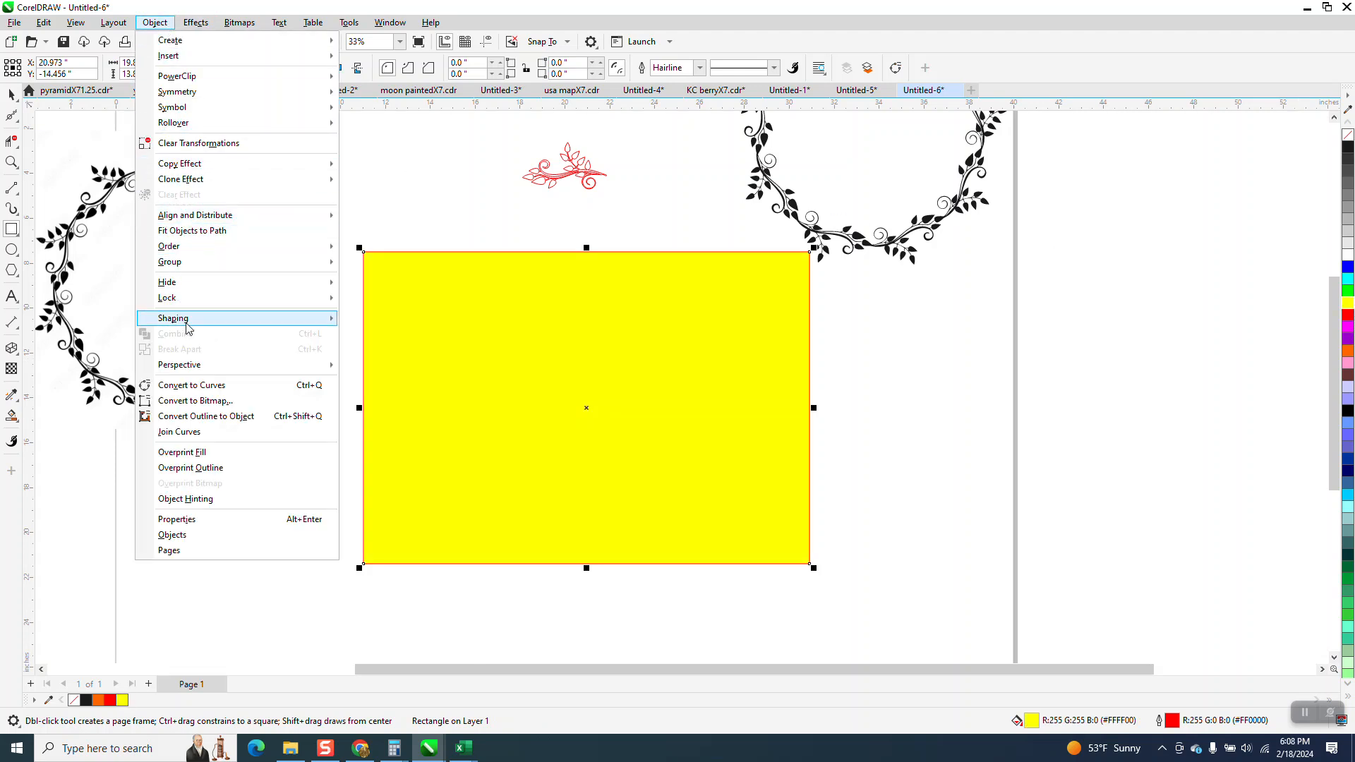
mouse_move(180, 246)
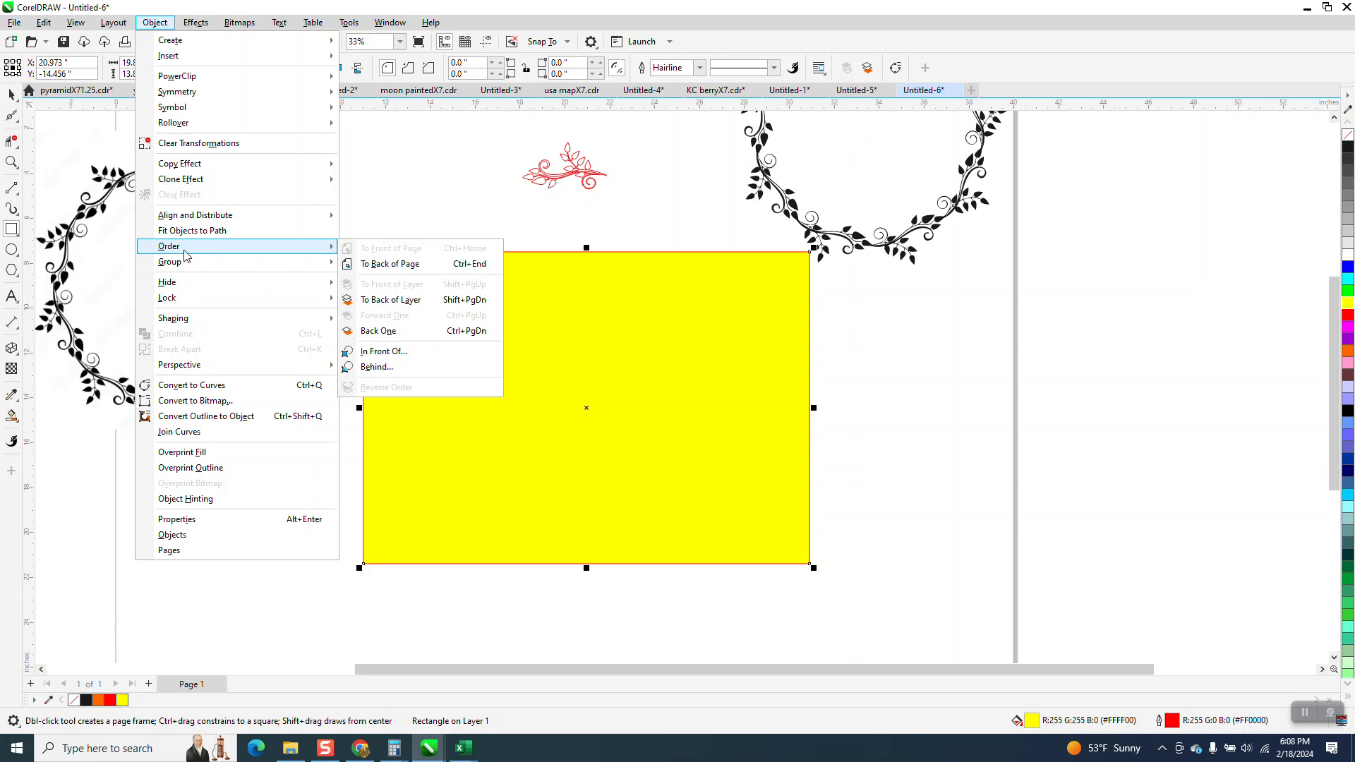
click(363, 263)
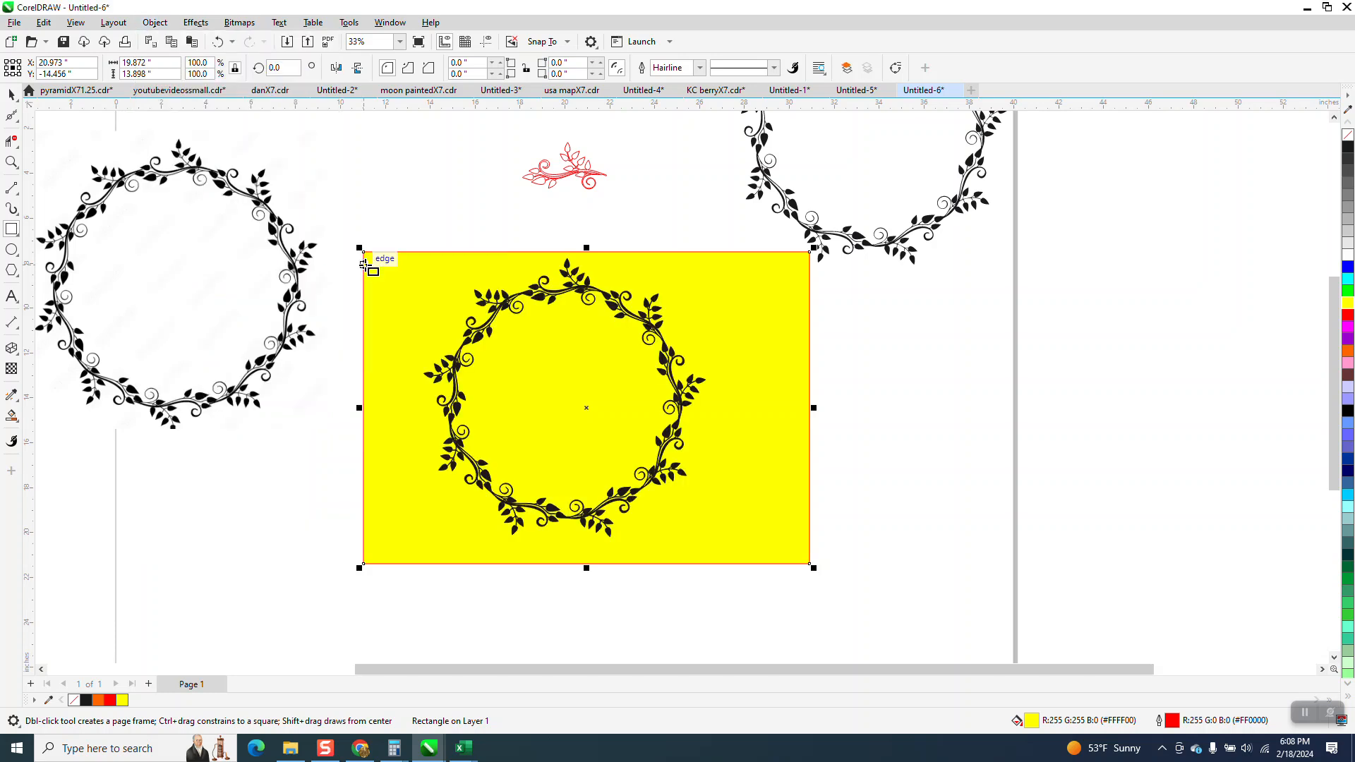
Step: Enlarge the solid black wreath proportionally to about 29.1 by 28.8 inches and move it off the yellow rectangle, over the page's right edge
click(12, 97)
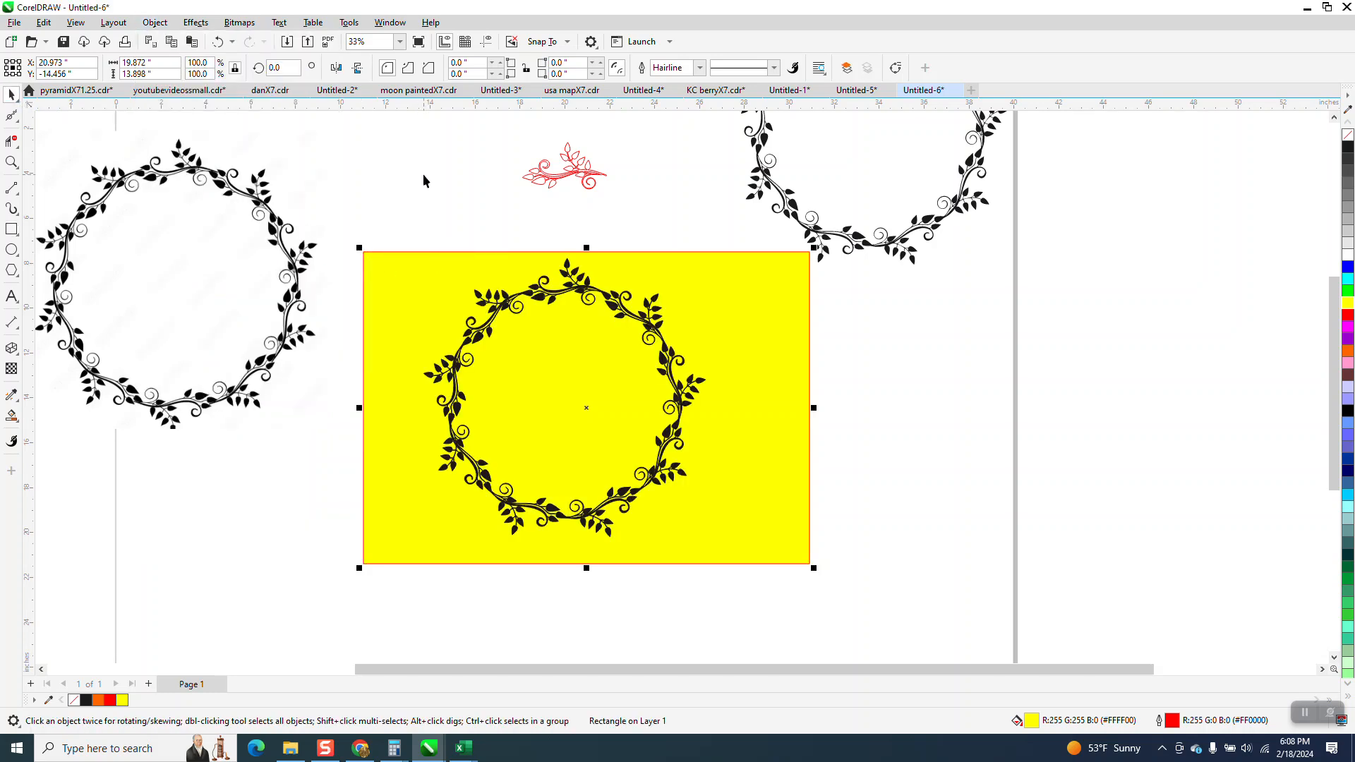
click(11, 163)
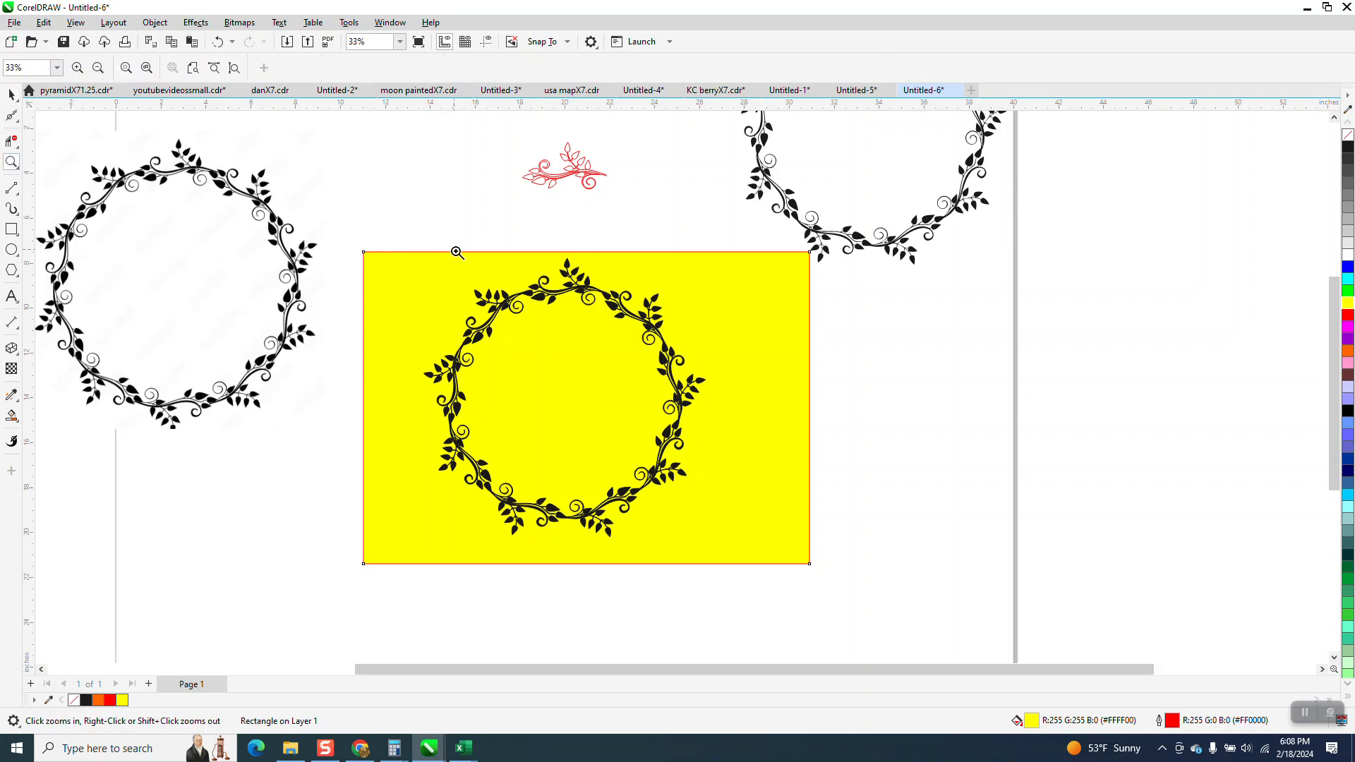
click(635, 323)
scroll(604, 321, down, 3)
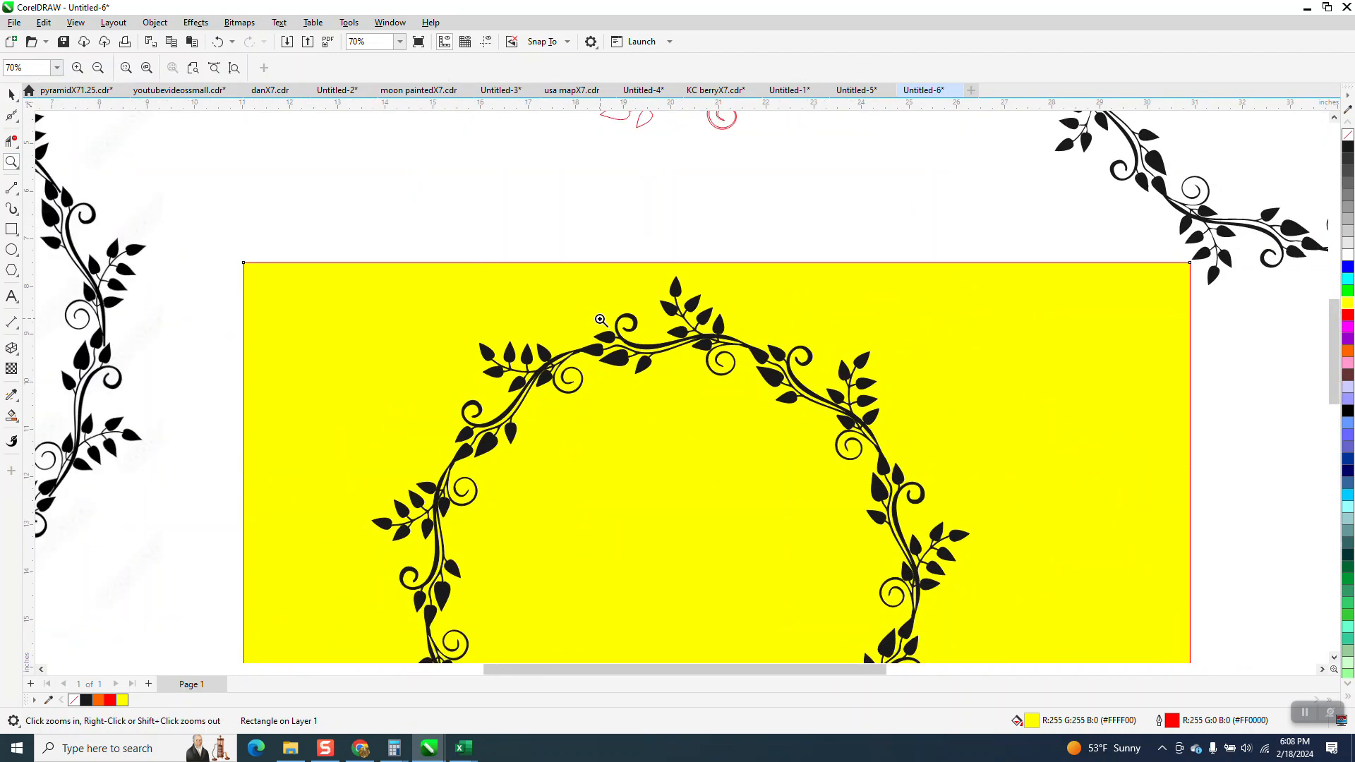
click(11, 96)
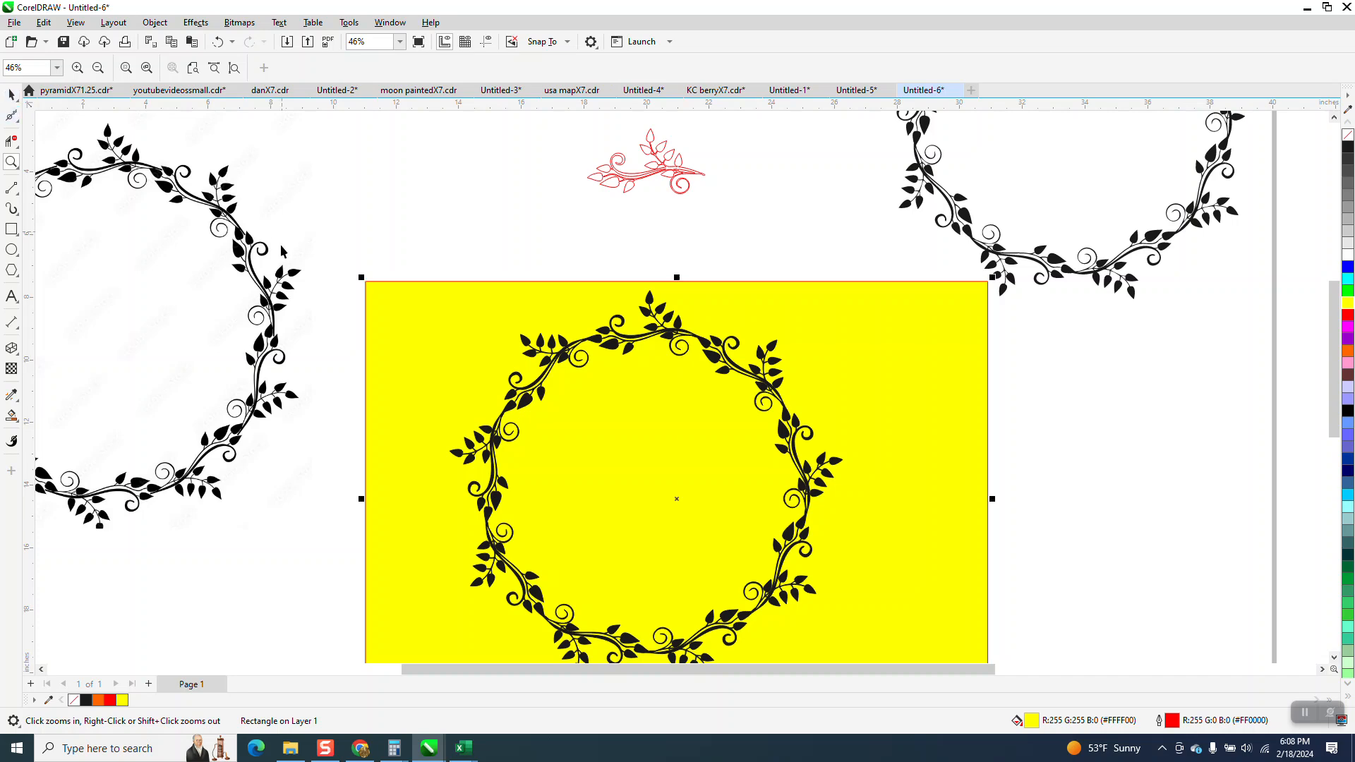
scroll(415, 279, down, 2)
click(592, 332)
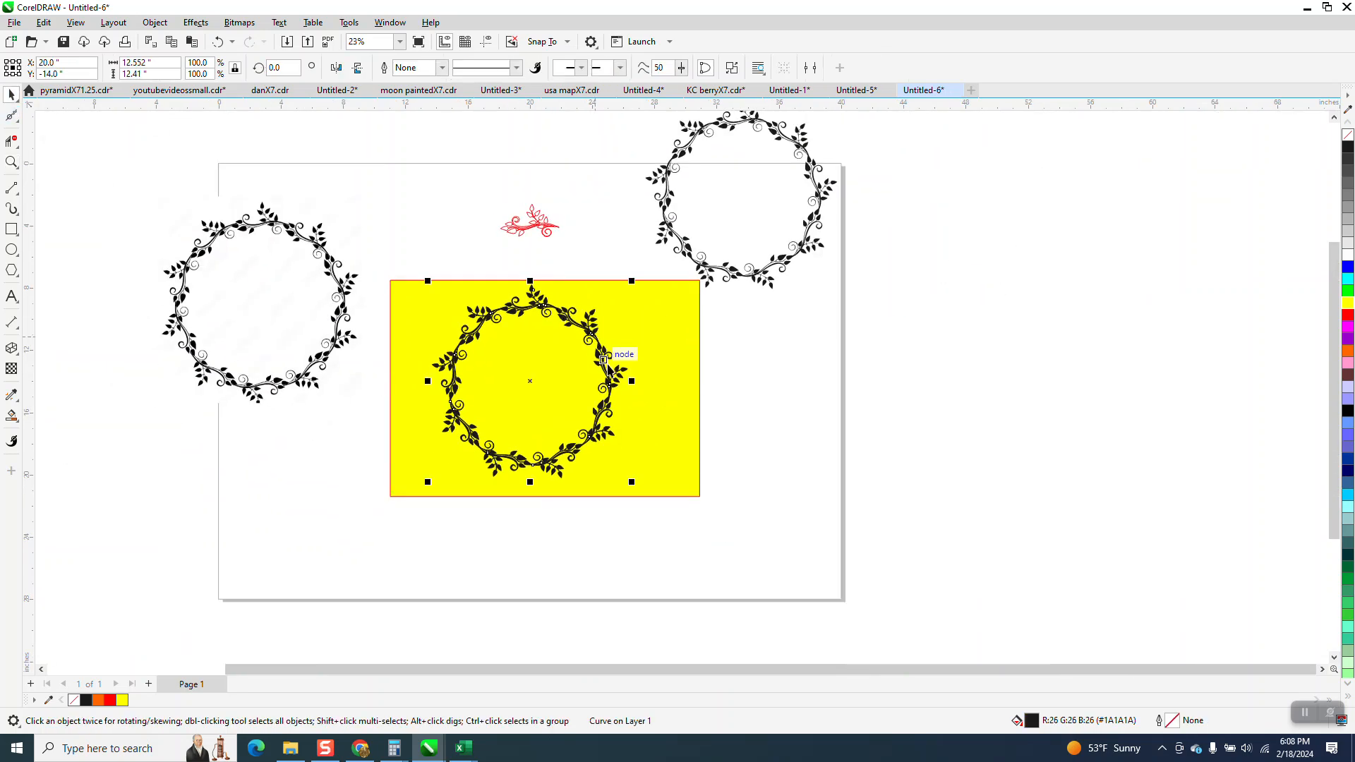
drag(633, 484, 1031, 614)
drag(839, 430, 1131, 399)
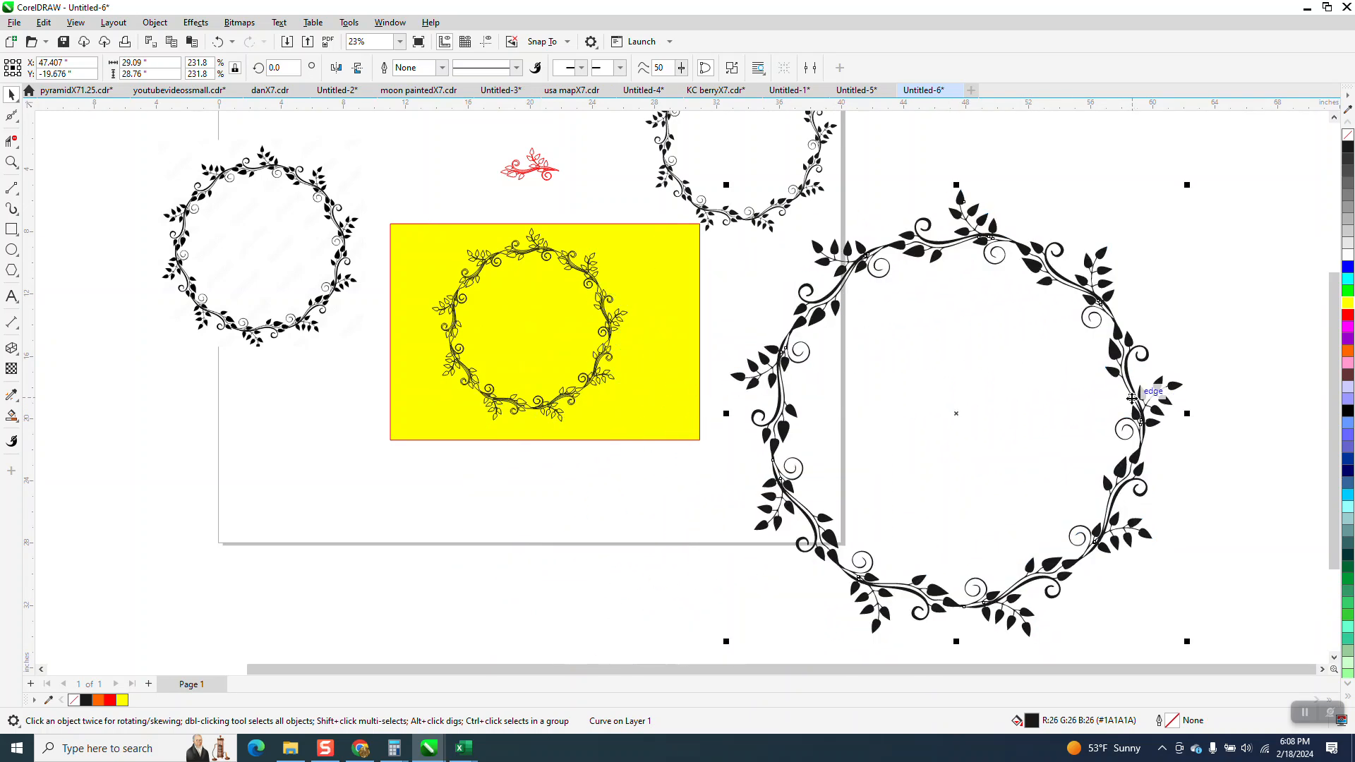